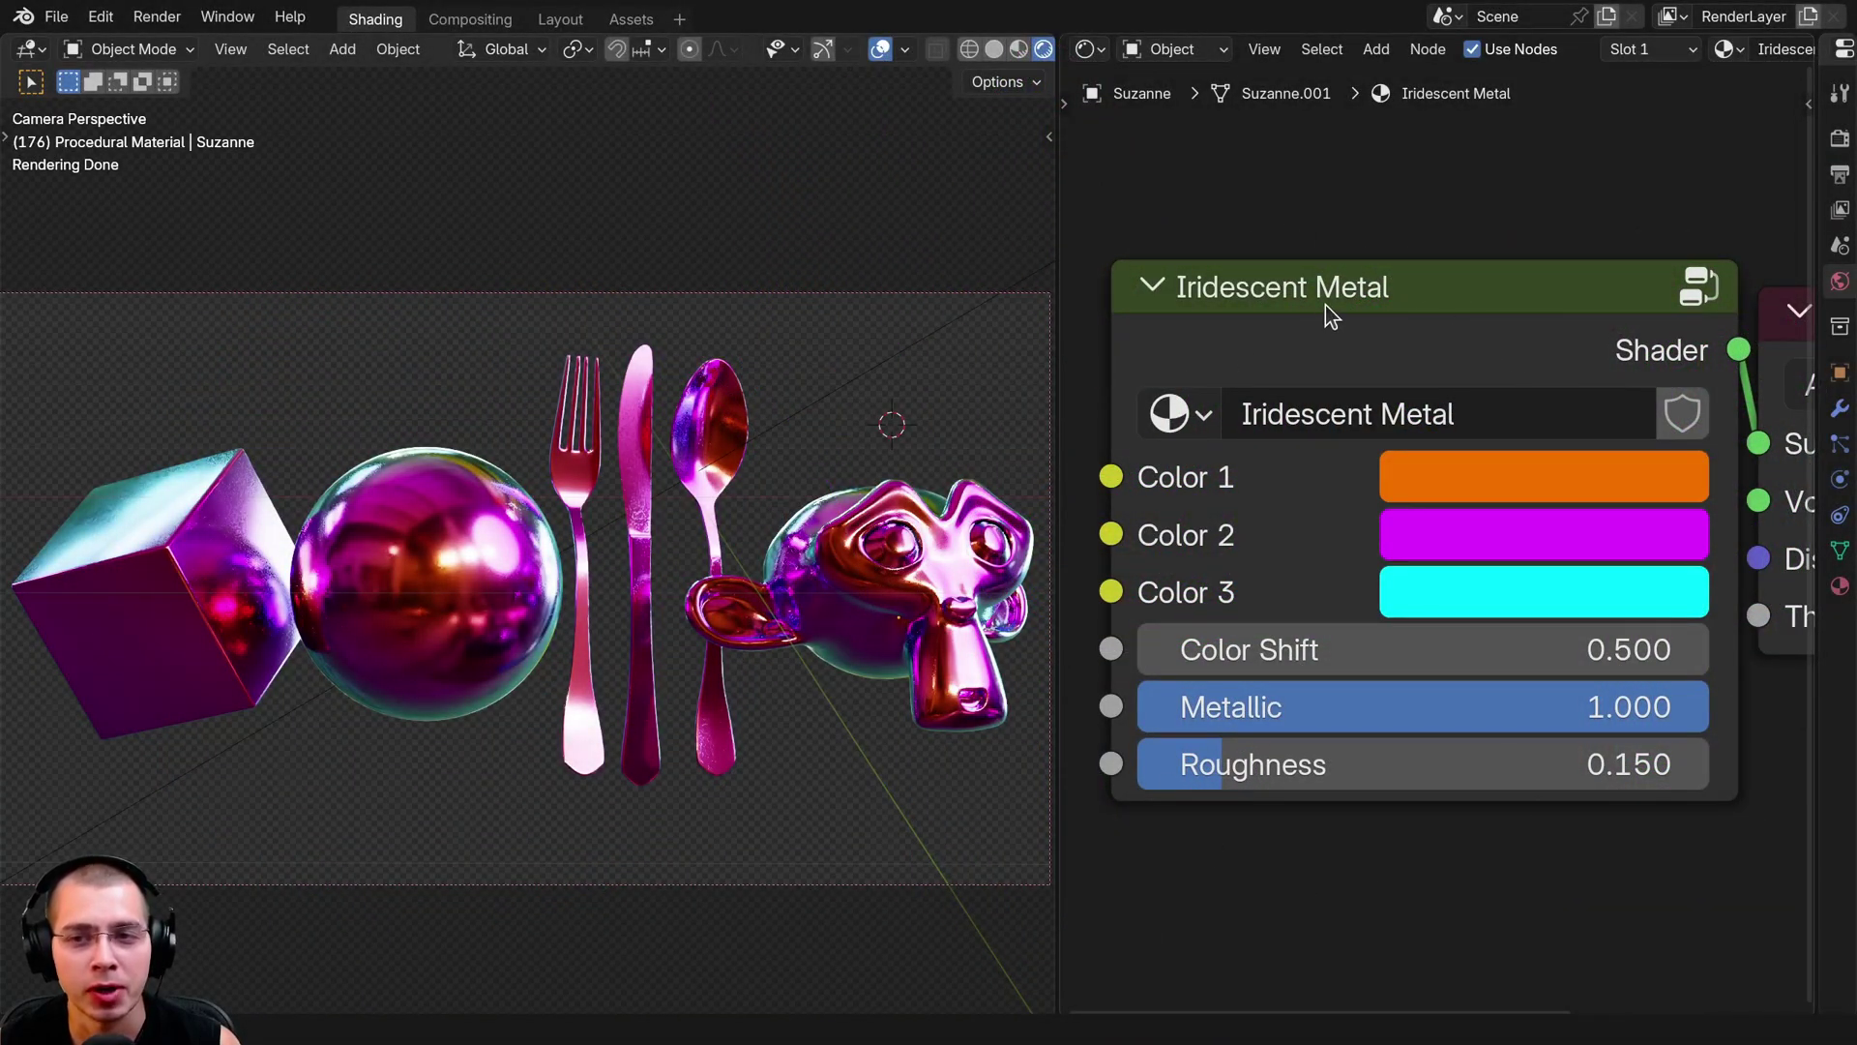
# Try out different hues for Color 1 and Color 3 on the Iridescent Metal node group.
pyautogui.click(1325, 304)
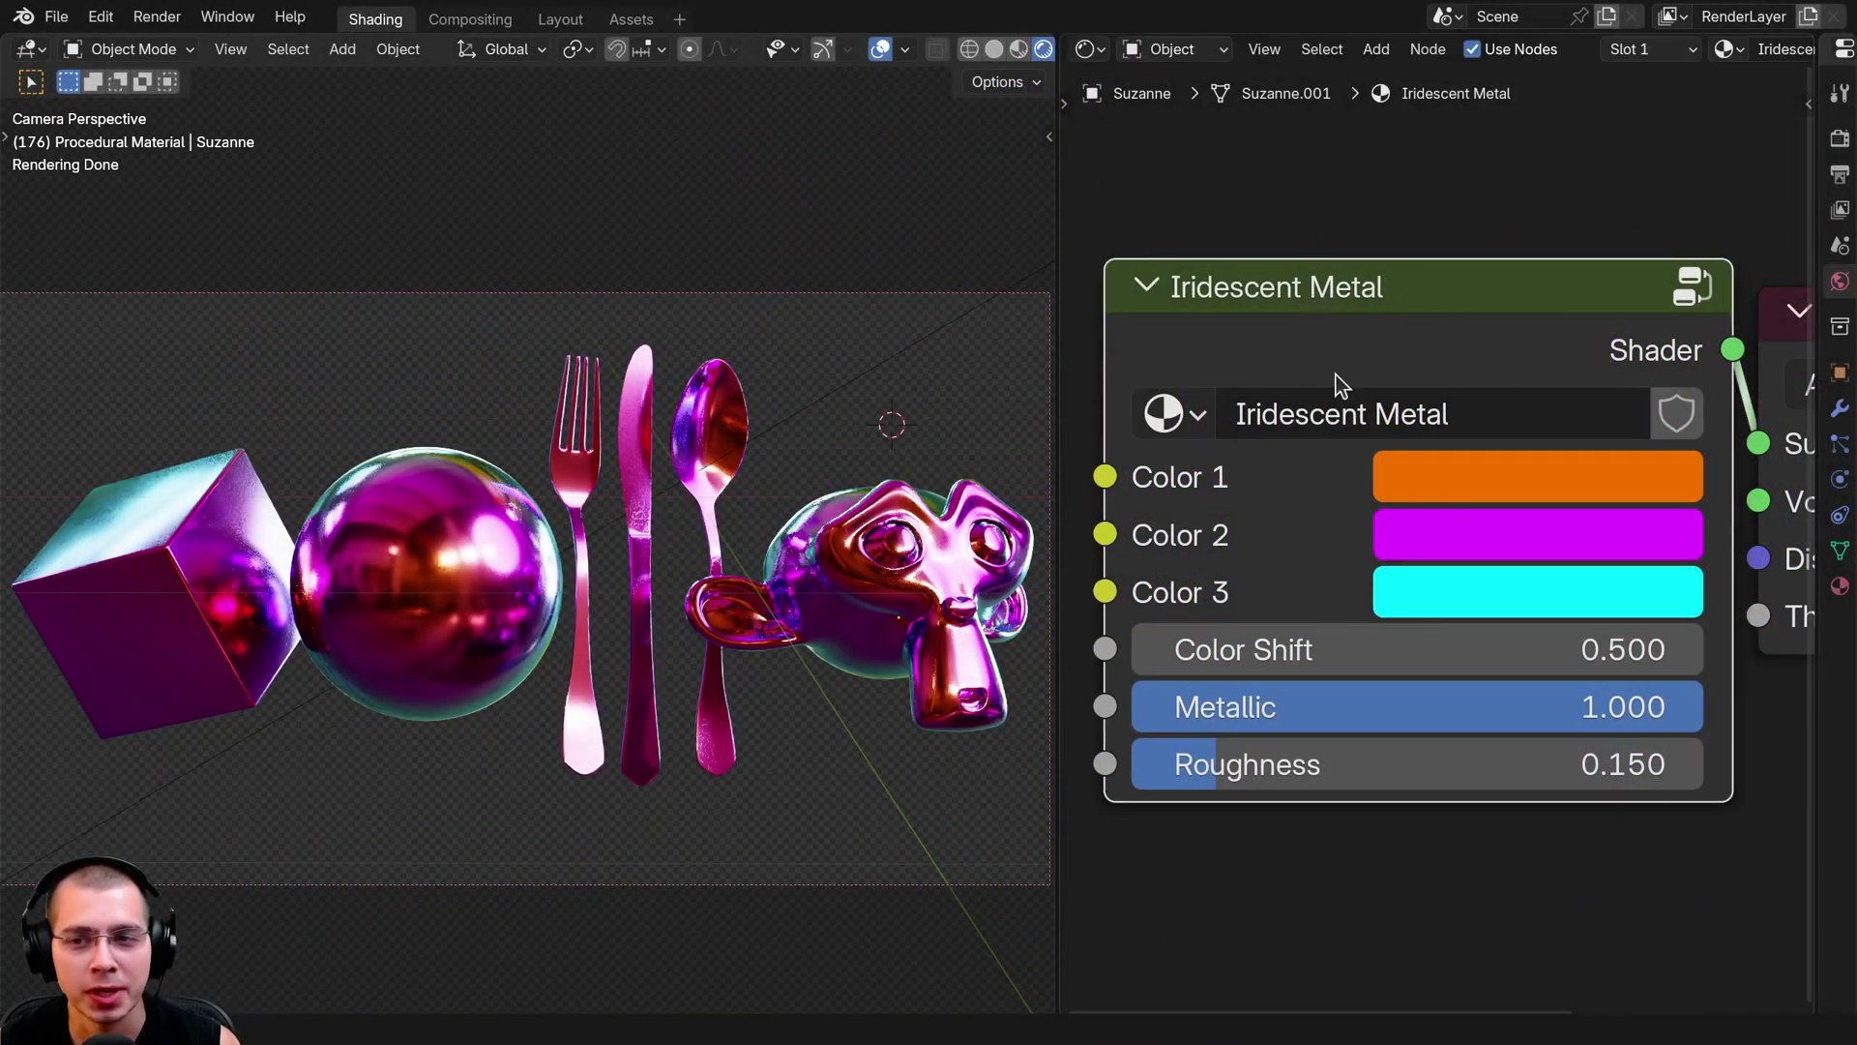
pyautogui.press('KP_Decimal')
pyautogui.click(1420, 486)
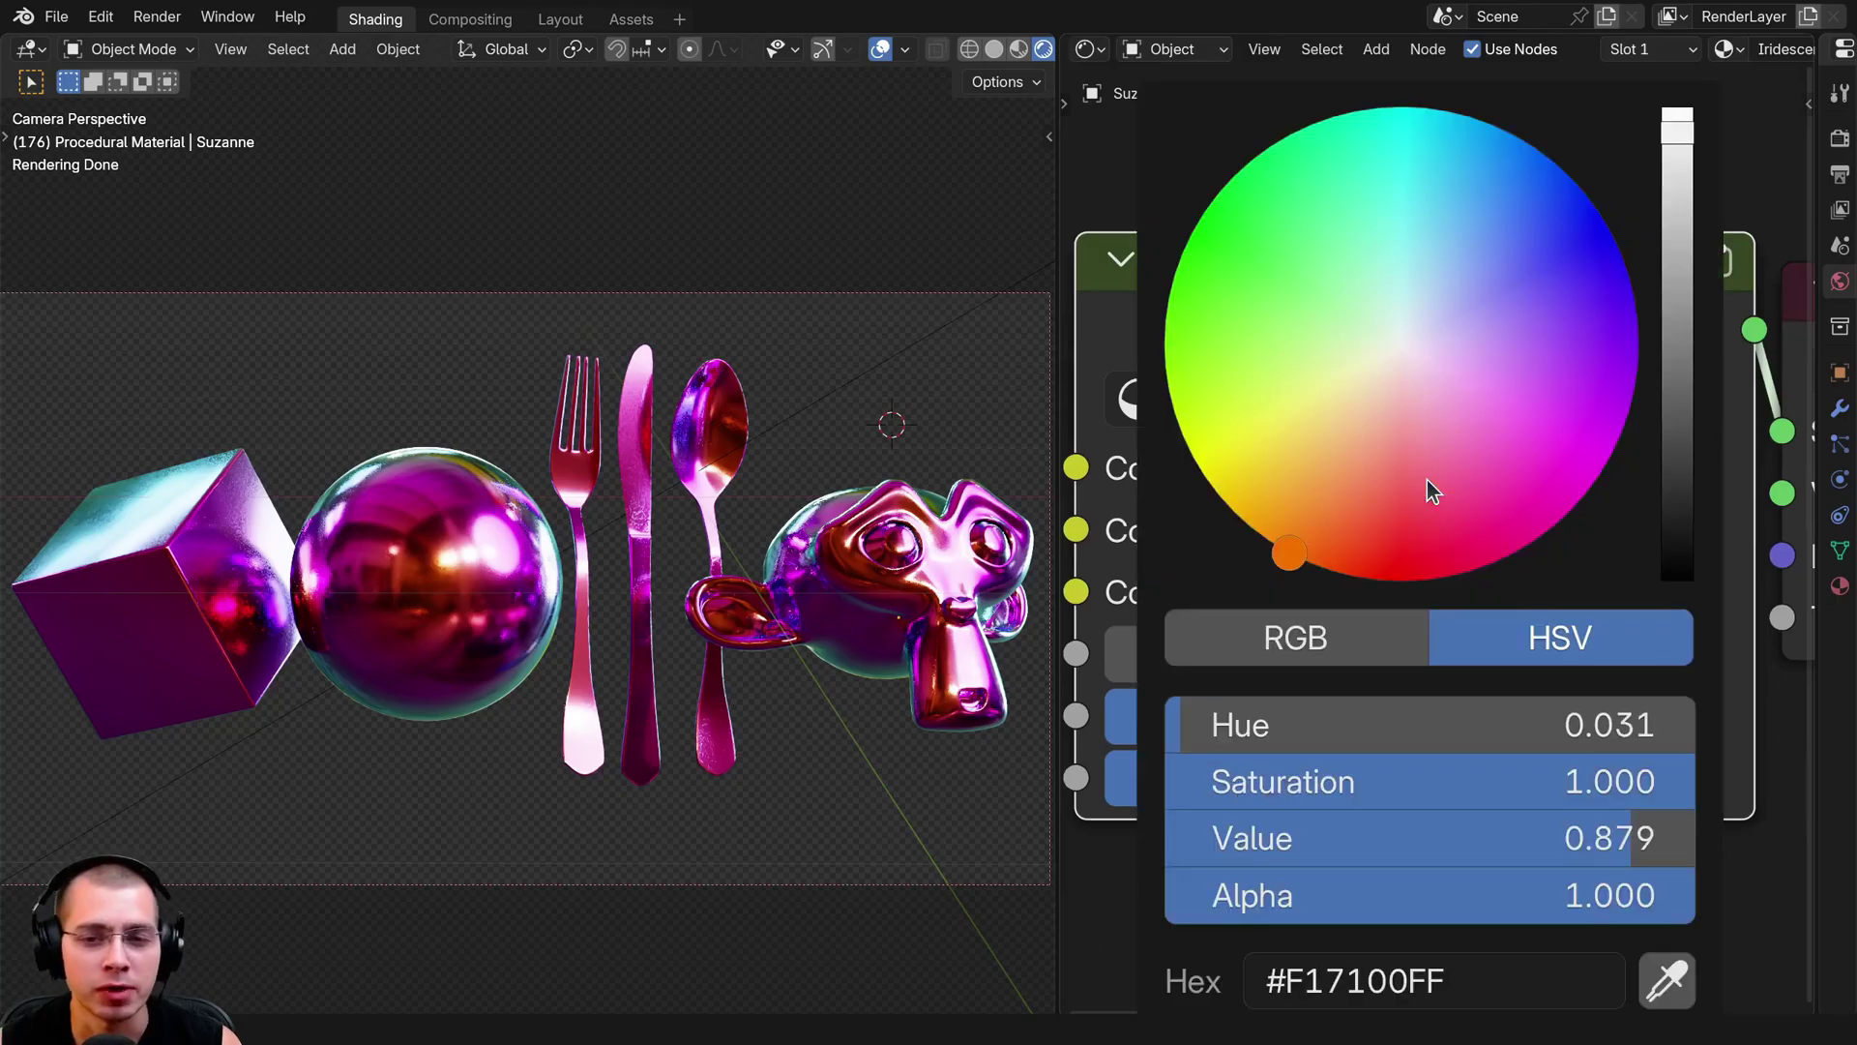
pyautogui.moveTo(1302, 531)
pyautogui.mouseDown()
pyautogui.moveTo(1418, 480)
pyautogui.moveTo(1425, 352)
pyautogui.moveTo(1293, 549)
pyautogui.mouseUp()
pyautogui.click(1385, 538)
pyautogui.moveTo(1601, 189); pyautogui.dragTo(1576, 319)
pyautogui.click(1534, 605)
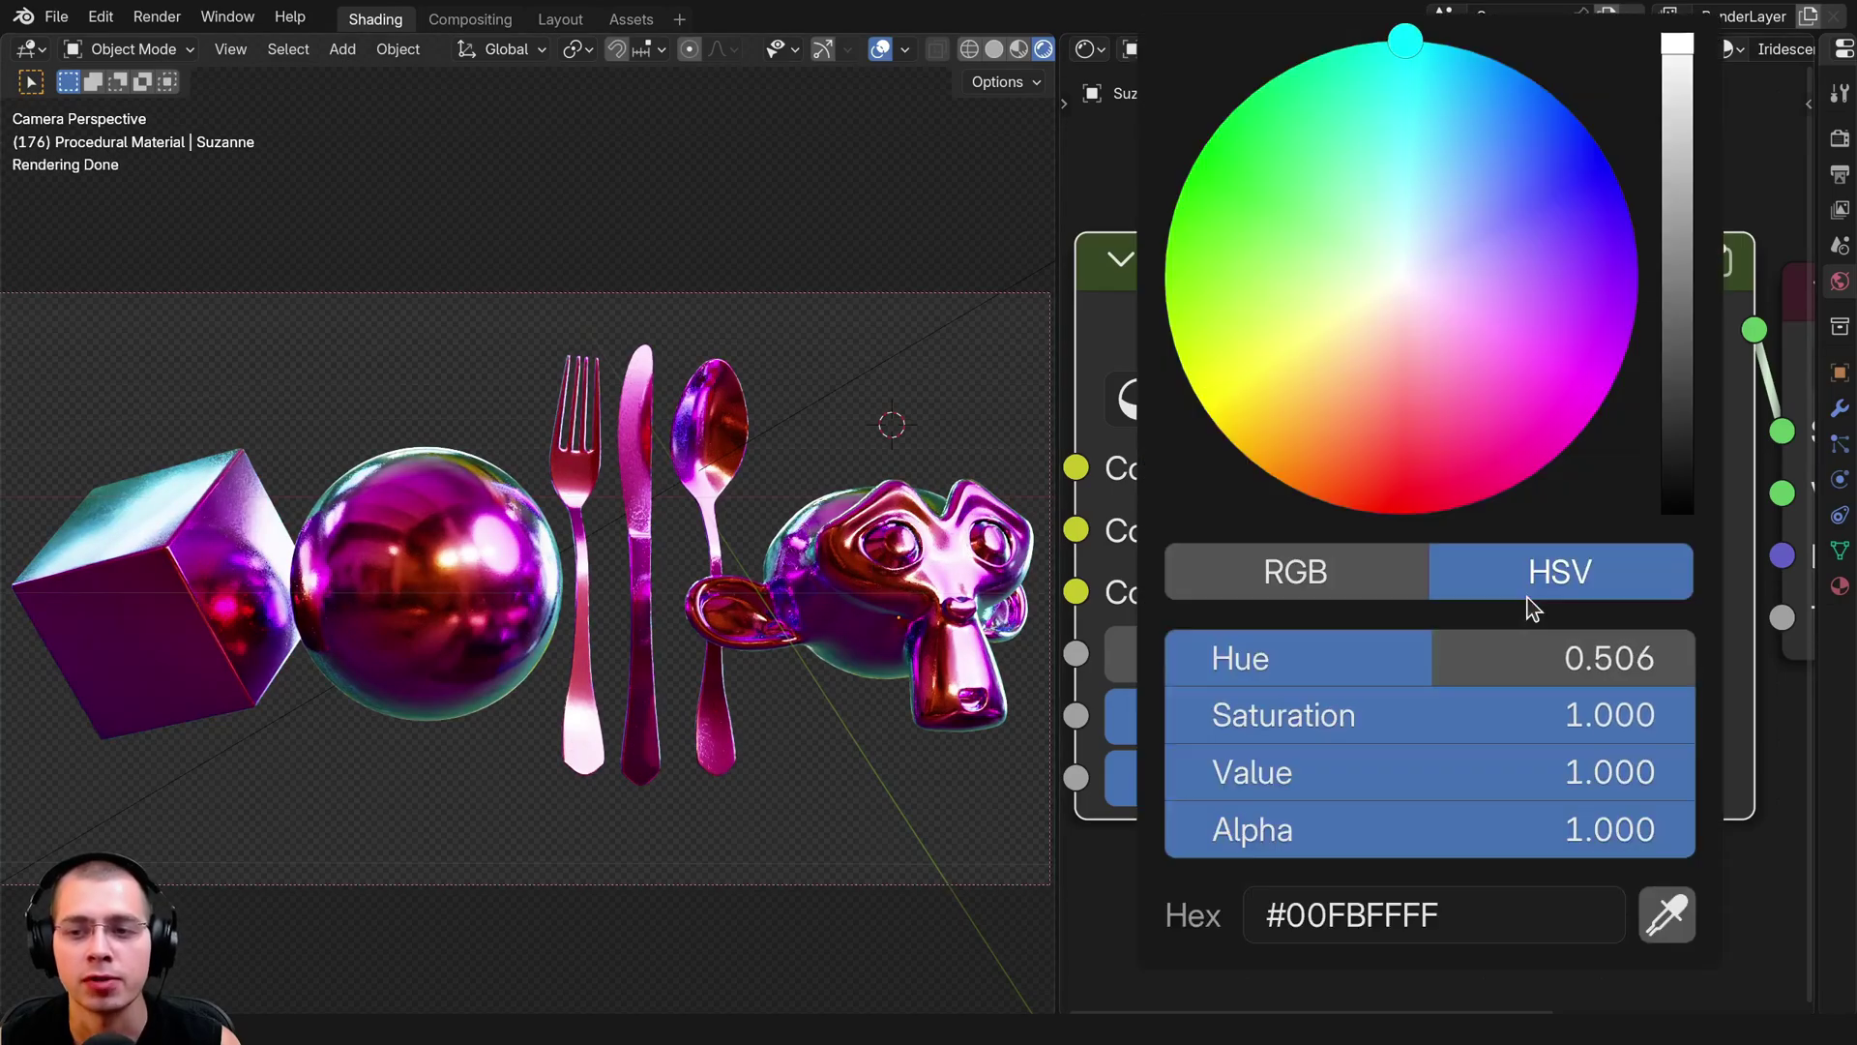
pyautogui.moveTo(1447, 112); pyautogui.dragTo(1440, 47)
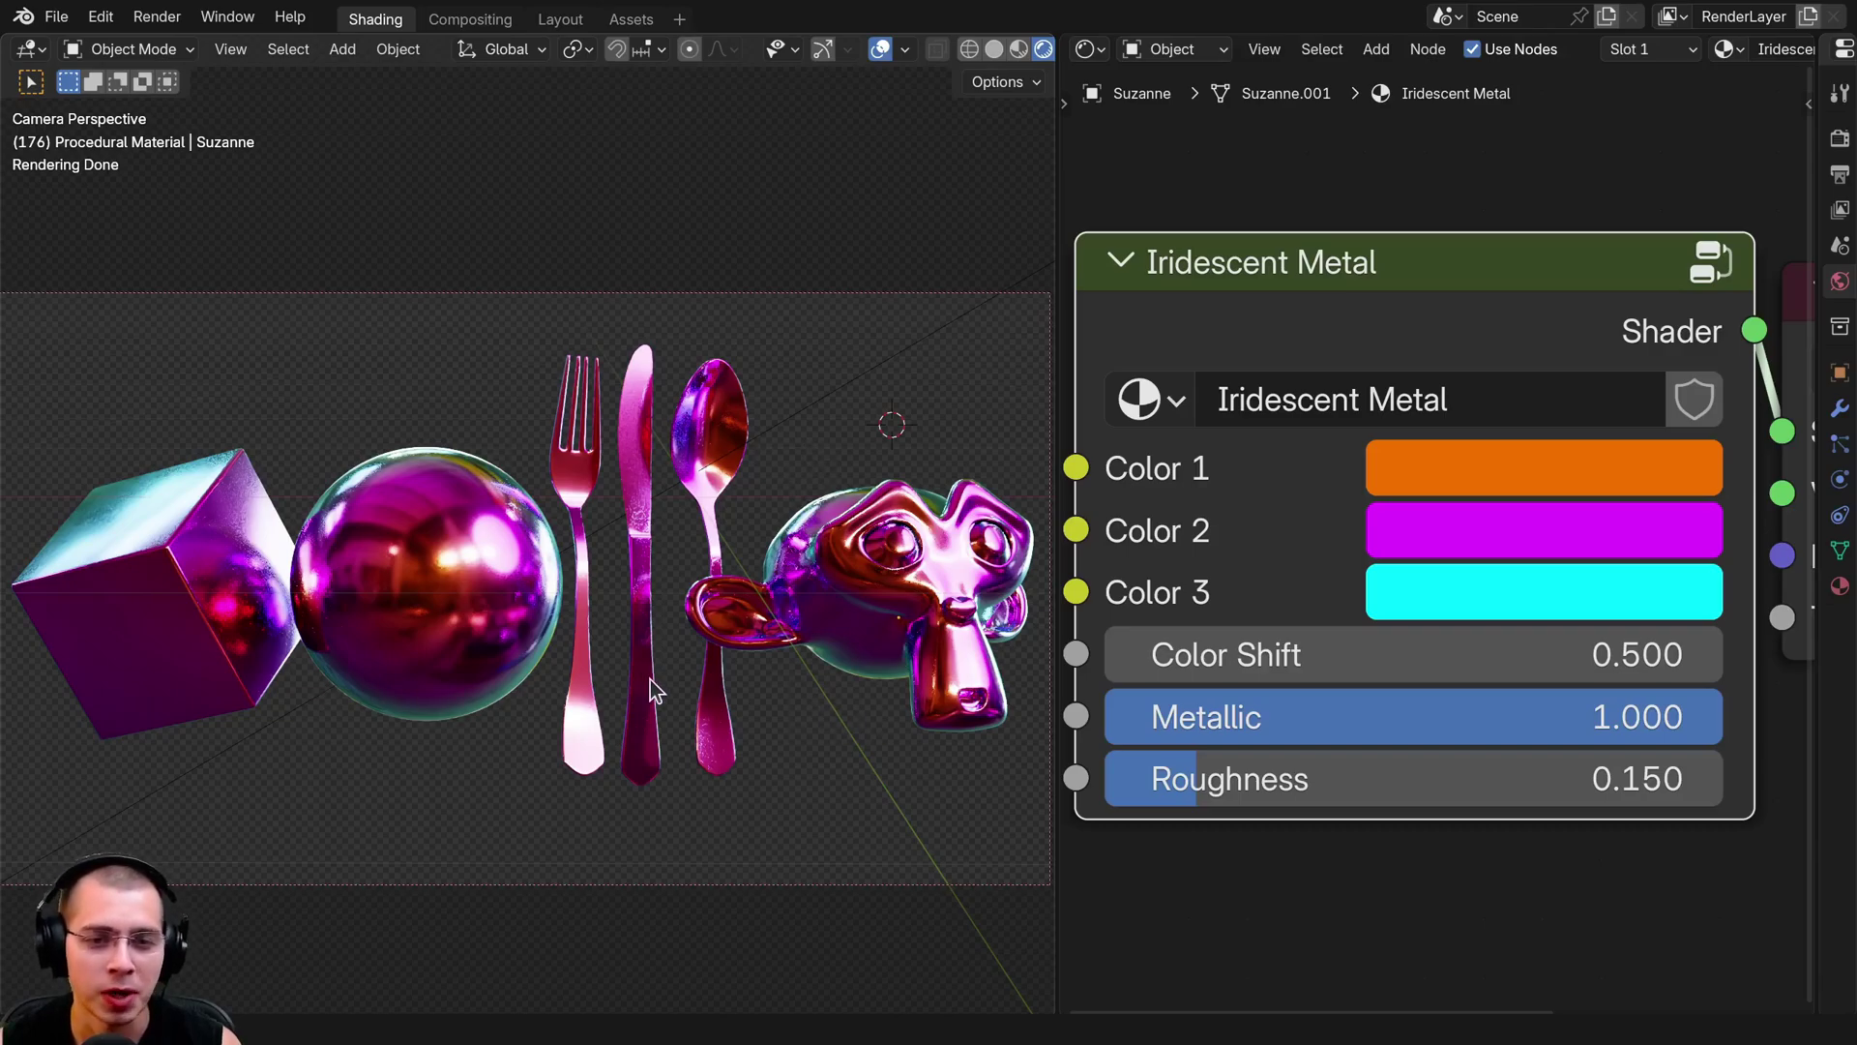
# Try raising the Color Shift of the Iridescent Metal node group to 1.000.
pyautogui.keyDown('shift'); pyautogui.moveTo(650, 681); pyautogui.dragTo(643, 679, button='middle'); pyautogui.keyUp('shift')
pyautogui.scroll(-2, 1160, 610)
pyautogui.moveTo(1225, 621); pyautogui.dragTo(1202, 576, button='middle')
pyautogui.moveTo(1271, 580); pyautogui.dragTo(1654, 593)
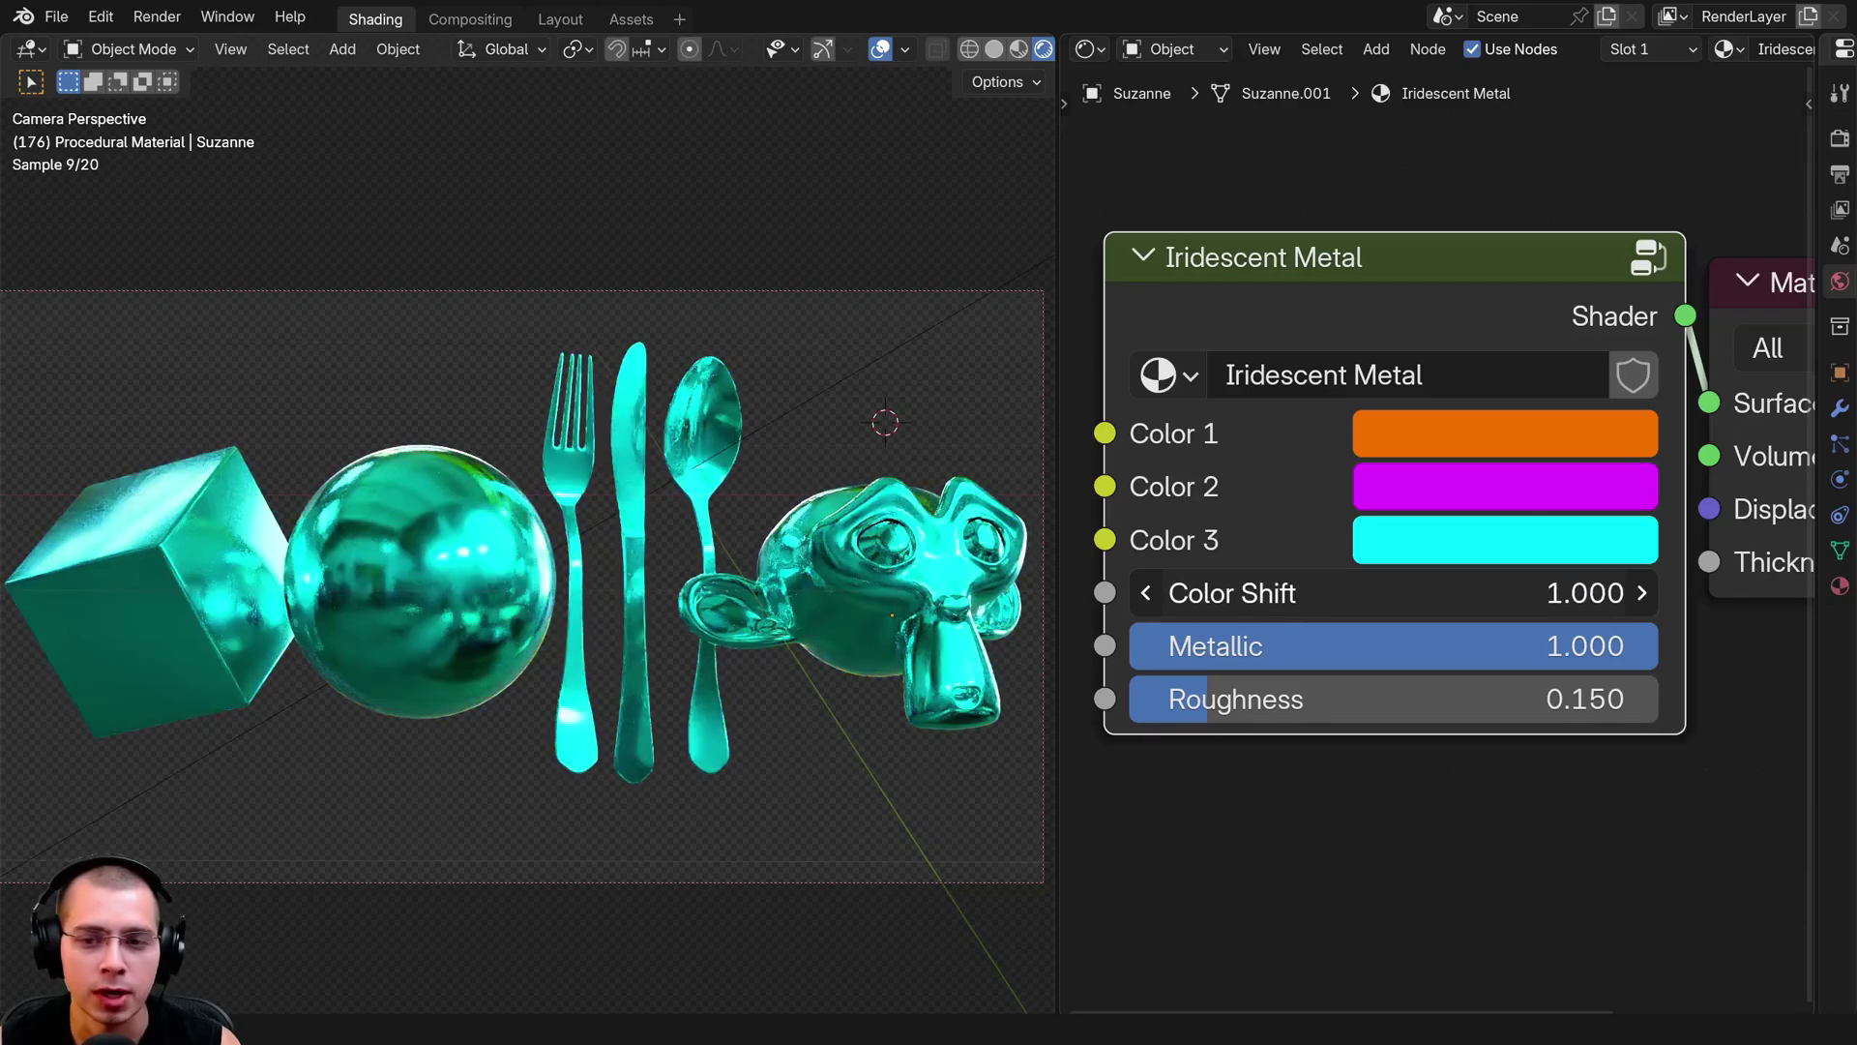
pyautogui.rightClick(1360, 593)
# Try a lower Metallic value, return it to 1.000, and test the Roughness control on the Iridescent Metal node group.
pyautogui.moveTo(1360, 643)
pyautogui.mouseDown()
pyautogui.moveTo(847, 643)
pyautogui.moveTo(1308, 644)
pyautogui.moveTo(870, 646)
pyautogui.mouseUp()
pyautogui.moveTo(1192, 646); pyautogui.dragTo(1658, 646)
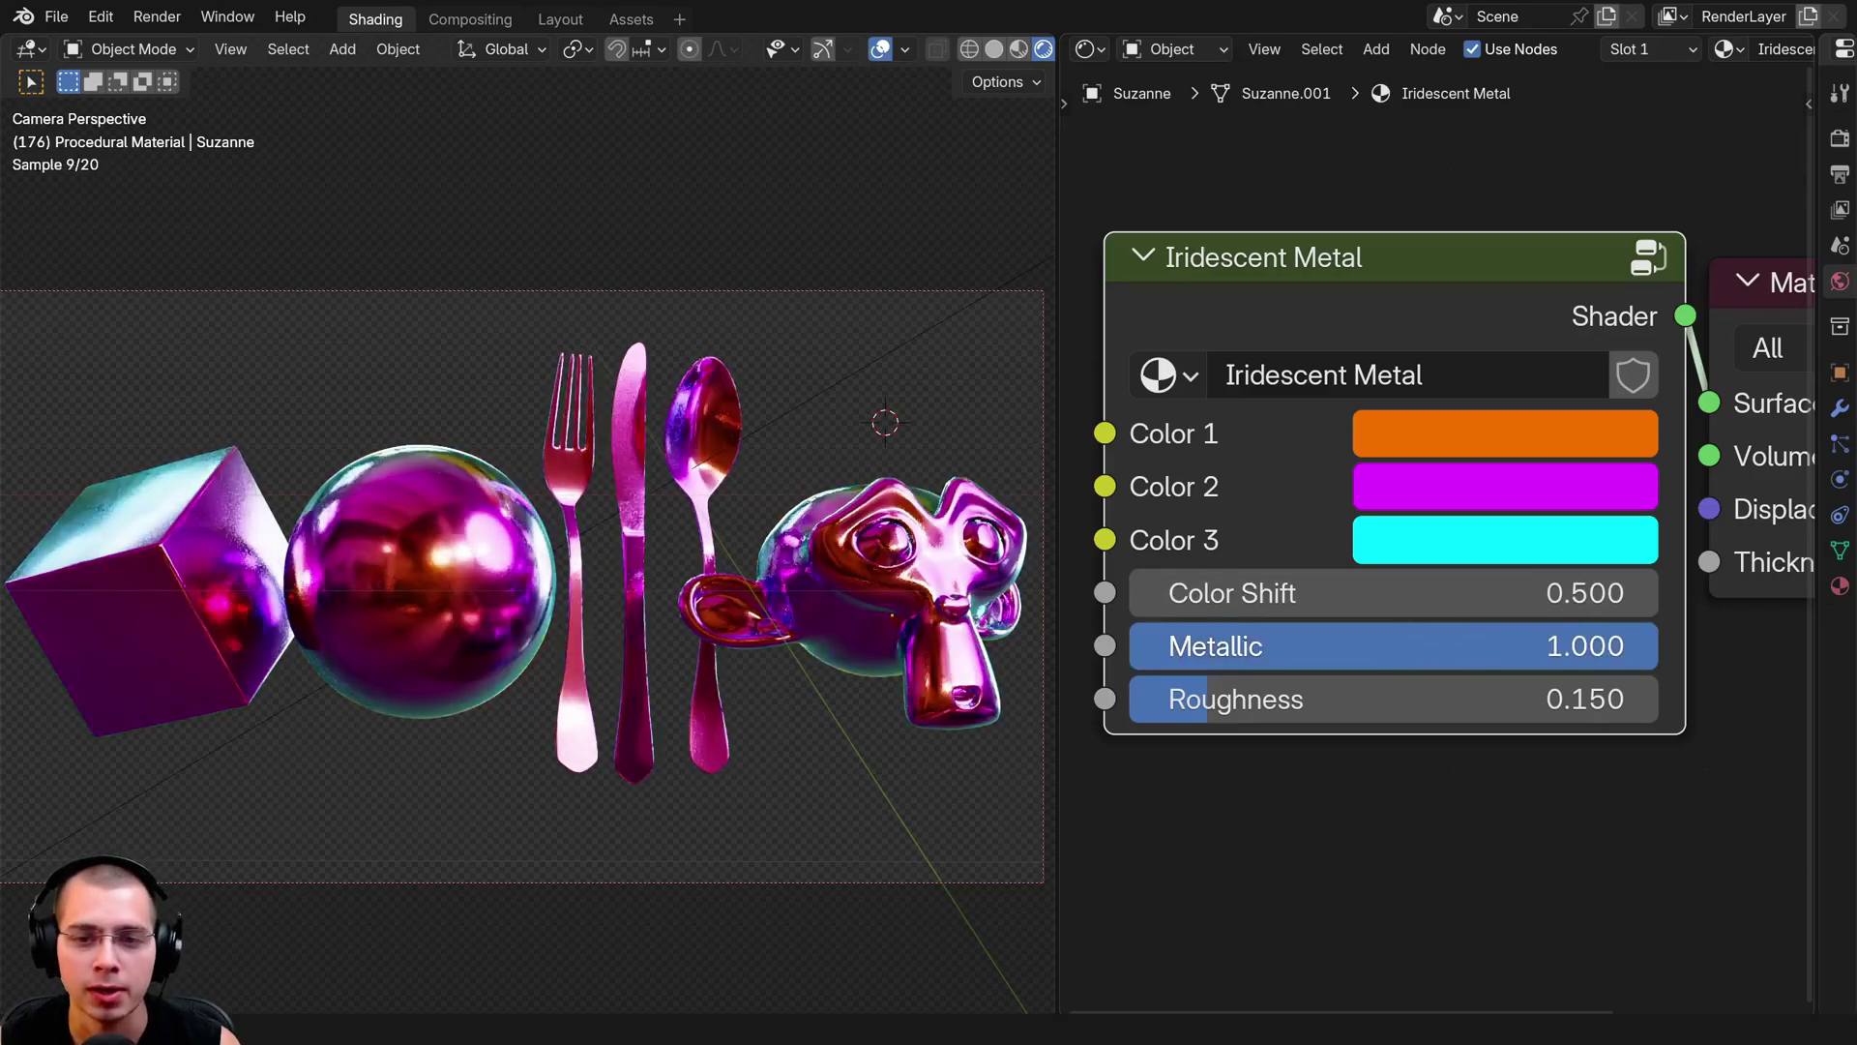
pyautogui.moveTo(1209, 699)
pyautogui.mouseDown()
pyautogui.moveTo(1243, 699)
pyautogui.moveTo(1133, 699)
pyautogui.moveTo(1231, 705)
pyautogui.moveTo(1209, 699)
pyautogui.mouseUp()
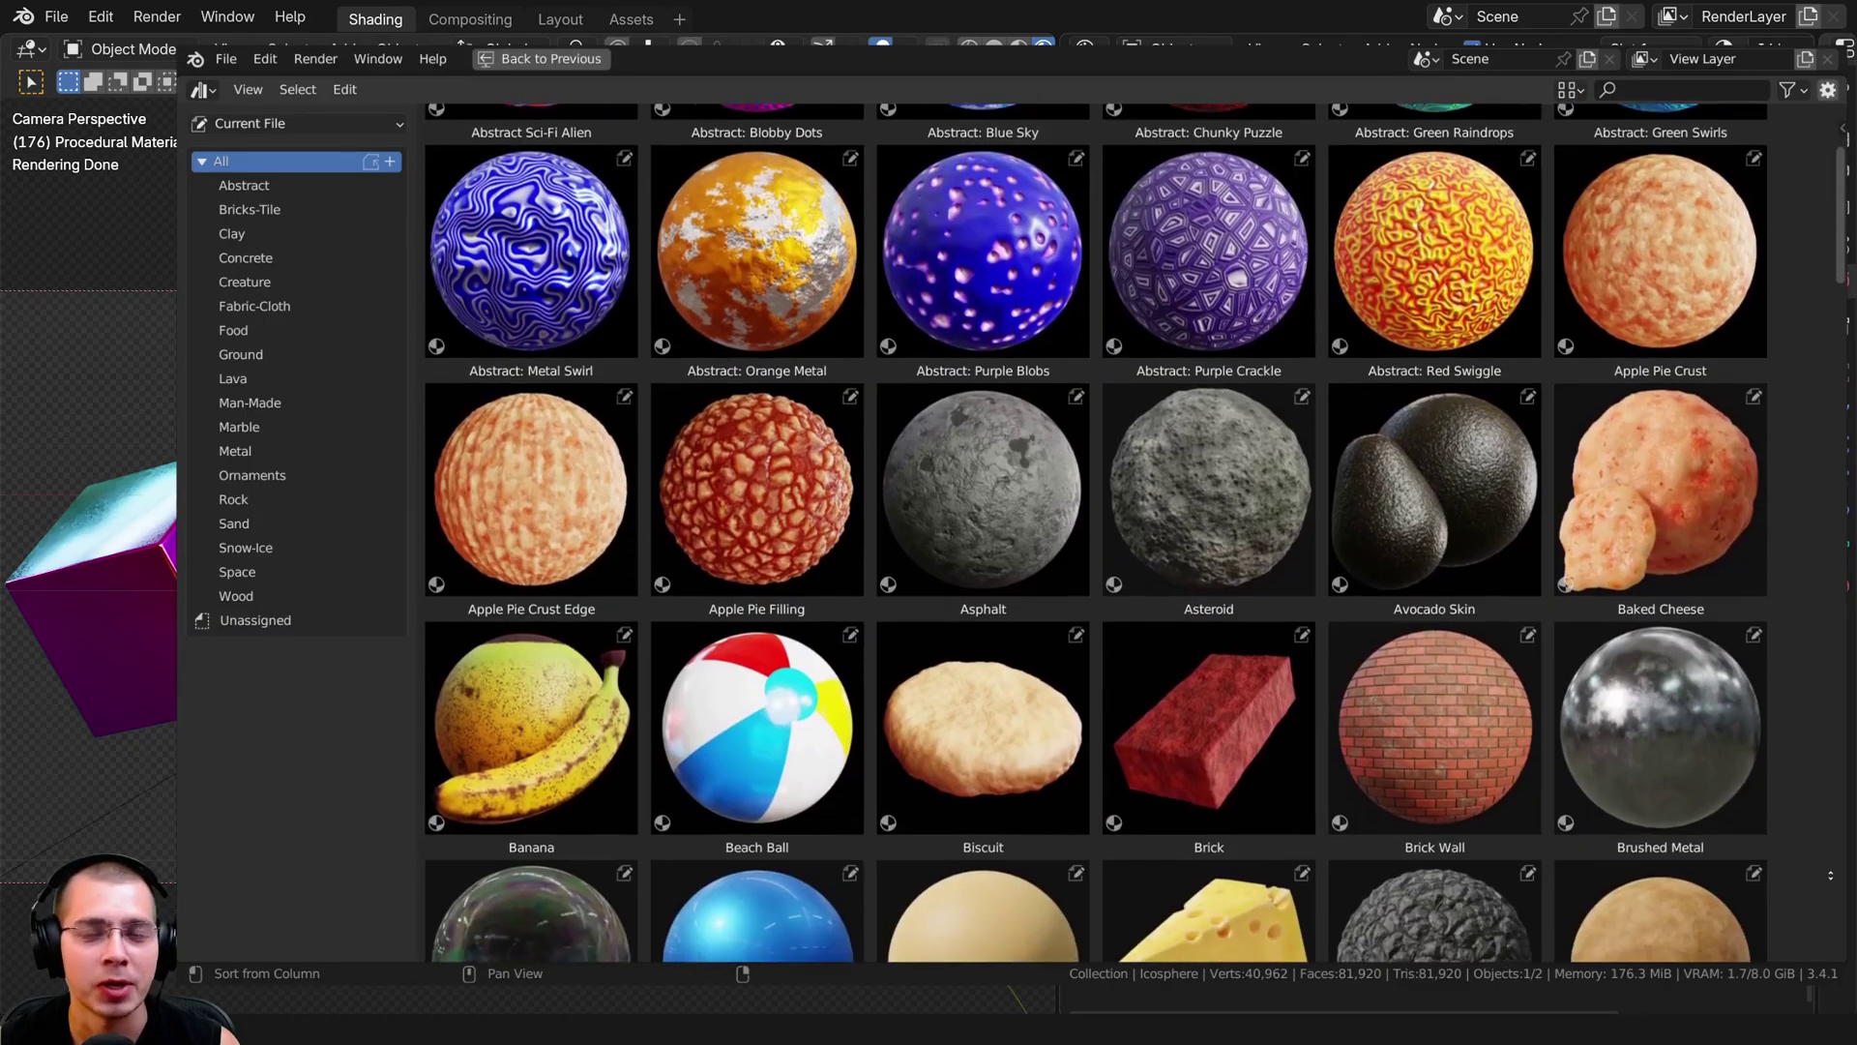
# Look through the current file's material asset library and the Blender Procedural Material Tutorials playlist on YouTube.
pyautogui.scroll(-5, 1135, 532)
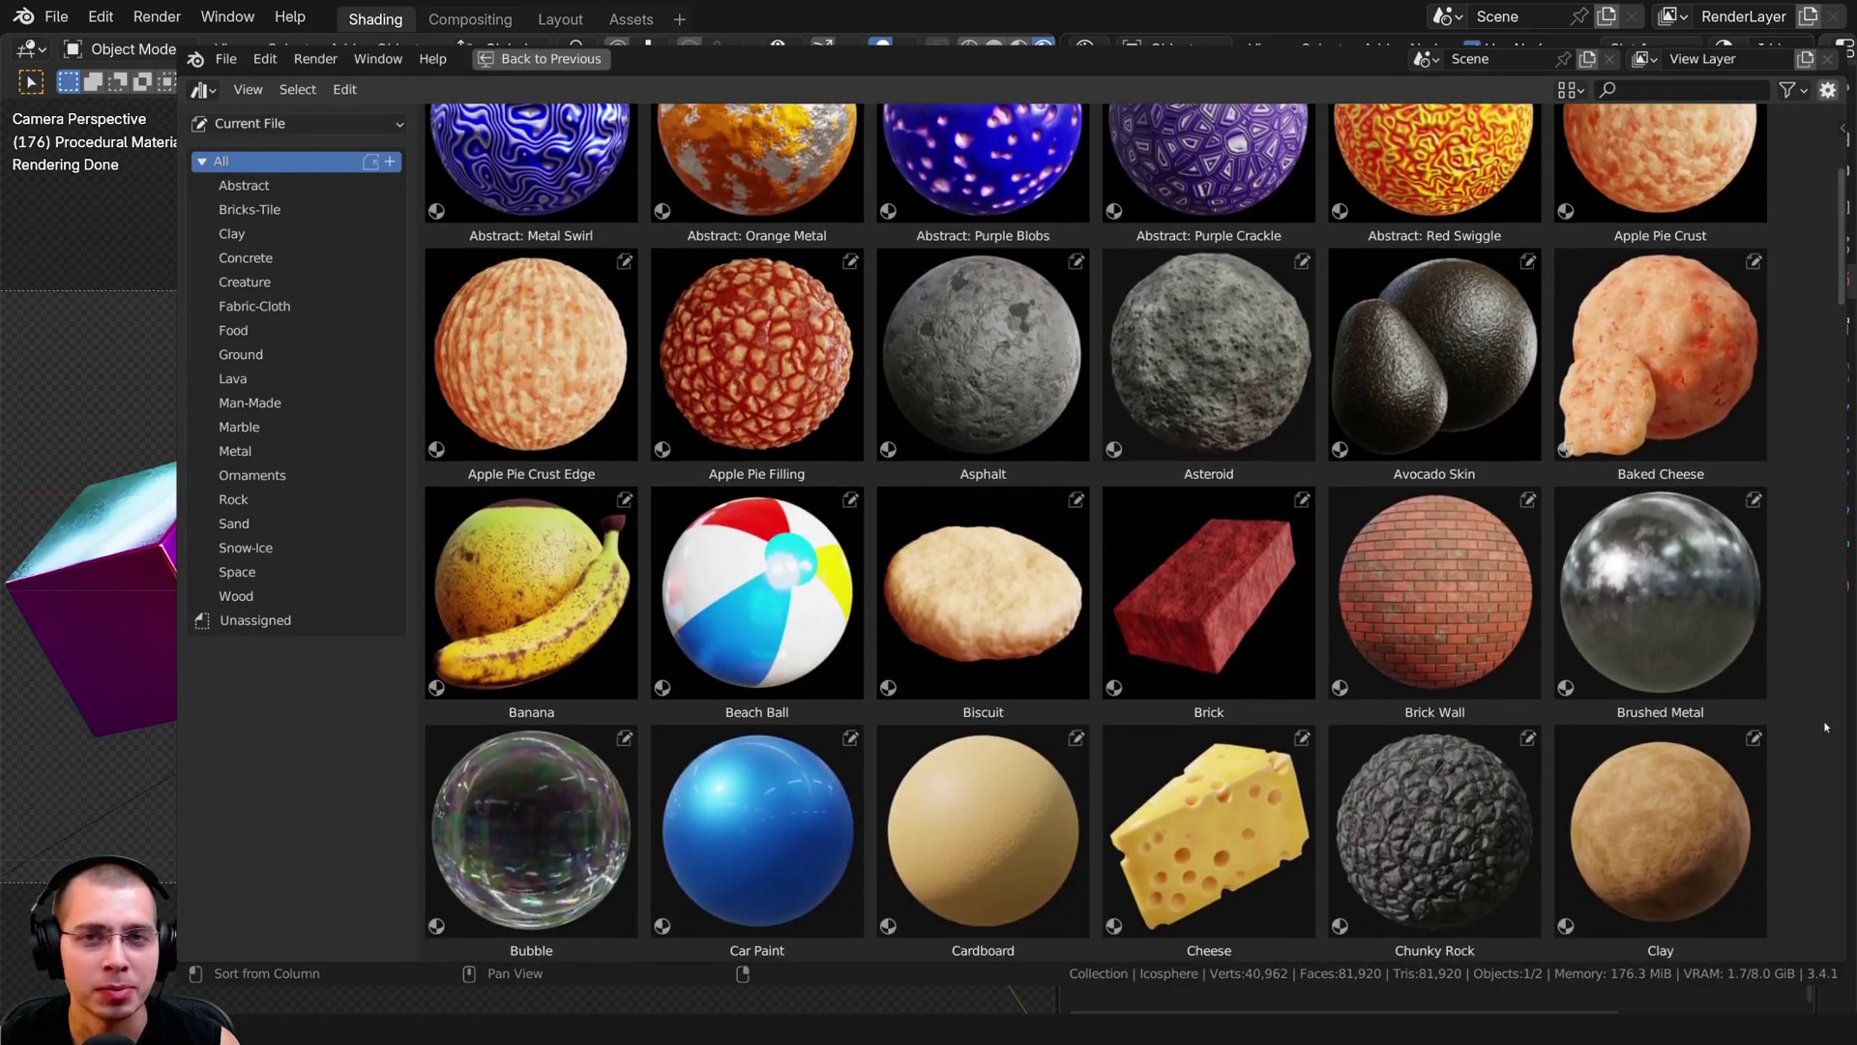
pyautogui.scroll(-5, 1827, 381)
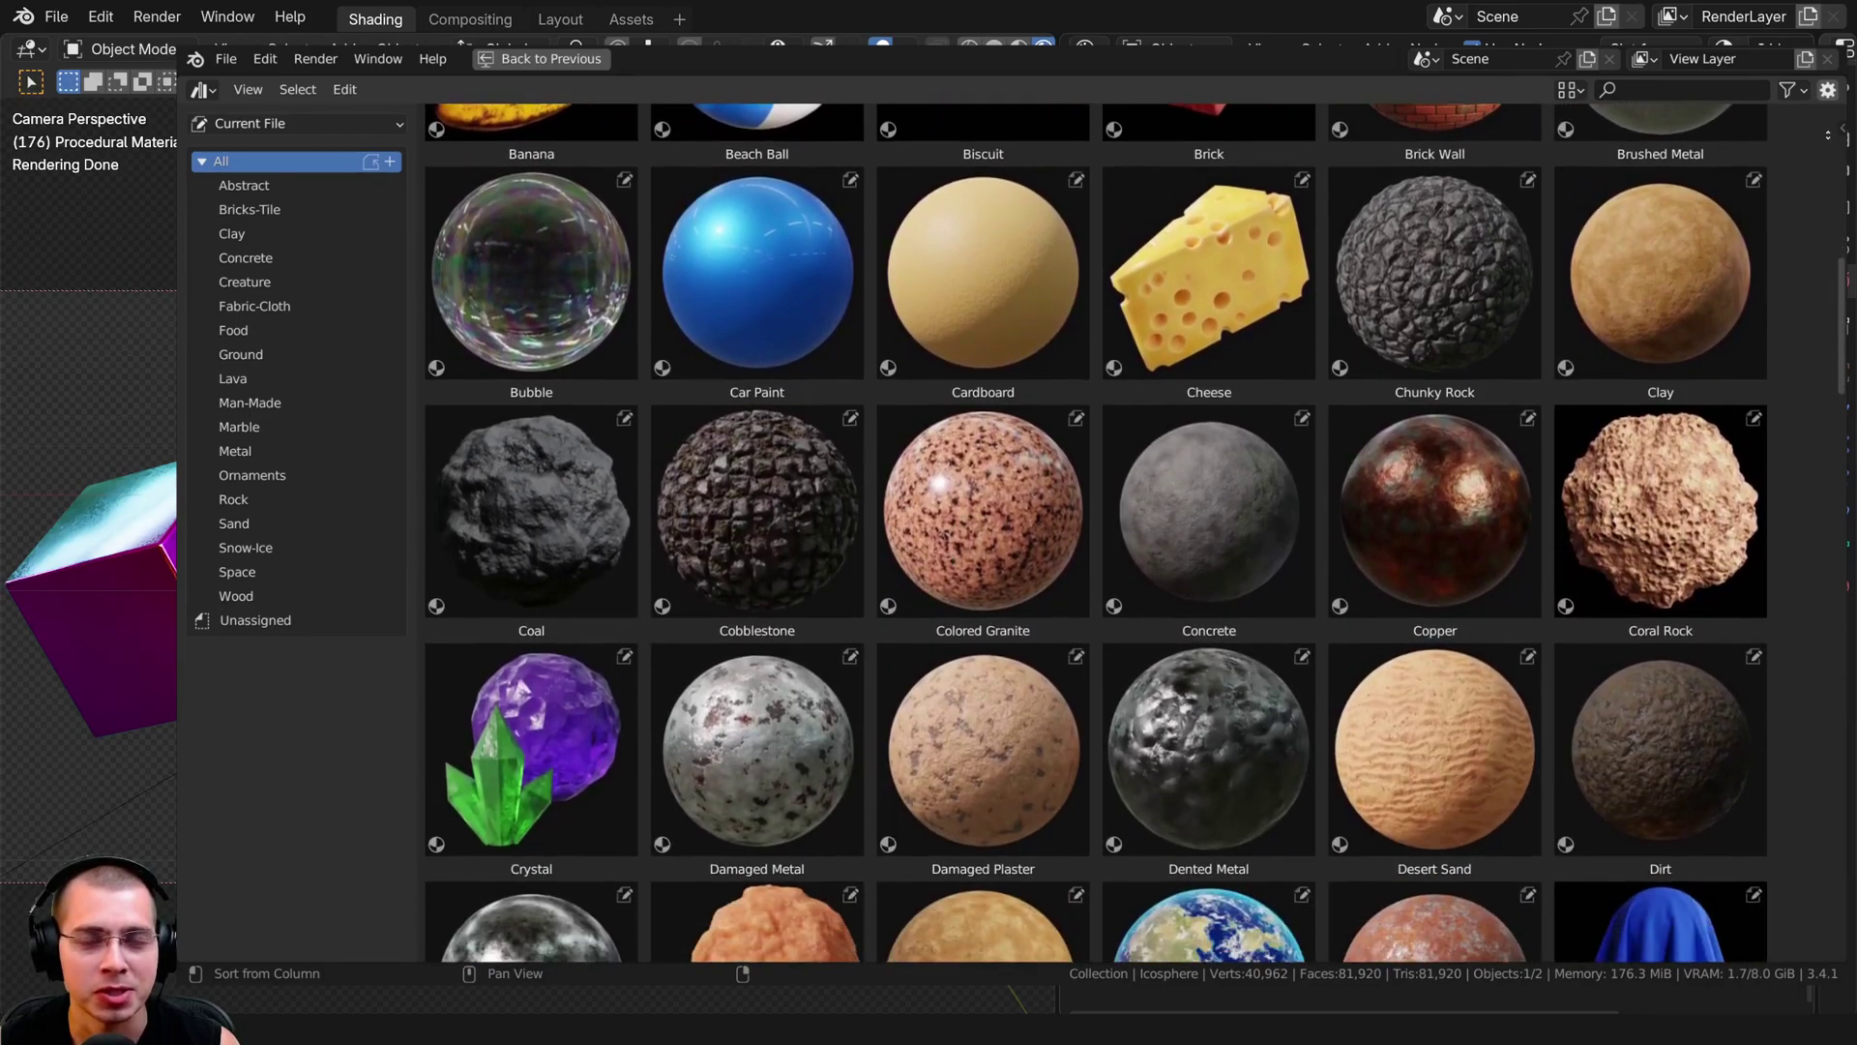
pyautogui.scroll(-5, 1822, 683)
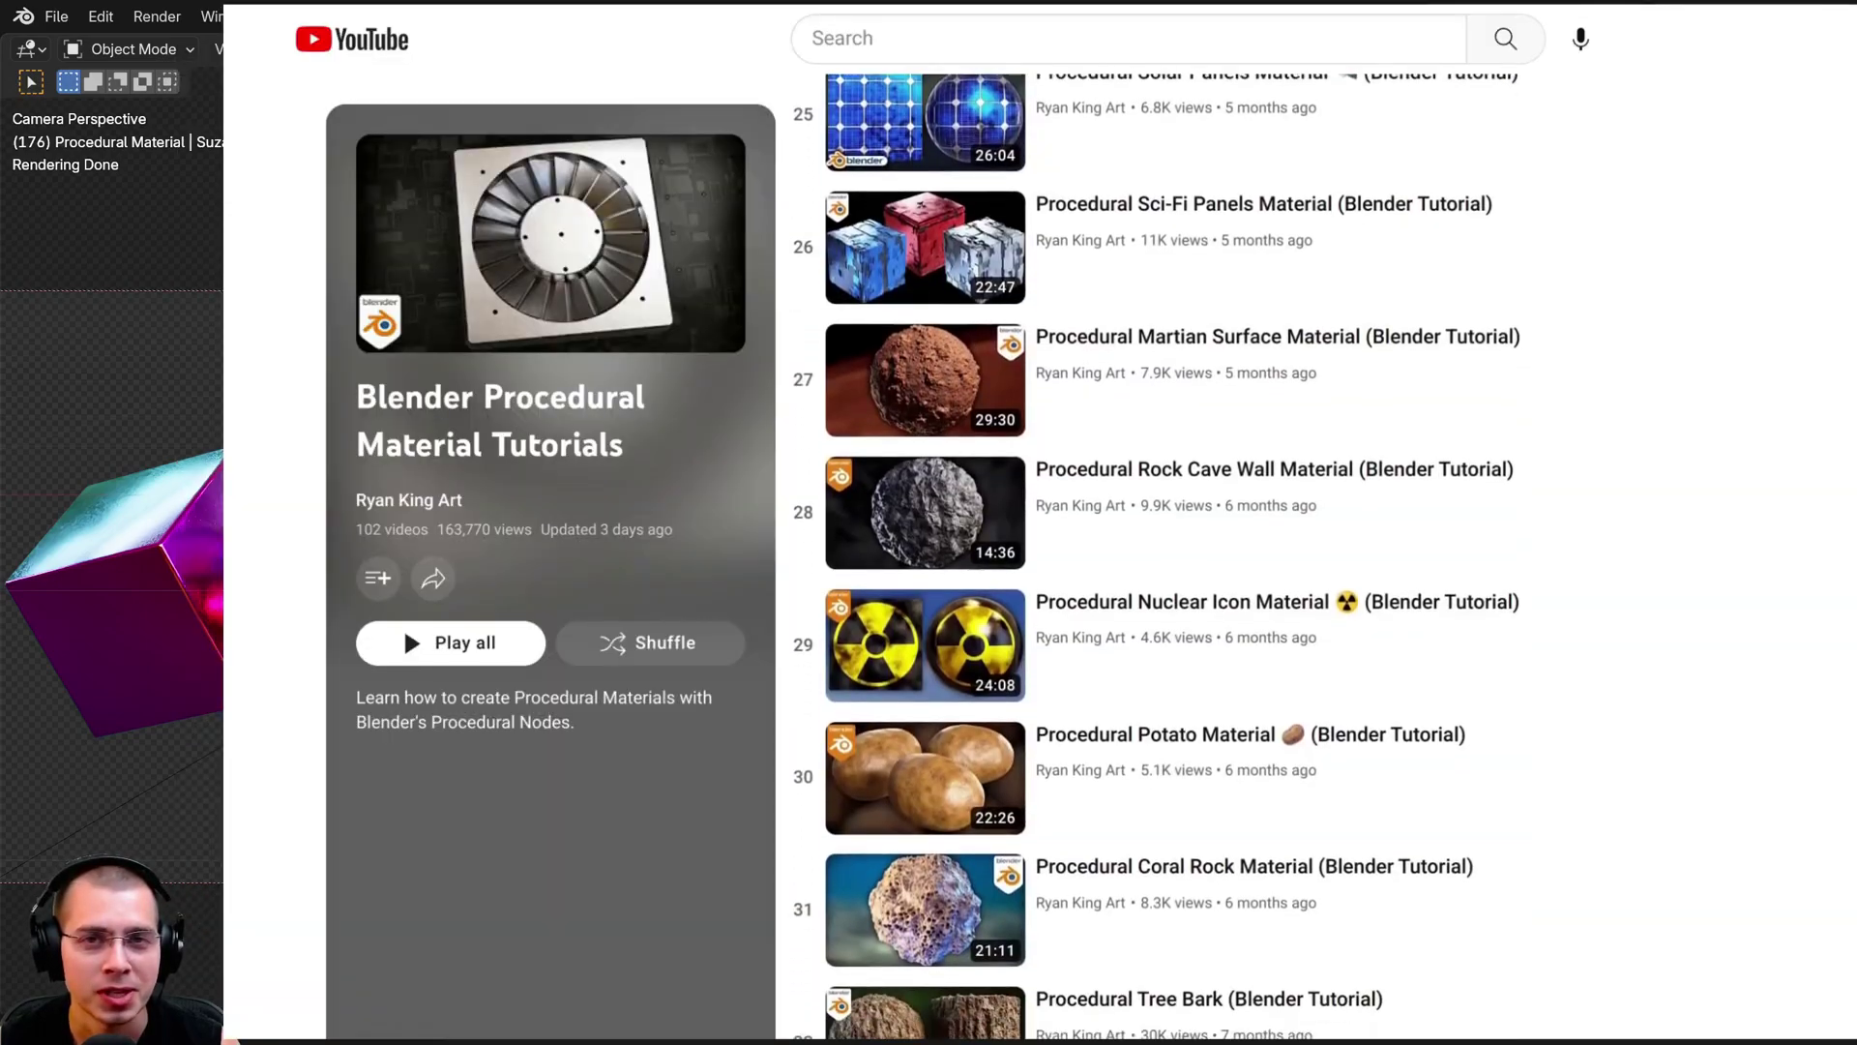
pyautogui.scroll(-5, 1174, 556)
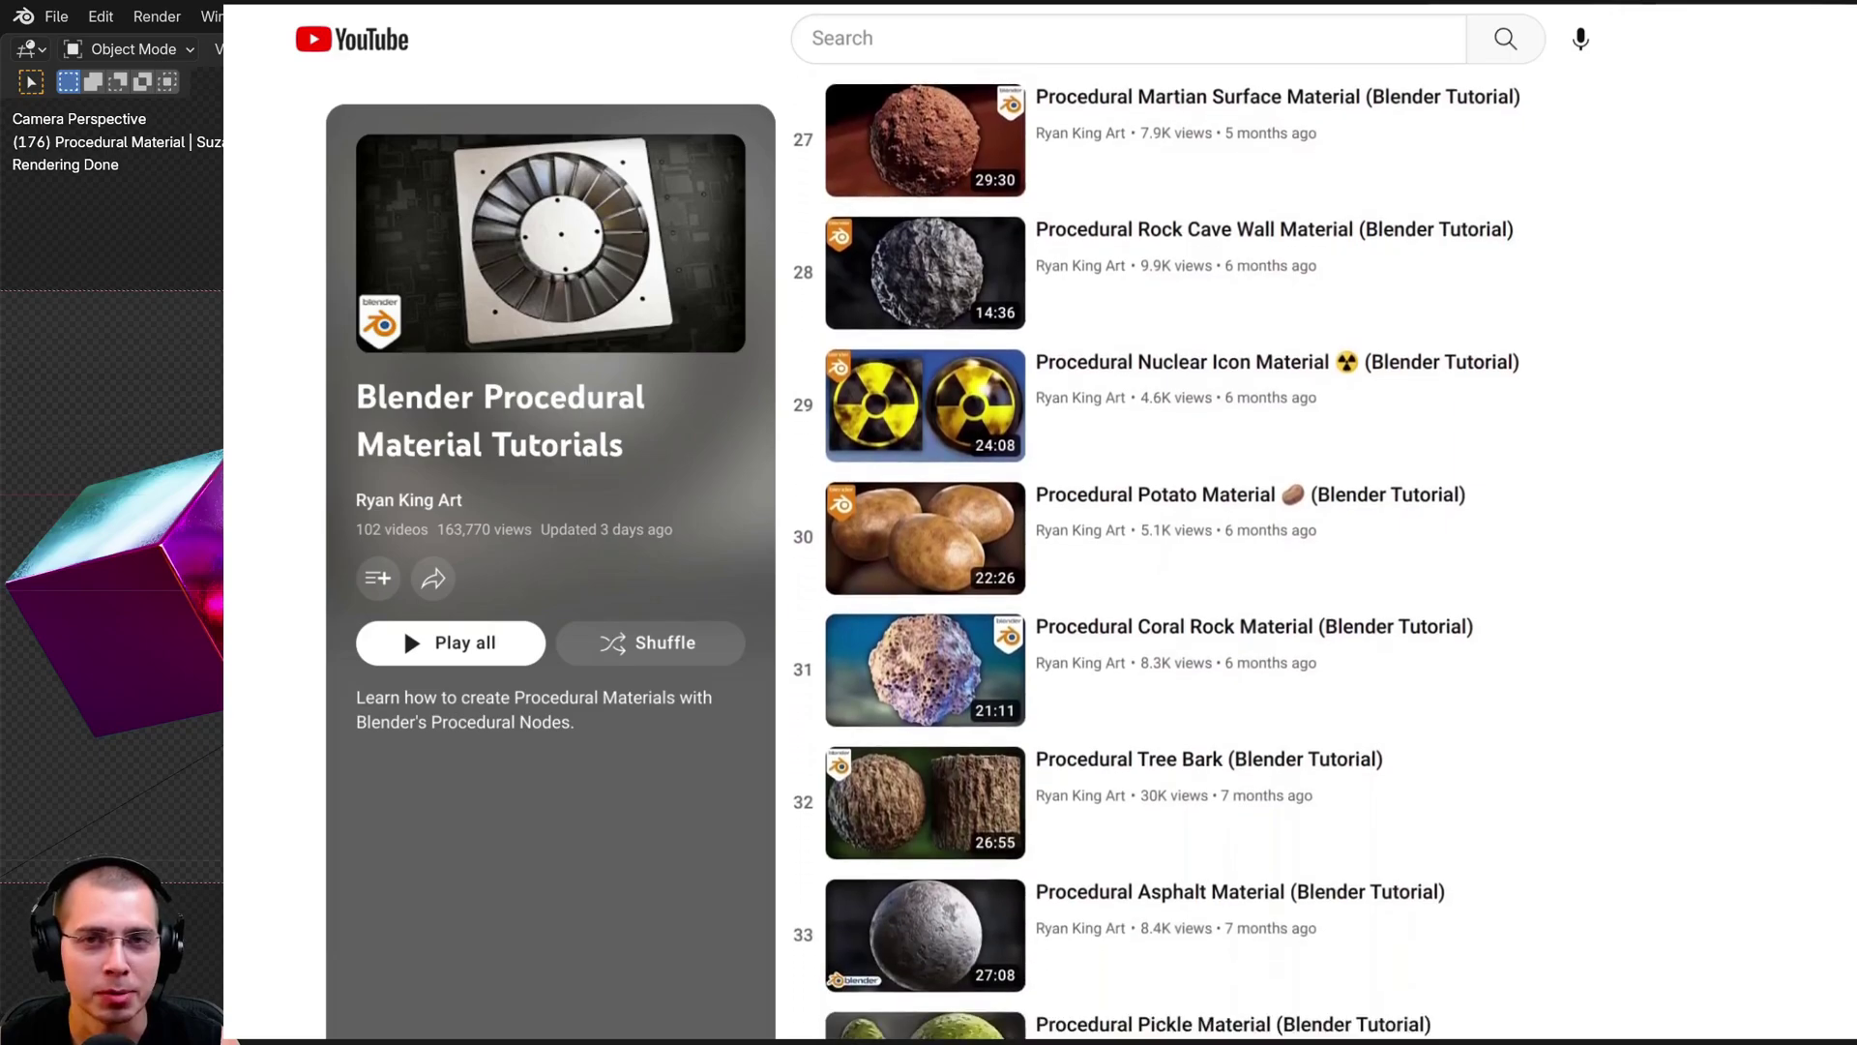
pyautogui.scroll(-5, 1173, 556)
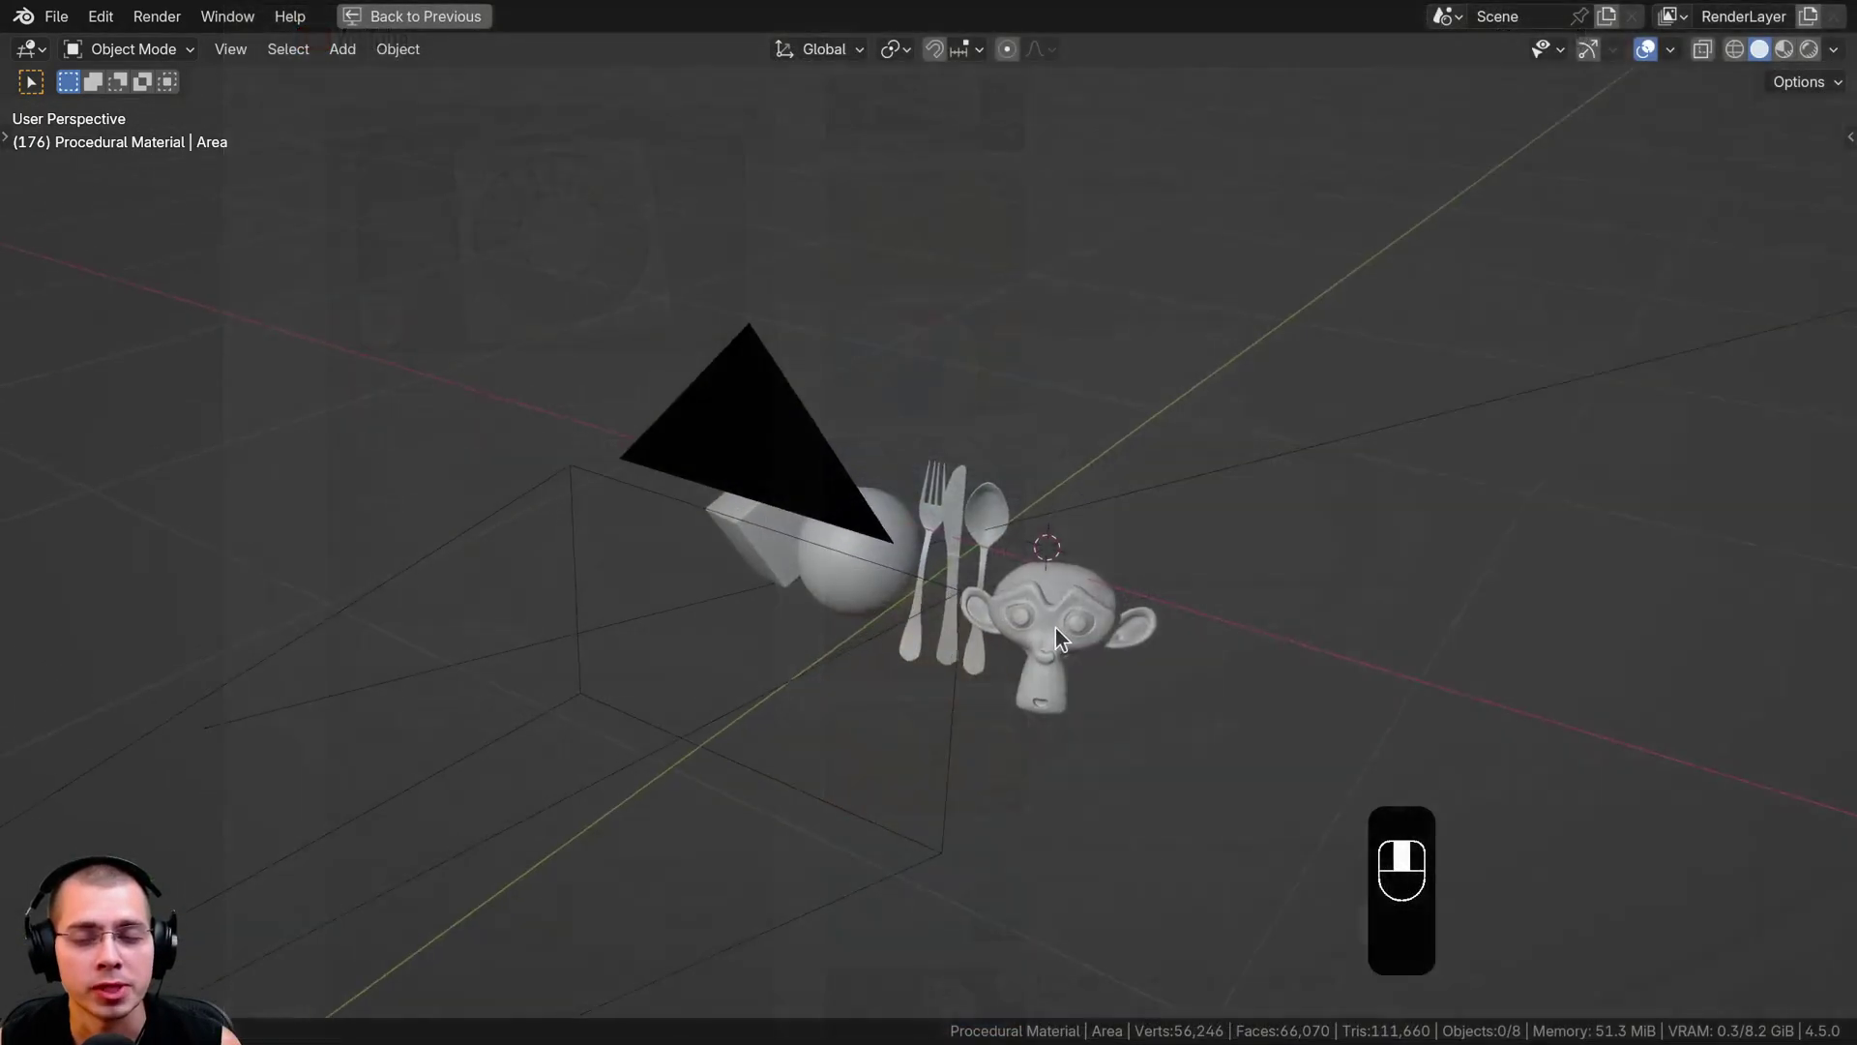
# Hide the two objects obstructing the models and inspect the sphere's mesh in Edit Mode.
pyautogui.moveTo(1054, 626); pyautogui.dragTo(904, 631, button='middle')
pyautogui.scroll(6, 990, 582)
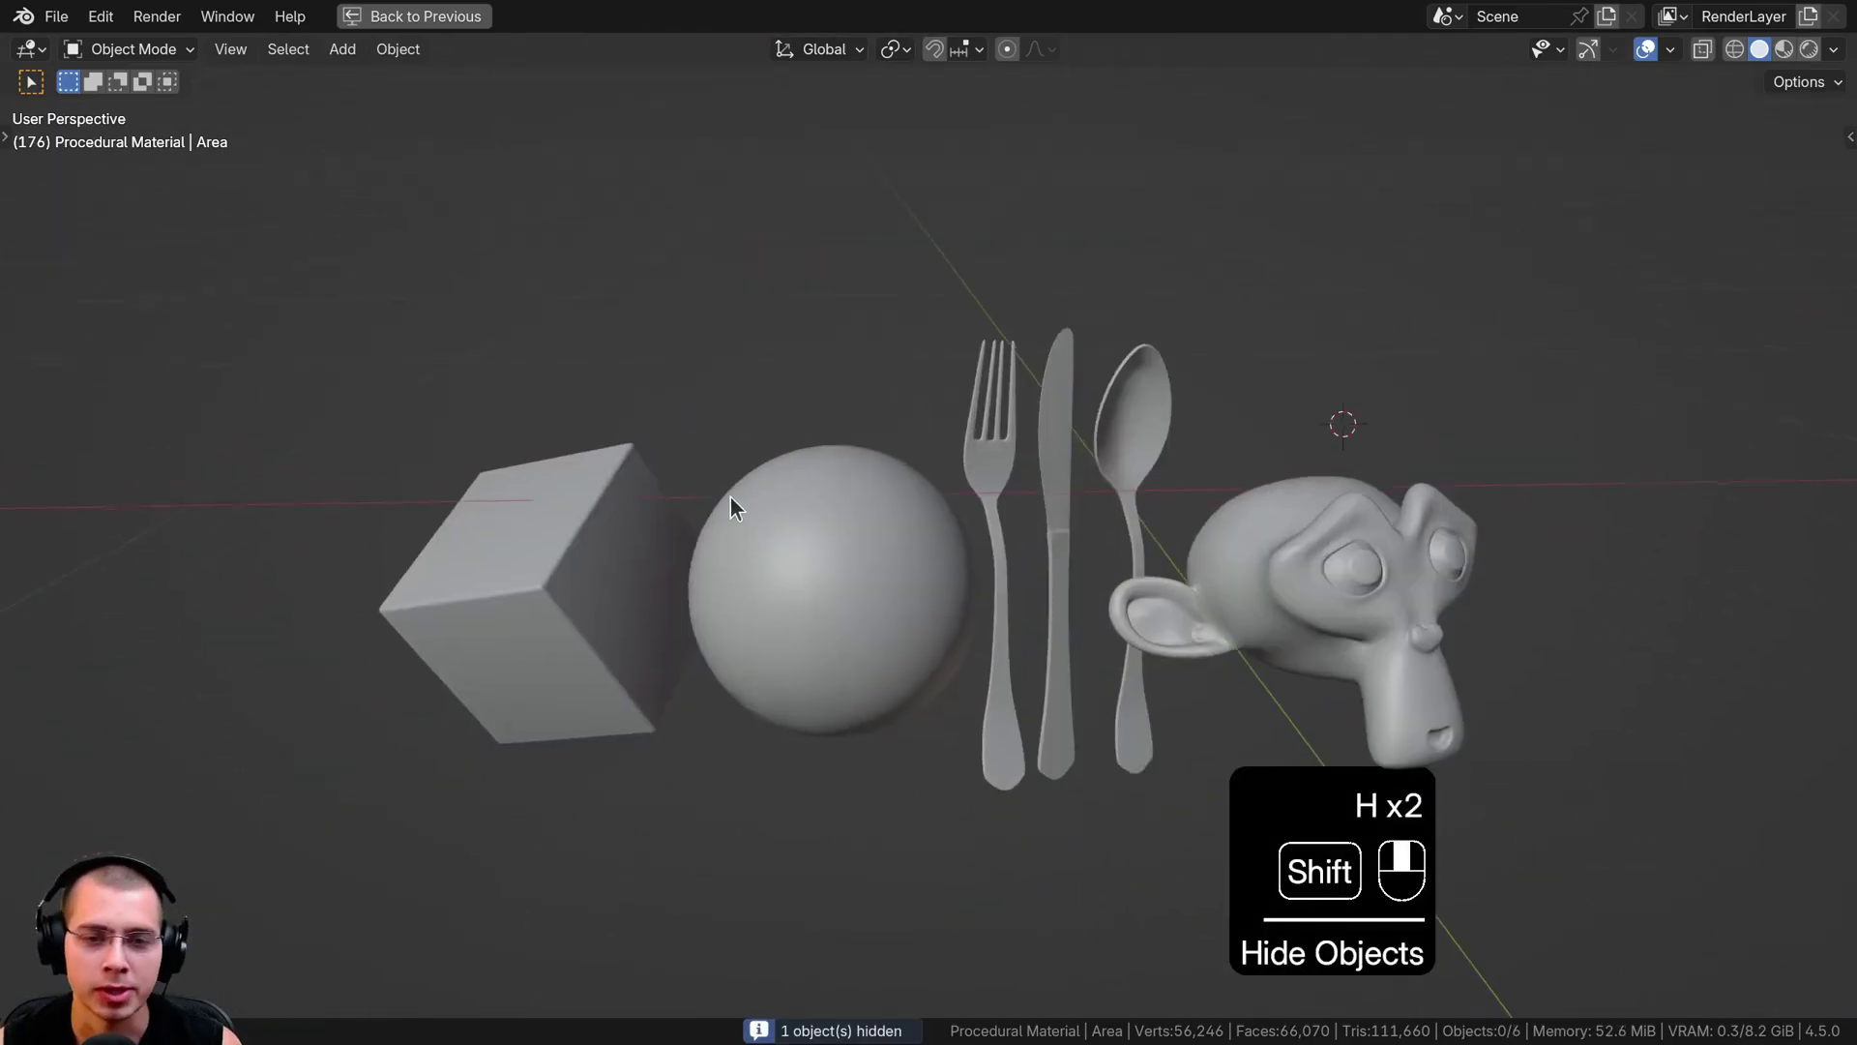
pyautogui.keyDown('shift'); pyautogui.moveTo(730, 496); pyautogui.dragTo(726, 445, button='middle'); pyautogui.keyUp('shift')
pyautogui.click(830, 462)
pyautogui.scroll(2, 812, 407)
pyautogui.press('Tab')
pyautogui.keyDown('shift'); pyautogui.moveTo(849, 468); pyautogui.dragTo(1325, 385, button='middle'); pyautogui.keyUp('shift')
pyautogui.press('Tab')
# Select the cube and inspect the geometry of its beveled edges in Edit Mode.
pyautogui.rightClick(903, 403)
pyautogui.moveTo(903, 403); pyautogui.dragTo(924, 435, button='middle')
pyautogui.scroll(1, 924, 436)
pyautogui.press('Tab')
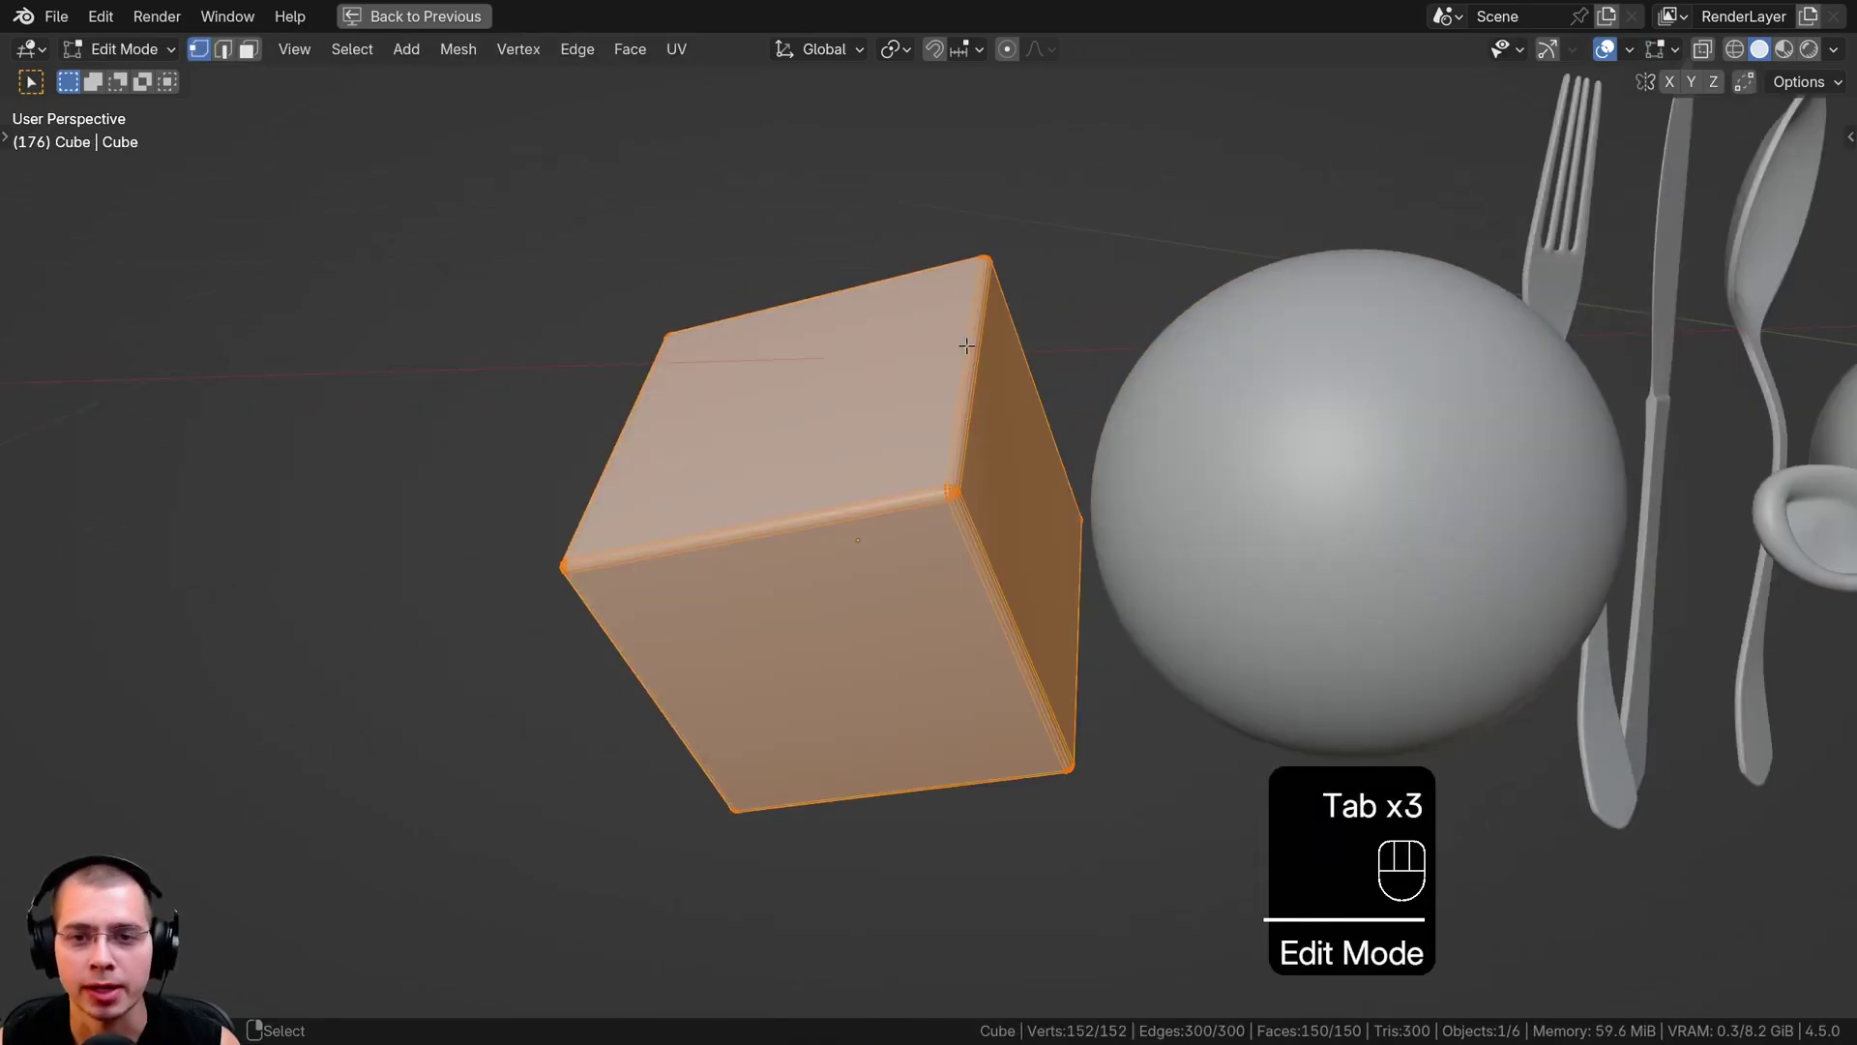
pyautogui.scroll(-3, 1000, 418)
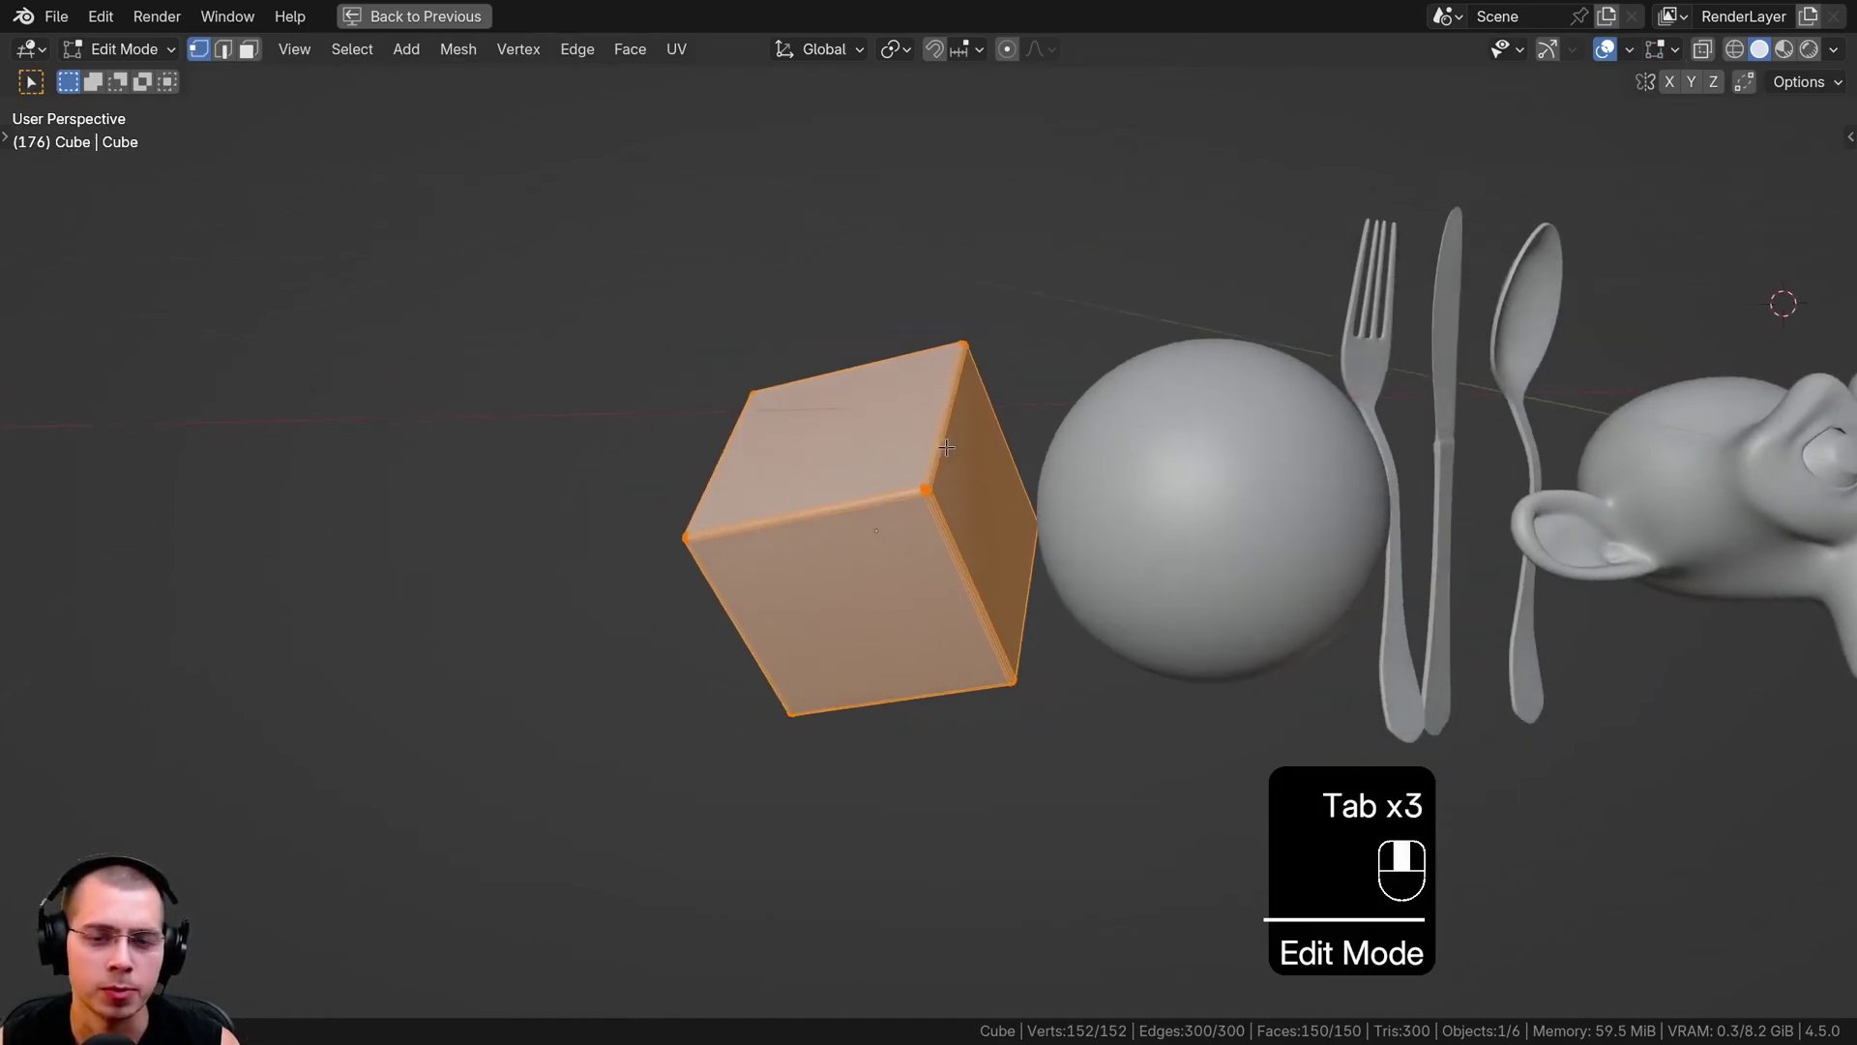
pyautogui.press('Tab')
# Select the Suzanne monkey head and inspect its mesh in Edit Mode.
pyautogui.keyDown('shift'); pyautogui.moveTo(1277, 476); pyautogui.dragTo(449, 507, button='middle'); pyautogui.keyUp('shift')
pyautogui.rightClick(795, 493)
pyautogui.rightClick(967, 489)
pyautogui.scroll(2, 913, 415)
pyautogui.press('Tab')
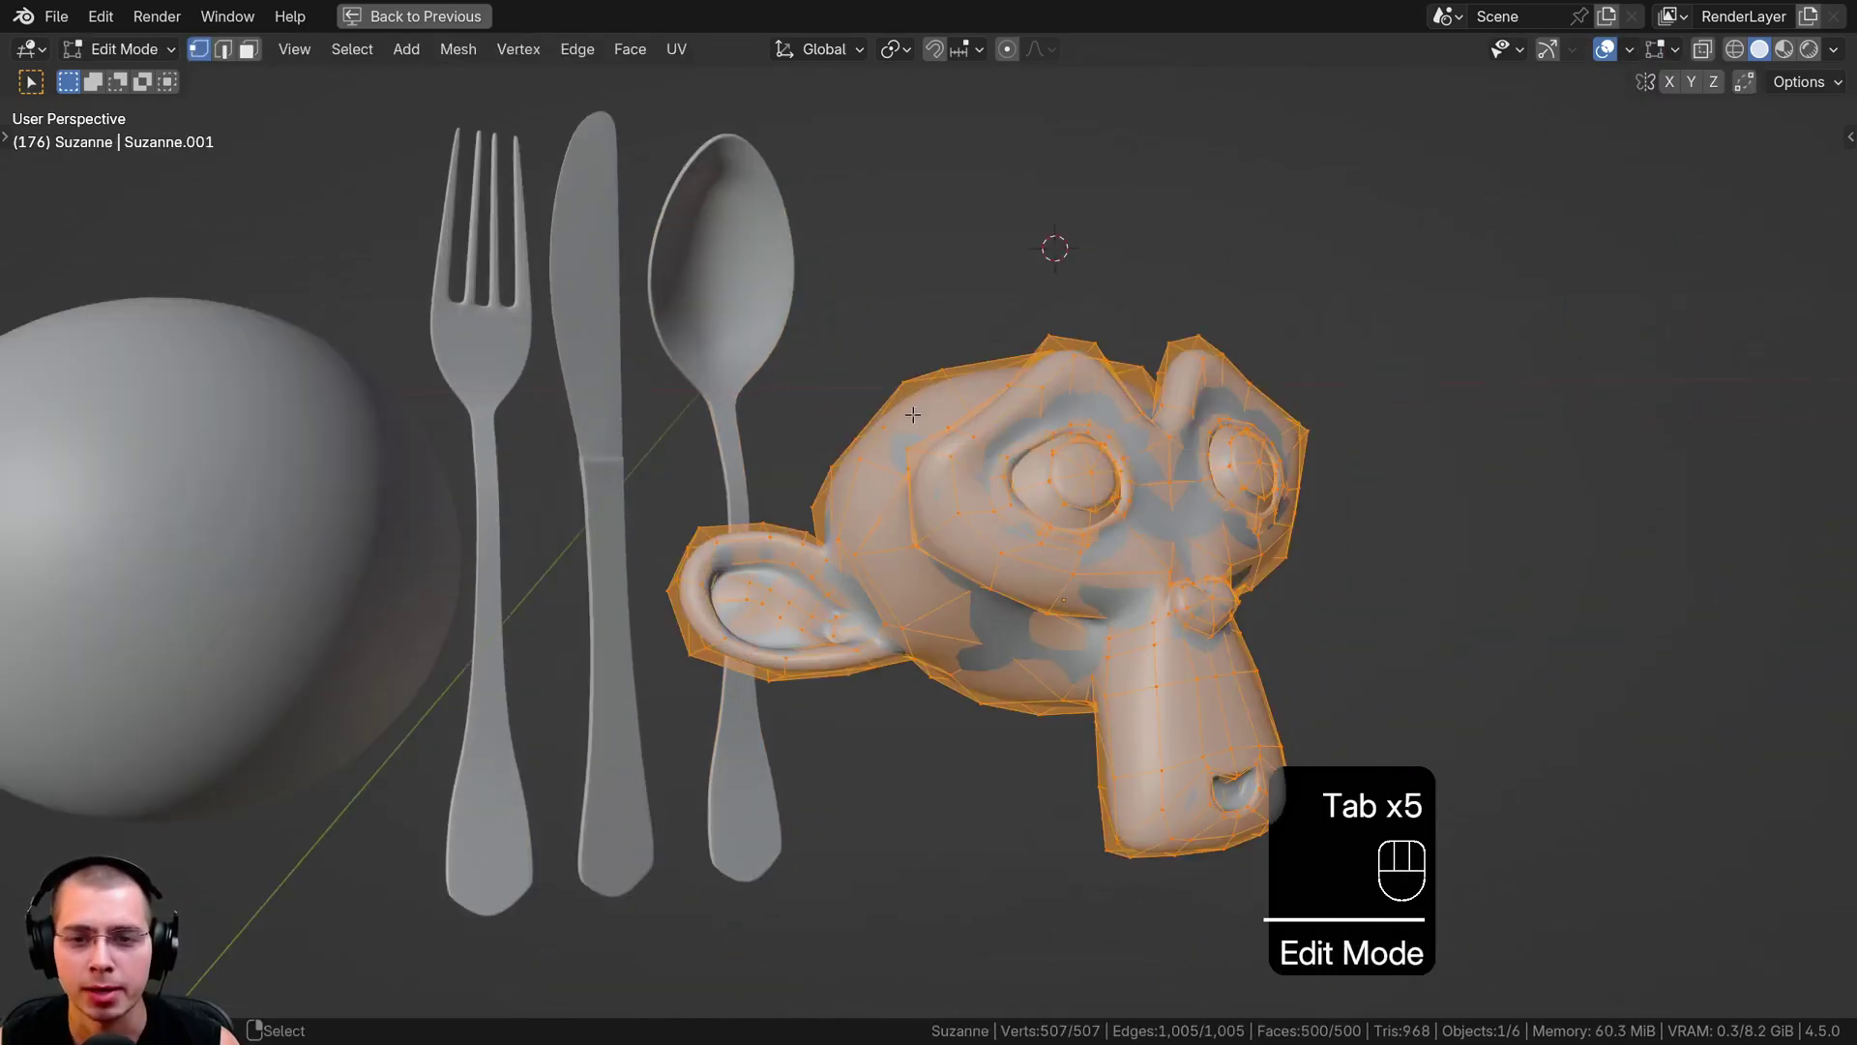
pyautogui.press('Tab')
# Clear the selection and select the fork, knife and spoon together, with the fork as the active object.
pyautogui.keyDown('shift'); pyautogui.moveTo(759, 544); pyautogui.dragTo(966, 526, button='middle'); pyautogui.keyUp('shift')
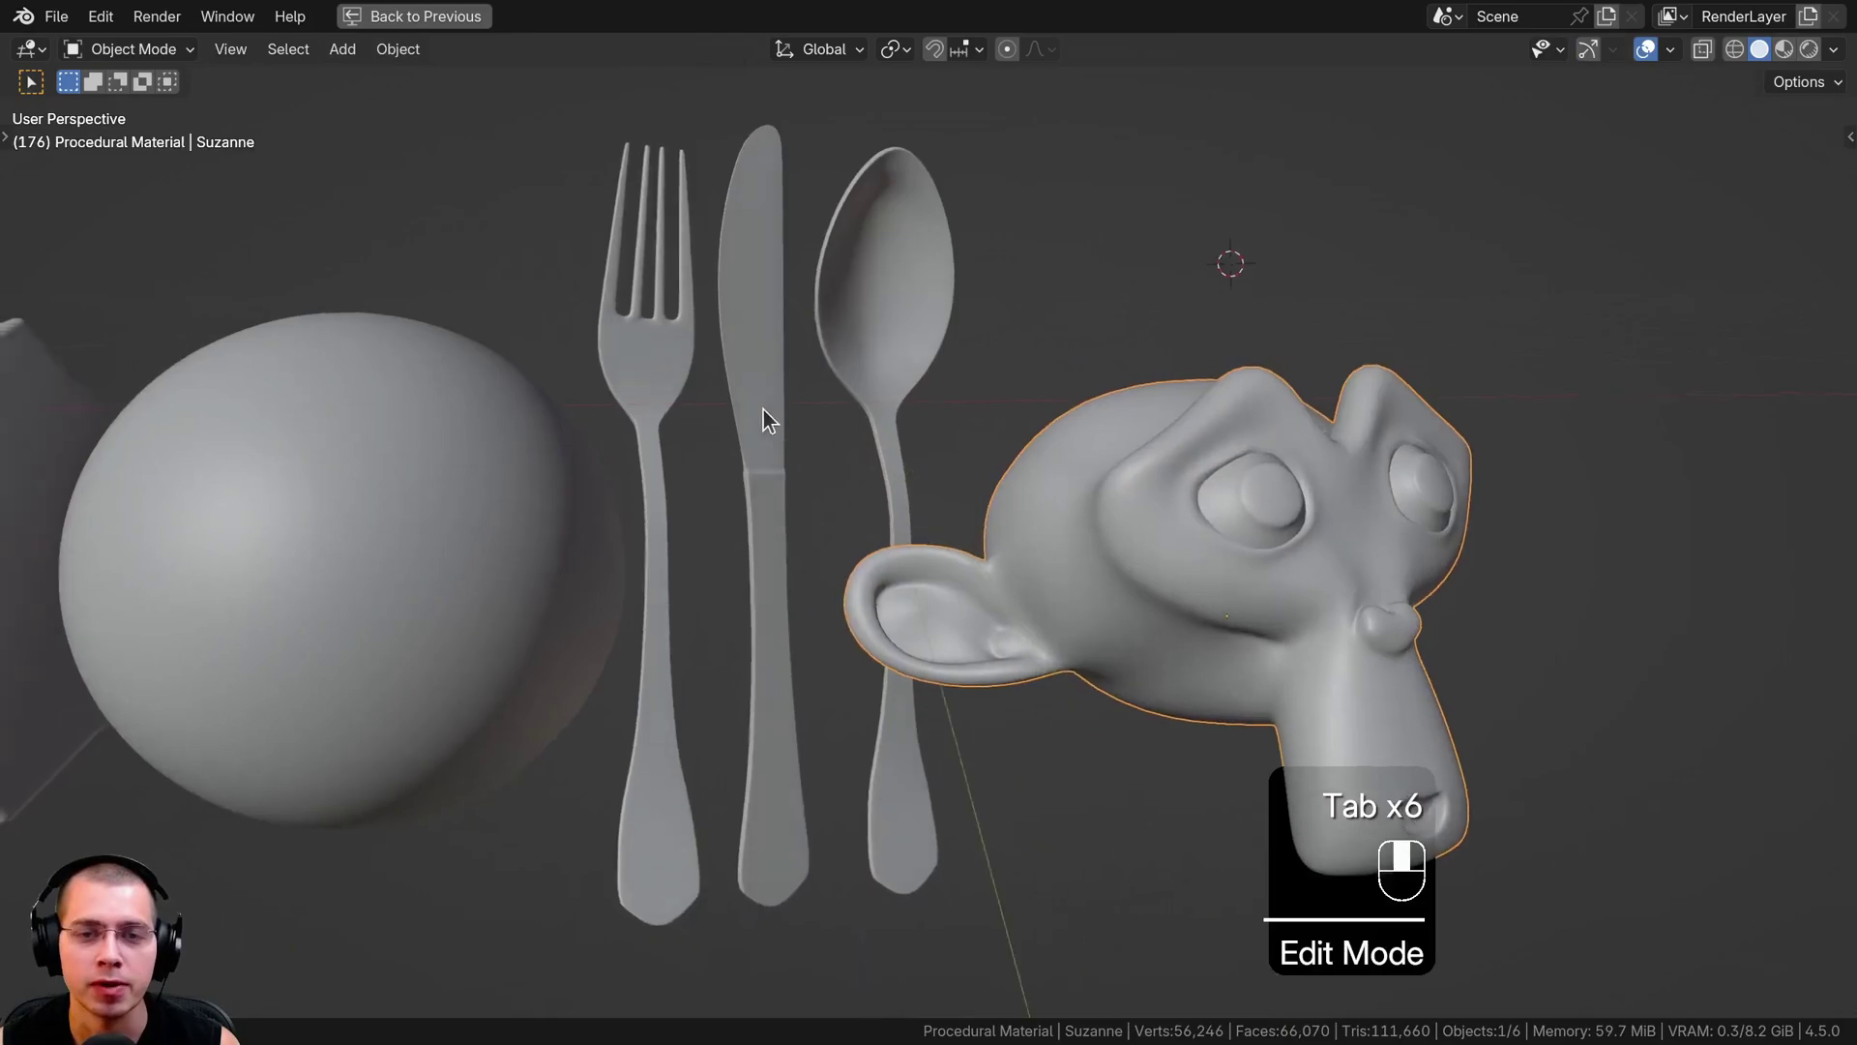
pyautogui.scroll(2, 574, 127)
pyautogui.press('a')
pyautogui.press('b')
pyautogui.moveTo(587, 134); pyautogui.dragTo(1002, 300)
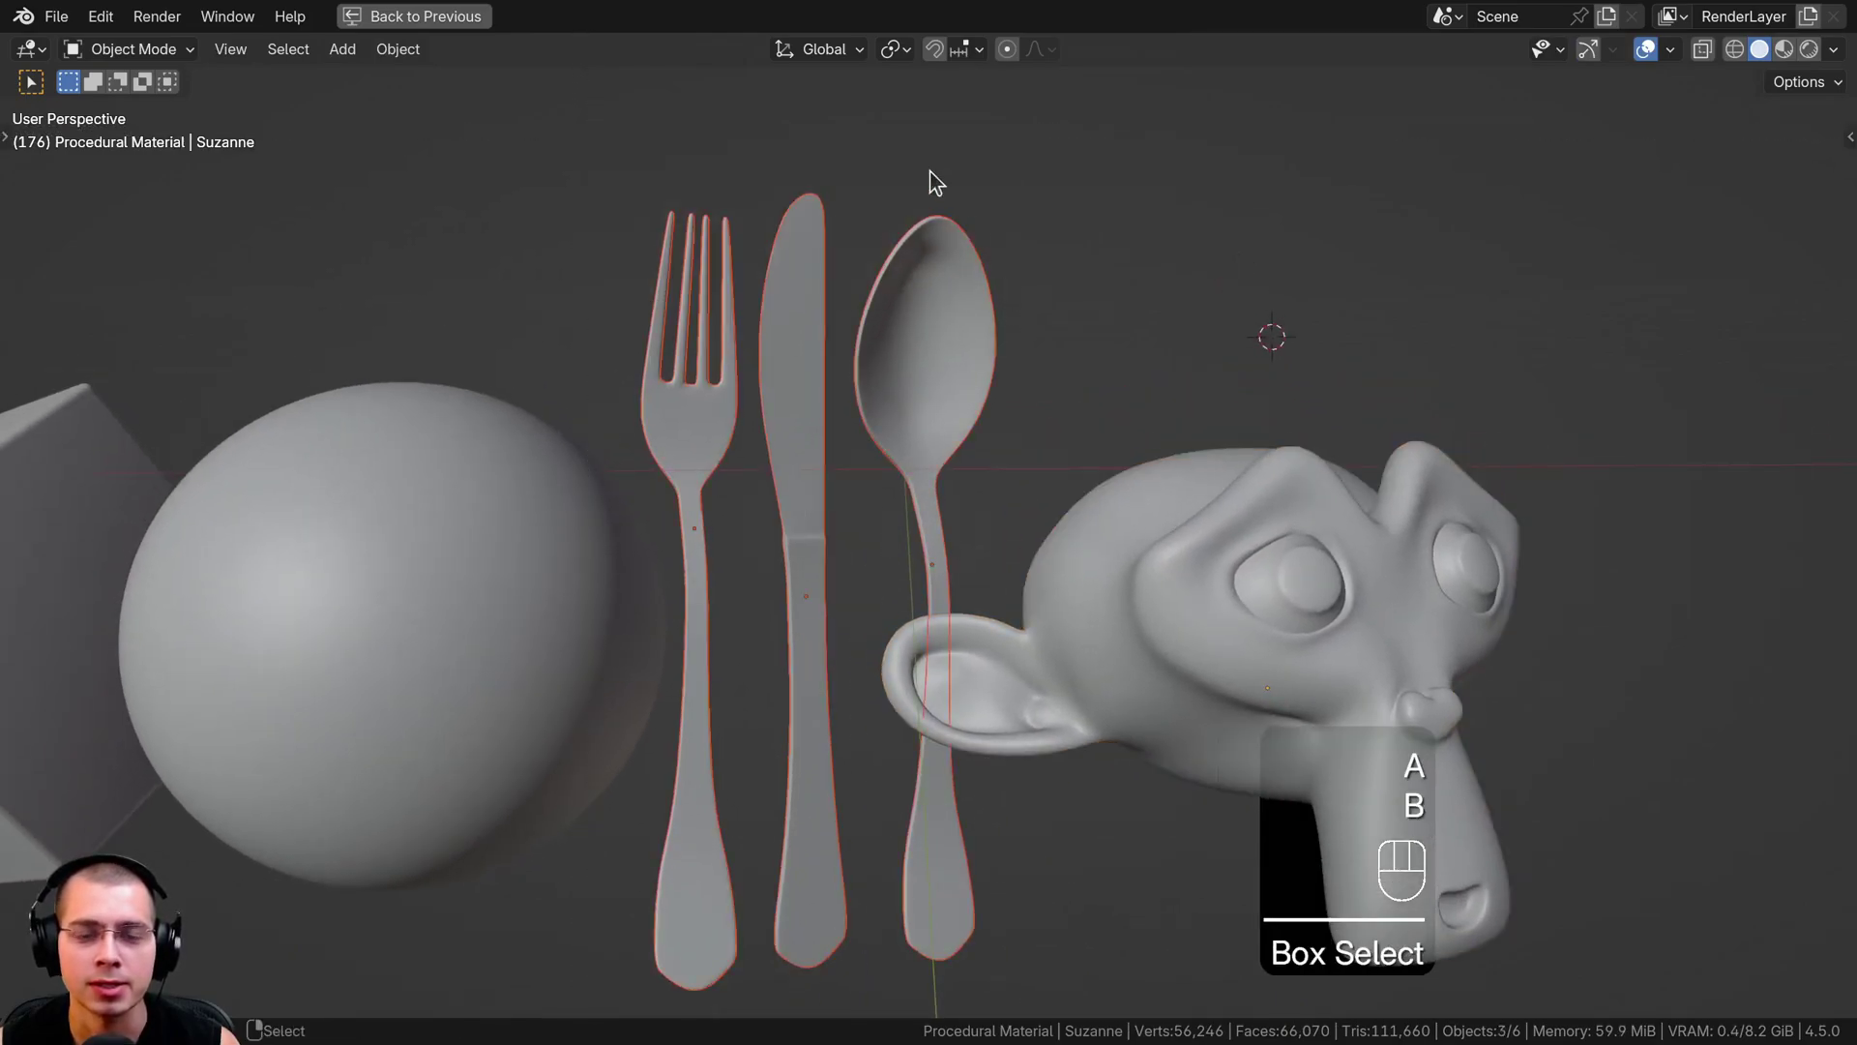
pyautogui.keyDown('shift'); pyautogui.moveTo(860, 287); pyautogui.dragTo(926, 303, button='middle'); pyautogui.keyUp('shift')
pyautogui.rightClick(921, 306)
pyautogui.keyDown('shift'); pyautogui.rightClick(852, 306); pyautogui.keyUp('shift')
pyautogui.keyDown('shift'); pyautogui.rightClick(780, 306); pyautogui.keyUp('shift')
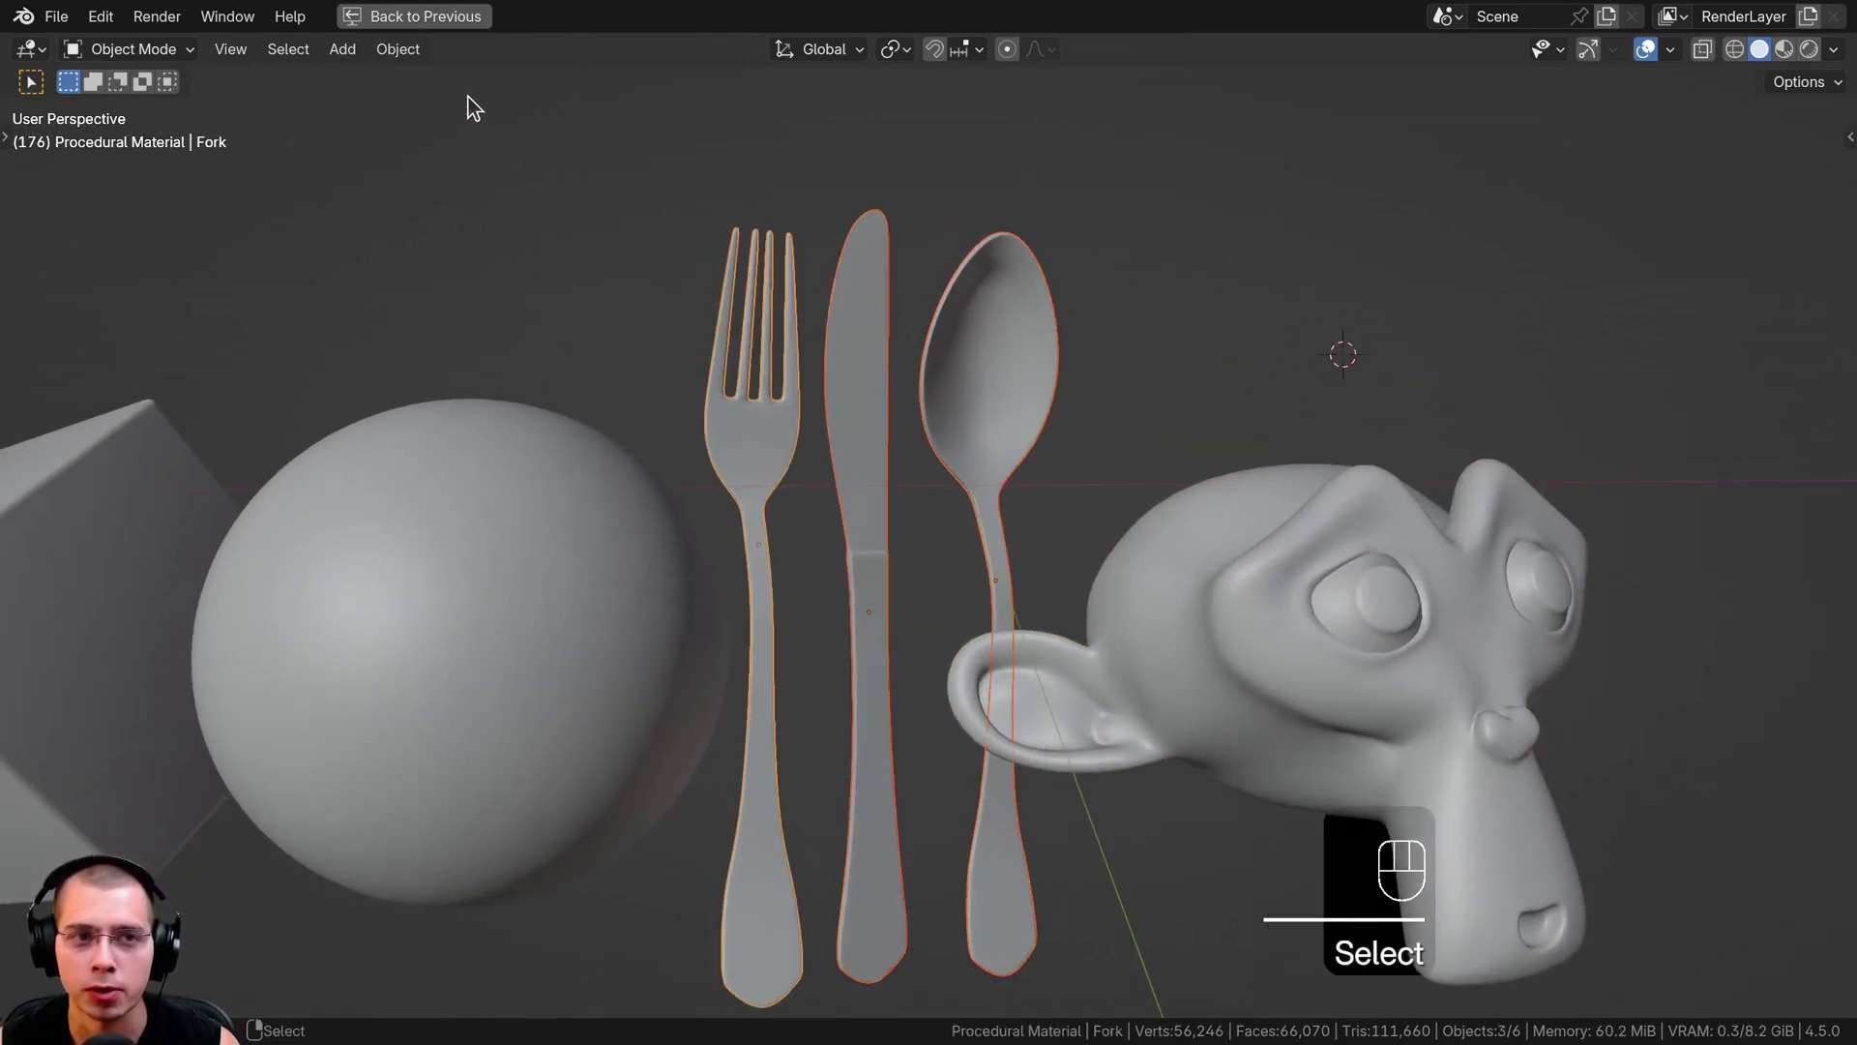
pyautogui.moveTo(468, 95); pyautogui.dragTo(451, 93, button='middle')
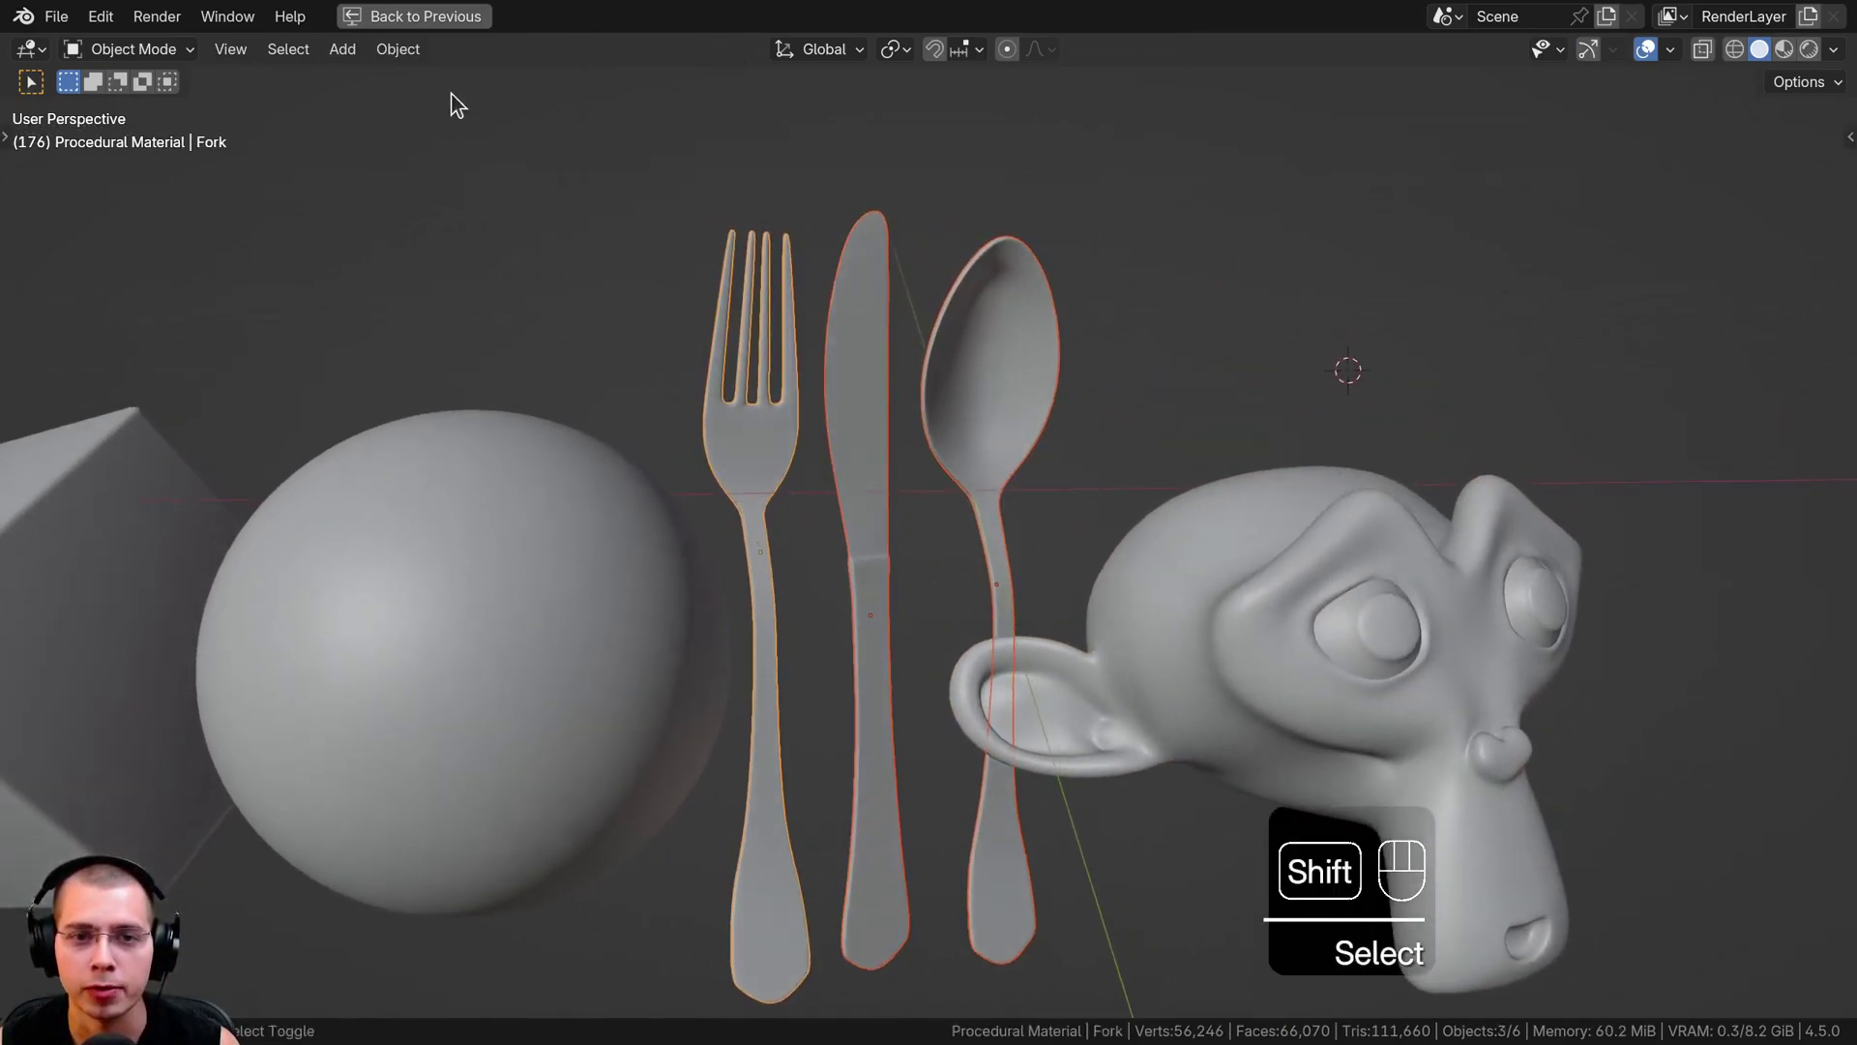
# Search the Furniture & Home Pack asset library for "silv" and bring the Silverware asset into the scene.
pyautogui.click(408, 18)
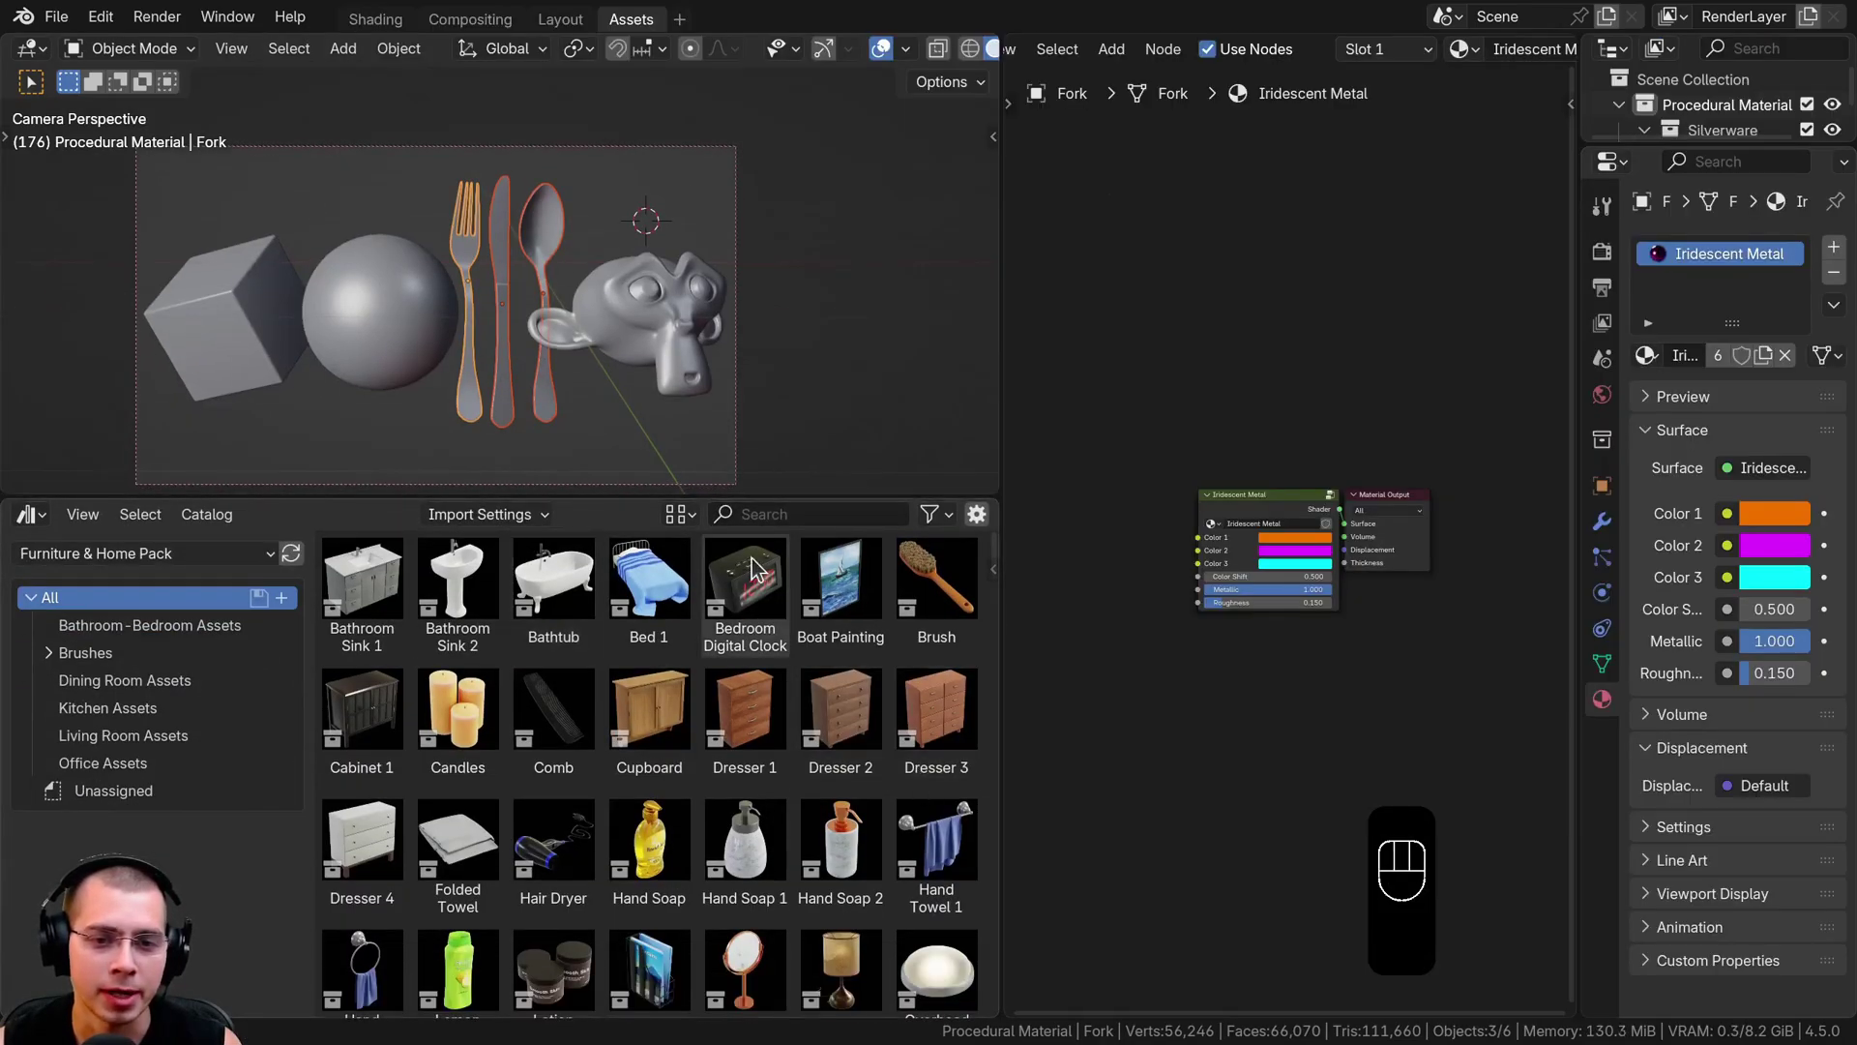
pyautogui.write('silv')
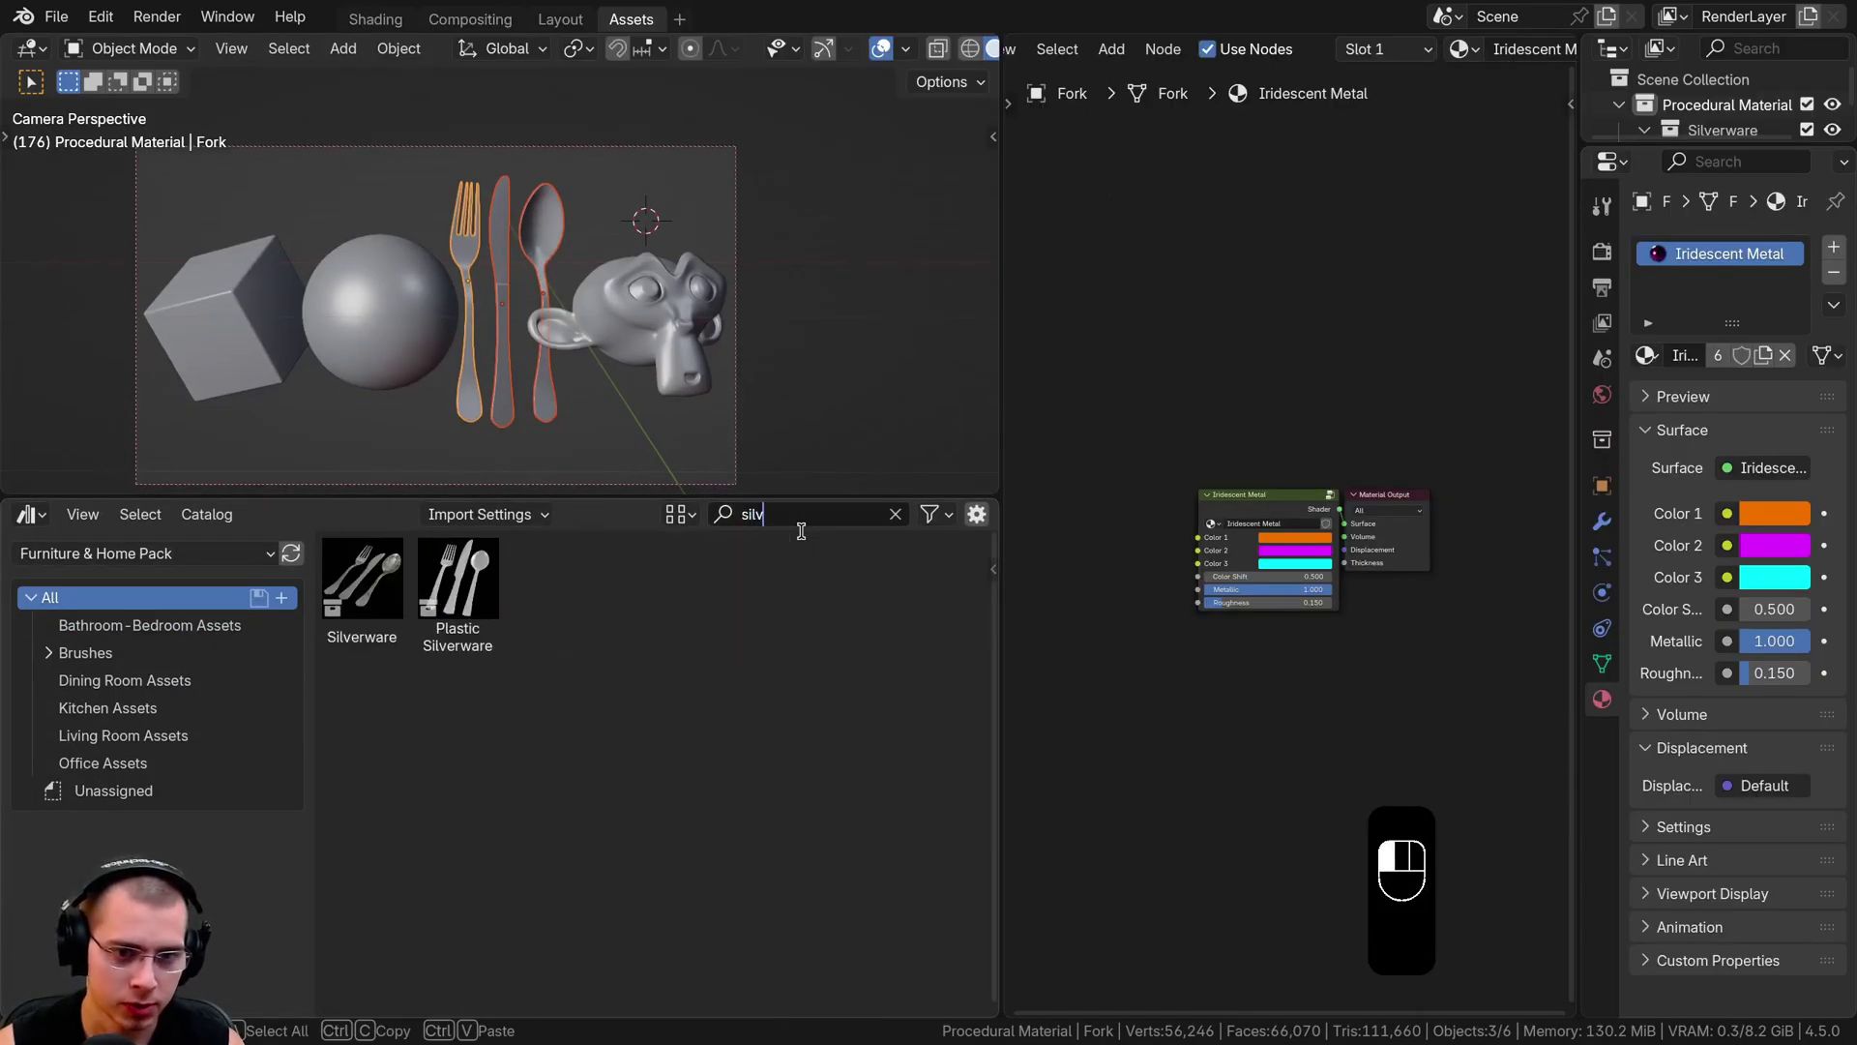
pyautogui.press('Return')
pyautogui.moveTo(375, 588); pyautogui.dragTo(735, 358)
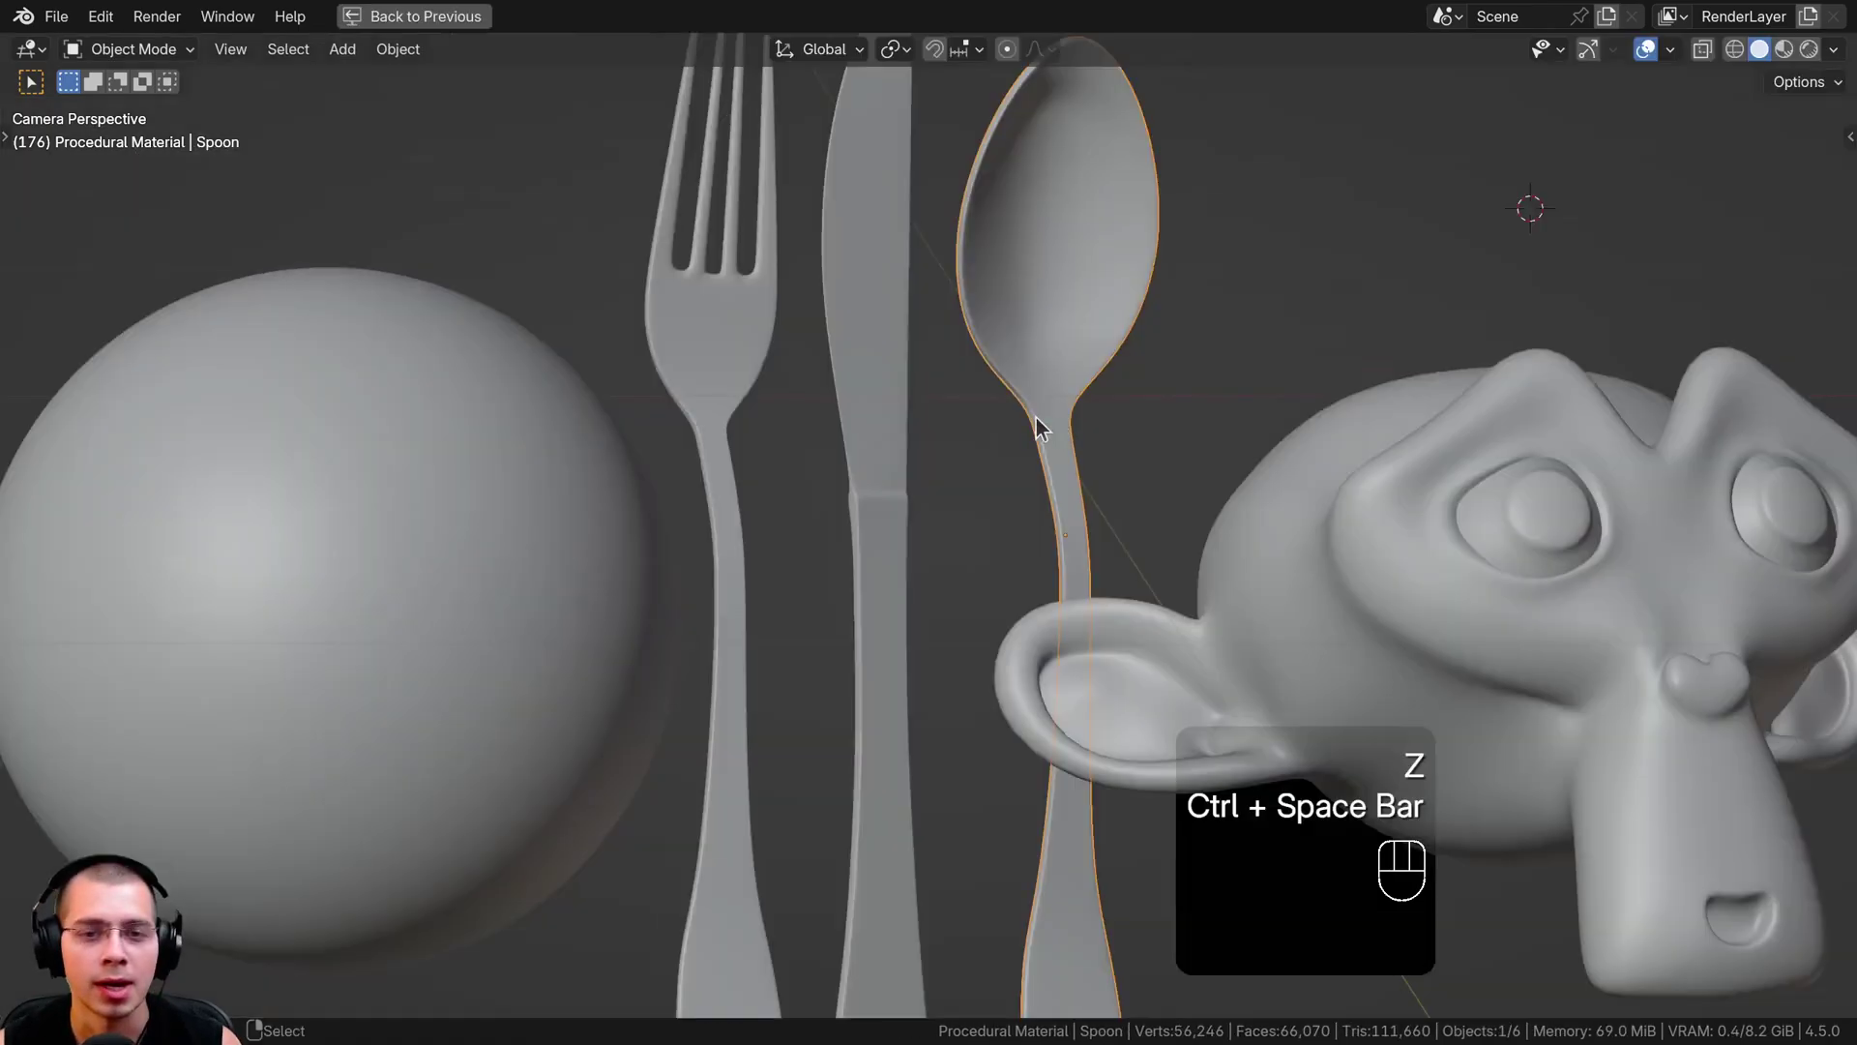
# Box-select the fork, knife and spoon and examine them from several angles.
pyautogui.moveTo(1036, 418); pyautogui.dragTo(939, 455, button='middle')
pyautogui.scroll(6, 978, 412)
pyautogui.keyDown('shift'); pyautogui.moveTo(938, 455); pyautogui.dragTo(827, 420, button='middle'); pyautogui.keyUp('shift')
pyautogui.scroll(1, 827, 420)
pyautogui.moveTo(750, 186); pyautogui.dragTo(1054, 230)
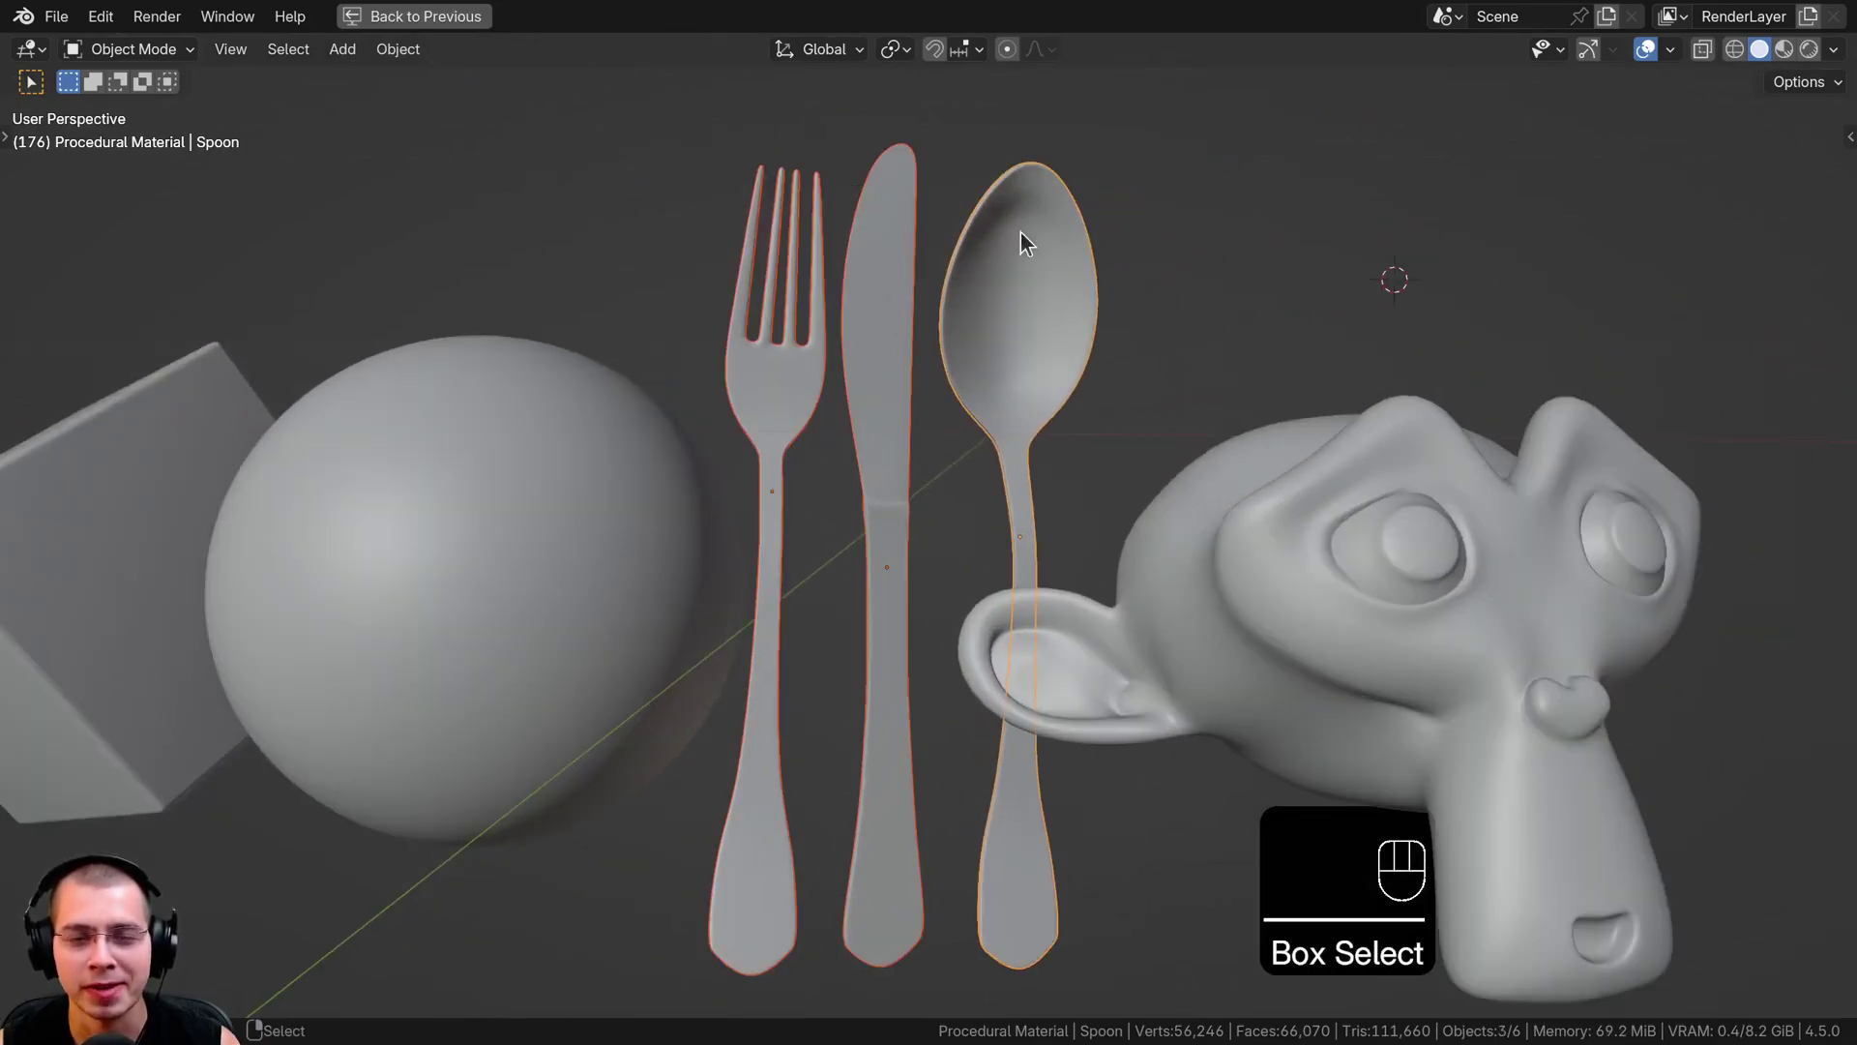
pyautogui.moveTo(919, 373); pyautogui.dragTo(852, 385, button='middle')
pyautogui.keyDown('shift'); pyautogui.moveTo(851, 385); pyautogui.dragTo(810, 391, button='middle'); pyautogui.keyUp('shift')
pyautogui.scroll(-1, 814, 358)
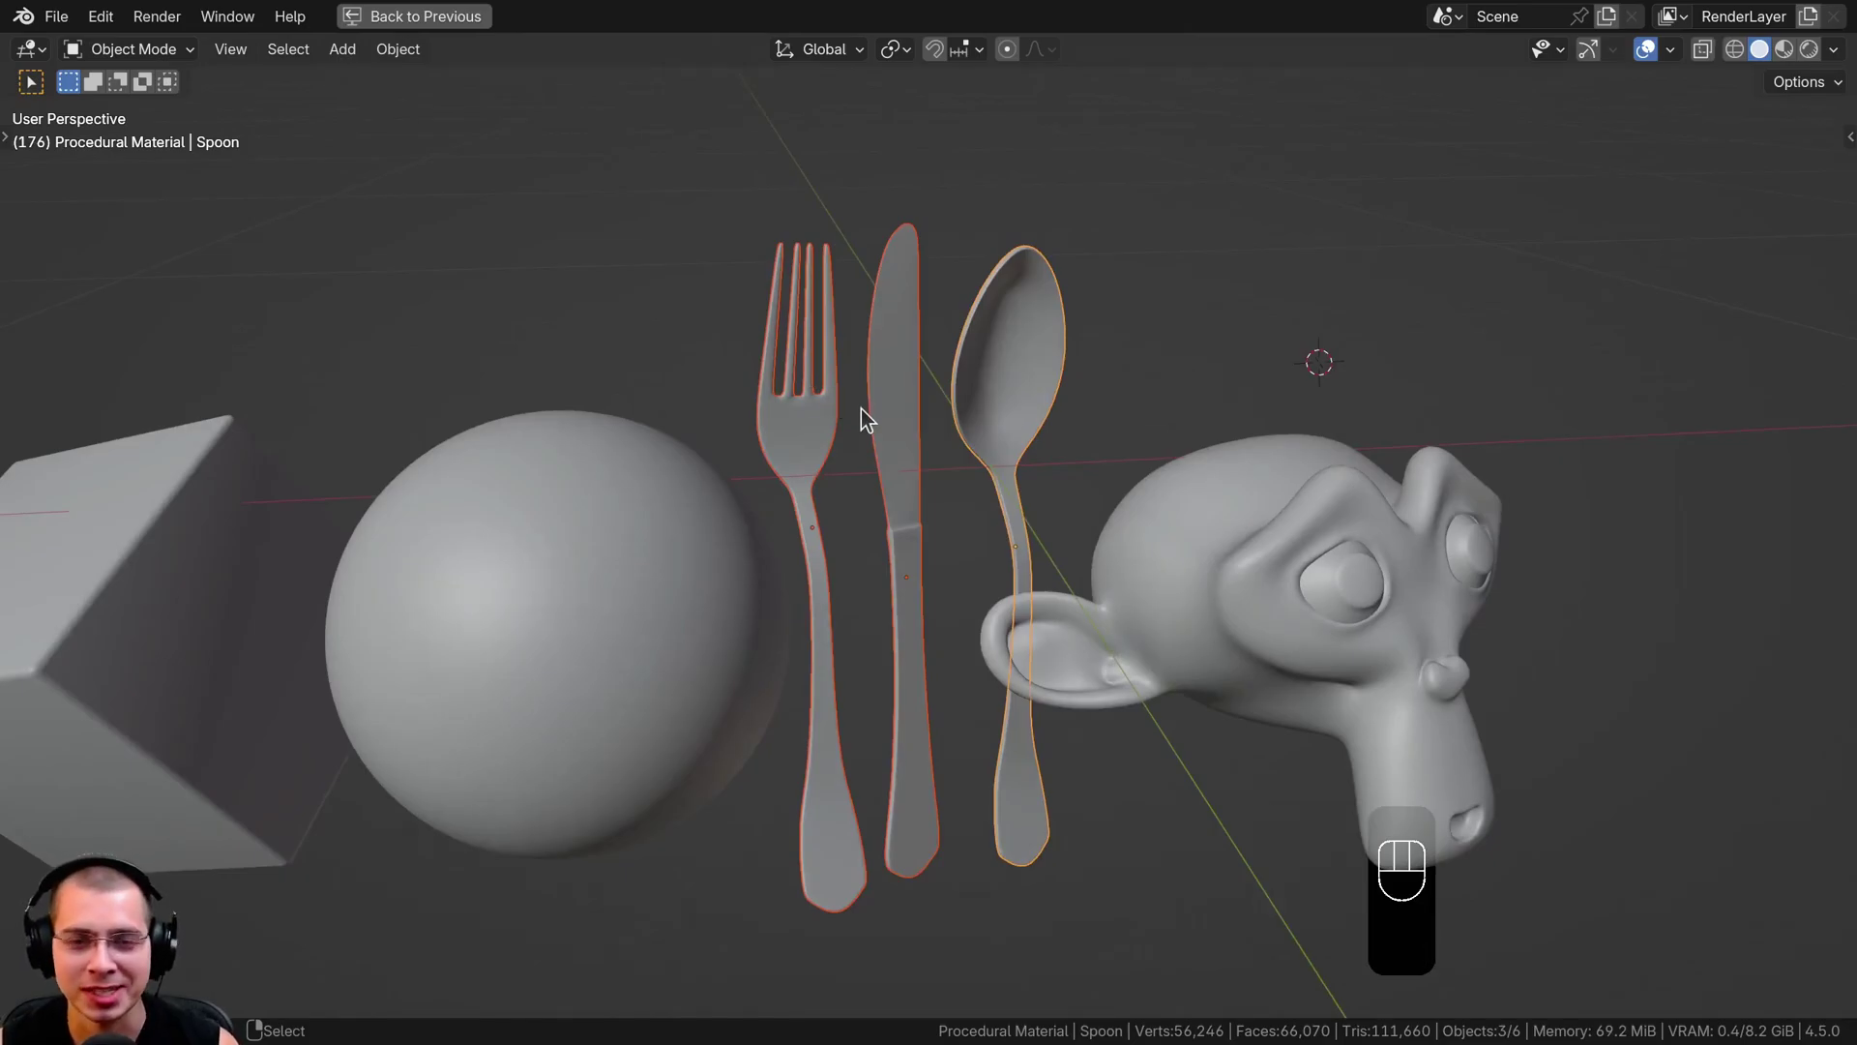
pyautogui.moveTo(844, 398)
pyautogui.mouseDown(button='middle')
pyautogui.moveTo(829, 572)
pyautogui.moveTo(855, 482)
pyautogui.moveTo(791, 416)
pyautogui.moveTo(810, 363)
pyautogui.moveTo(815, 444)
pyautogui.moveTo(816, 360)
pyautogui.moveTo(758, 308)
pyautogui.mouseUp(button='middle')
# Return to the multi-editor layout, widen the Properties editor and review the Environment Texture option for the world's Color.
pyautogui.click(407, 14)
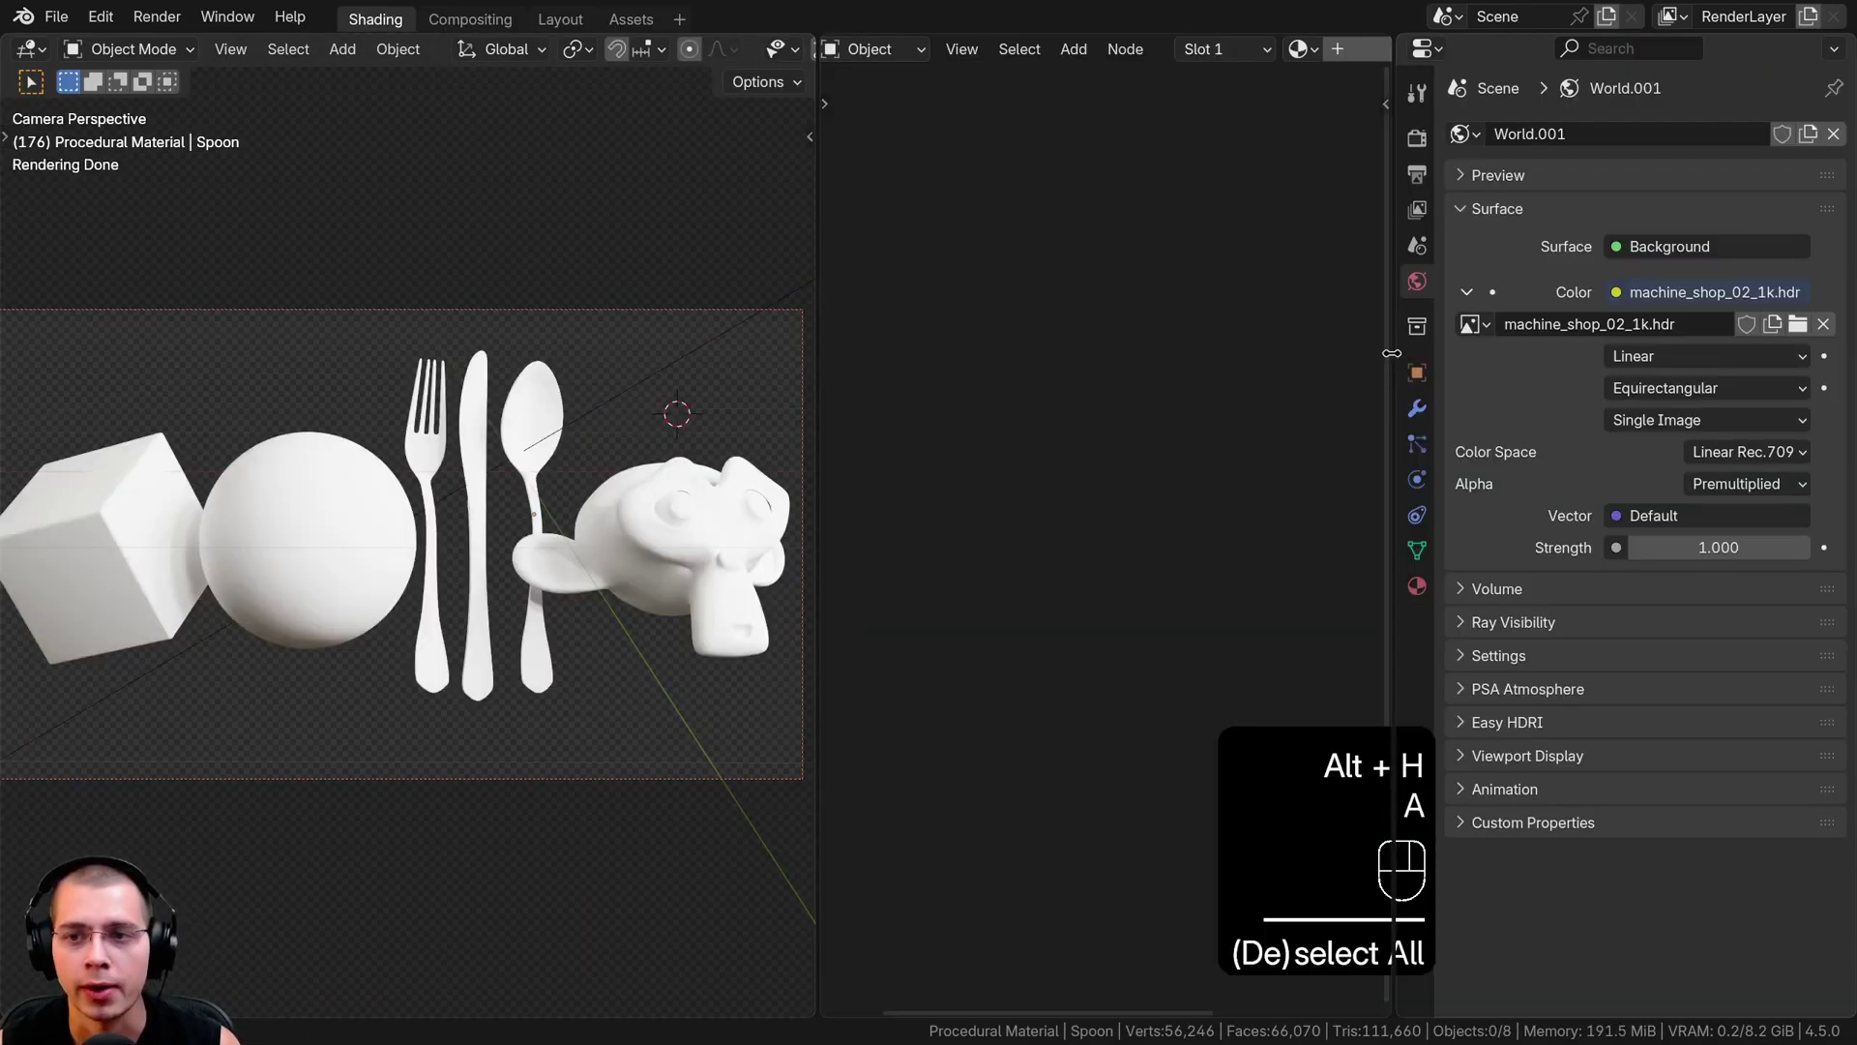
pyautogui.moveTo(1389, 351); pyautogui.dragTo(1336, 313)
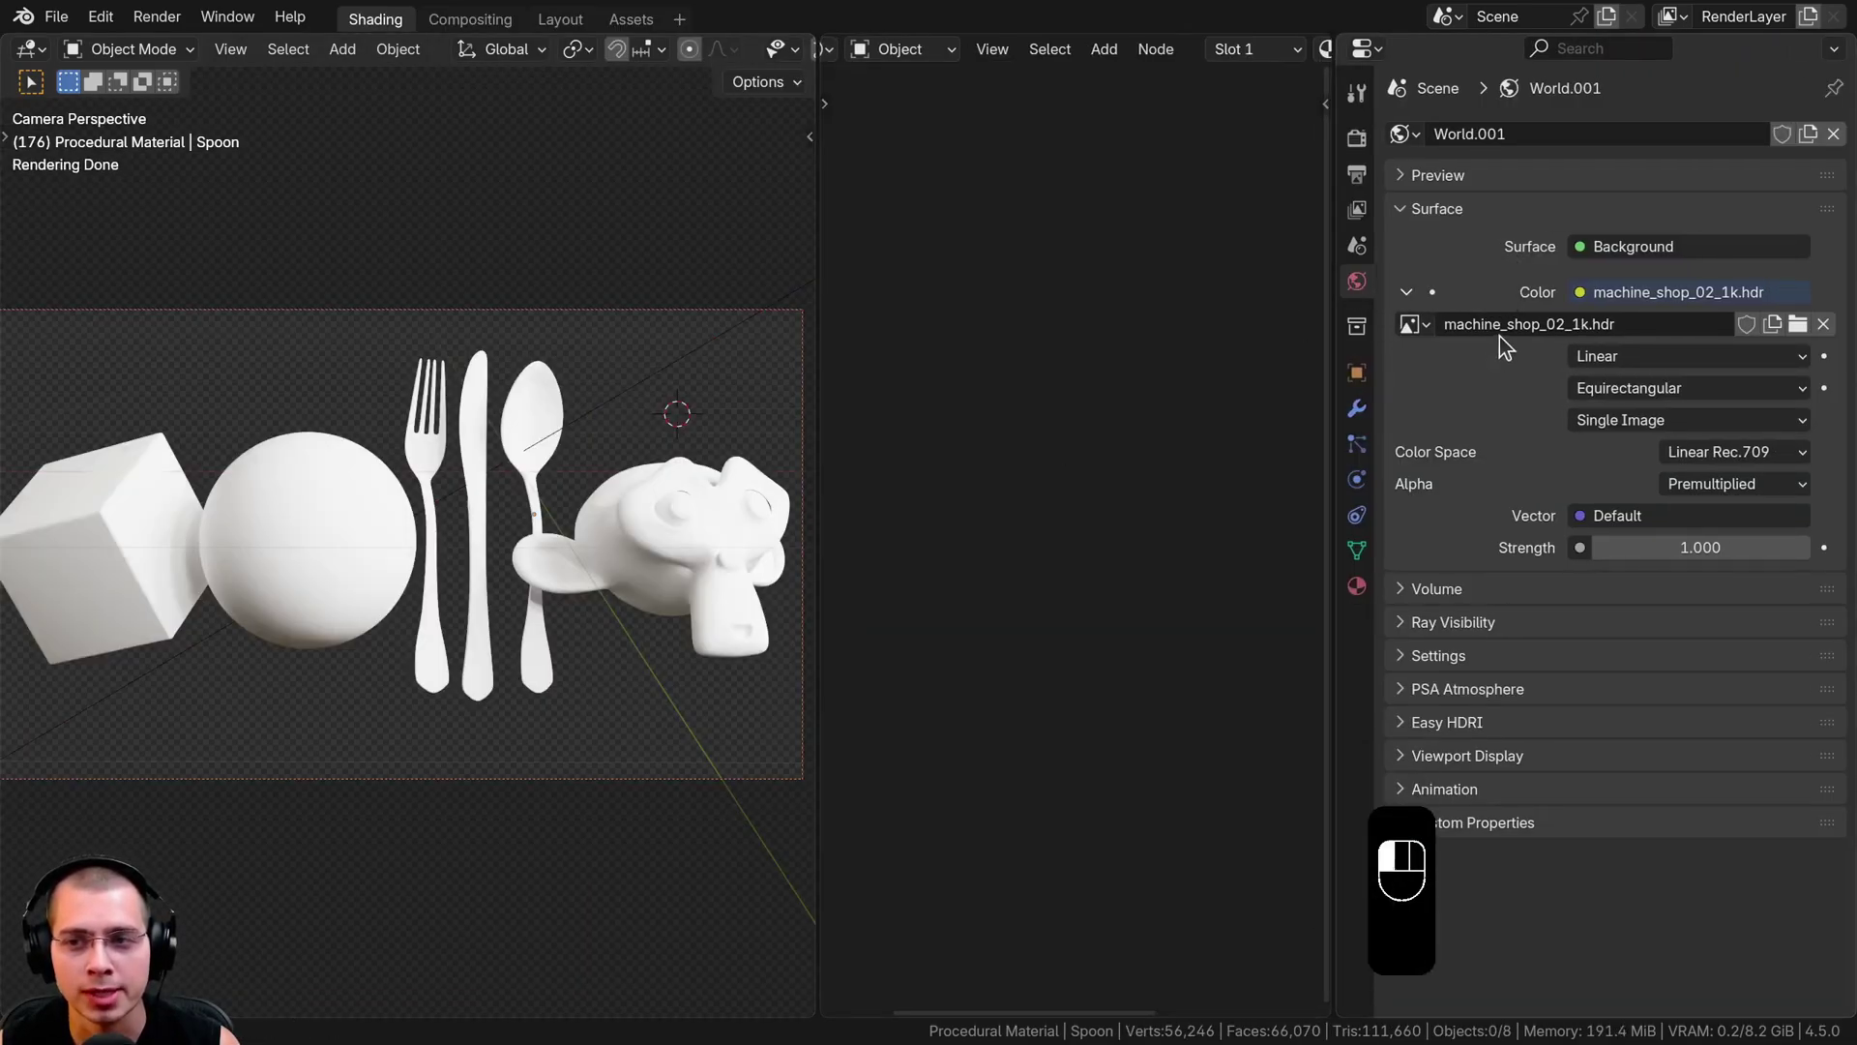
pyautogui.click(1632, 327)
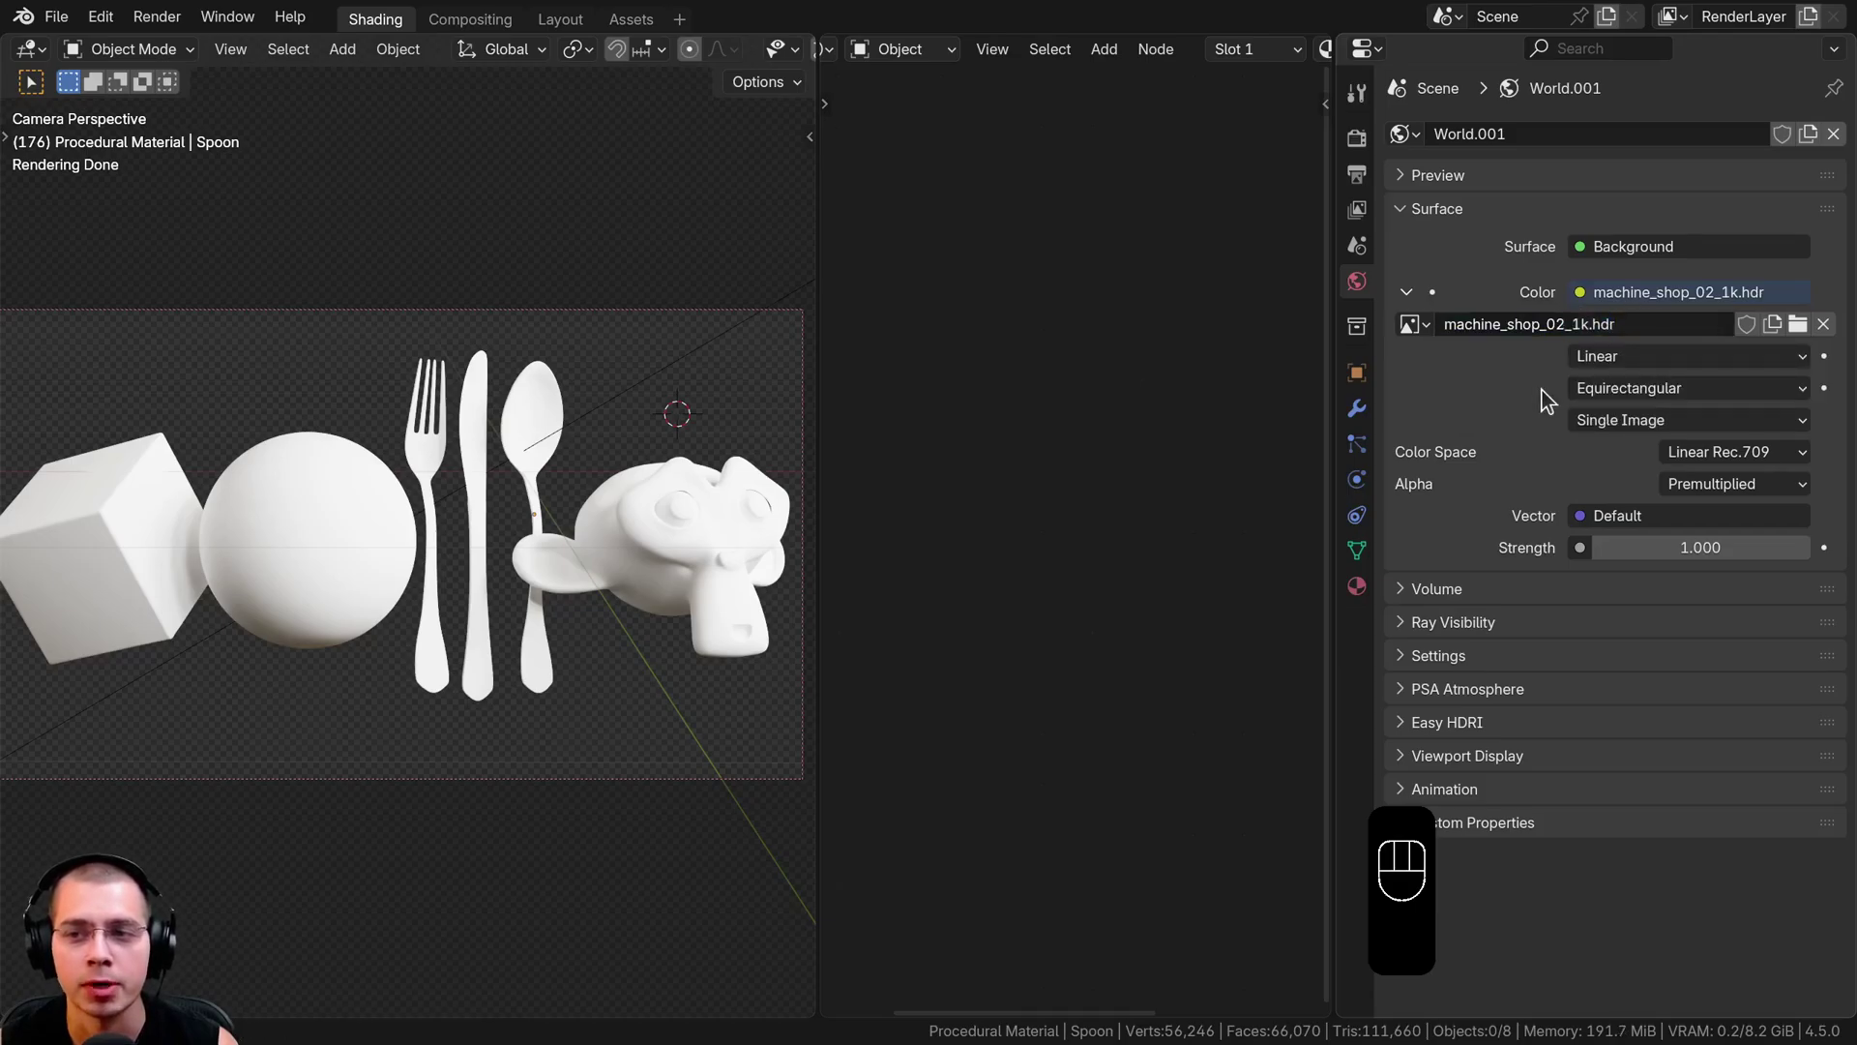
pyautogui.click(1582, 293)
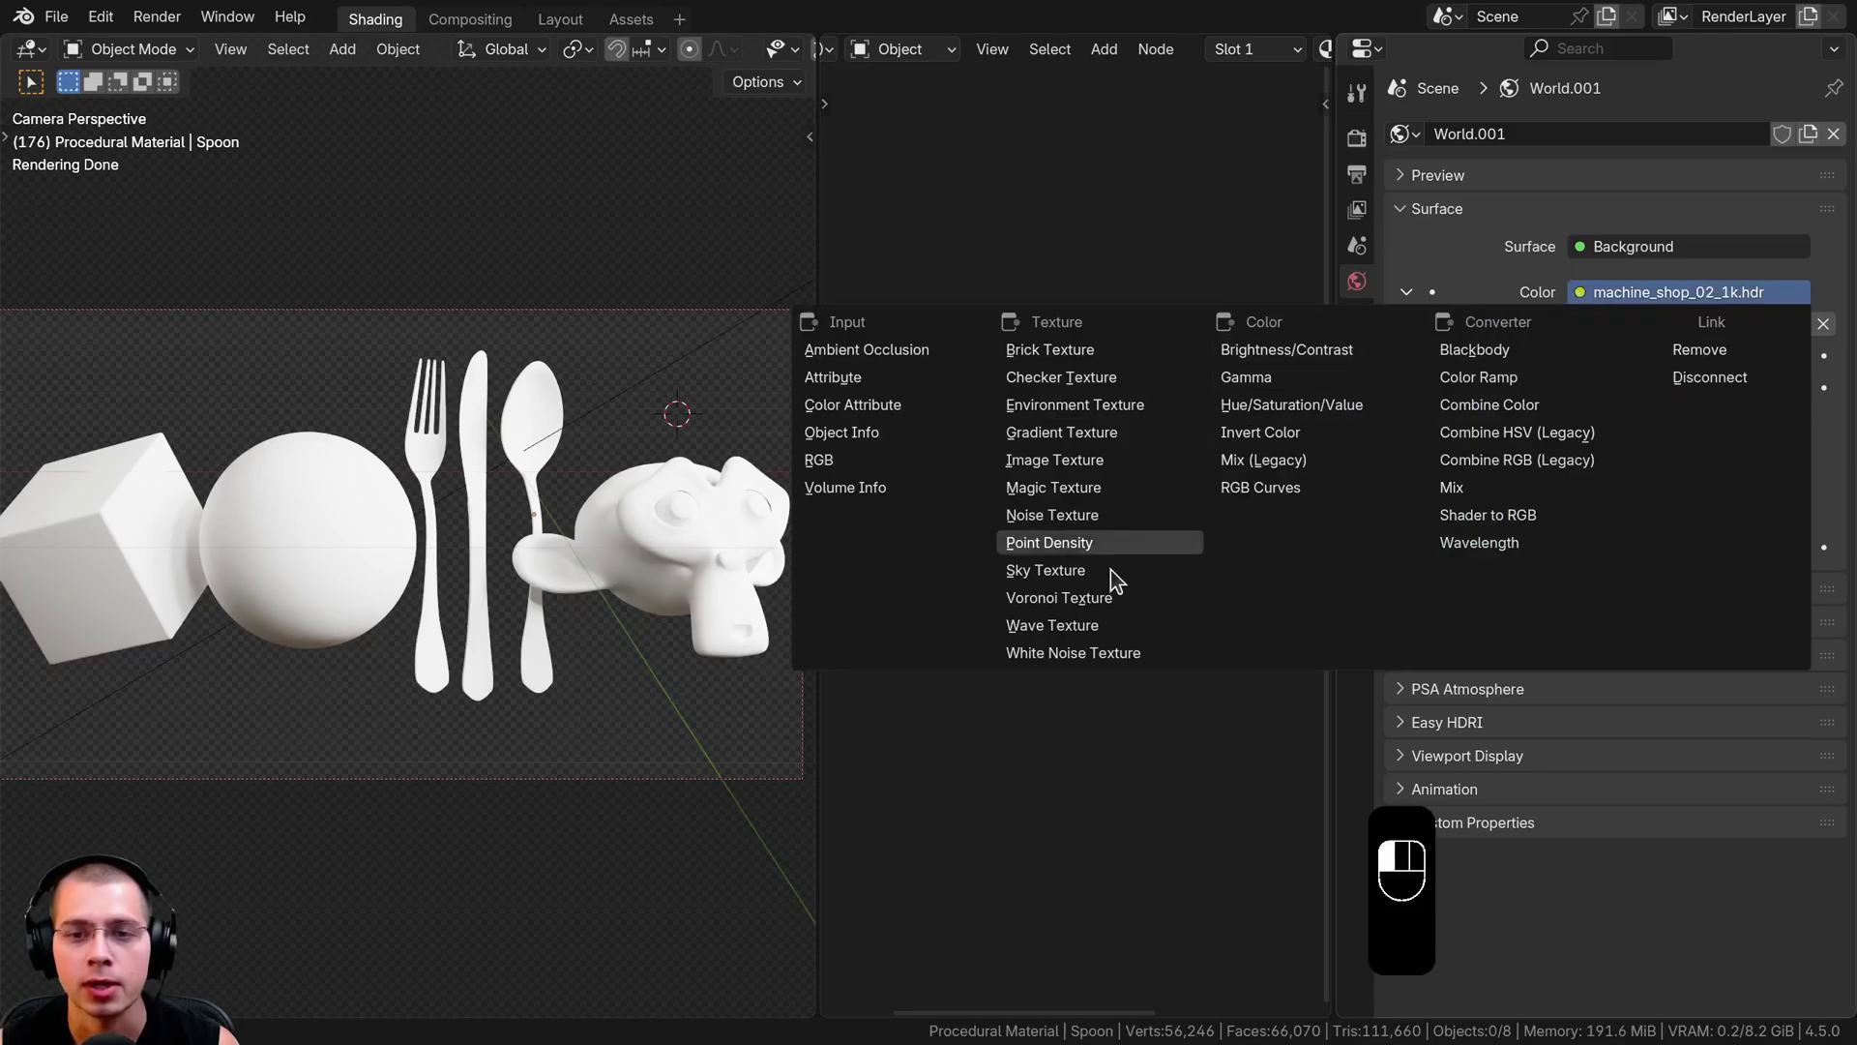
pyautogui.click(1024, 410)
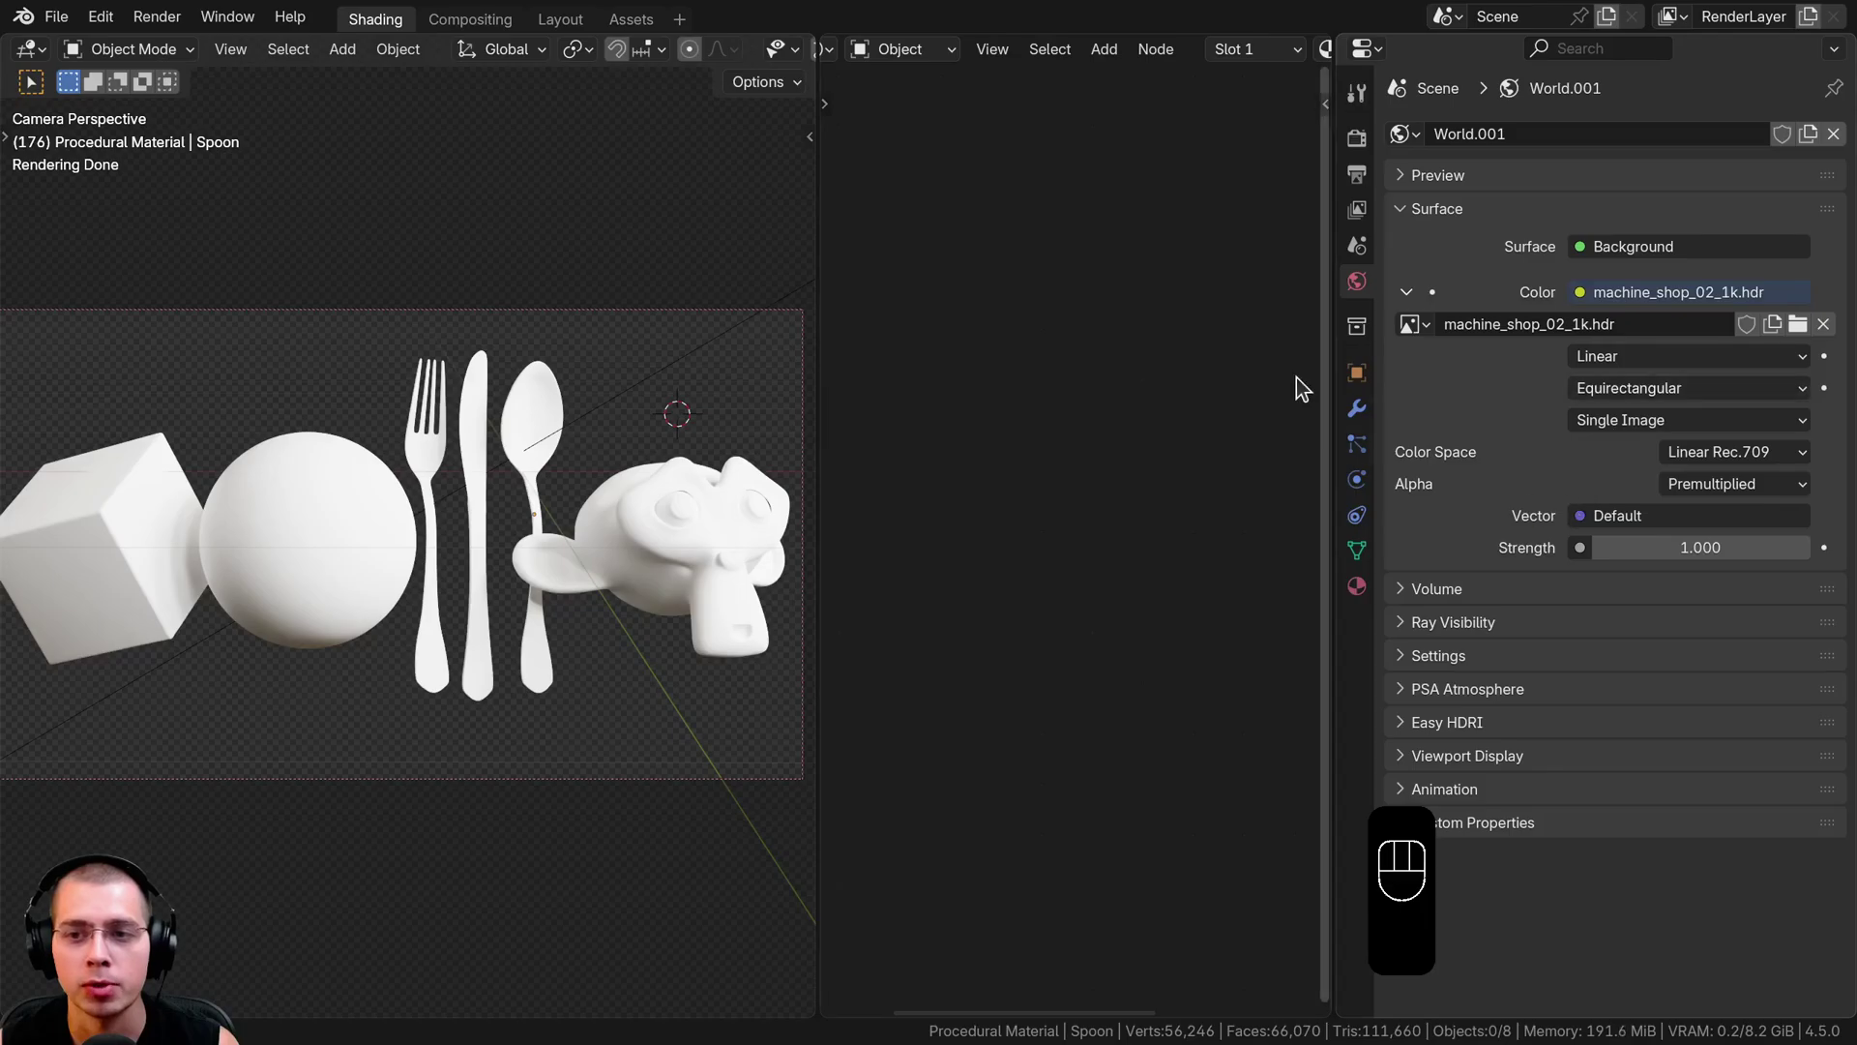
# Expand the render Color Management settings and check the options for View Transform and Look.
pyautogui.click(1353, 176)
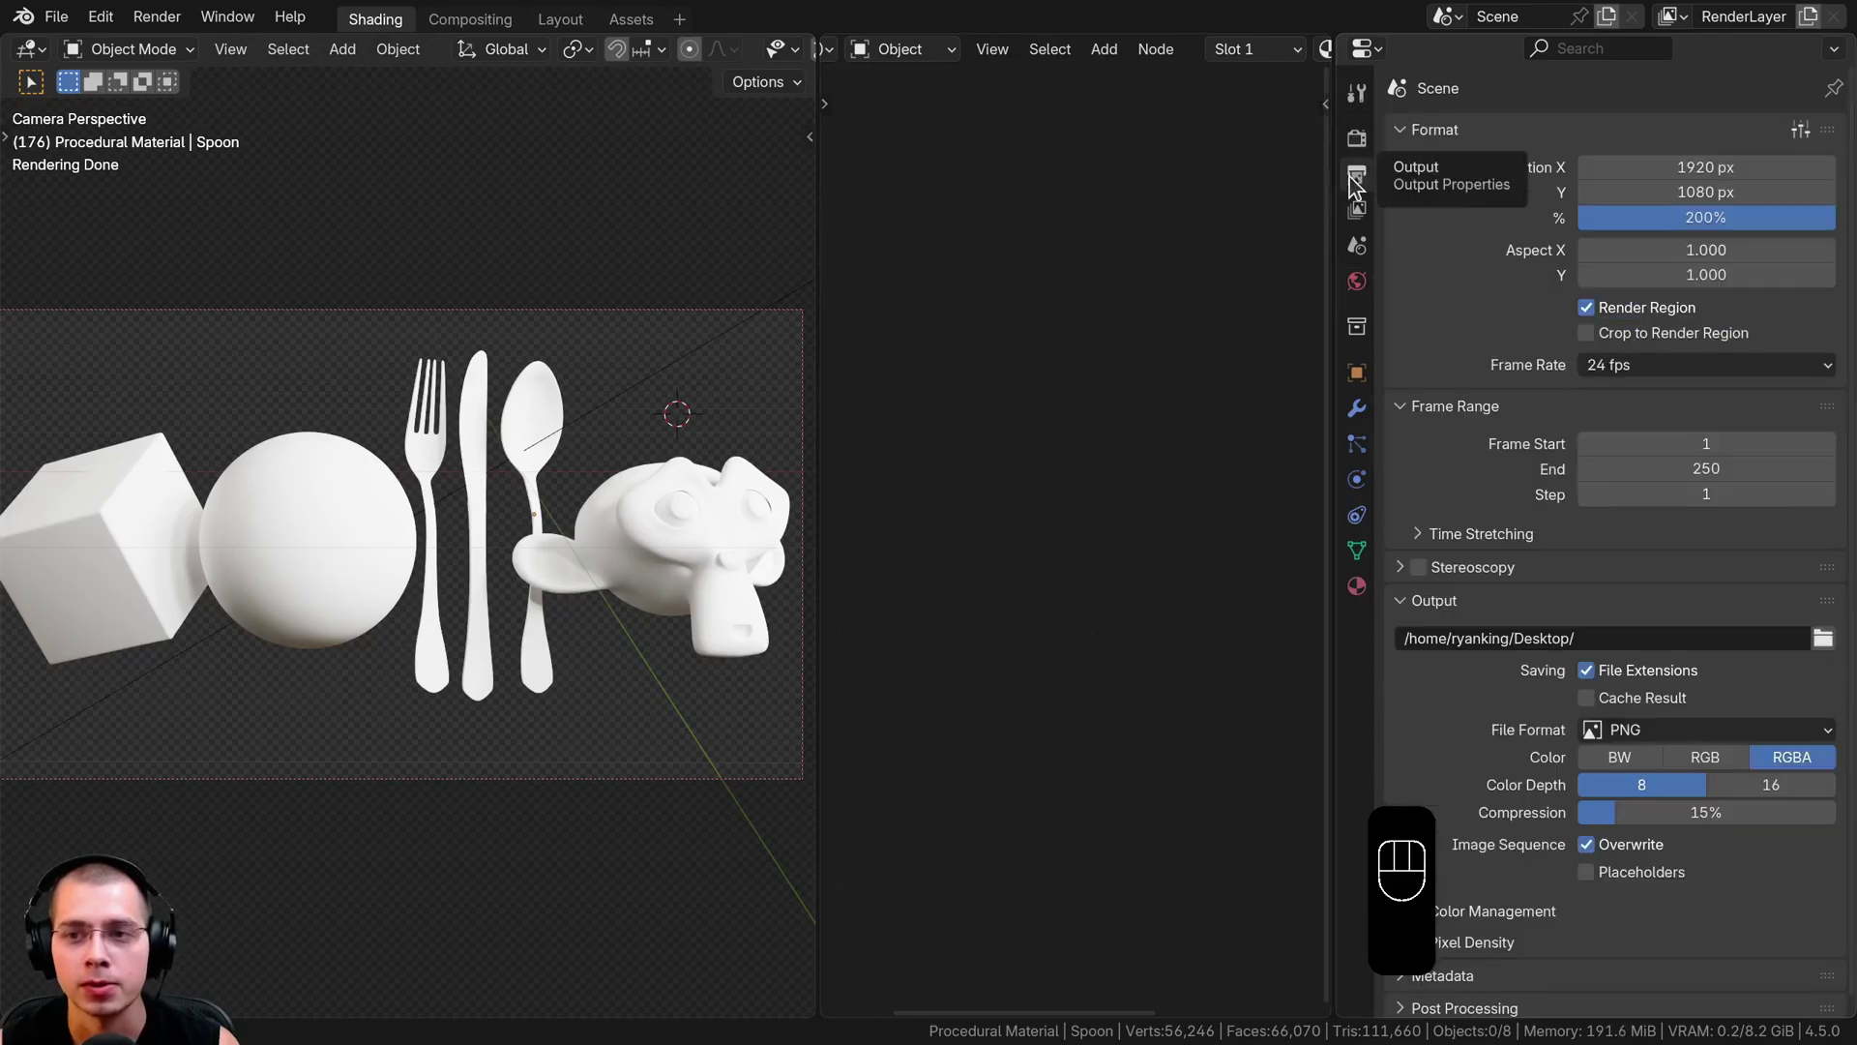
pyautogui.click(1353, 142)
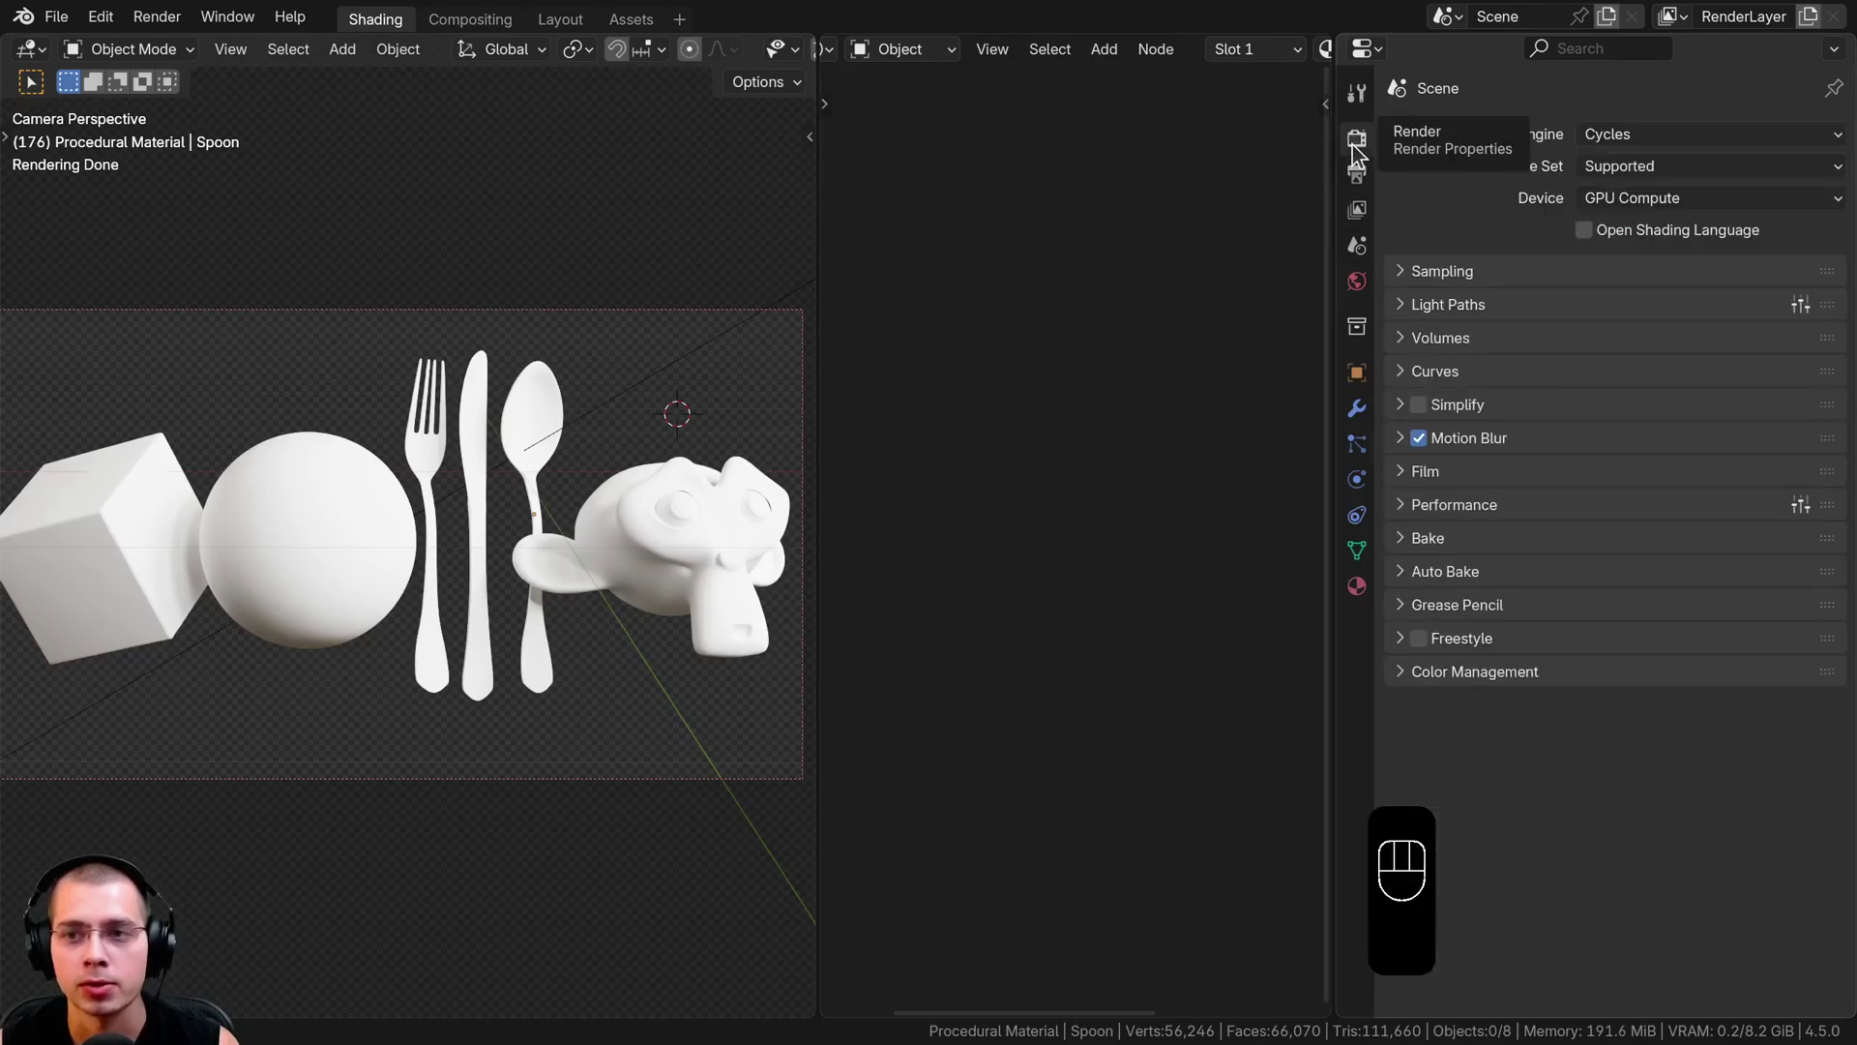
pyautogui.click(1431, 674)
pyautogui.click(1670, 746)
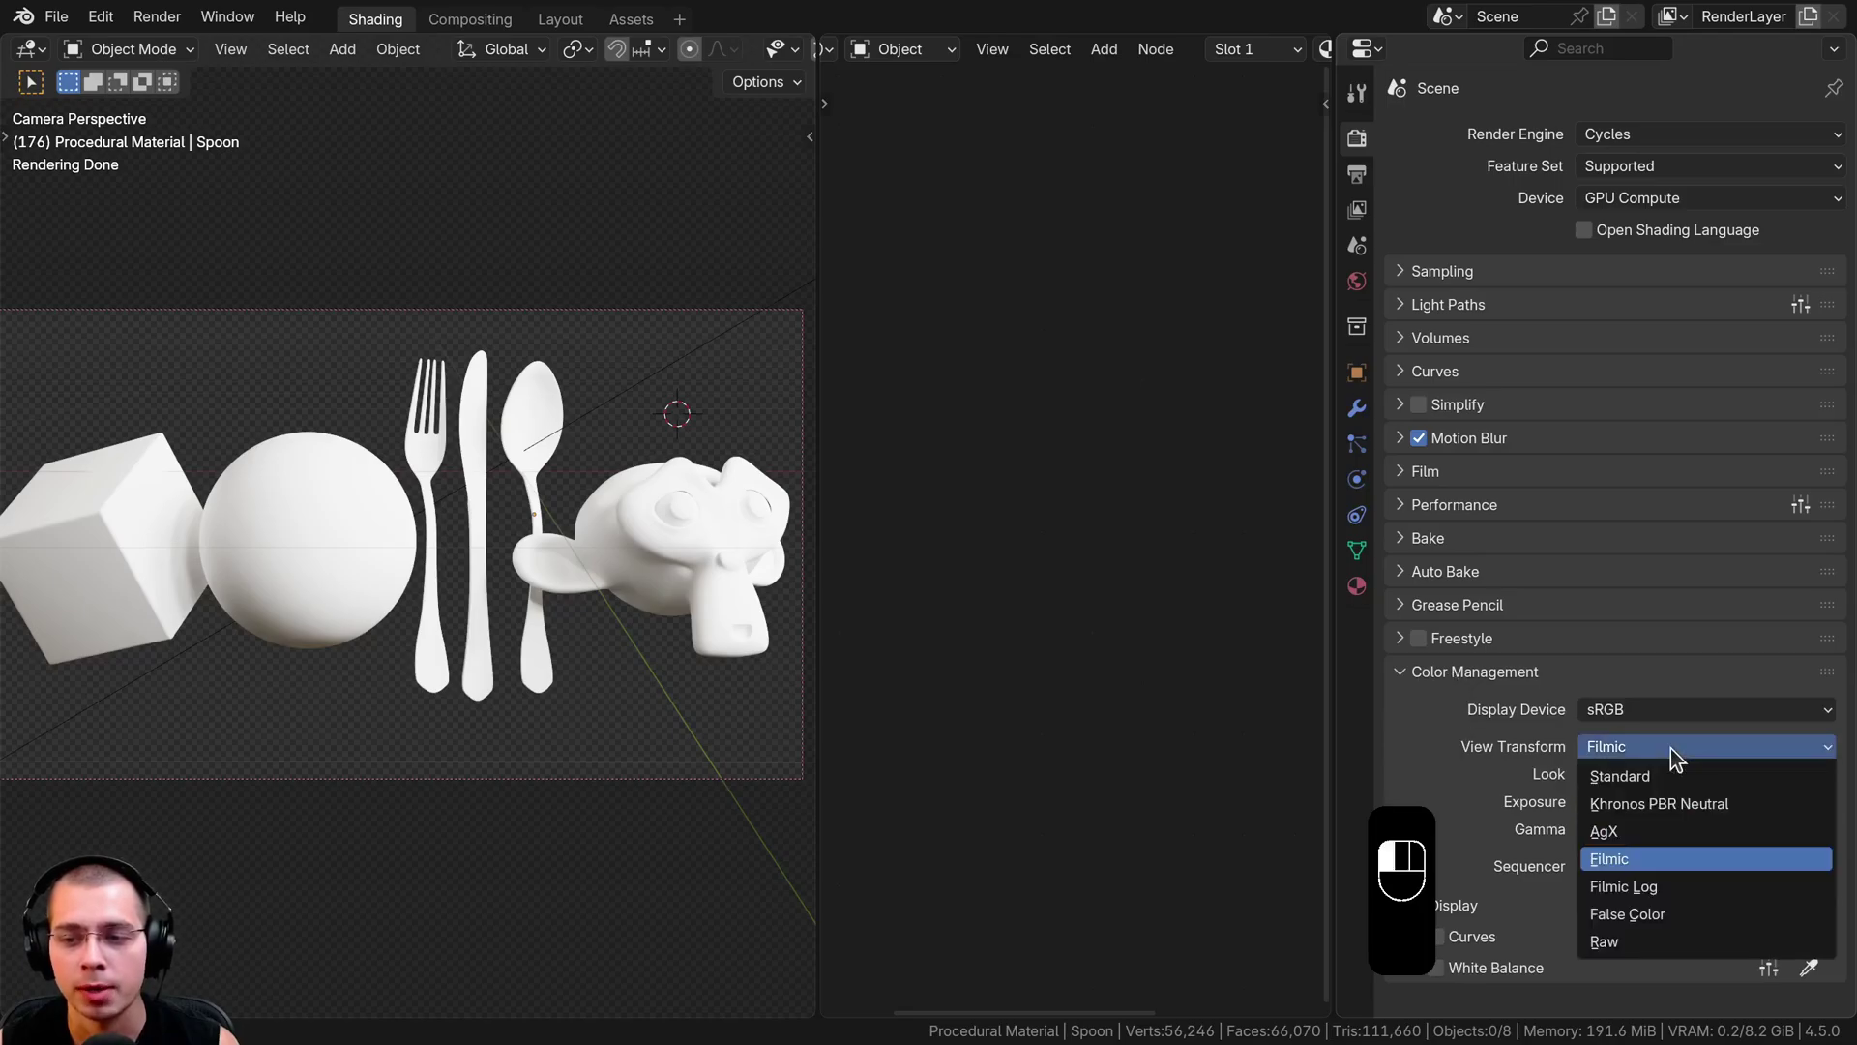
pyautogui.click(1670, 747)
pyautogui.click(1646, 772)
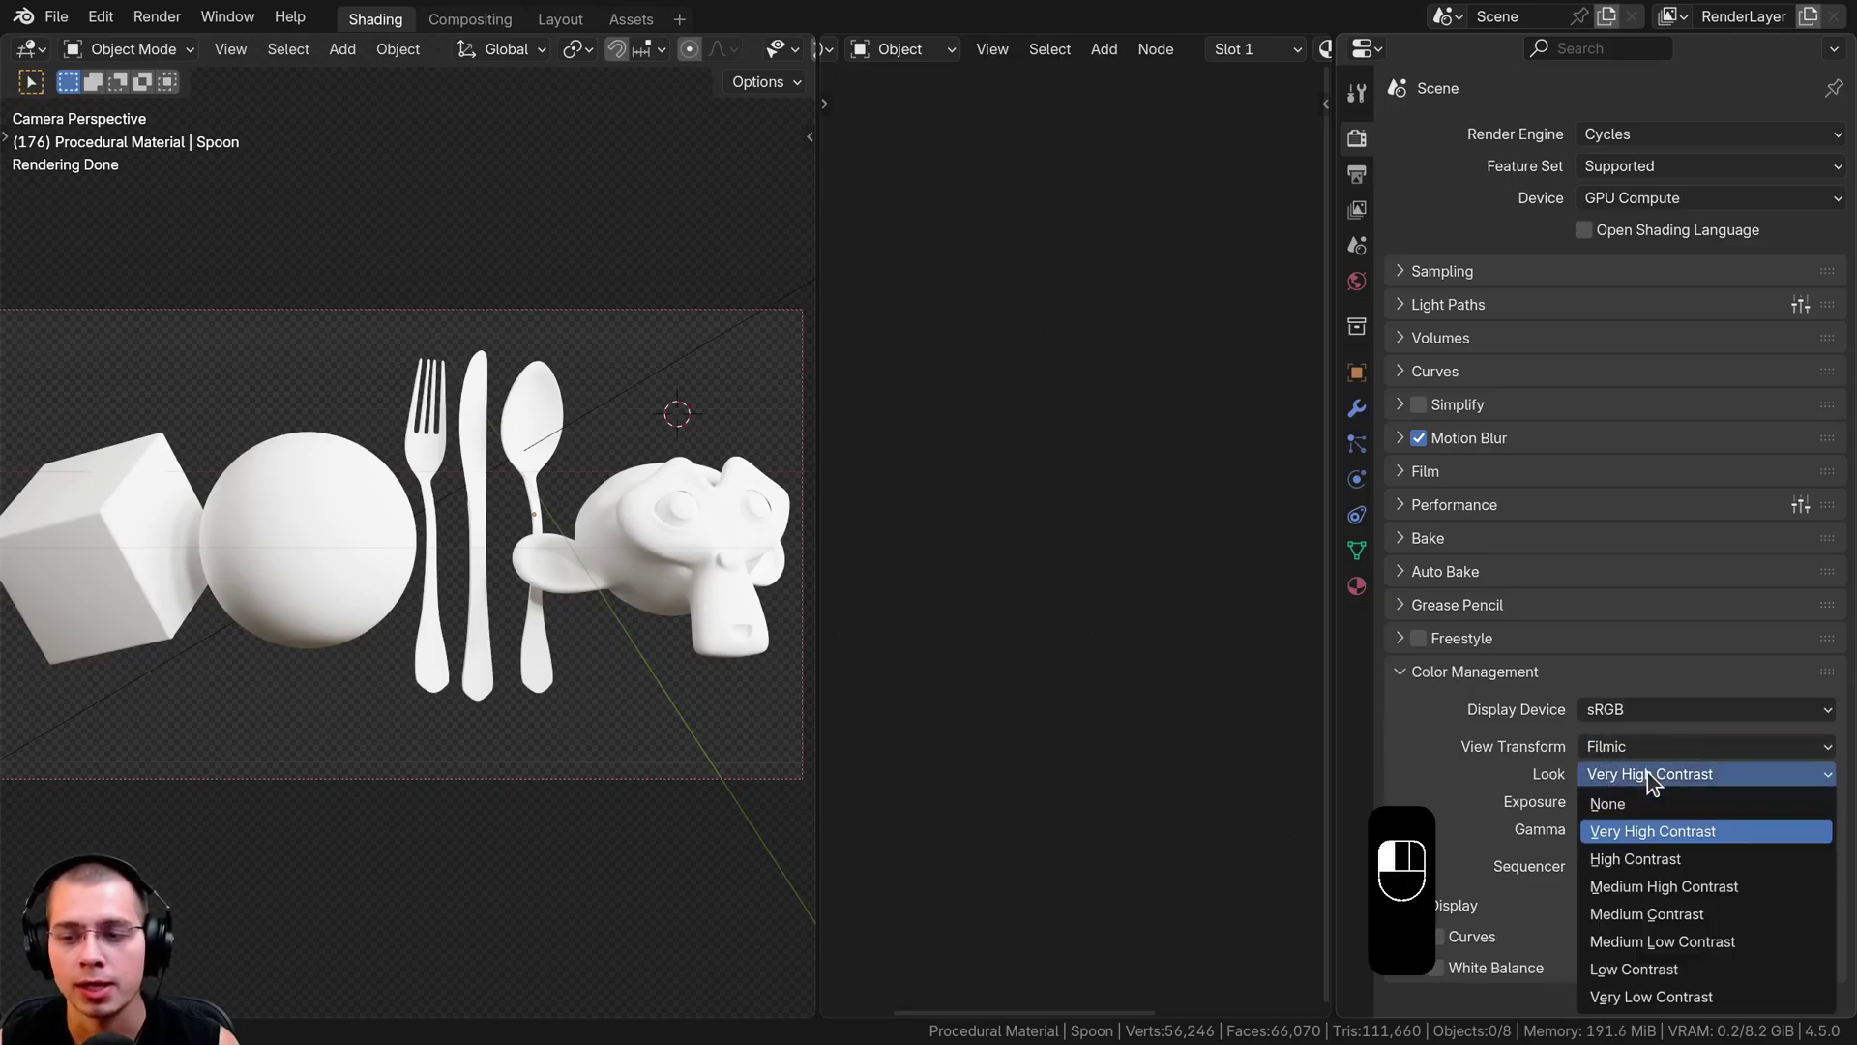
pyautogui.click(1646, 774)
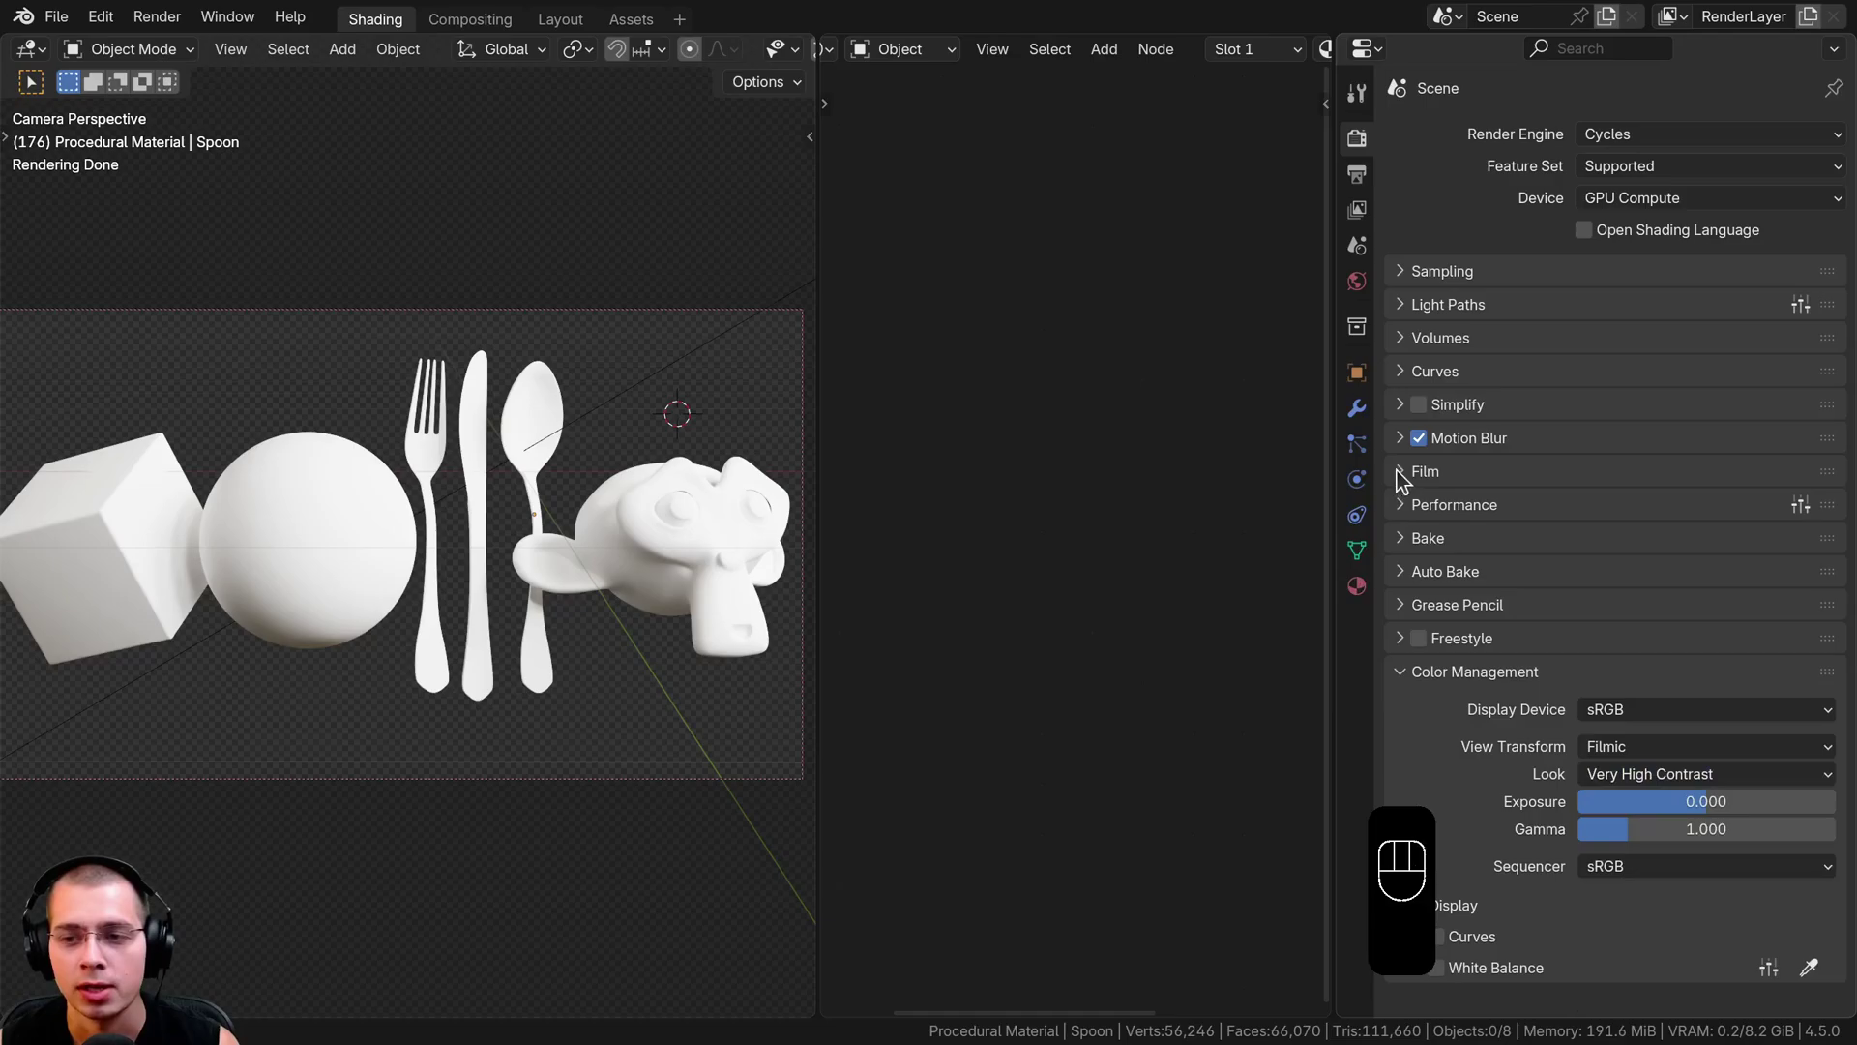
# Expand the render Film settings and toggle the Transparent background off and back on to compare the two backgrounds.
pyautogui.click(1422, 472)
pyautogui.click(1437, 653)
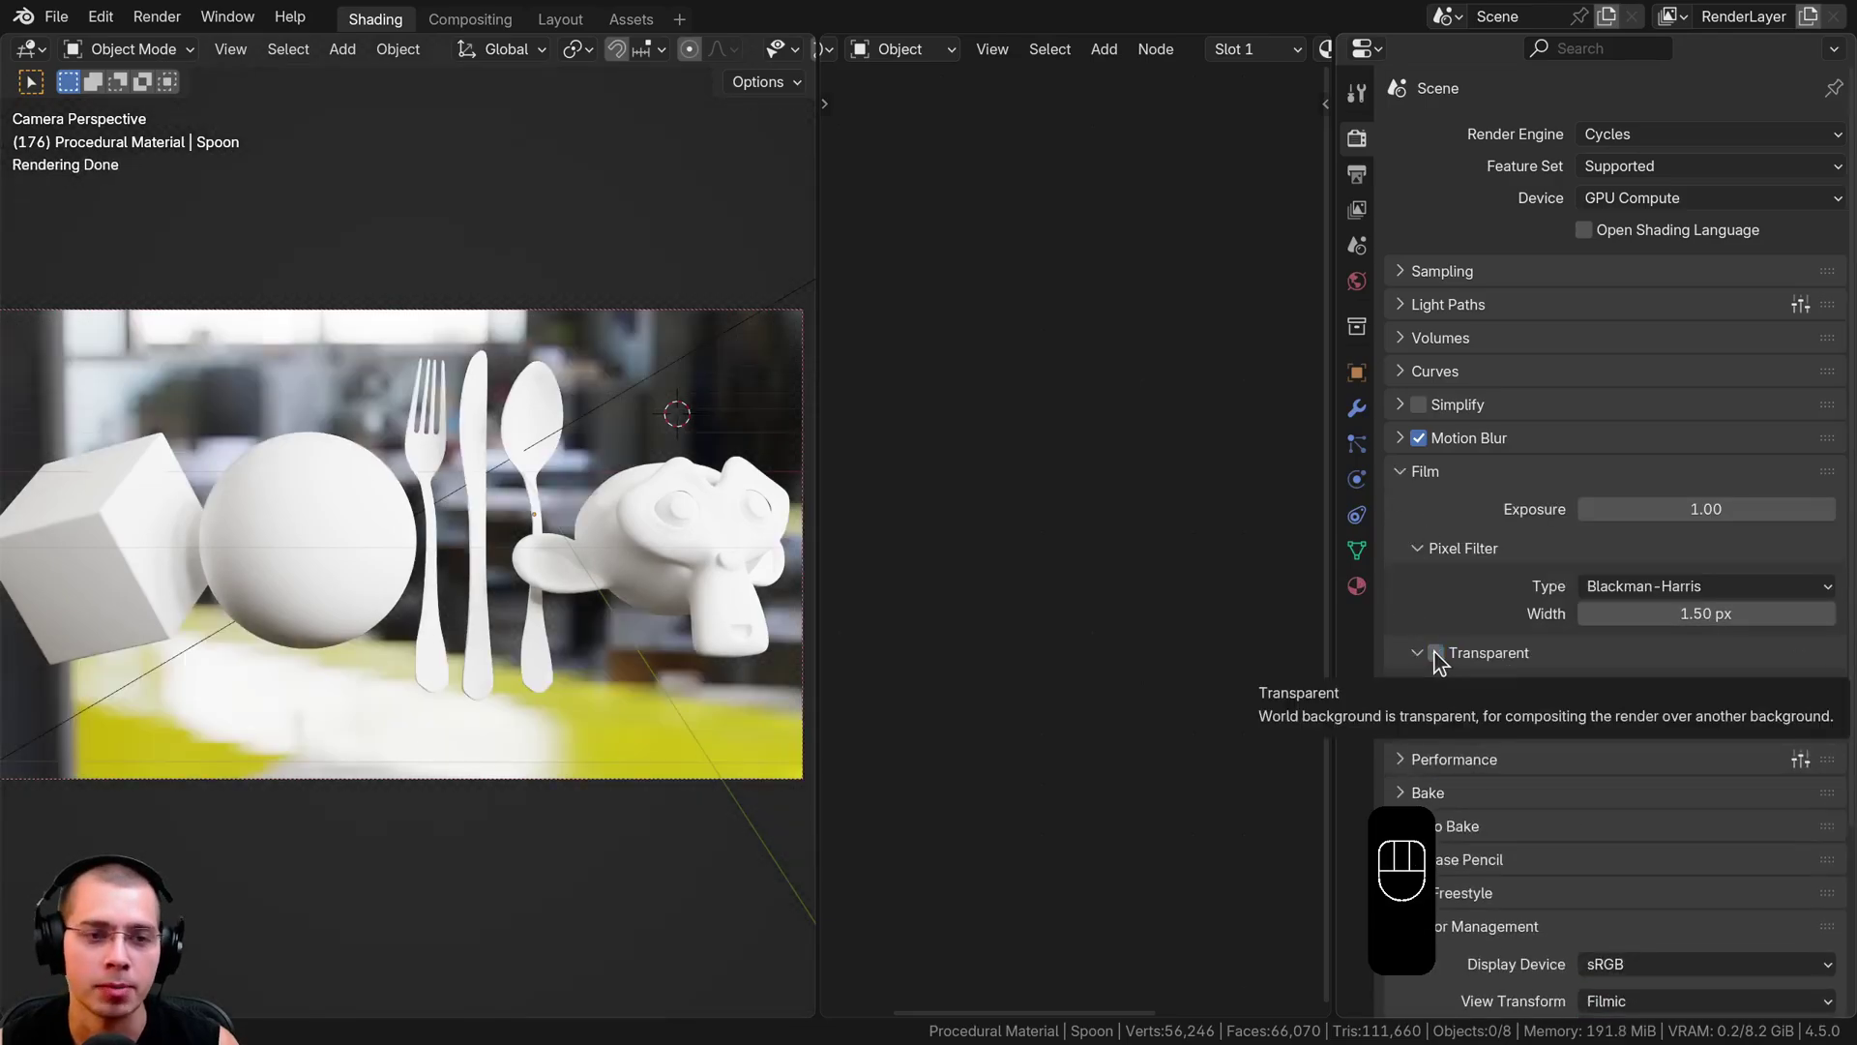
pyautogui.click(1437, 652)
pyautogui.keyDown('shift'); pyautogui.moveTo(497, 416); pyautogui.dragTo(538, 408, button='middle'); pyautogui.keyUp('shift')
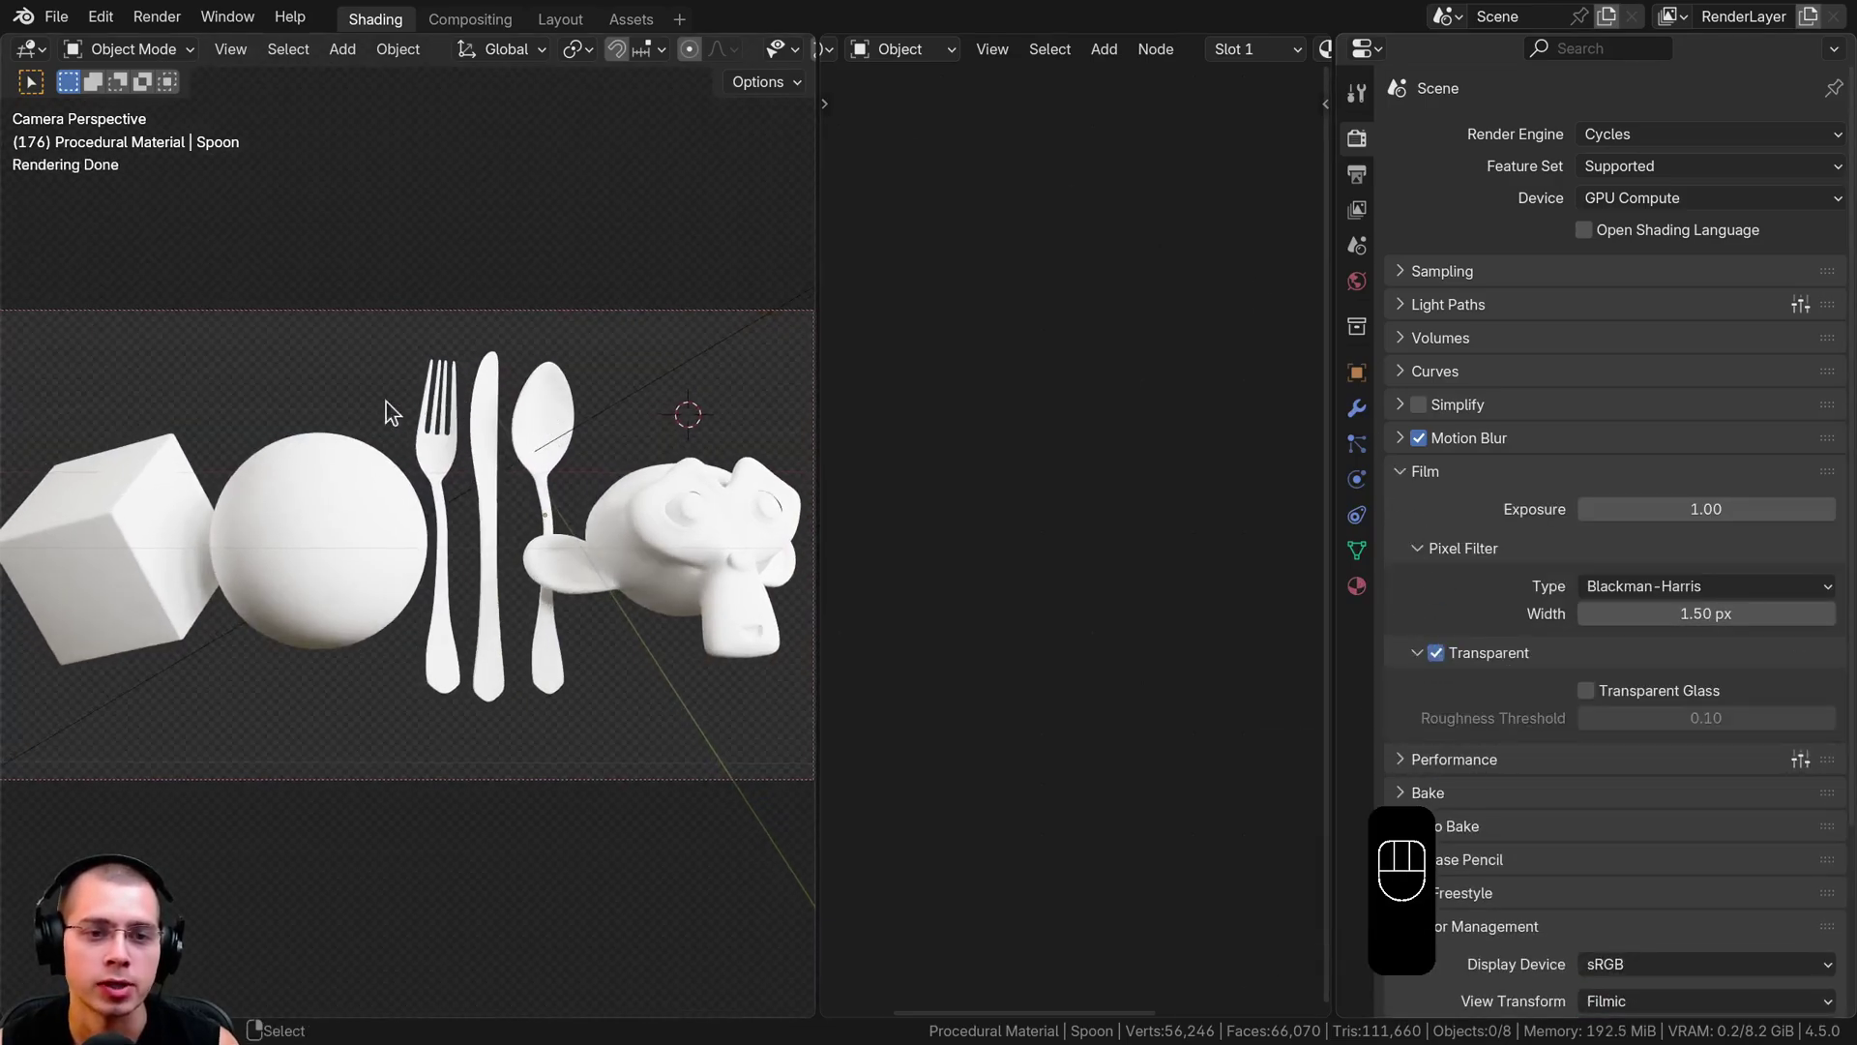
# Select the area light, review its light settings and placement around the models, and return to the camera view.
pyautogui.click(668, 339)
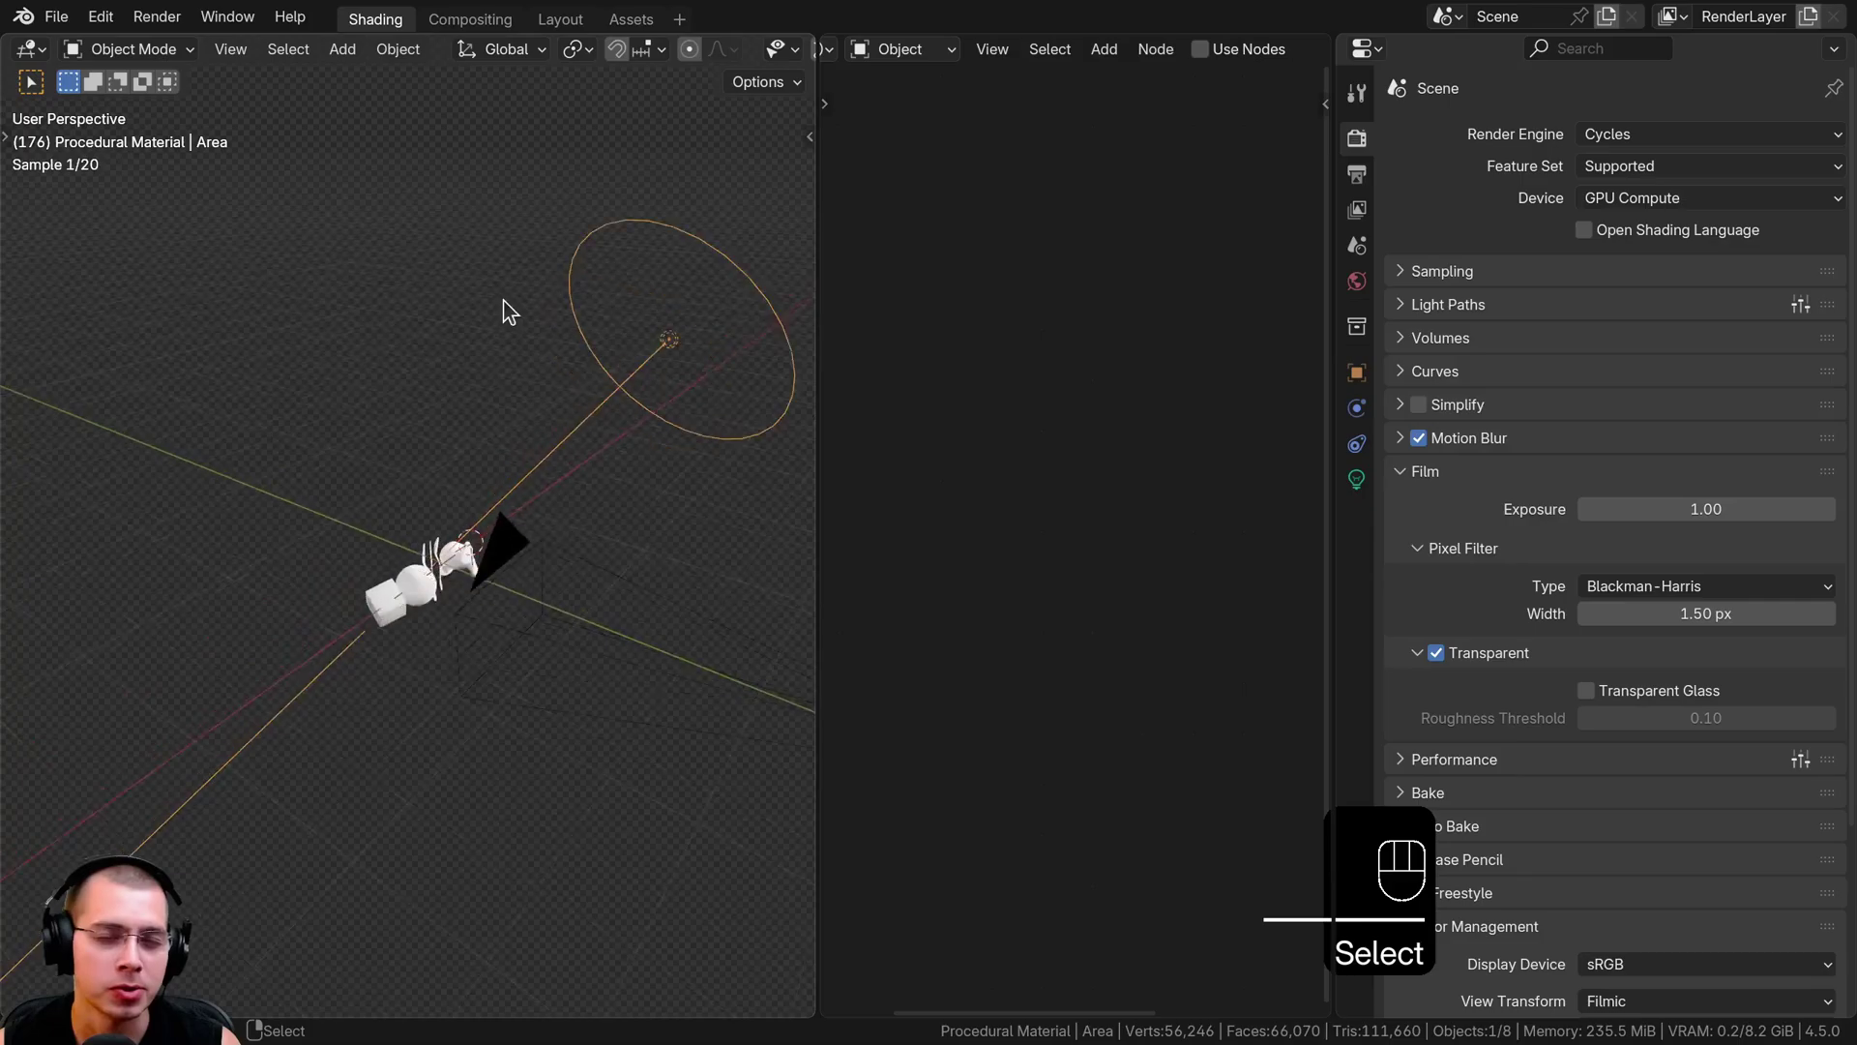
pyautogui.scroll(2, 560, 468)
pyautogui.moveTo(559, 468); pyautogui.dragTo(529, 145, button='middle')
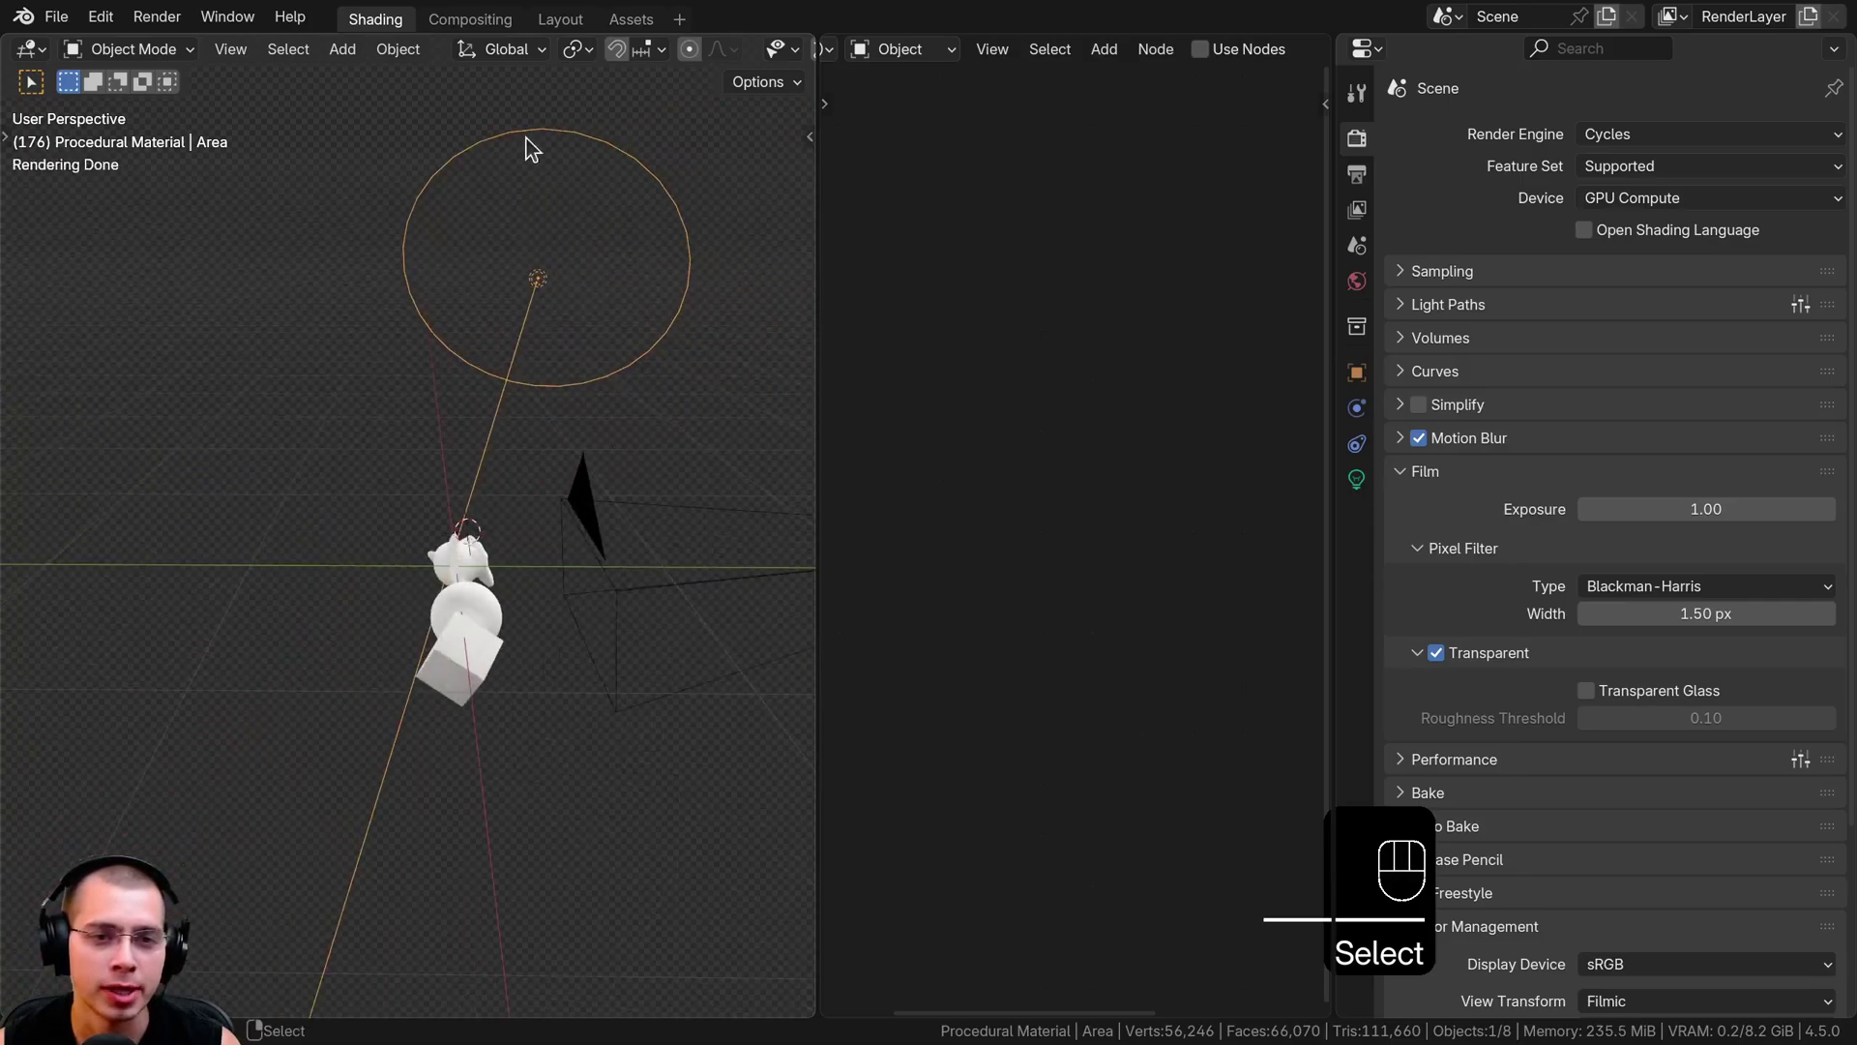
pyautogui.click(1356, 480)
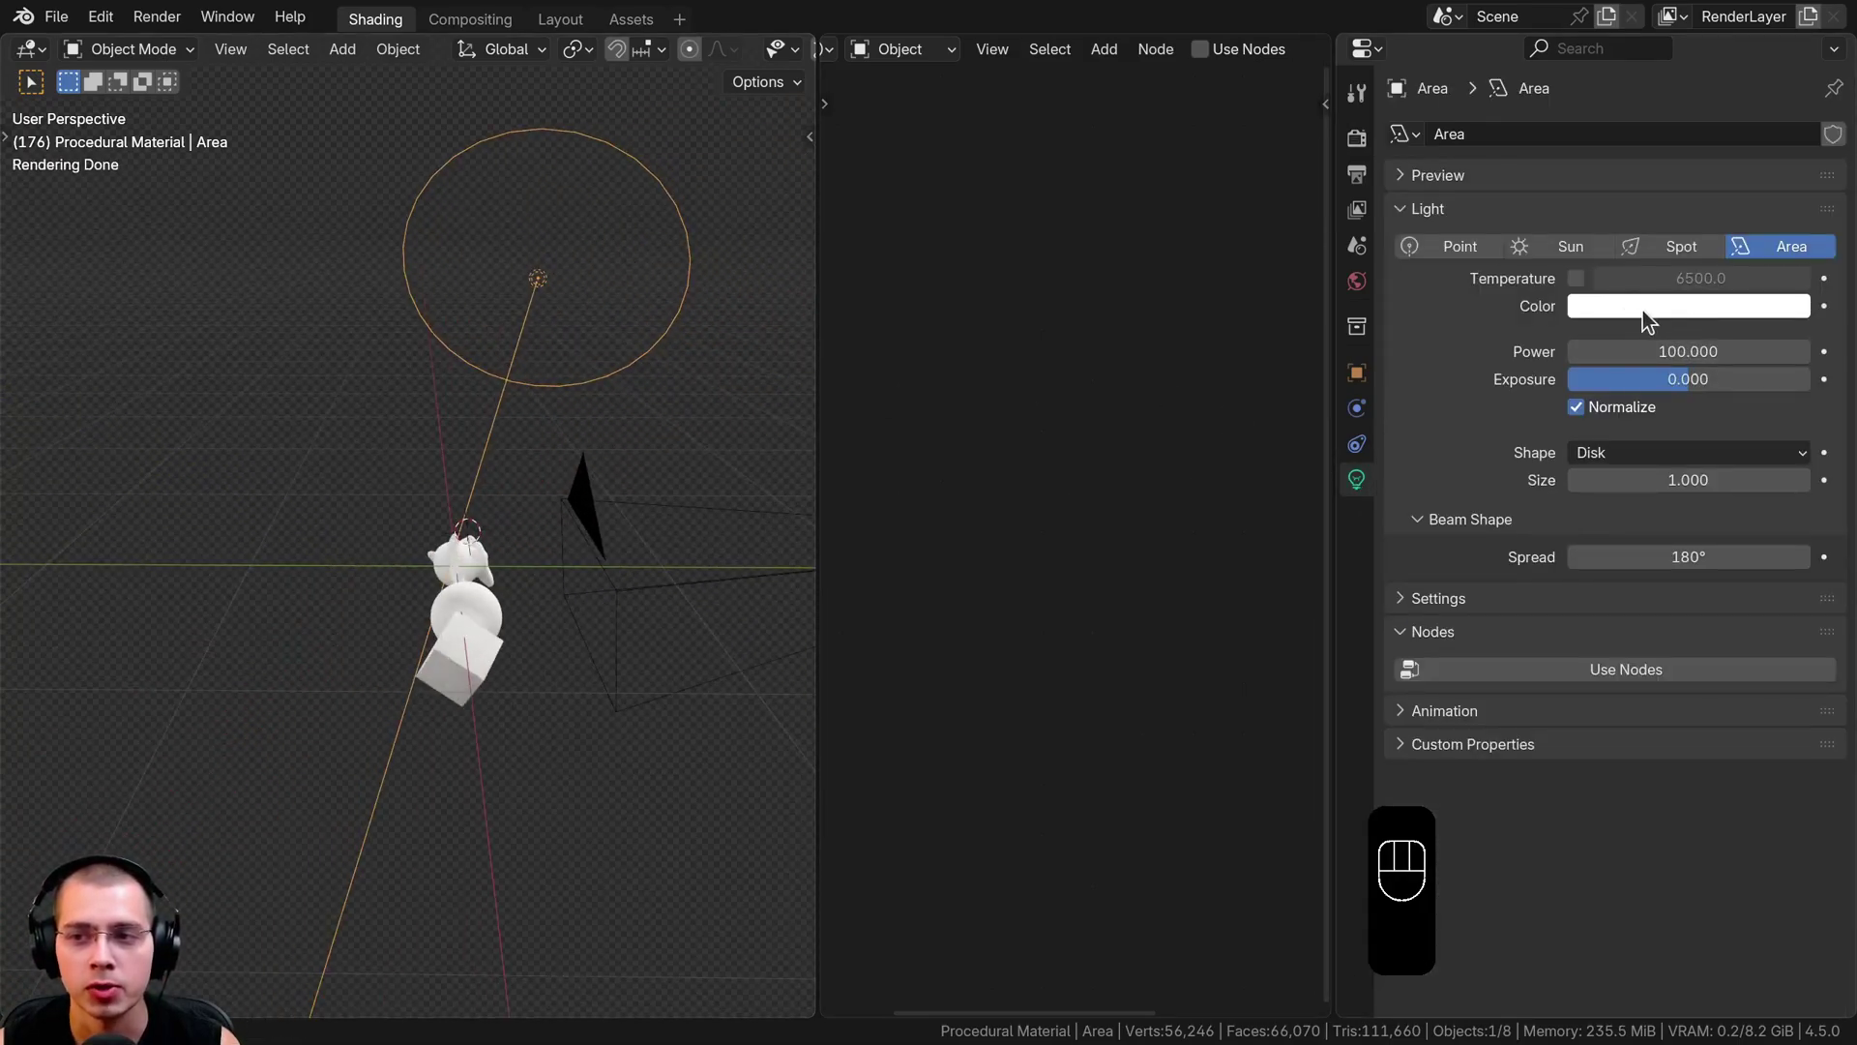
pyautogui.moveTo(508, 559); pyautogui.dragTo(447, 704, button='middle')
pyautogui.scroll(4, 468, 236)
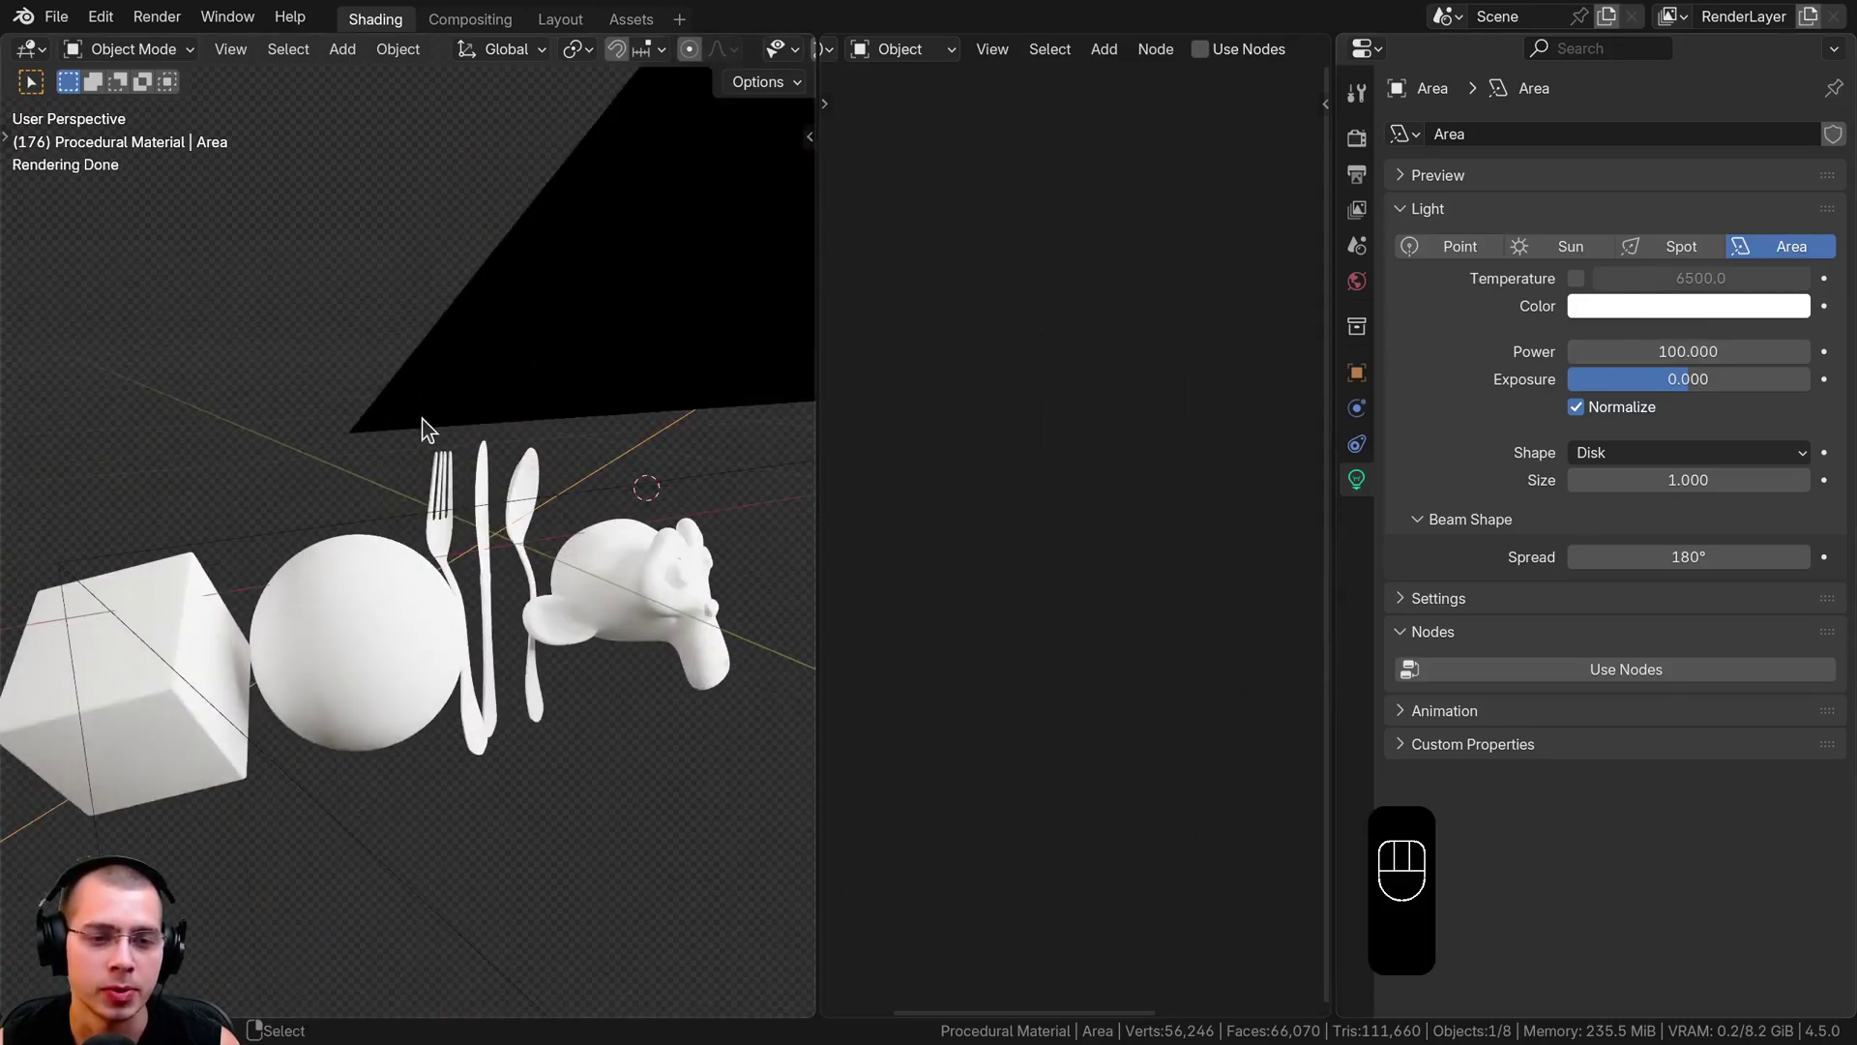
pyautogui.press('KP_0')
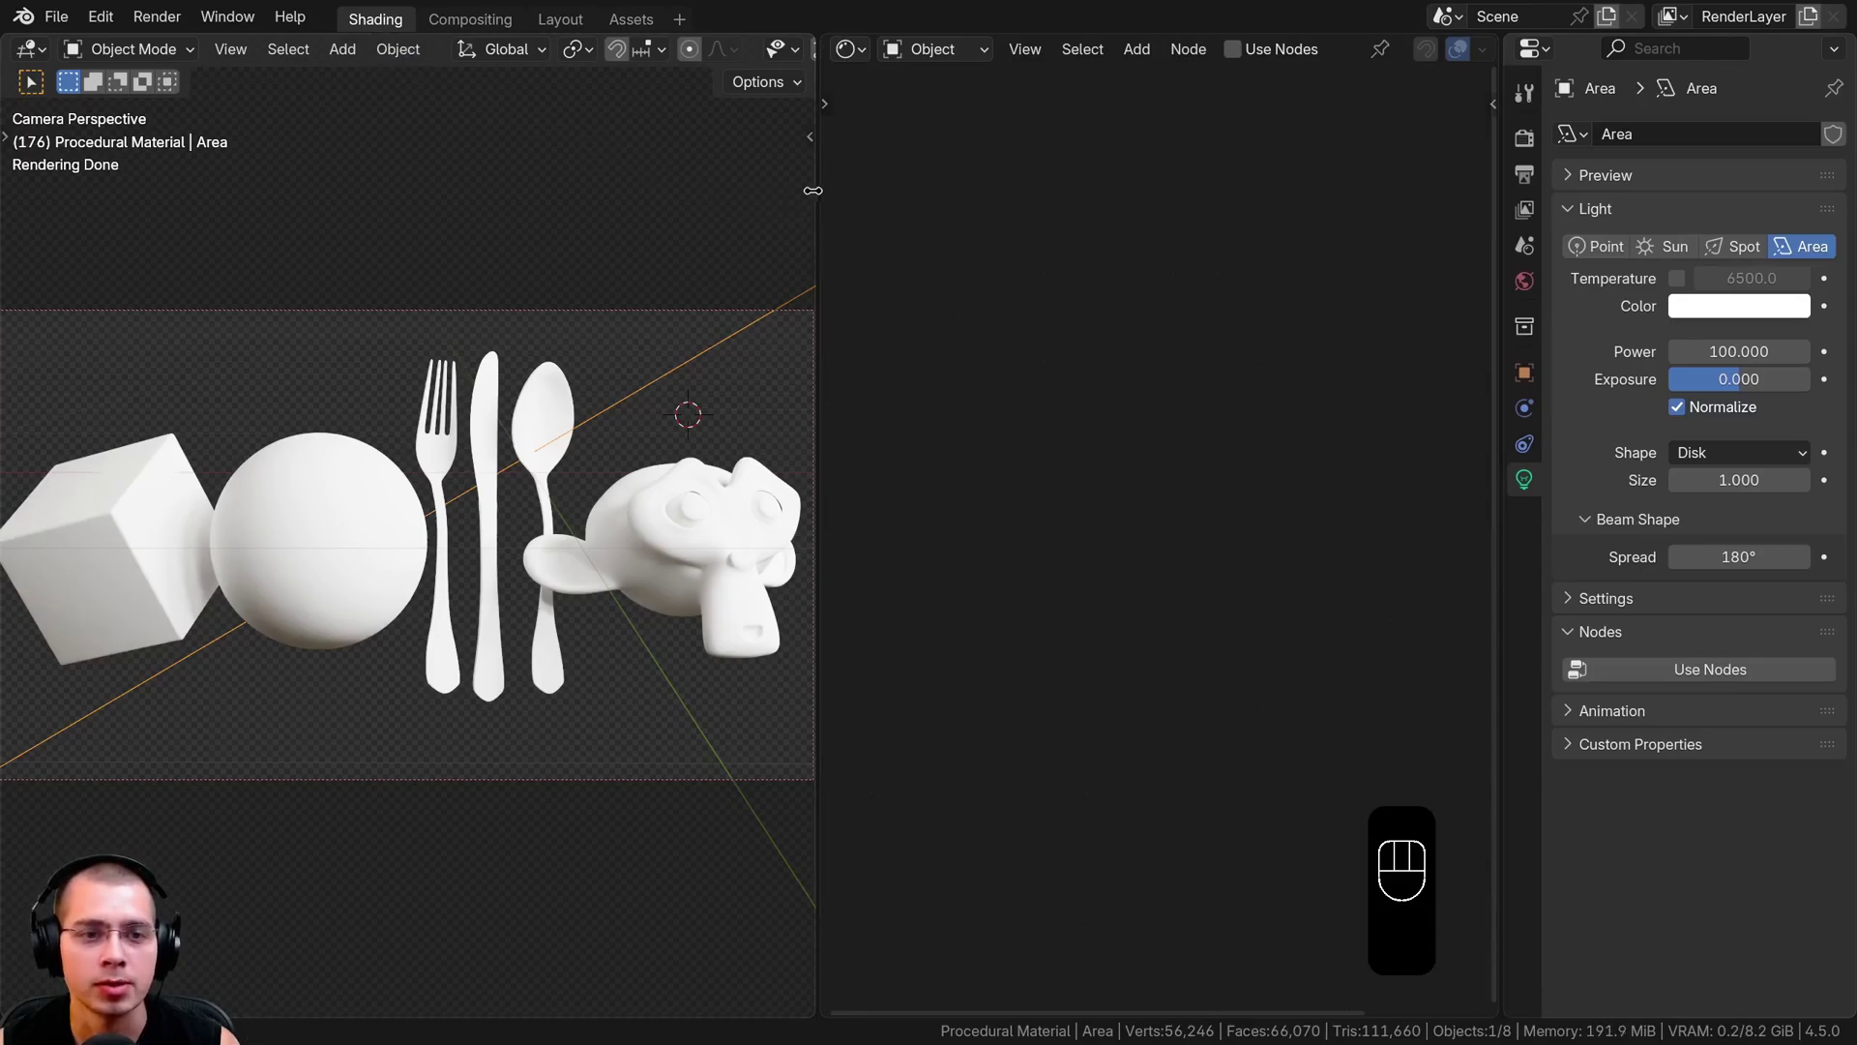
# Enlarge the Shader Editor by narrowing the 3D viewport and the Properties editor, keeping the cutlery and monkey head in view.
pyautogui.moveTo(813, 190); pyautogui.dragTo(714, 191)
pyautogui.keyDown('shift'); pyautogui.moveTo(619, 349); pyautogui.dragTo(372, 302, button='middle'); pyautogui.keyUp('shift')
pyautogui.scroll(3, 379, 339)
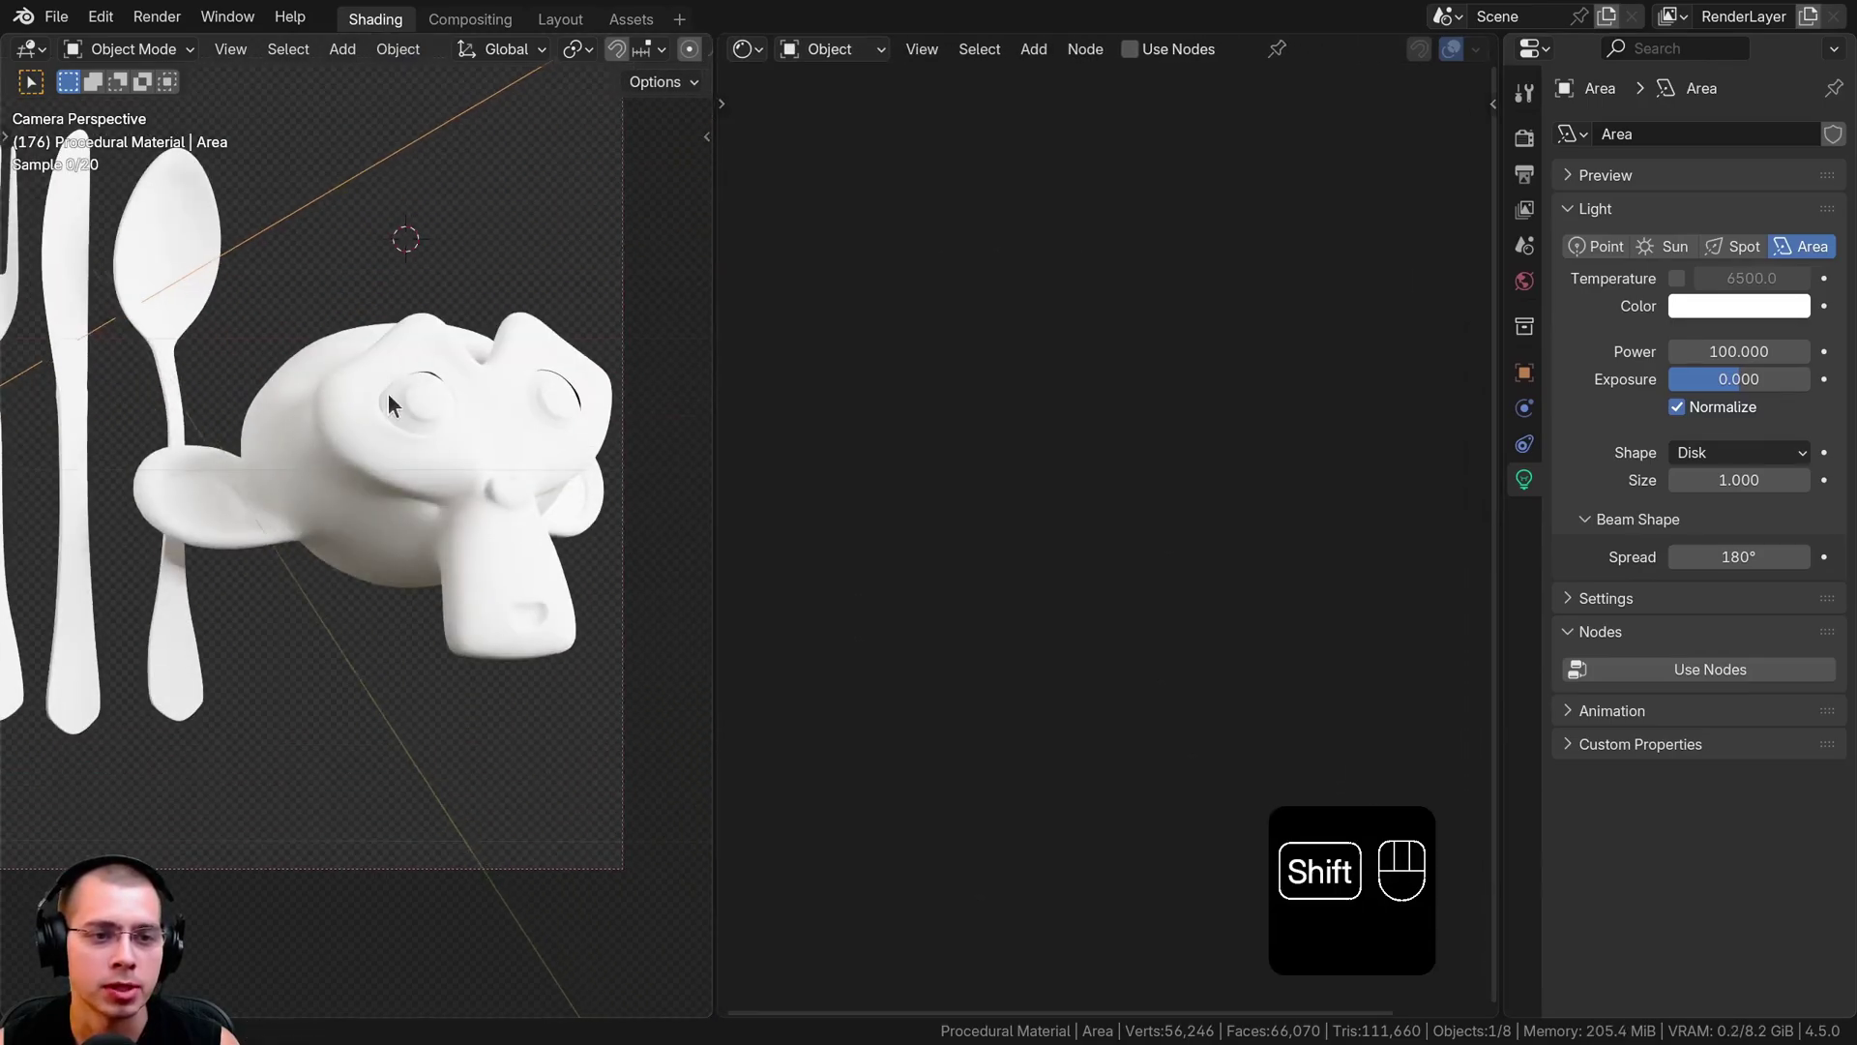
pyautogui.keyDown('shift'); pyautogui.moveTo(387, 392); pyautogui.dragTo(433, 489, button='middle'); pyautogui.keyUp('shift')
pyautogui.moveTo(713, 329); pyautogui.dragTo(664, 324)
pyautogui.keyDown('shift'); pyautogui.moveTo(492, 410); pyautogui.dragTo(570, 397, button='middle'); pyautogui.keyUp('shift')
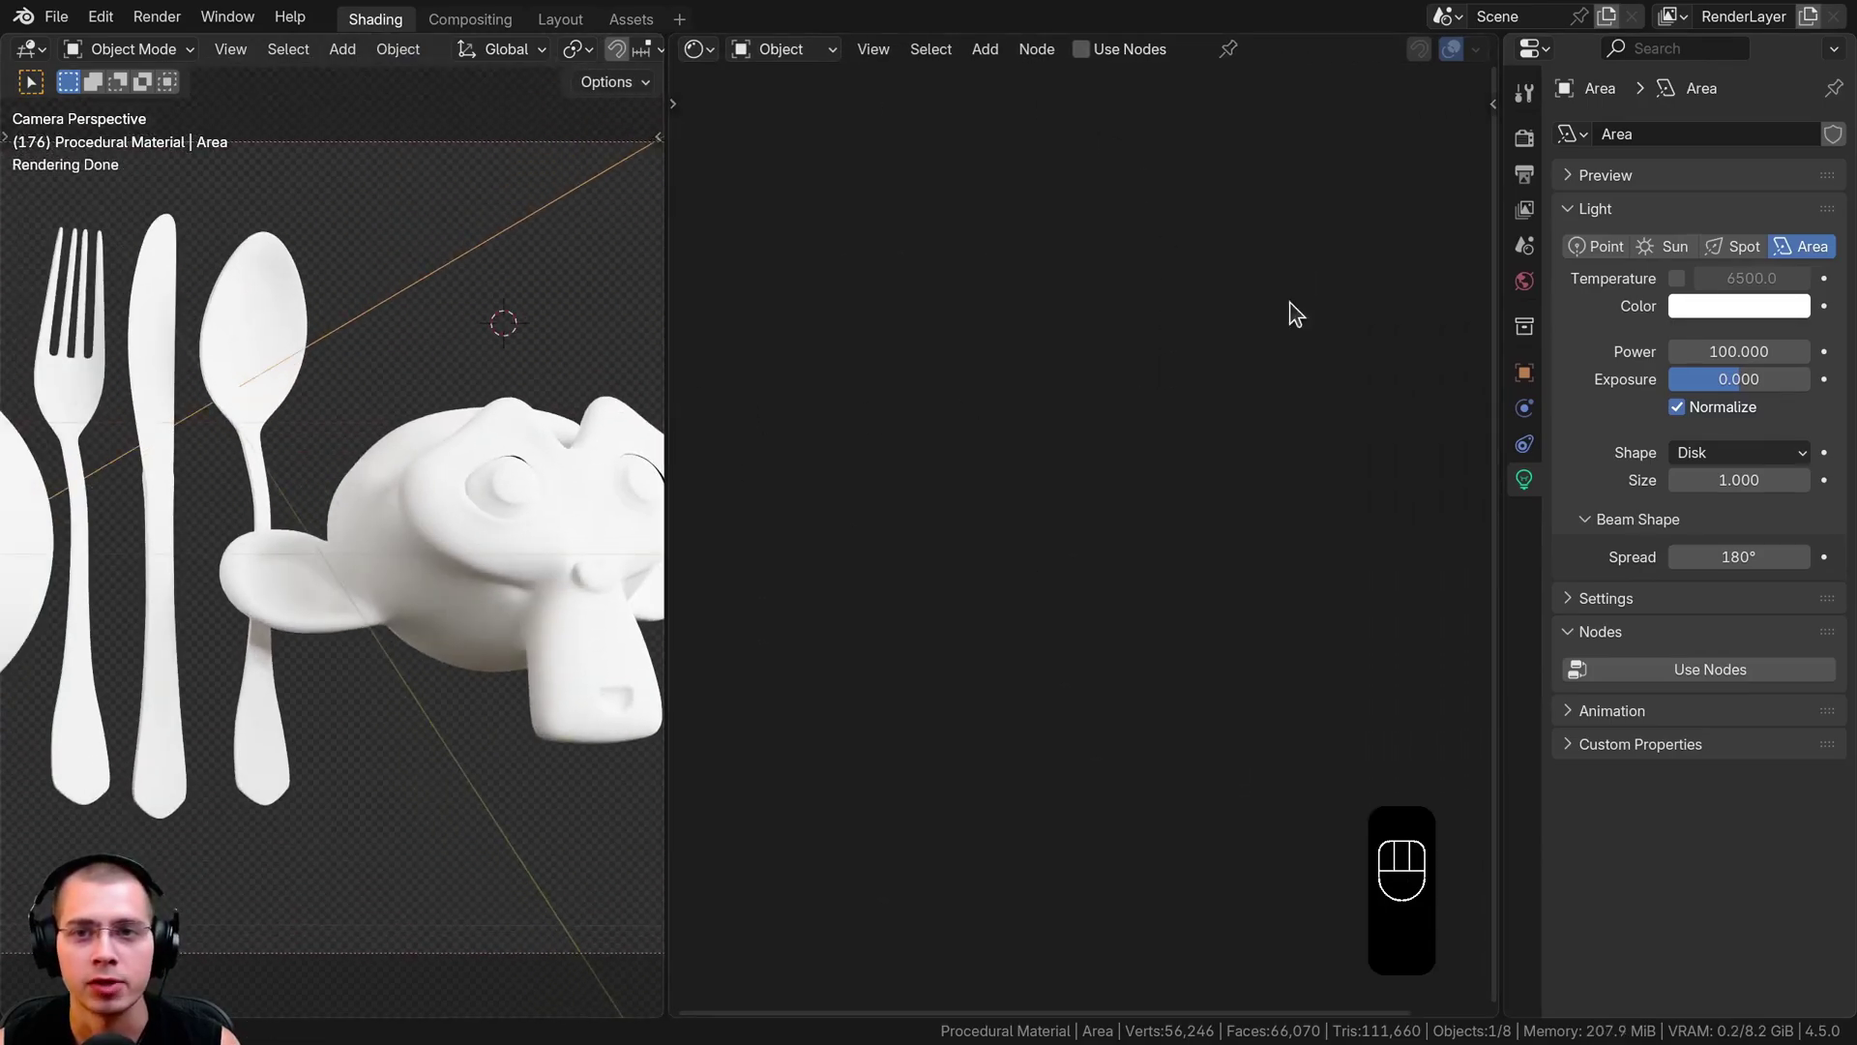
pyautogui.moveTo(1498, 281); pyautogui.dragTo(1656, 290)
# Select the monkey head and give it a new material named Iridescent Metal.
pyautogui.click(541, 493)
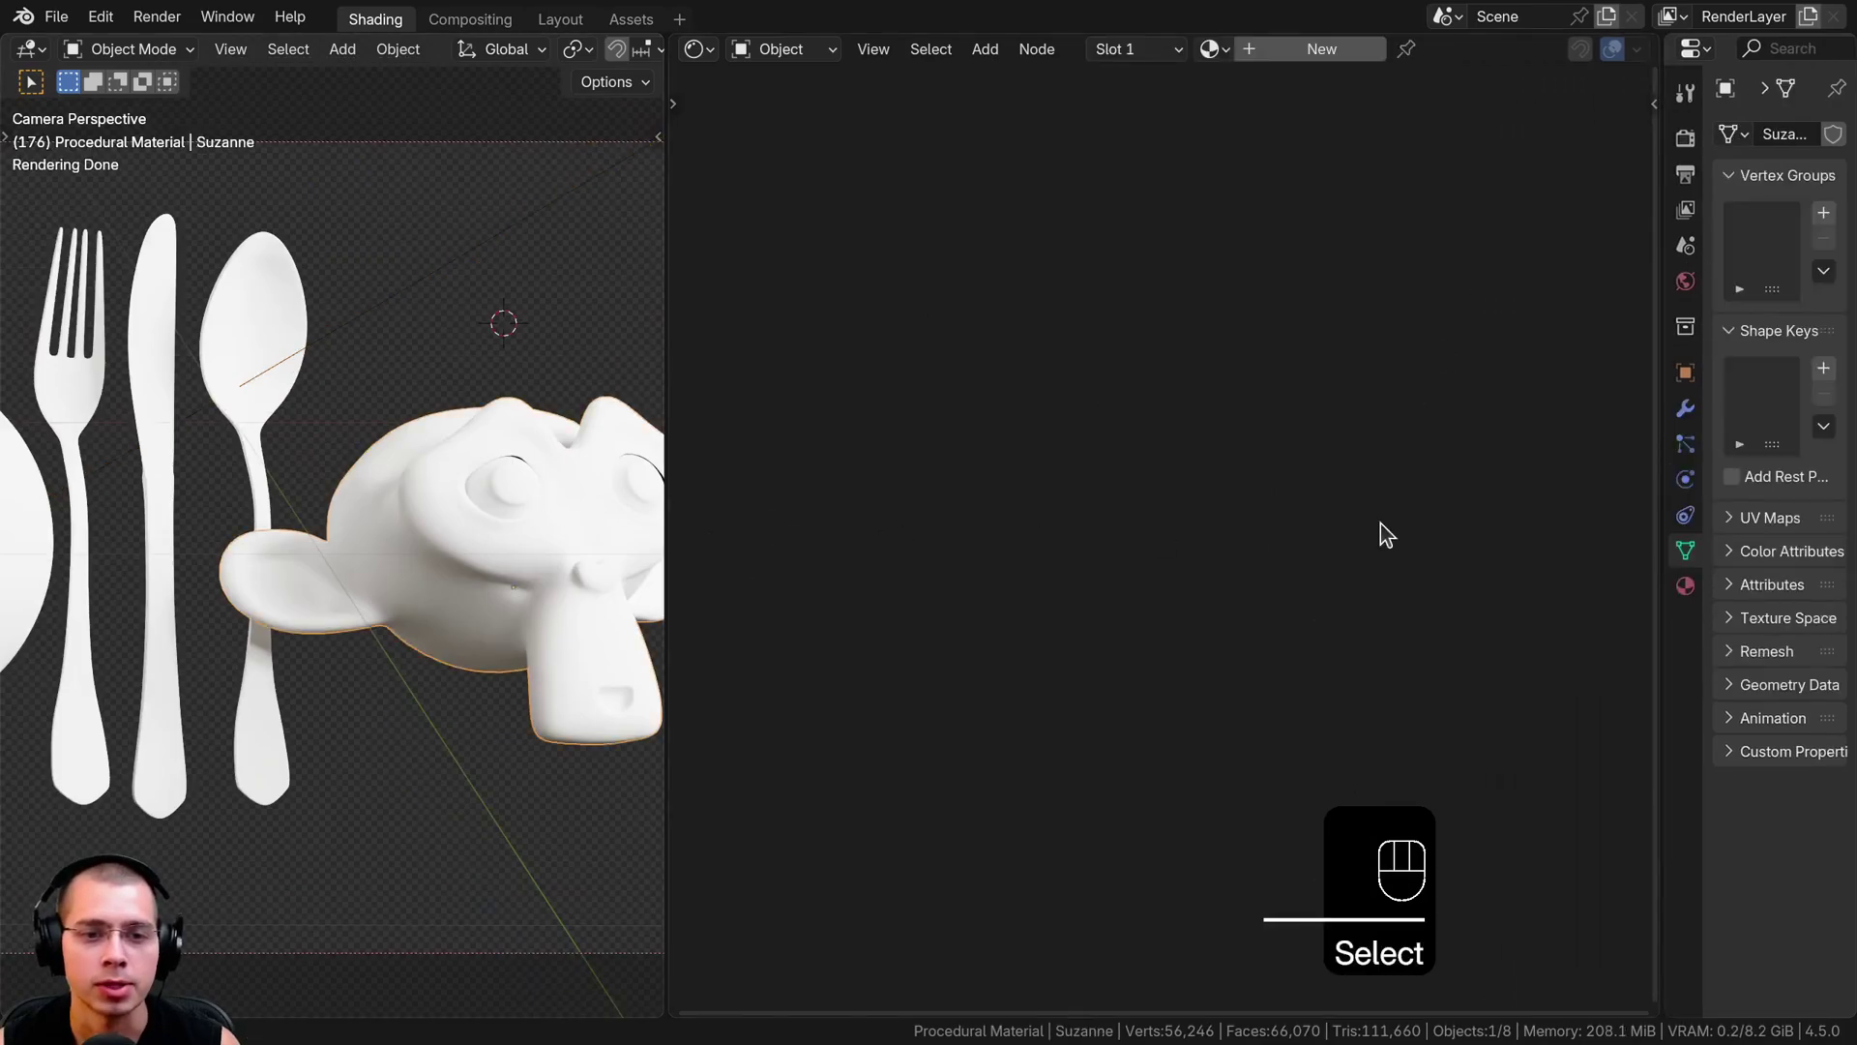
pyautogui.moveTo(1652, 494); pyautogui.dragTo(1777, 484)
pyautogui.click(1280, 50)
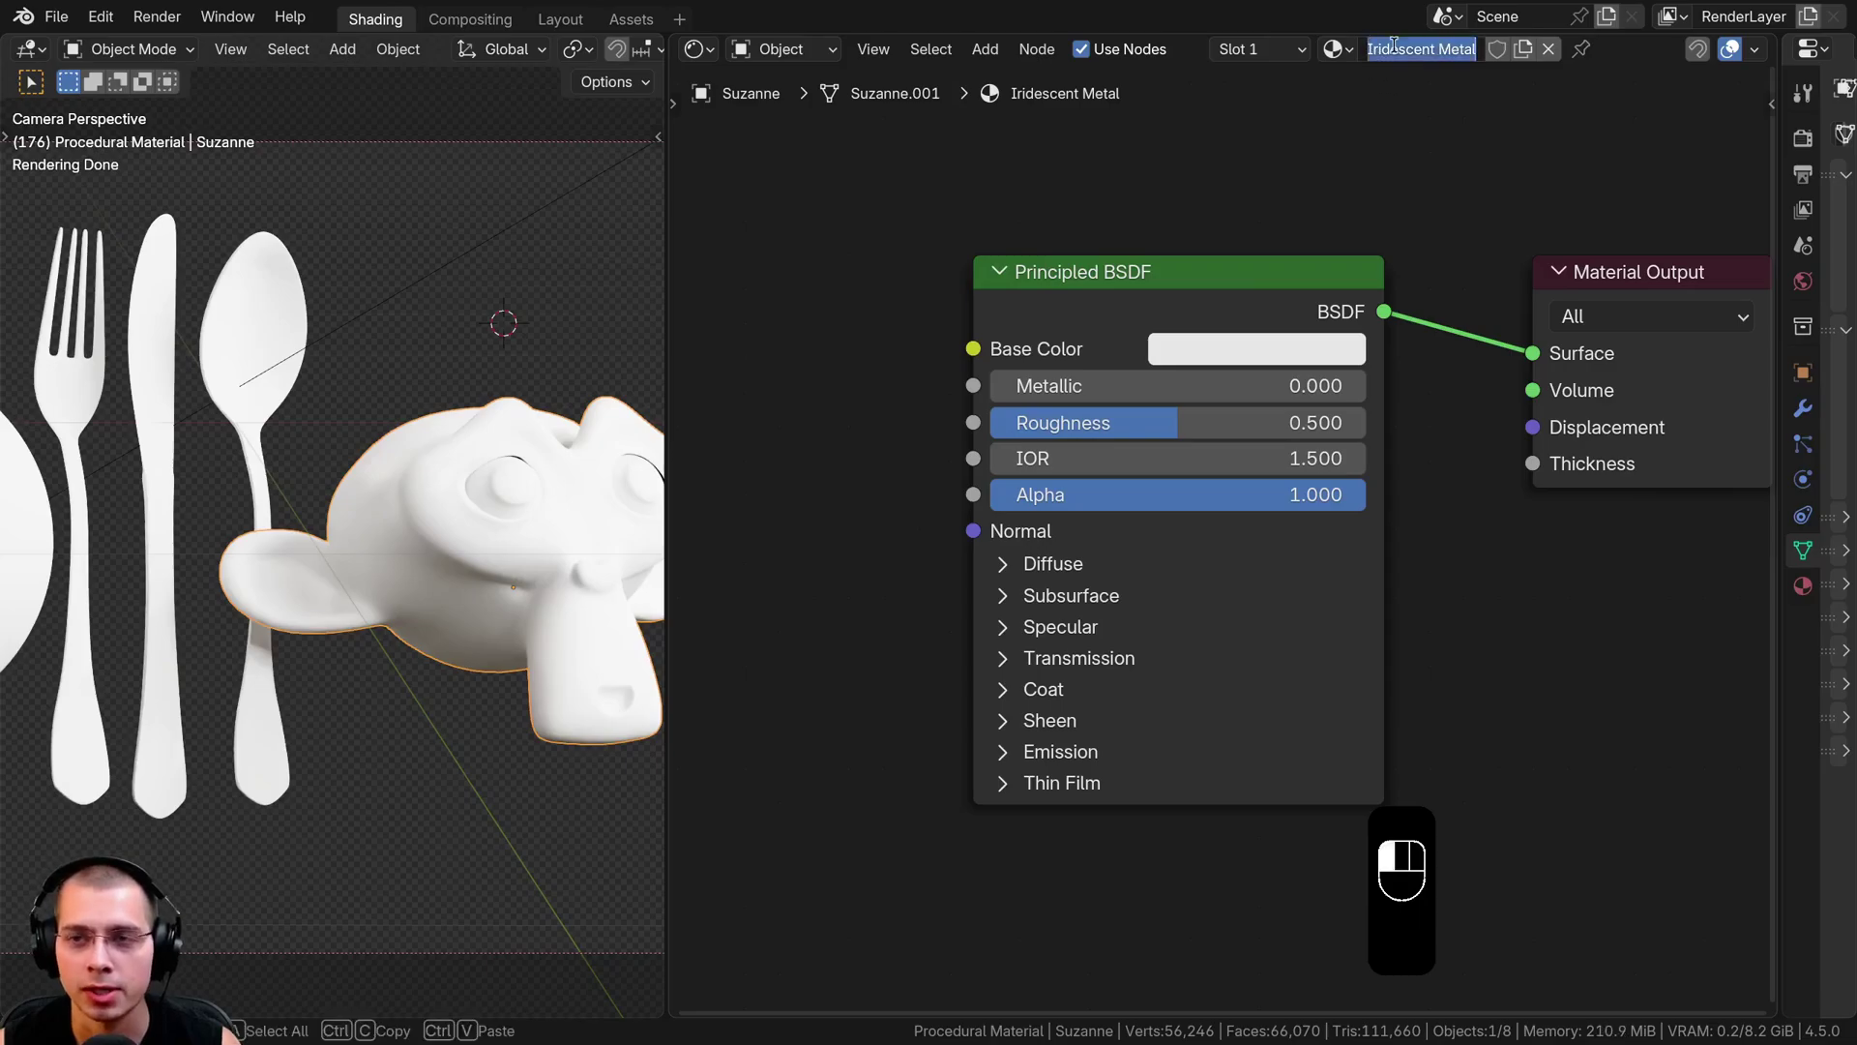
# Link the monkey head's Iridescent Metal material to the cube, sphere, fork, knife and spoon.
pyautogui.scroll(-6, 358, 514)
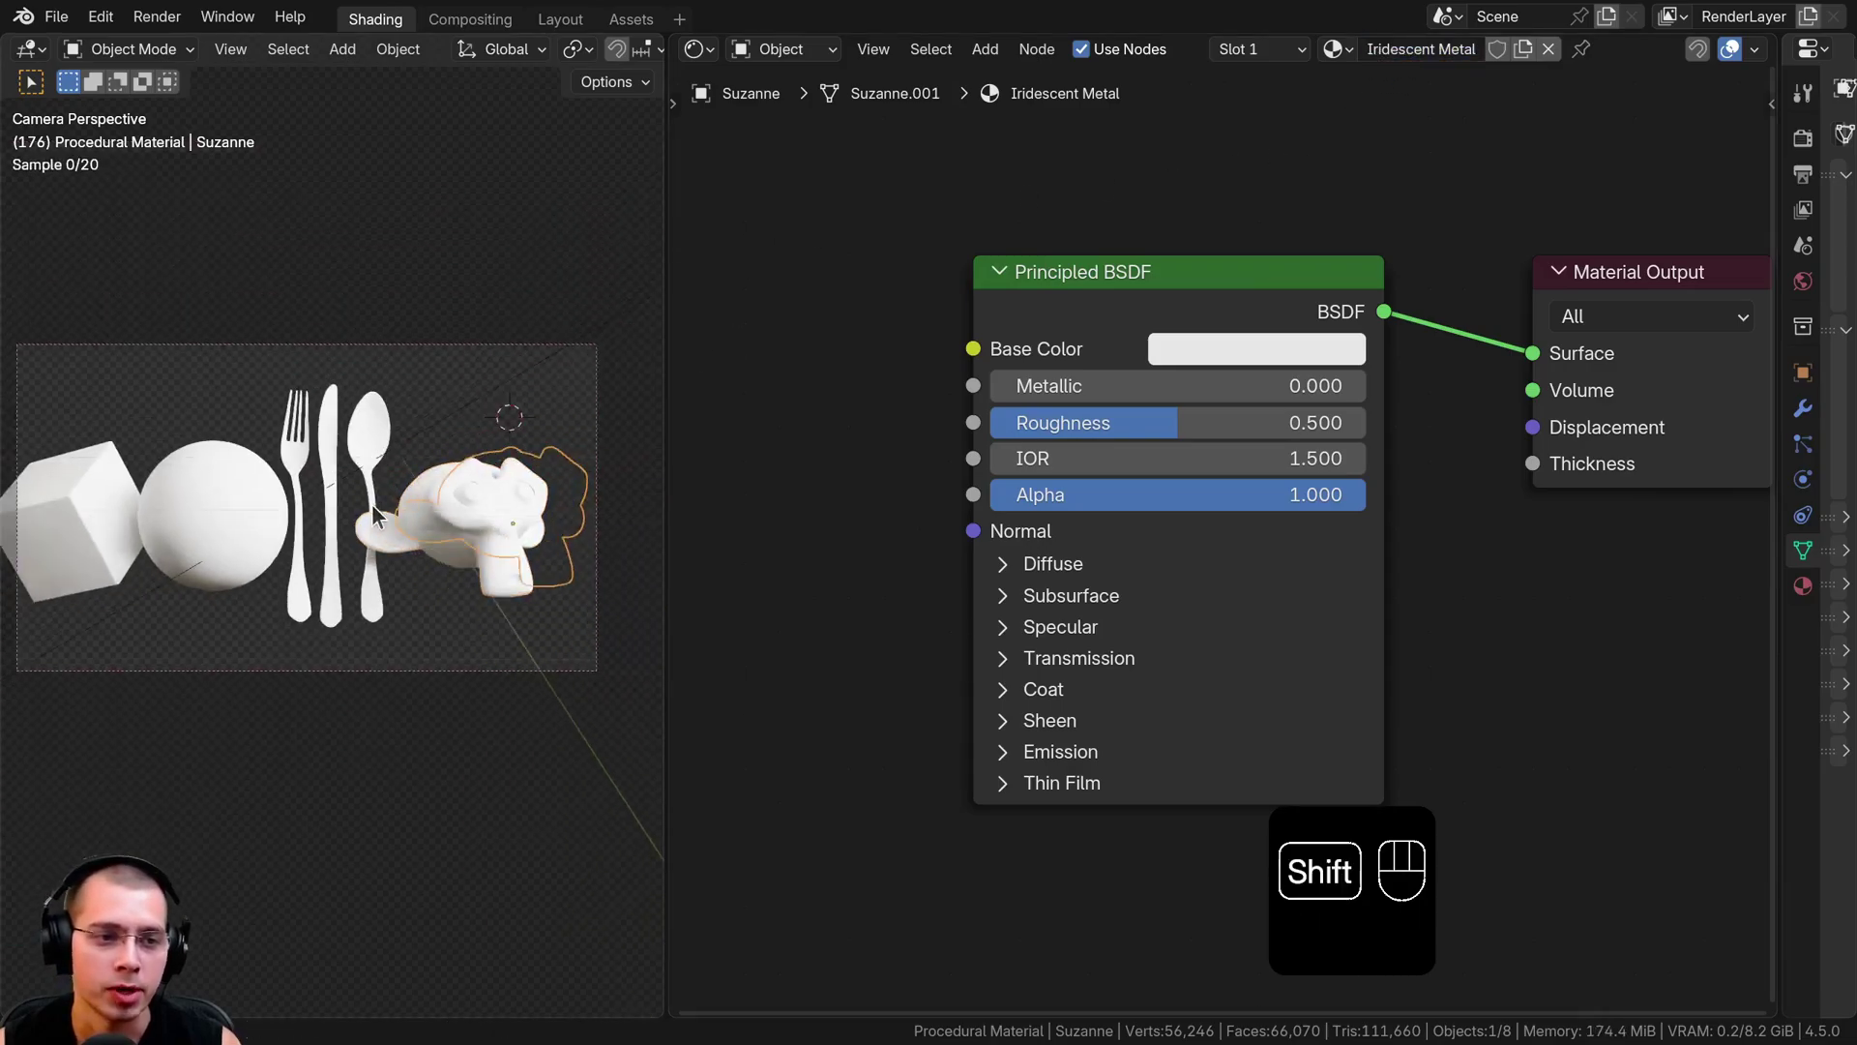
pyautogui.keyDown('shift'); pyautogui.click(155, 472); pyautogui.keyUp('shift')
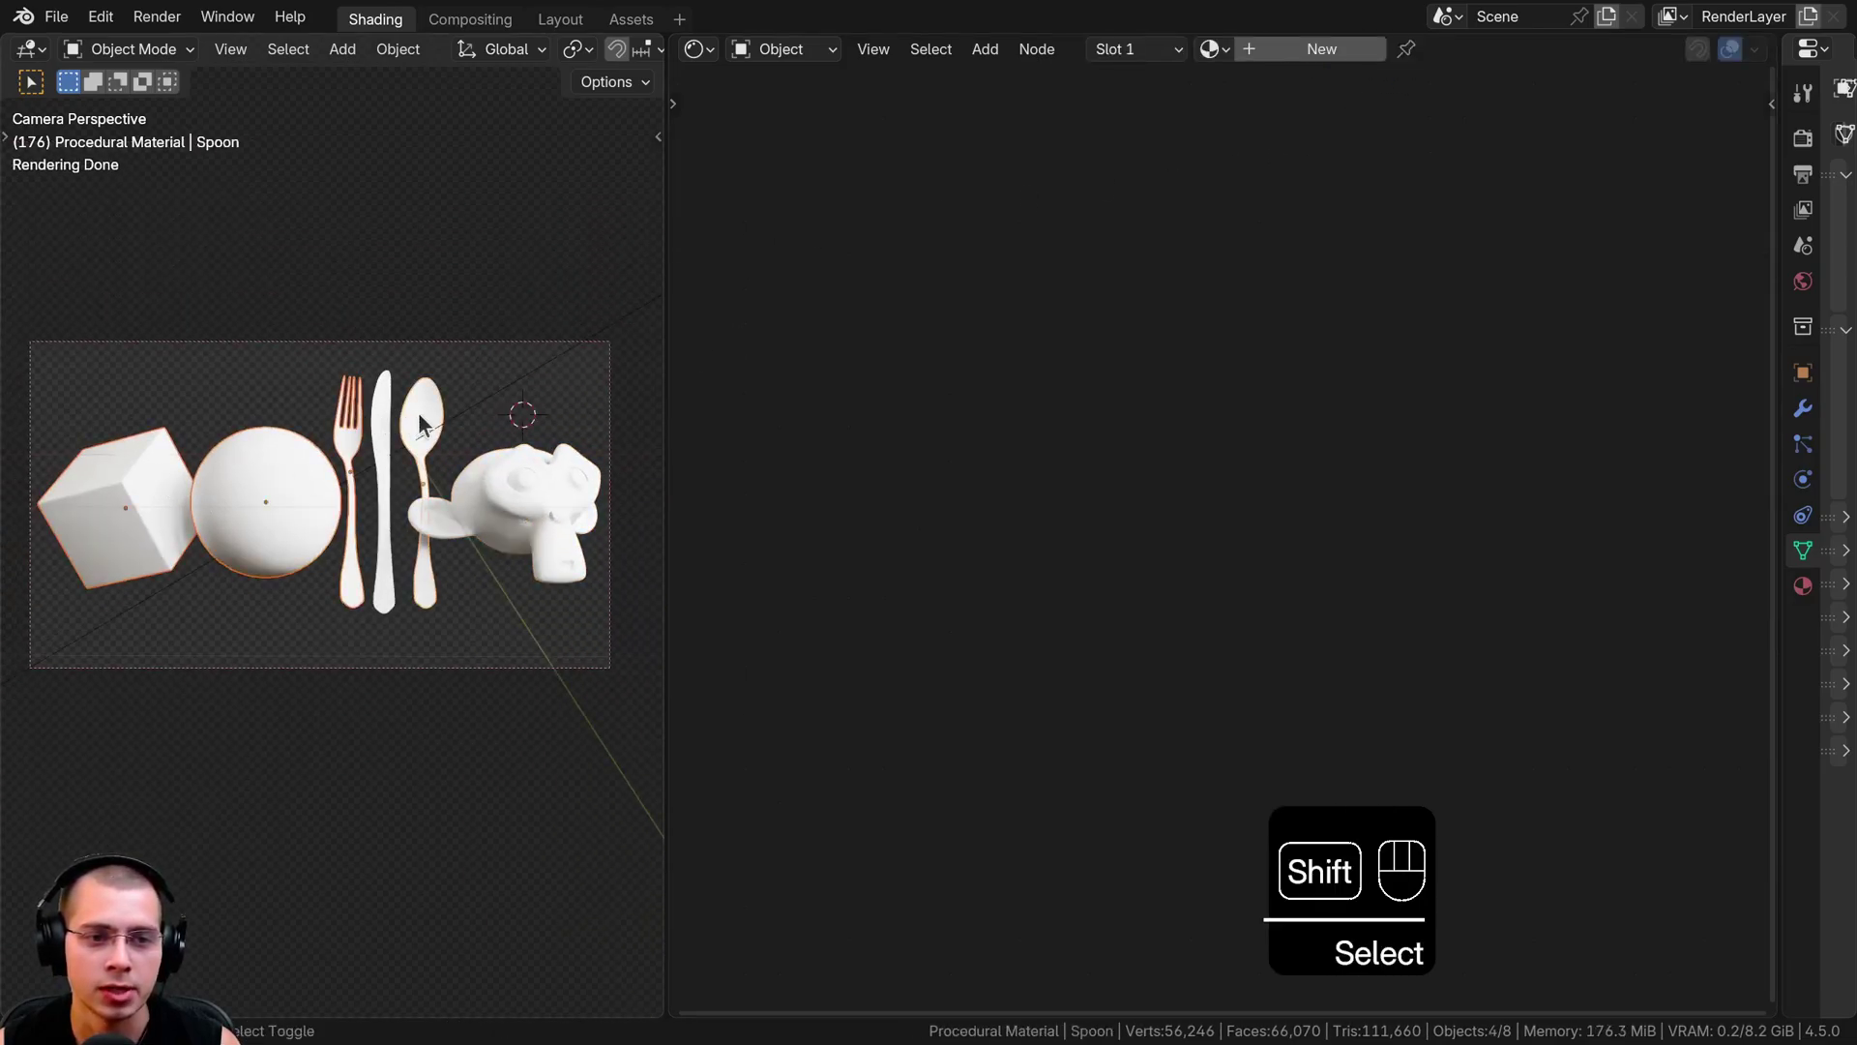
pyautogui.keyDown('shift'); pyautogui.click(542, 505); pyautogui.keyUp('shift')
pyautogui.keyDown('shift'); pyautogui.moveTo(590, 514); pyautogui.dragTo(411, 527, button='middle'); pyautogui.keyUp('shift')
pyautogui.scroll(5, 292, 460)
pyautogui.hotkey('ctrl', 'l')
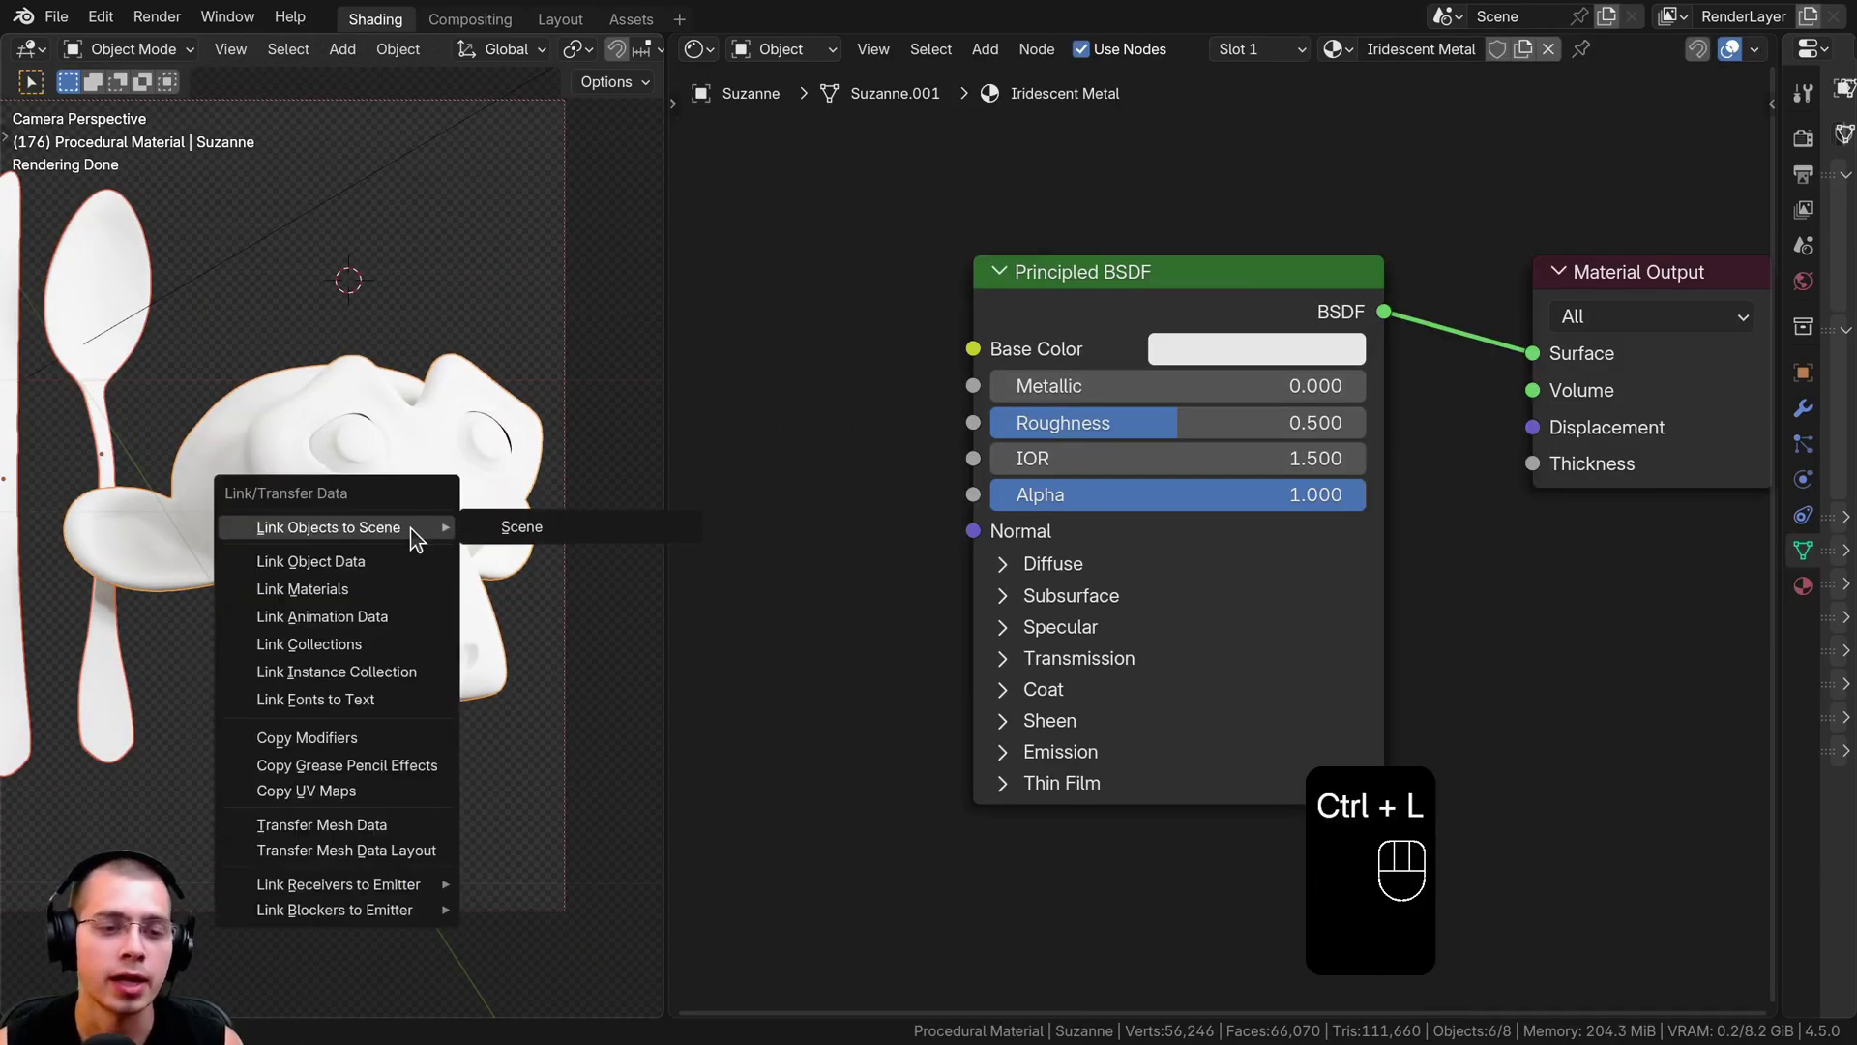
pyautogui.click(331, 591)
pyautogui.scroll(1, 387, 590)
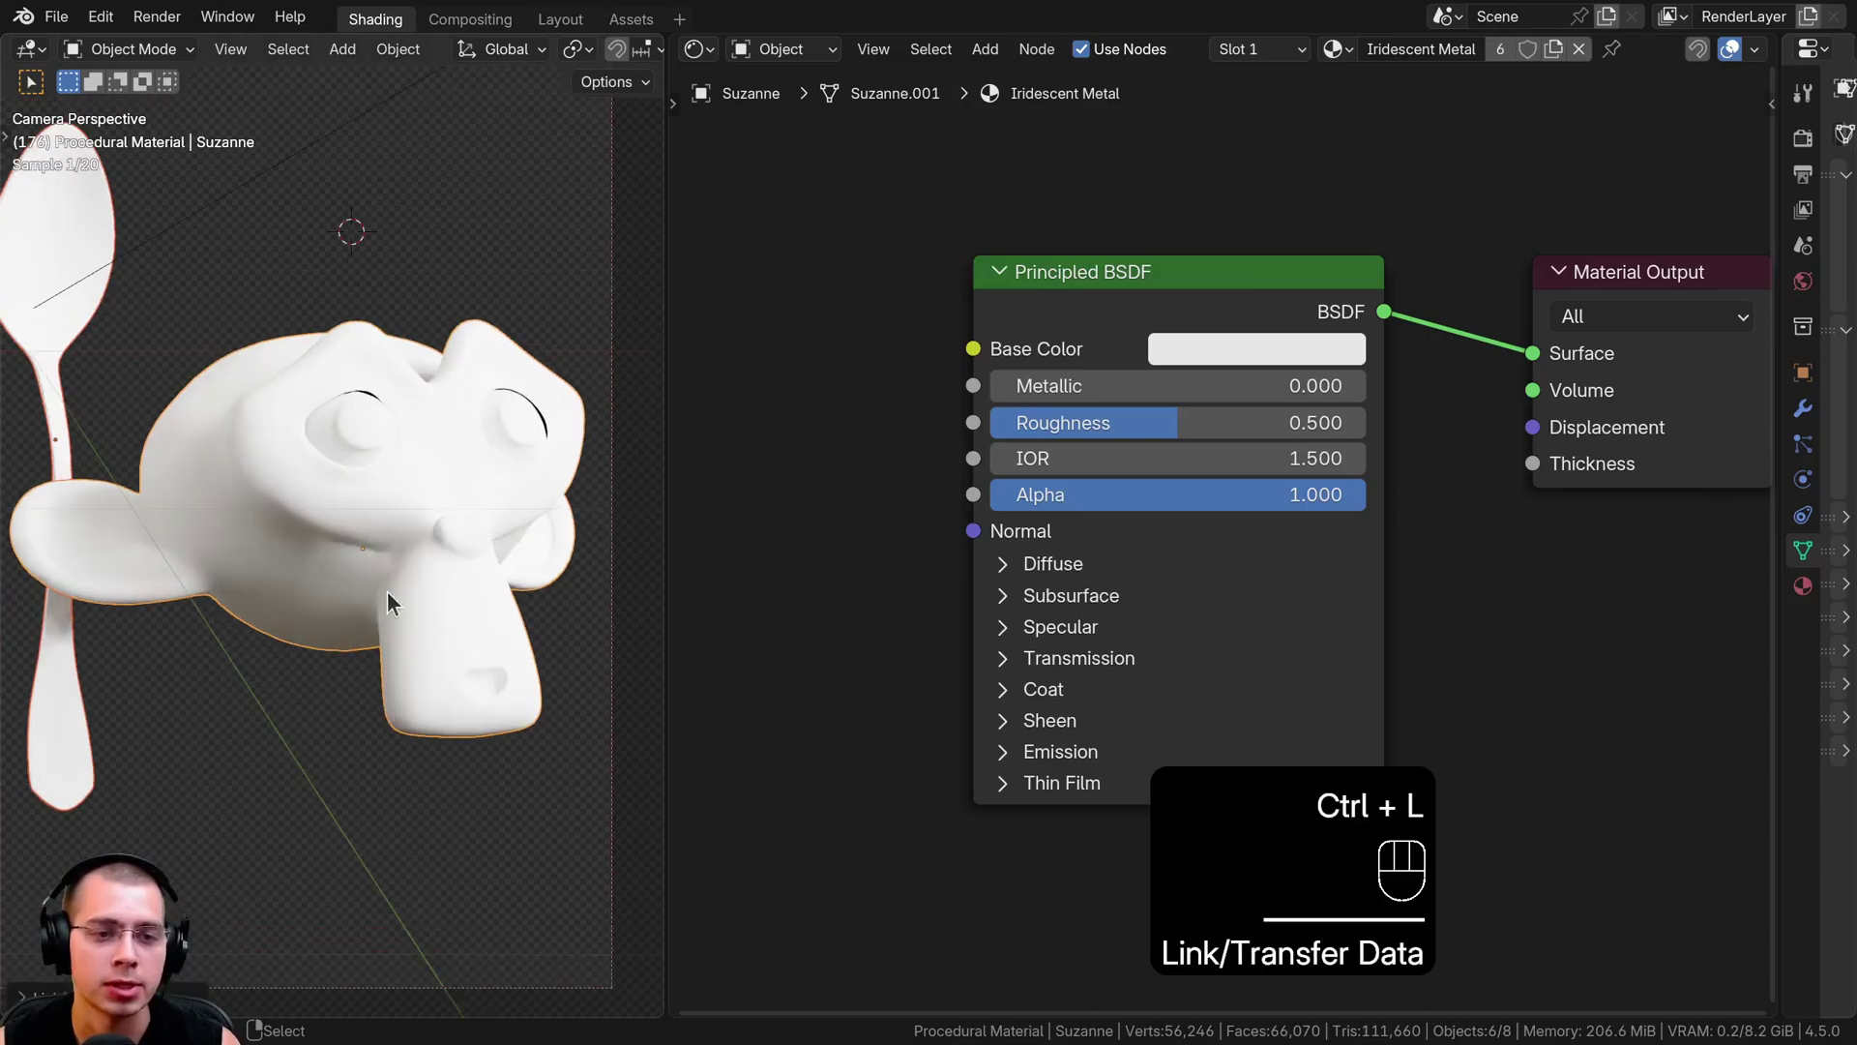
pyautogui.press('a')
# Add a Layer Weight node before the Principled BSDF and connect its Facing output to the Base Color.
pyautogui.scroll(-1, 488, 607)
pyautogui.keyDown('shift'); pyautogui.moveTo(400, 569); pyautogui.dragTo(490, 596, button='middle'); pyautogui.keyUp('shift')
pyautogui.scroll(-1, 1086, 393)
pyautogui.moveTo(1127, 339); pyautogui.dragTo(1241, 333)
pyautogui.scroll(-2, 1194, 344)
pyautogui.moveTo(1078, 342); pyautogui.dragTo(1193, 339, button='middle')
pyautogui.hotkey('shift', 'a')
pyautogui.write('lay')
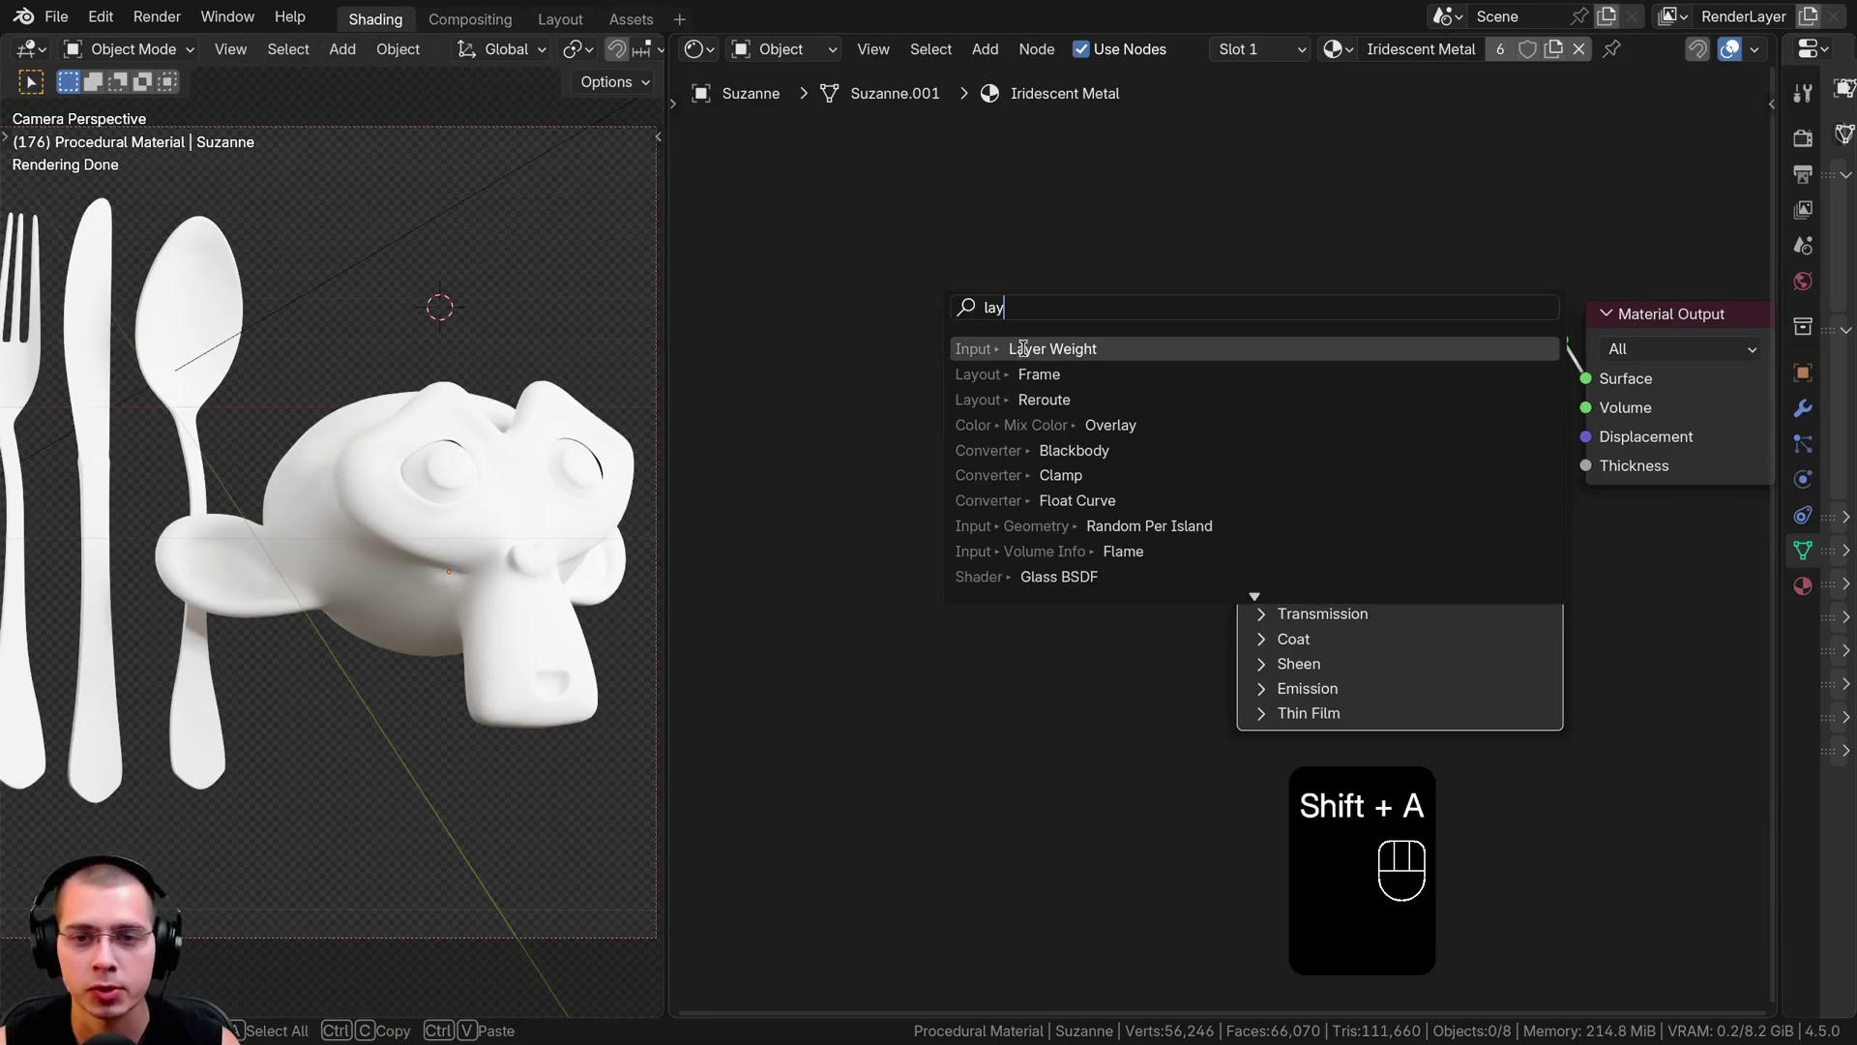
pyautogui.click(1023, 348)
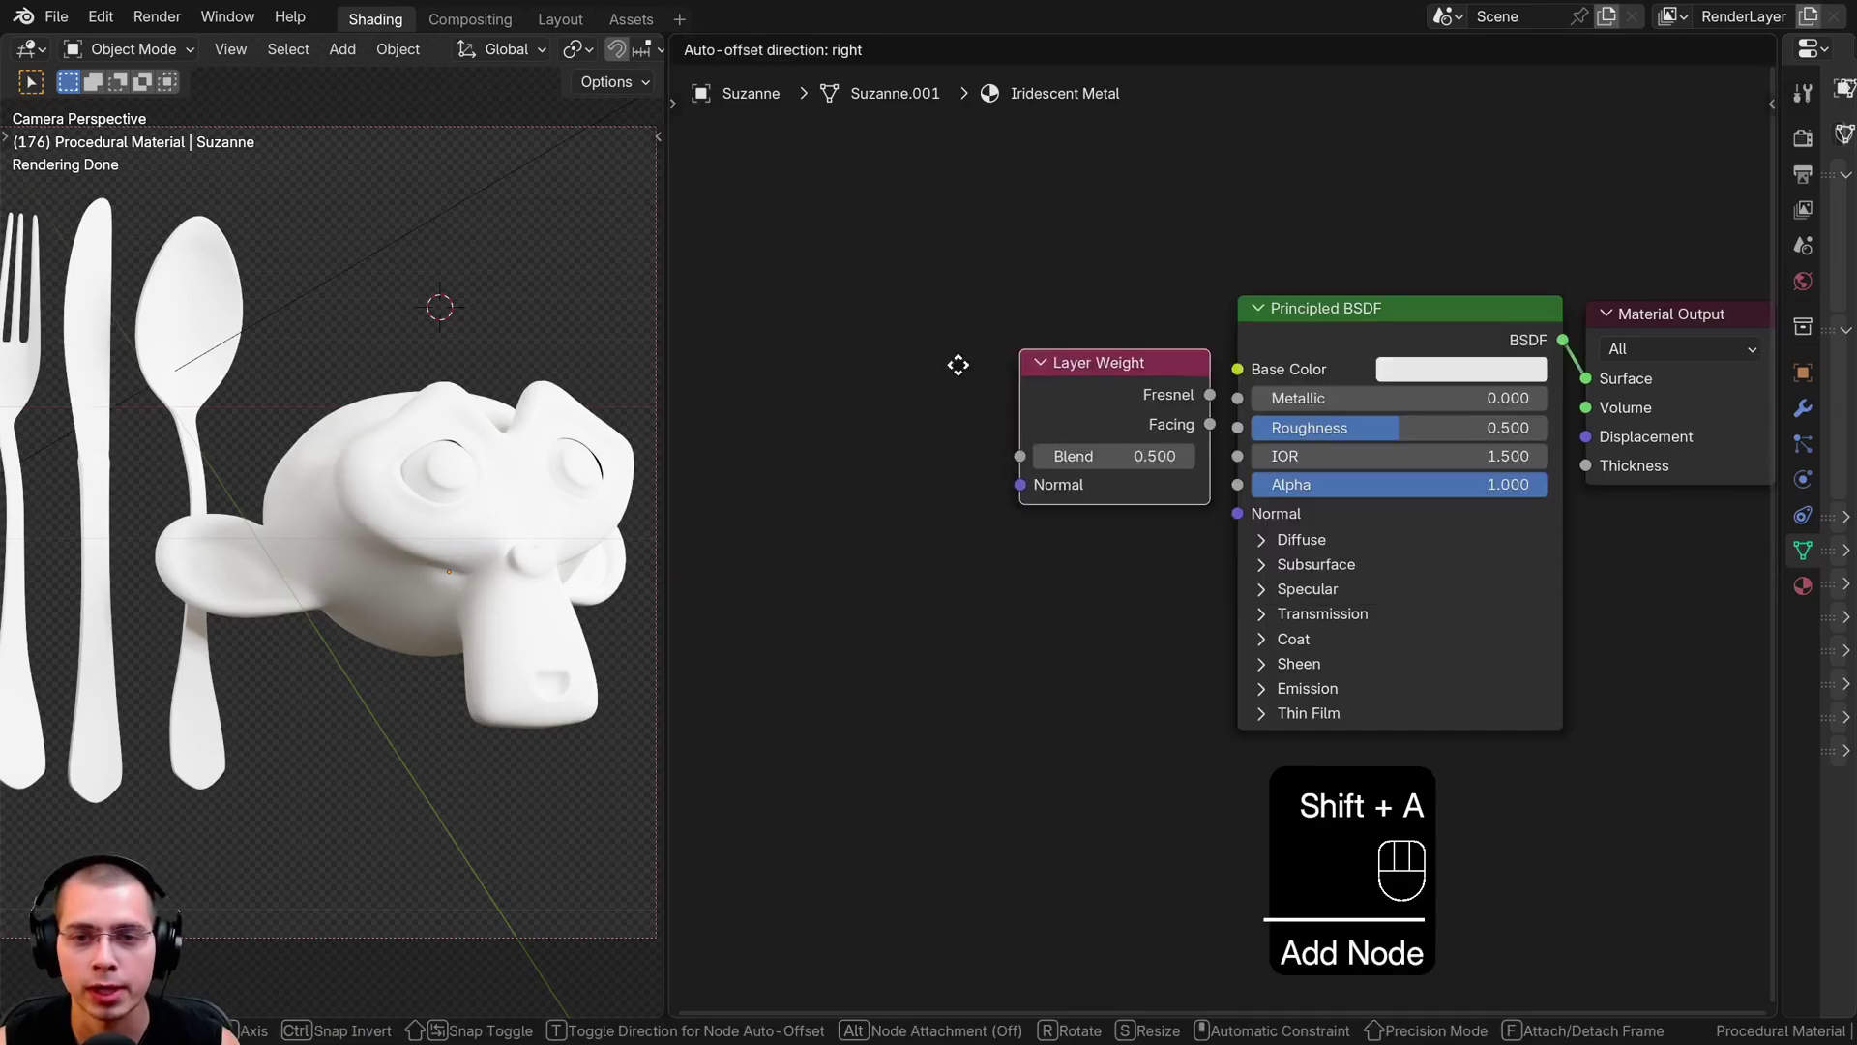
pyautogui.click(879, 514)
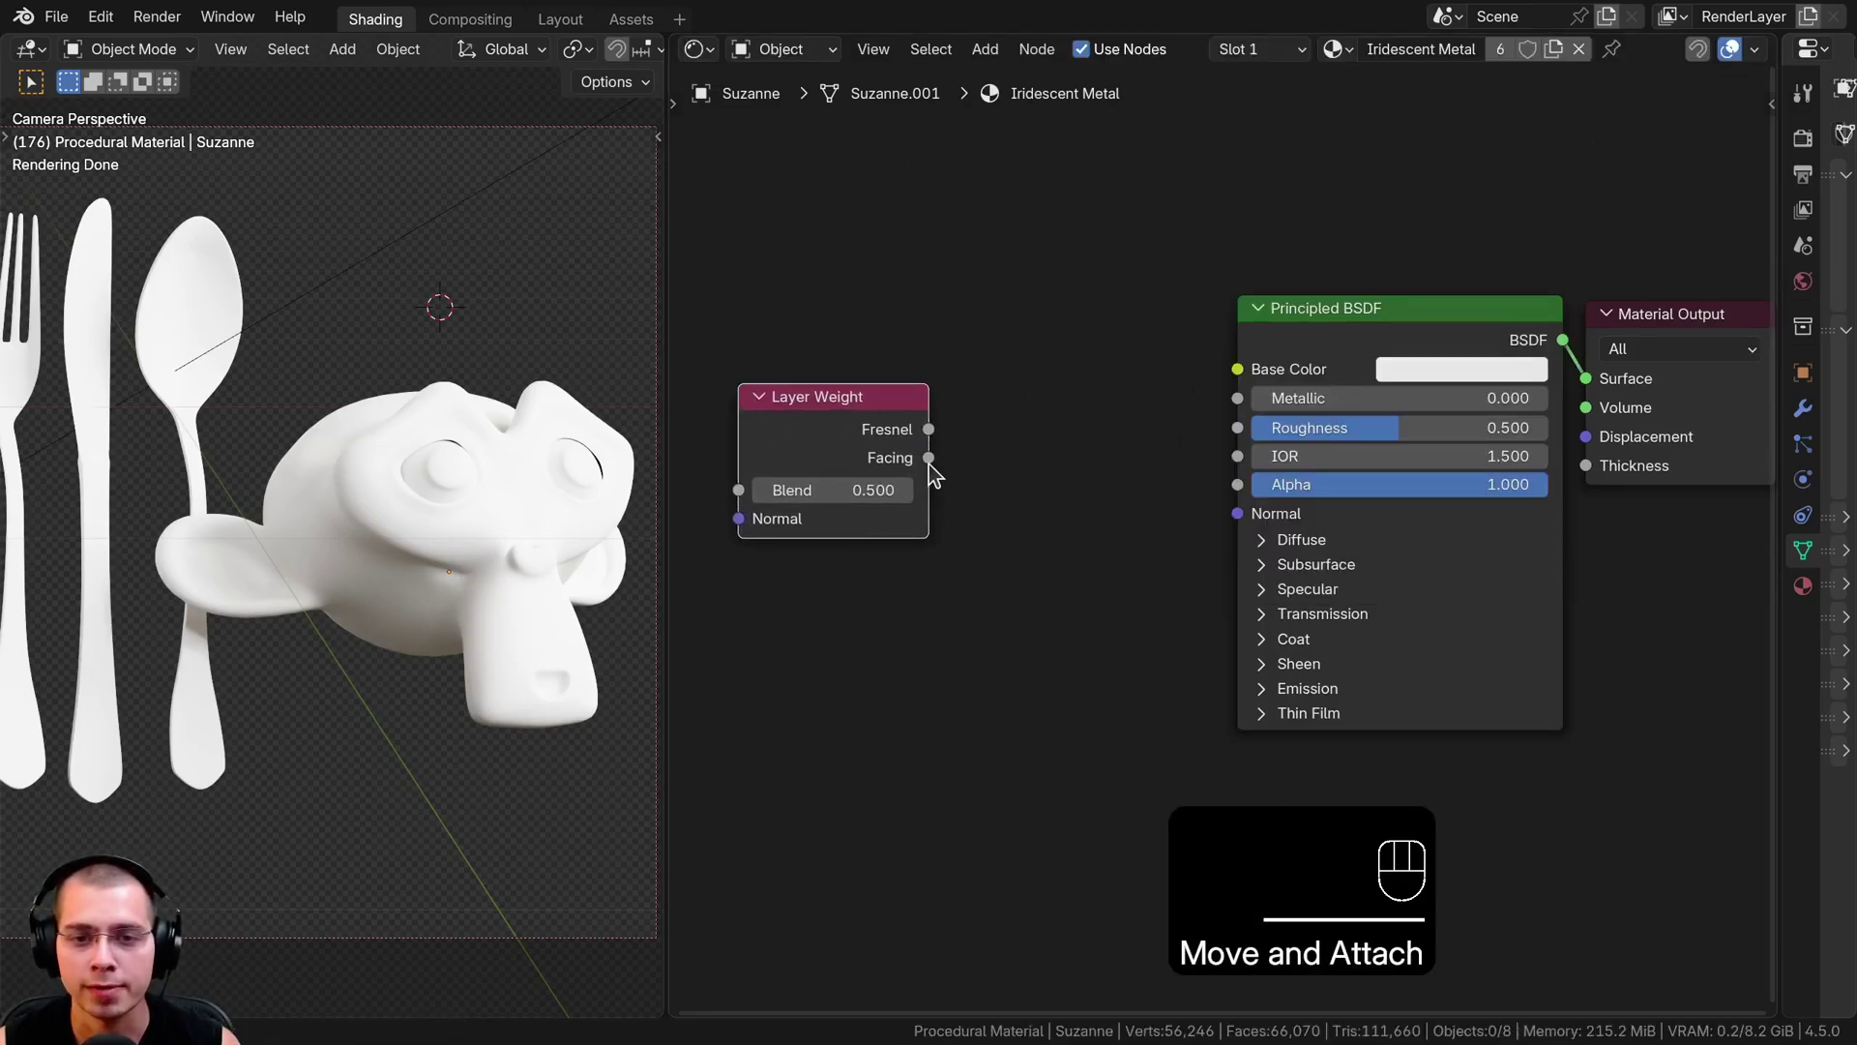
pyautogui.moveTo(928, 464)
pyautogui.mouseDown()
pyautogui.moveTo(1191, 356)
pyautogui.moveTo(1237, 369)
pyautogui.mouseUp()
pyautogui.moveTo(794, 464); pyautogui.dragTo(833, 451)
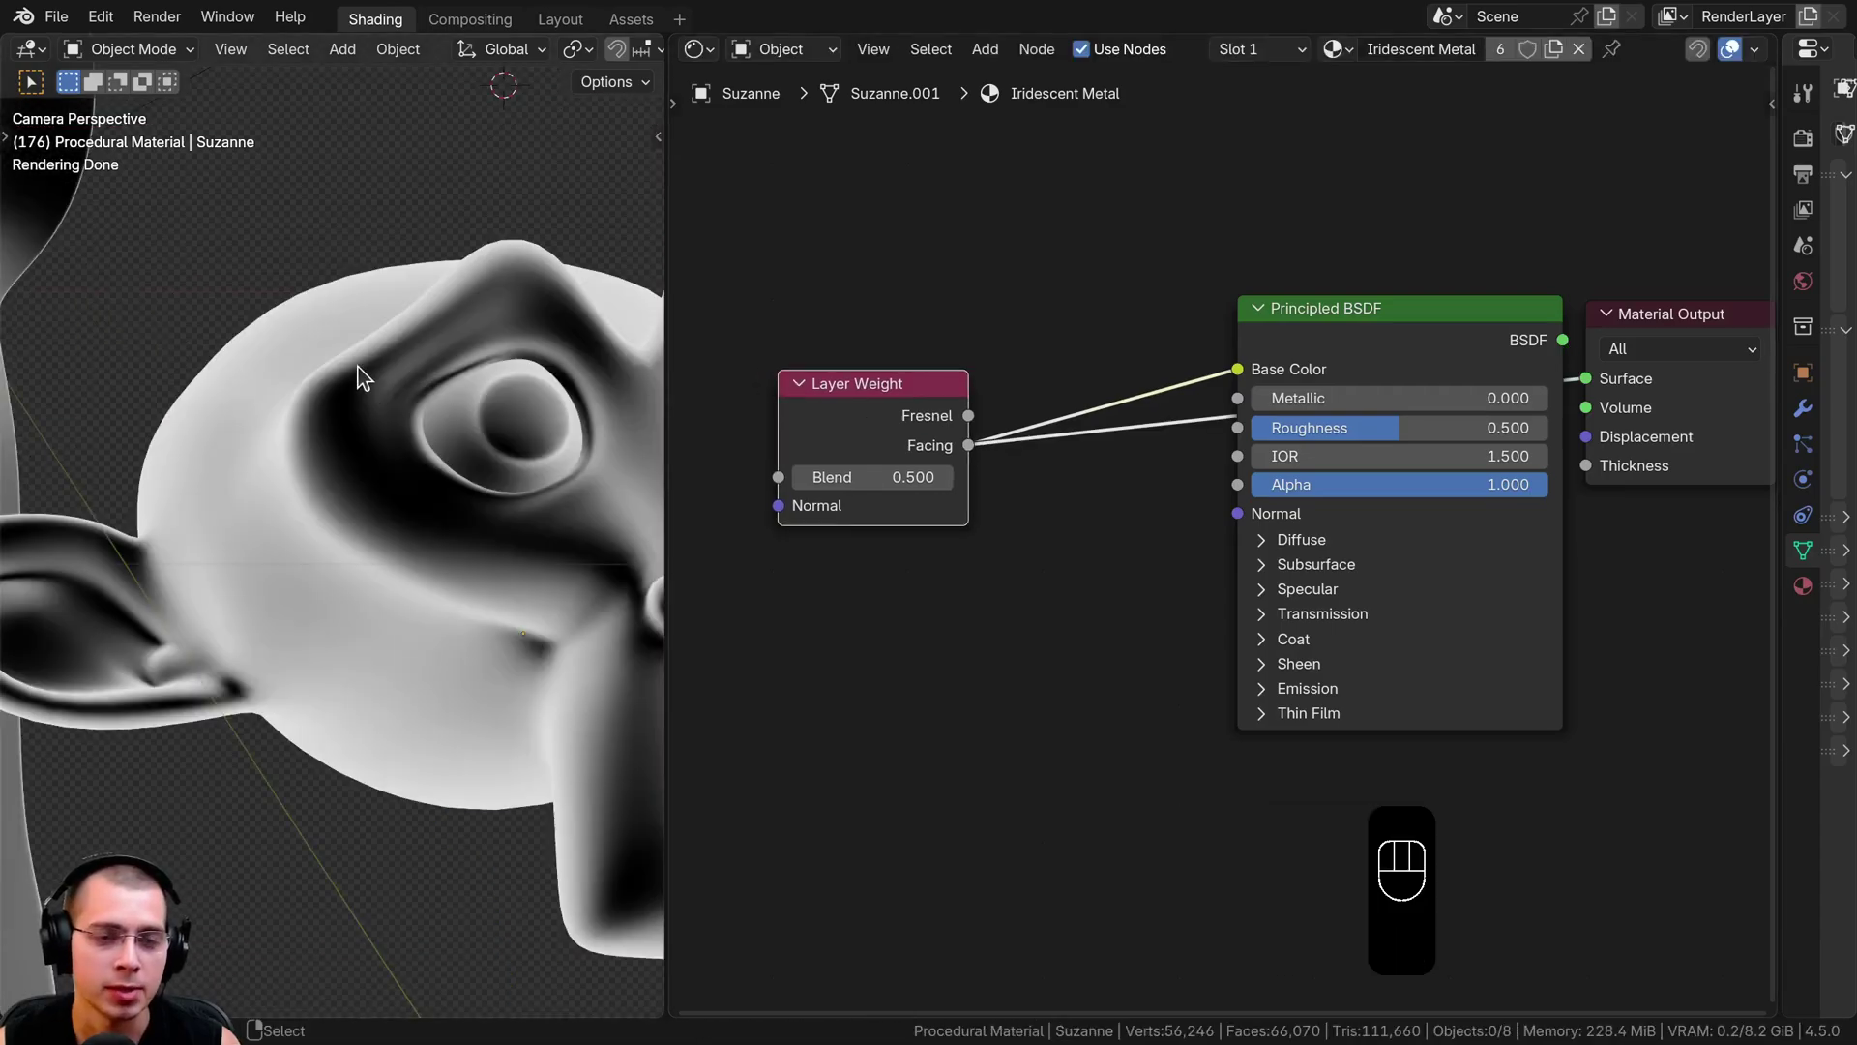
# Examine the Layer Weight's Facing preview while trial-rotating the monkey head, and return the material output to the Principled BSDF.
pyautogui.moveTo(358, 373)
pyautogui.keyDown('shift'); pyautogui.mouseDown(button='middle')
pyautogui.moveTo(363, 395)
pyautogui.moveTo(350, 341)
pyautogui.mouseUp(button='middle'); pyautogui.keyUp('shift')
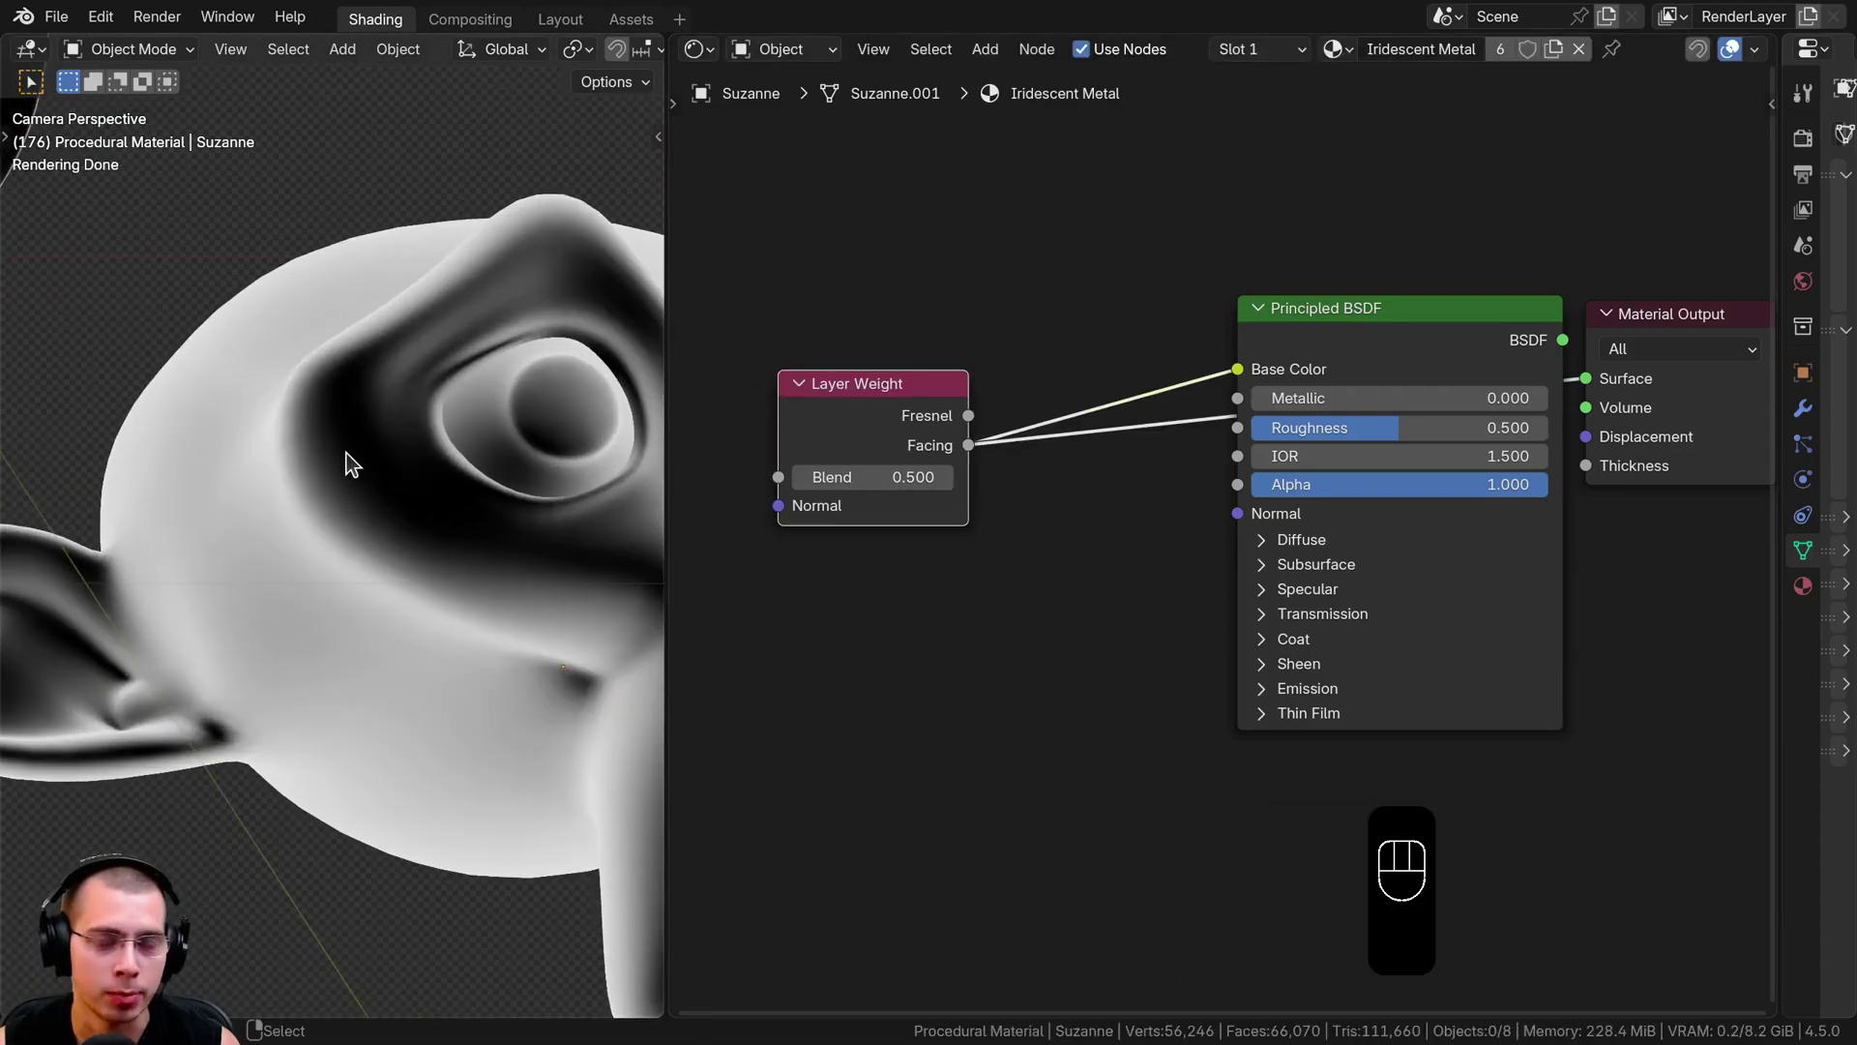
pyautogui.keyDown('shift'); pyautogui.moveTo(344, 464); pyautogui.dragTo(247, 439, button='middle'); pyautogui.keyUp('shift')
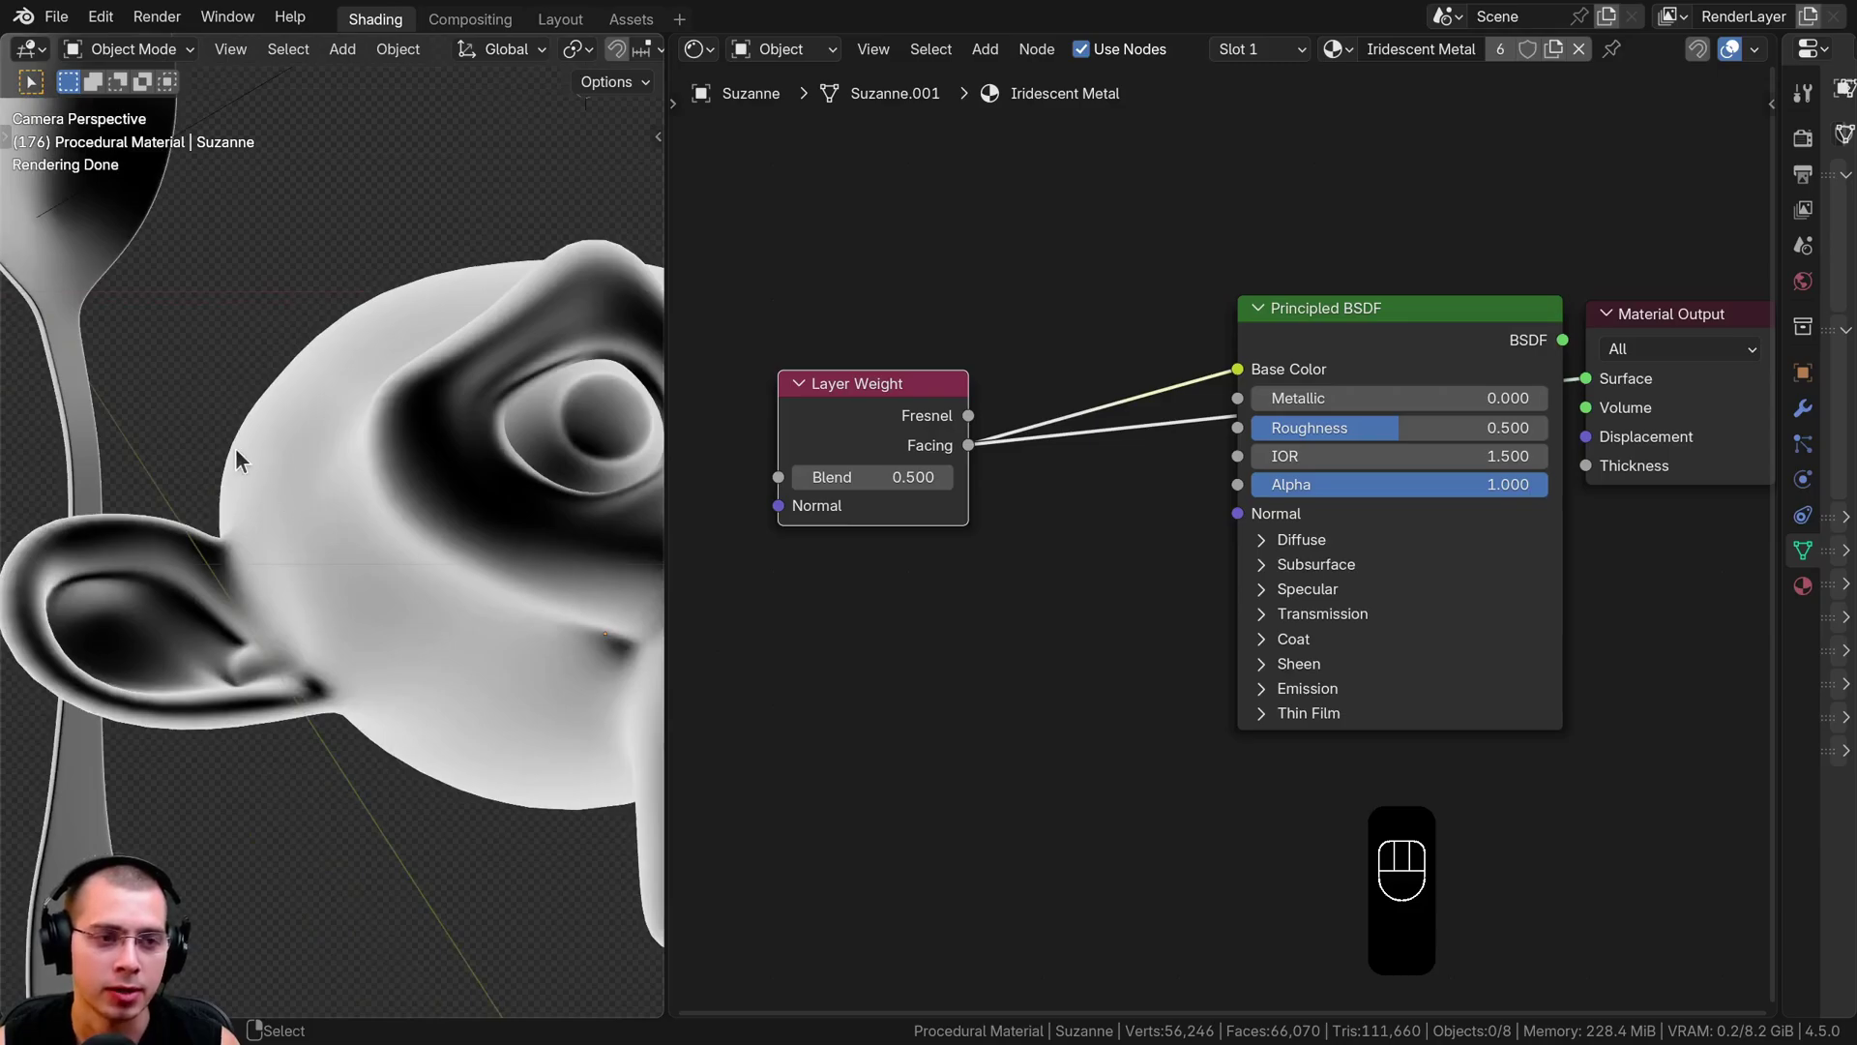
pyautogui.keyDown('ctrl'); pyautogui.keyDown('shift'); pyautogui.click(1387, 341); pyautogui.keyUp('shift'); pyautogui.keyUp('ctrl')
pyautogui.press('r')
pyautogui.press('r')
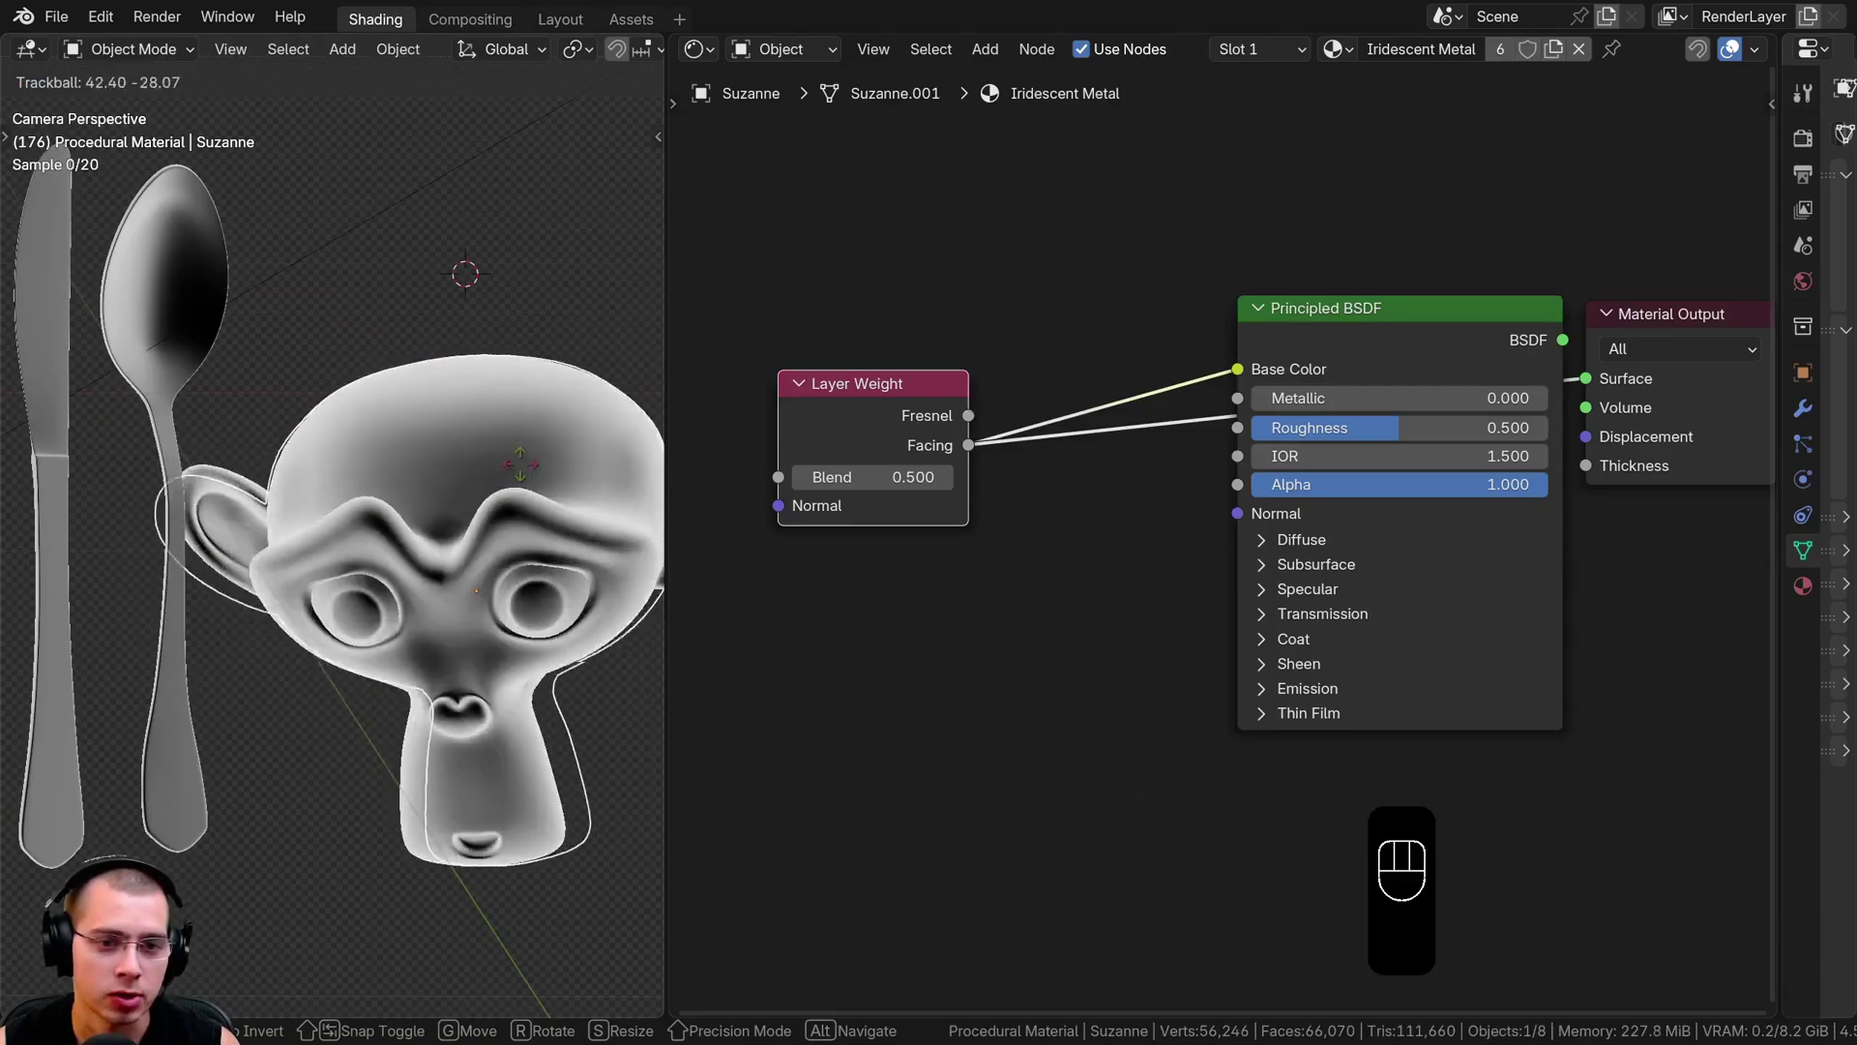
pyautogui.rightClick(510, 502)
pyautogui.keyDown('ctrl'); pyautogui.keyDown('shift'); pyautogui.click(1417, 360); pyautogui.keyUp('shift'); pyautogui.keyUp('ctrl')
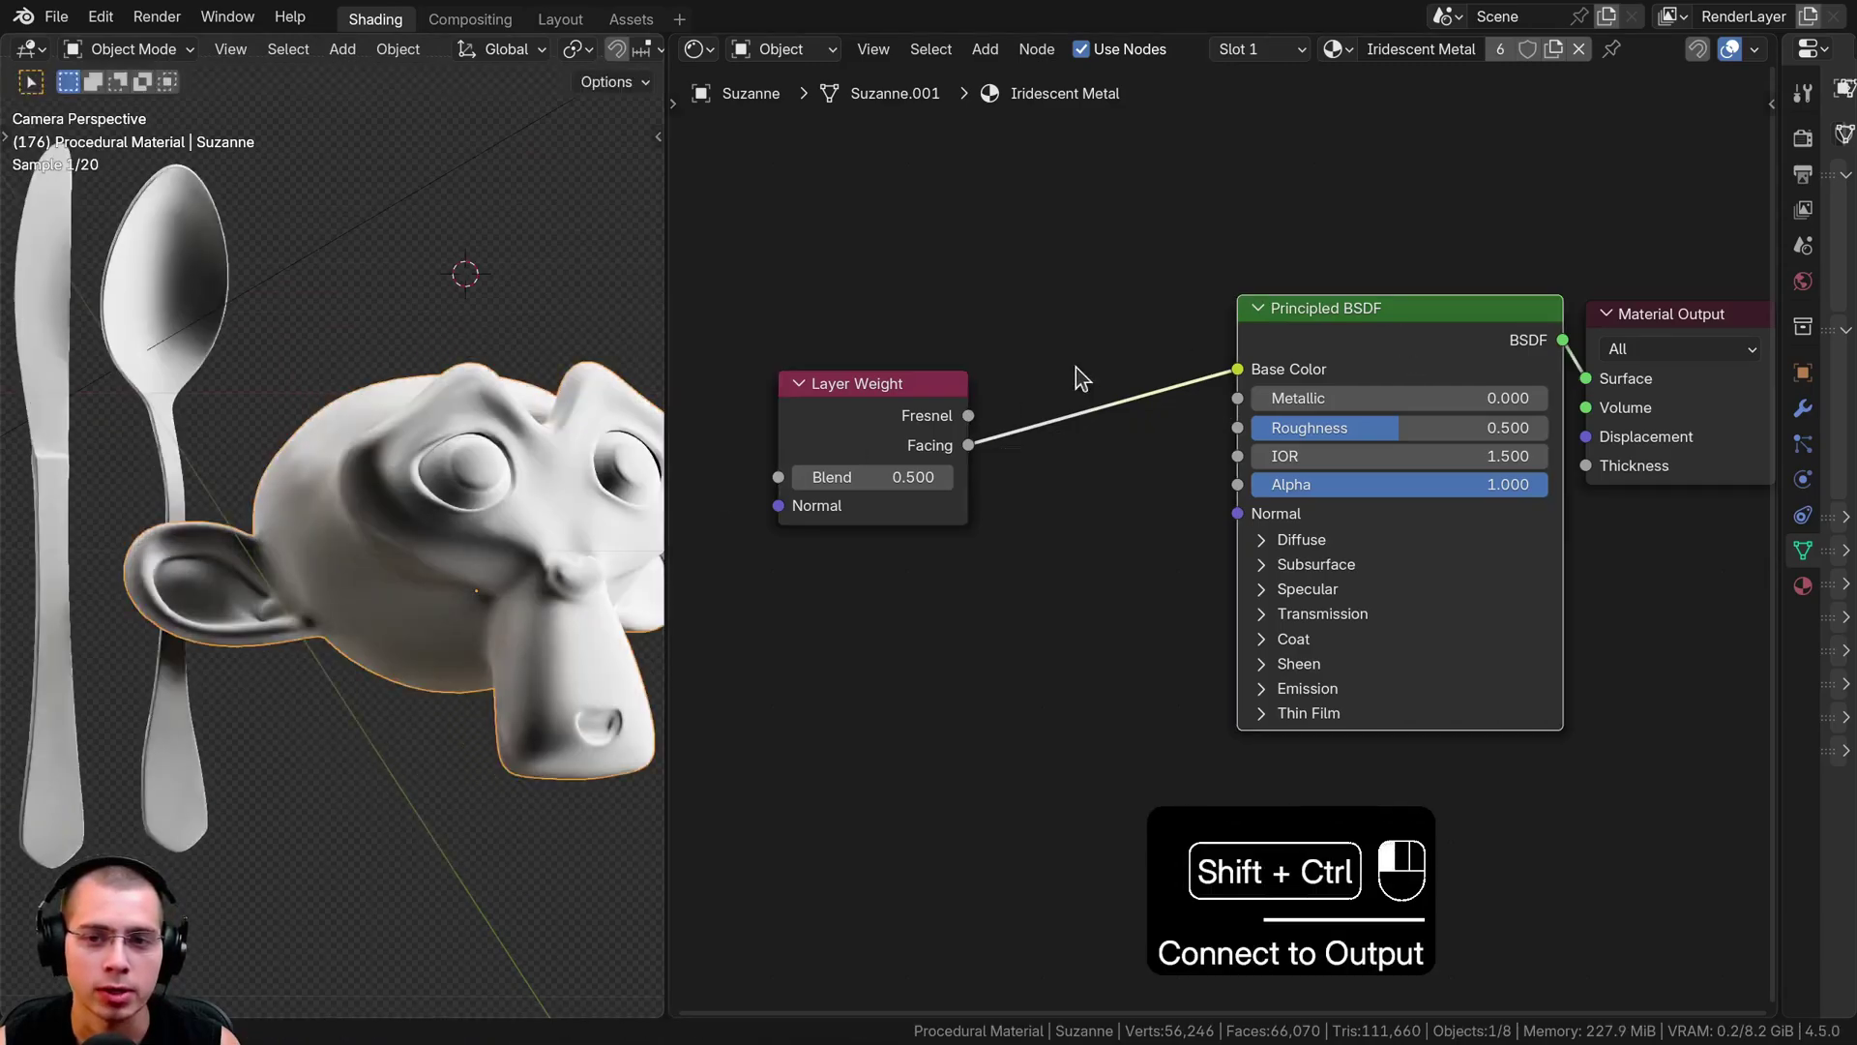
# Make room beside the Layer Weight node and insert a Color Ramp between its Facing output and the Base Color.
pyautogui.scroll(-1, 1074, 373)
pyautogui.moveTo(957, 427); pyautogui.dragTo(788, 444)
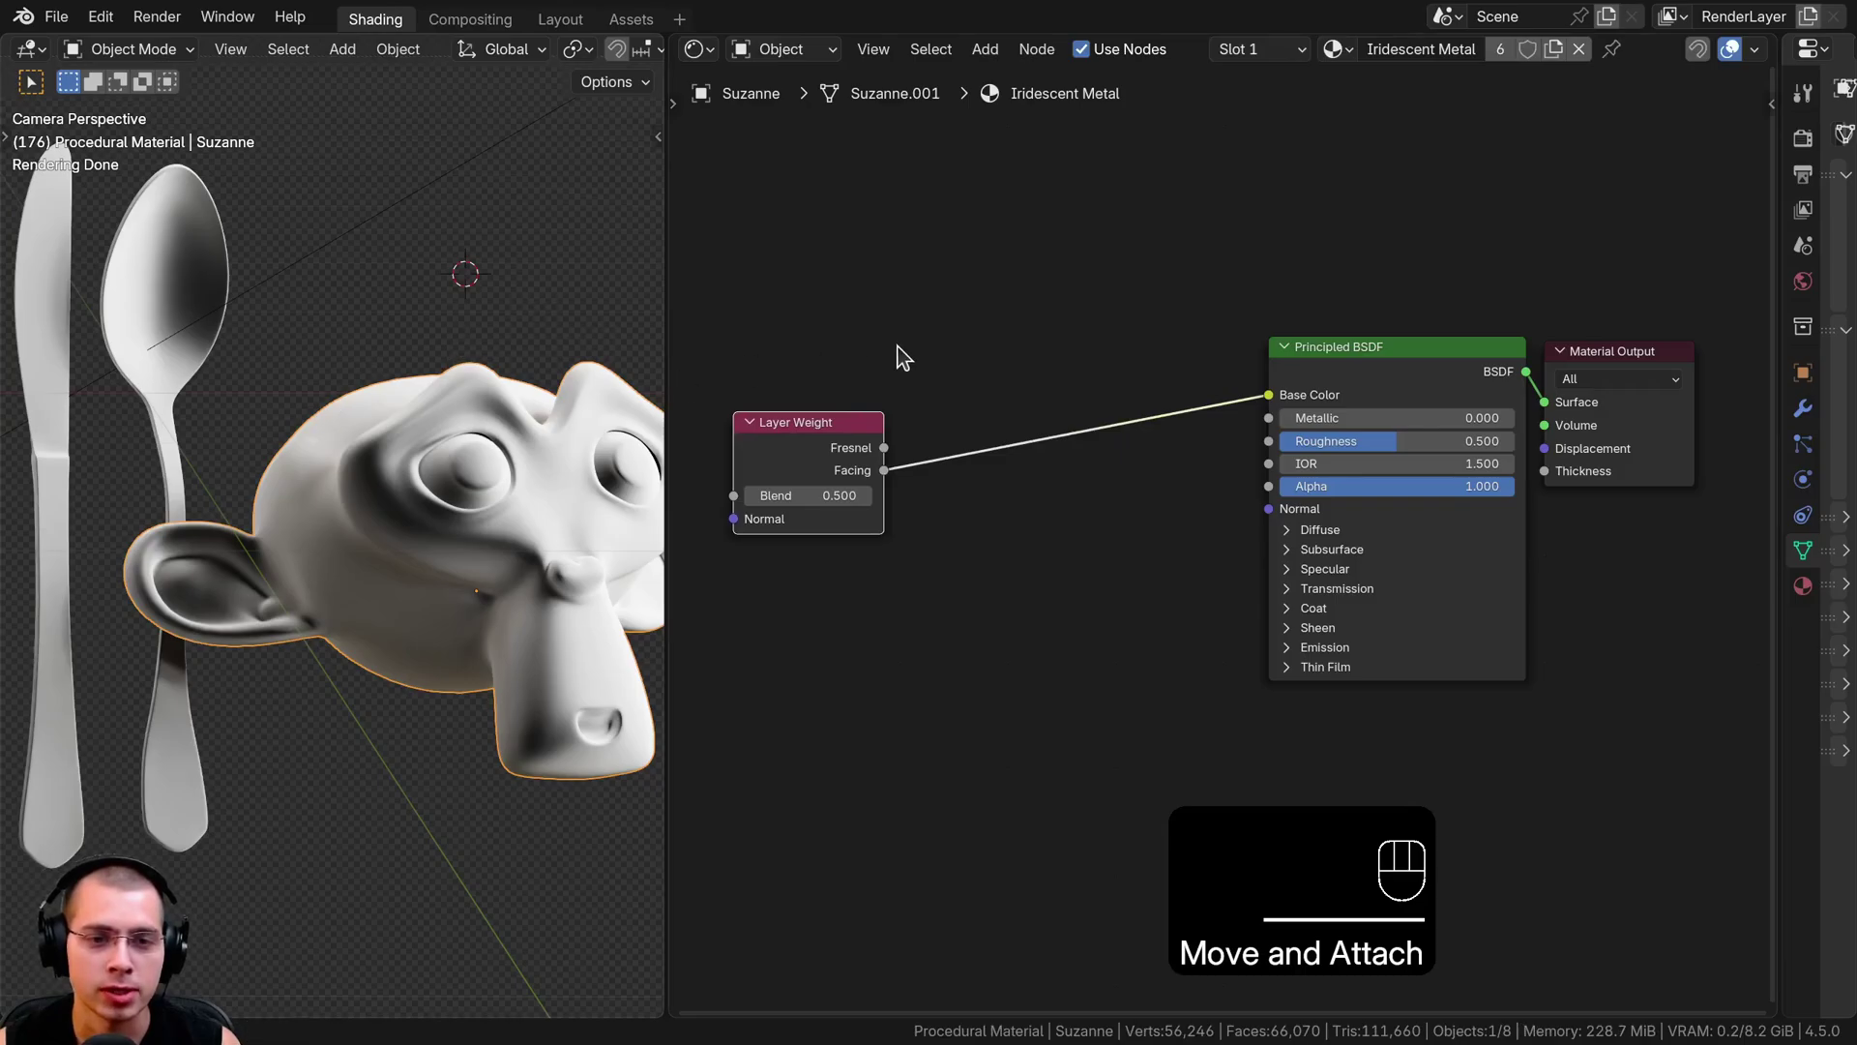
pyautogui.moveTo(898, 346); pyautogui.dragTo(918, 343, button='middle')
pyautogui.hotkey('shift', 'a')
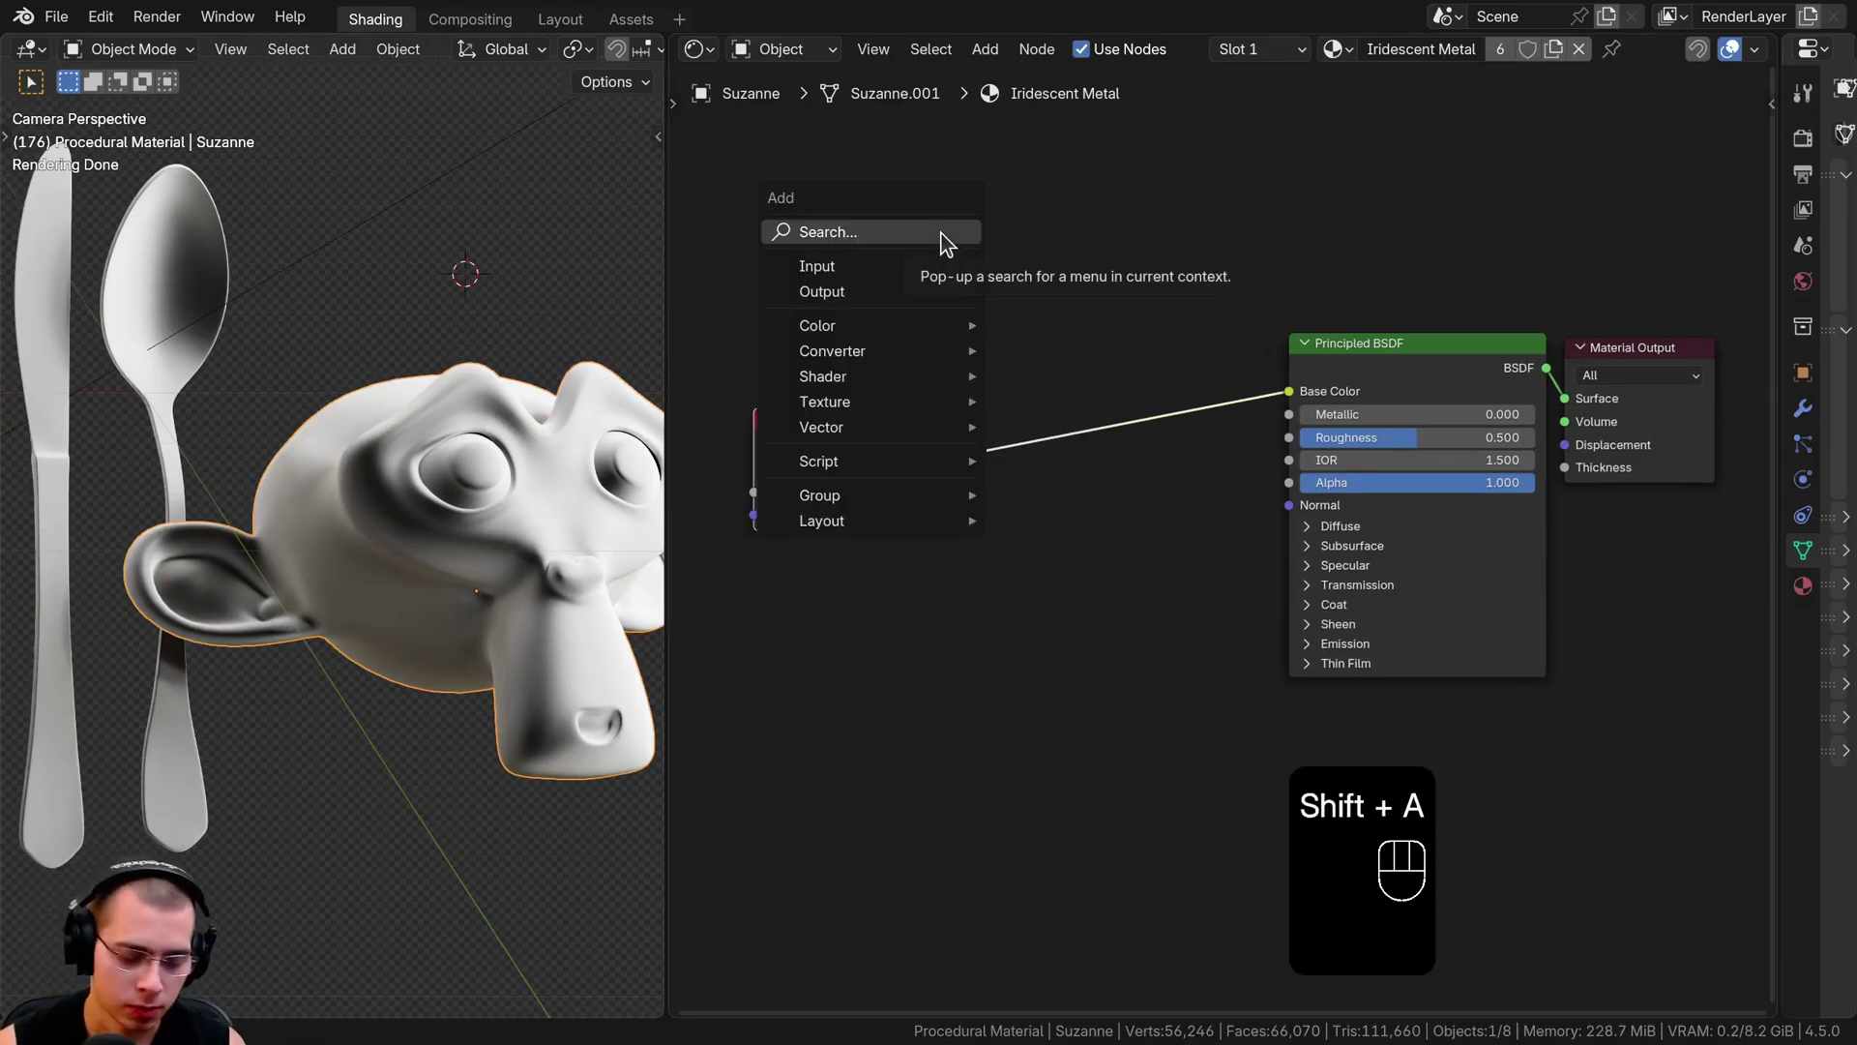
pyautogui.write('colrmap')
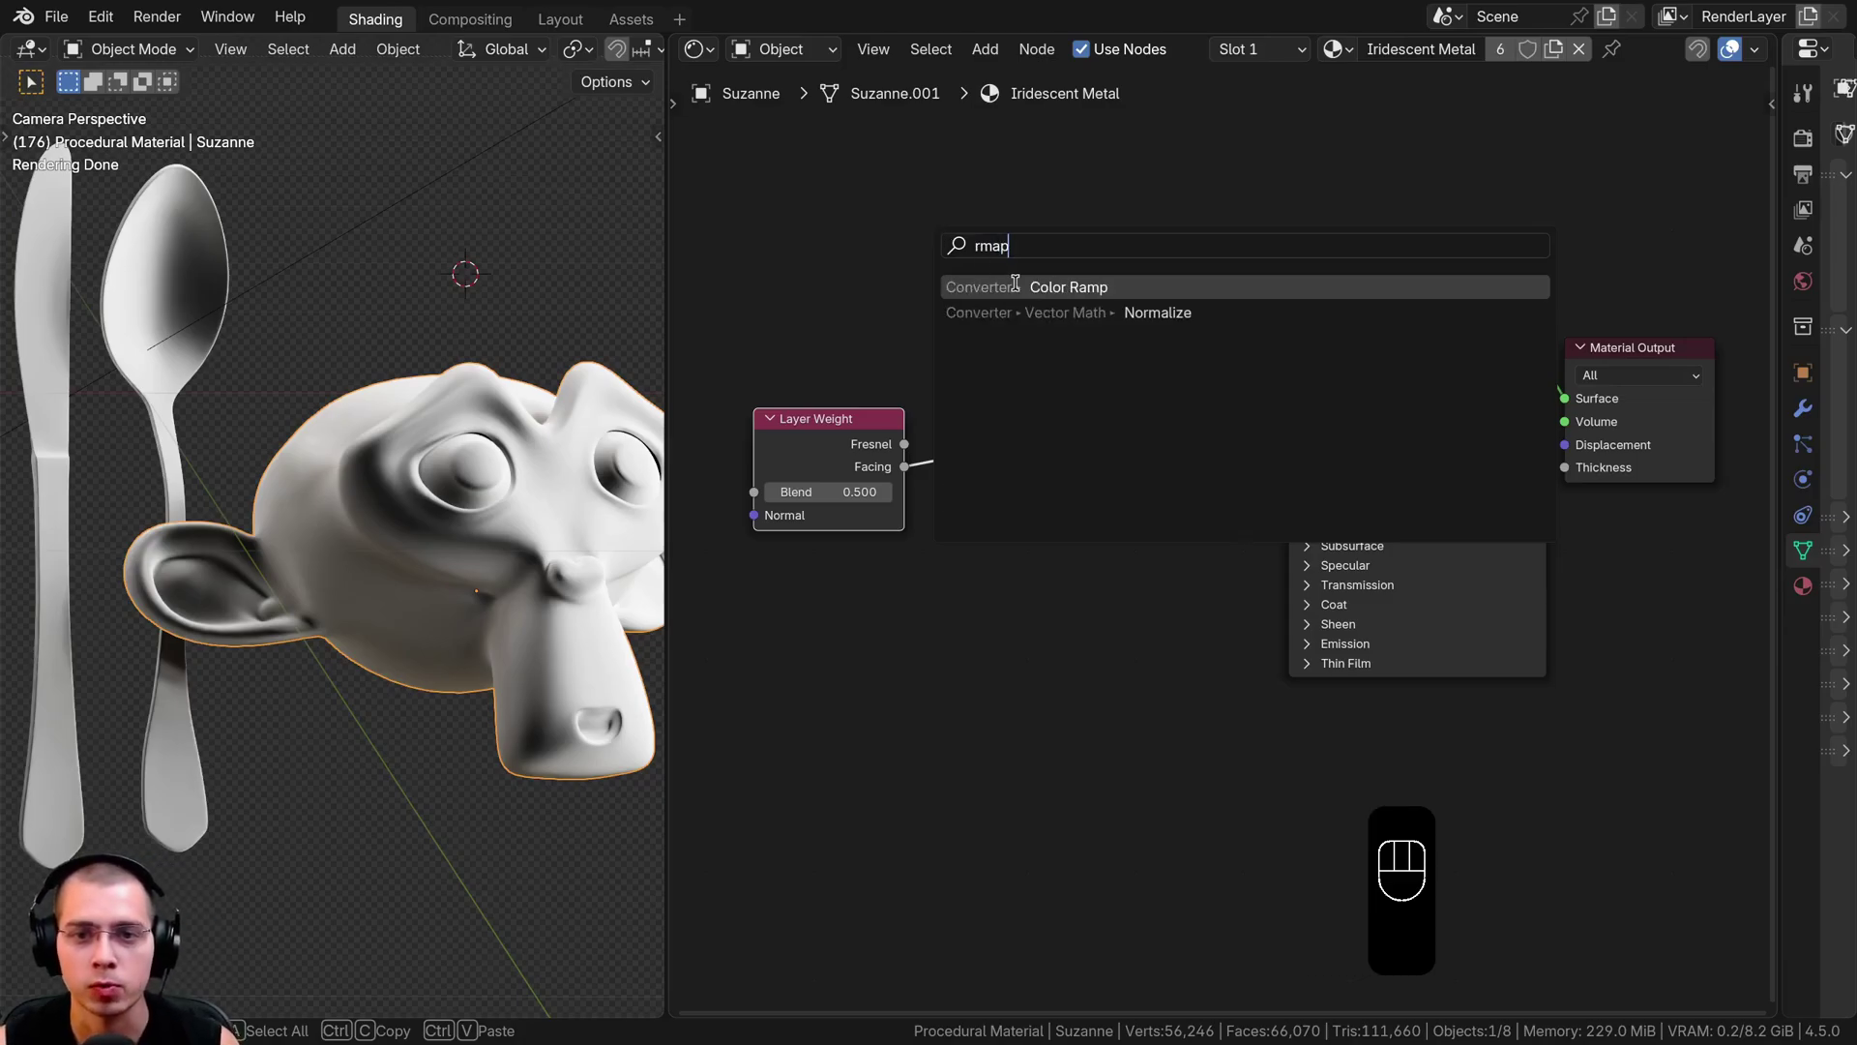
pyautogui.click(1015, 286)
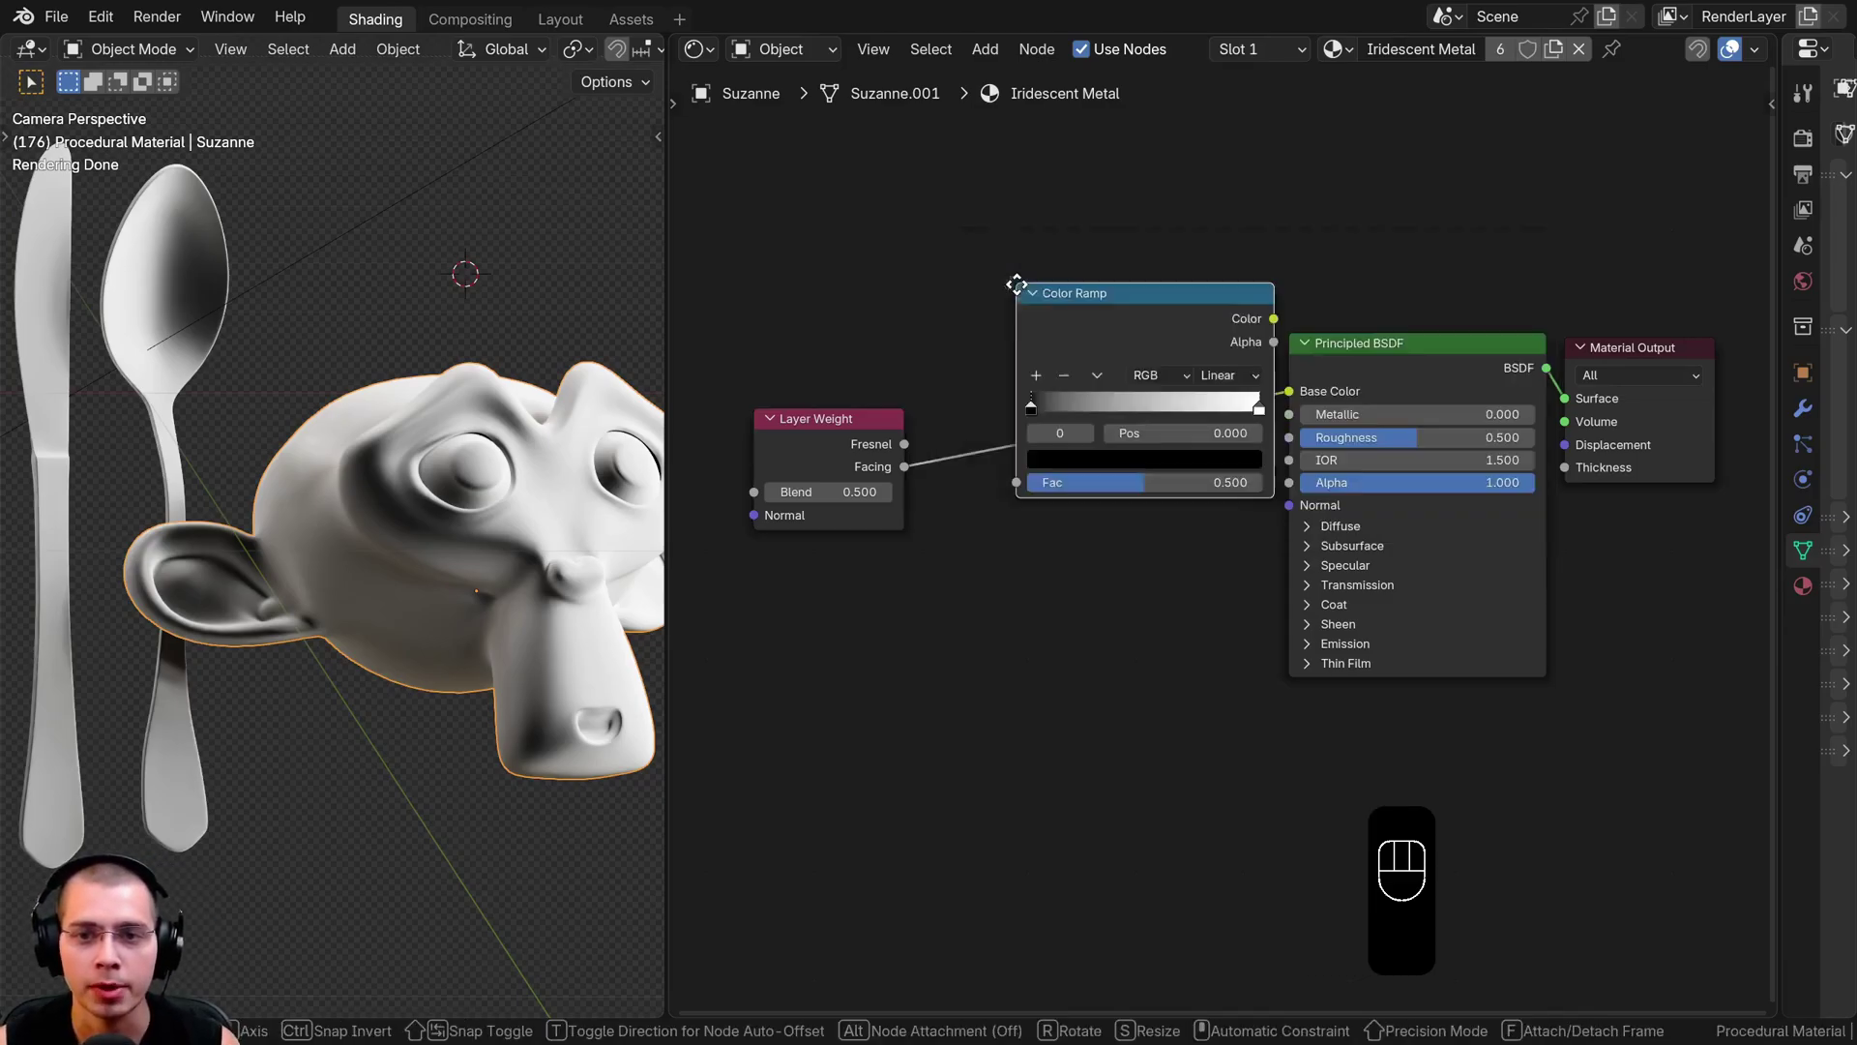
pyautogui.click(999, 373)
# Move the Color Ramp's white stop to position 0.209.
pyautogui.scroll(3, 877, 432)
pyautogui.moveTo(877, 432); pyautogui.dragTo(1009, 451, button='middle')
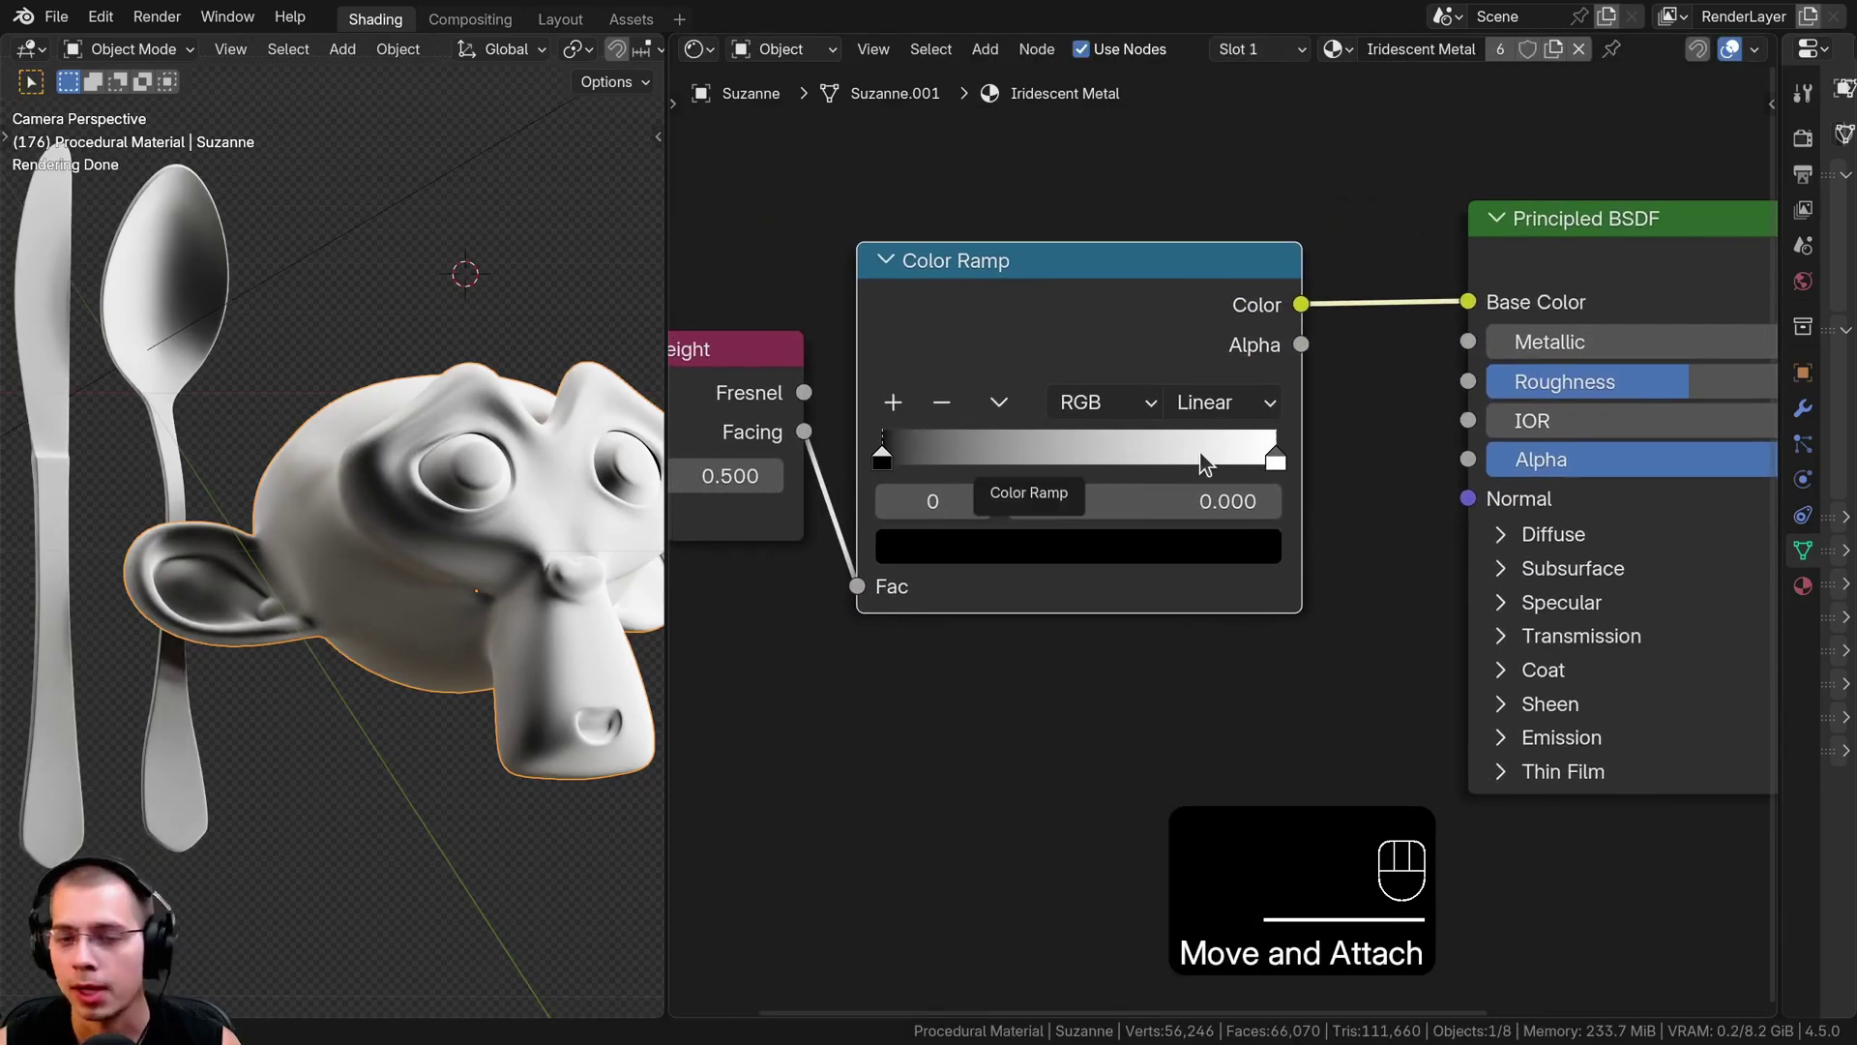
pyautogui.moveTo(1255, 460); pyautogui.dragTo(1006, 453)
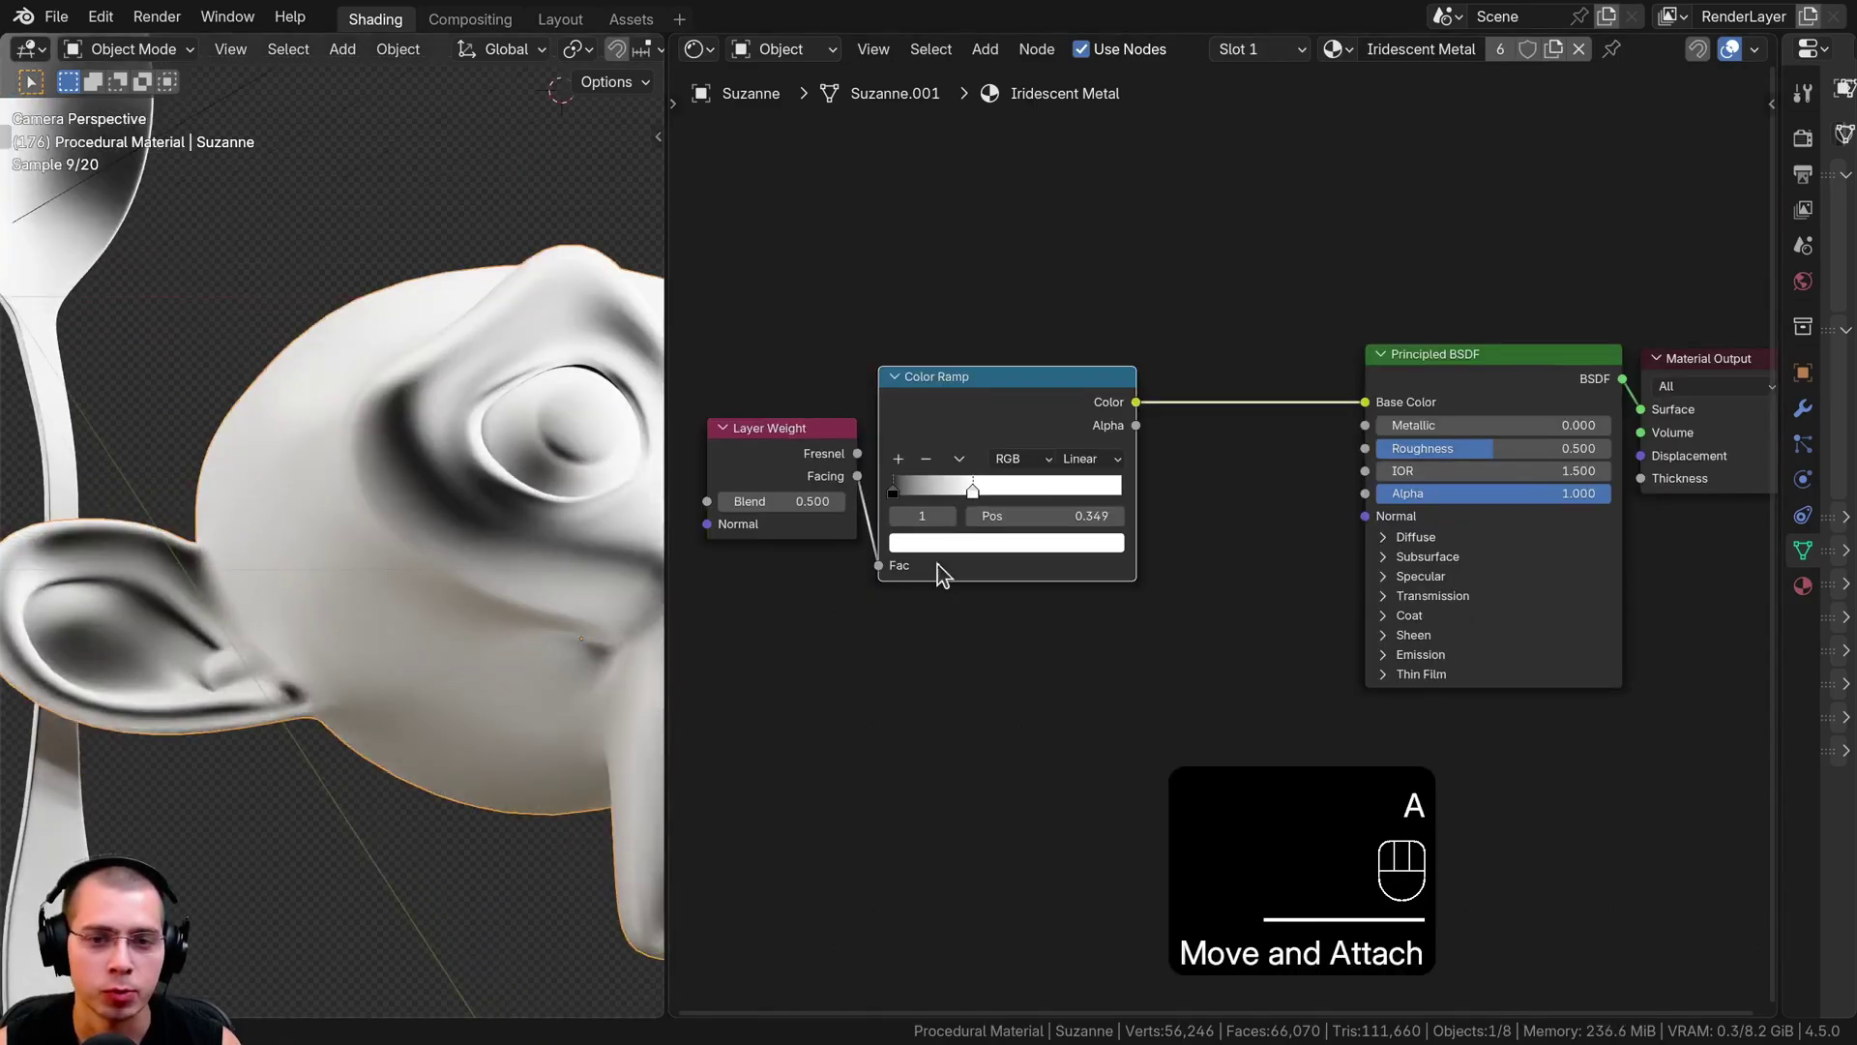
pyautogui.moveTo(976, 489)
pyautogui.mouseDown()
pyautogui.moveTo(1035, 490)
pyautogui.moveTo(956, 492)
pyautogui.mouseUp()
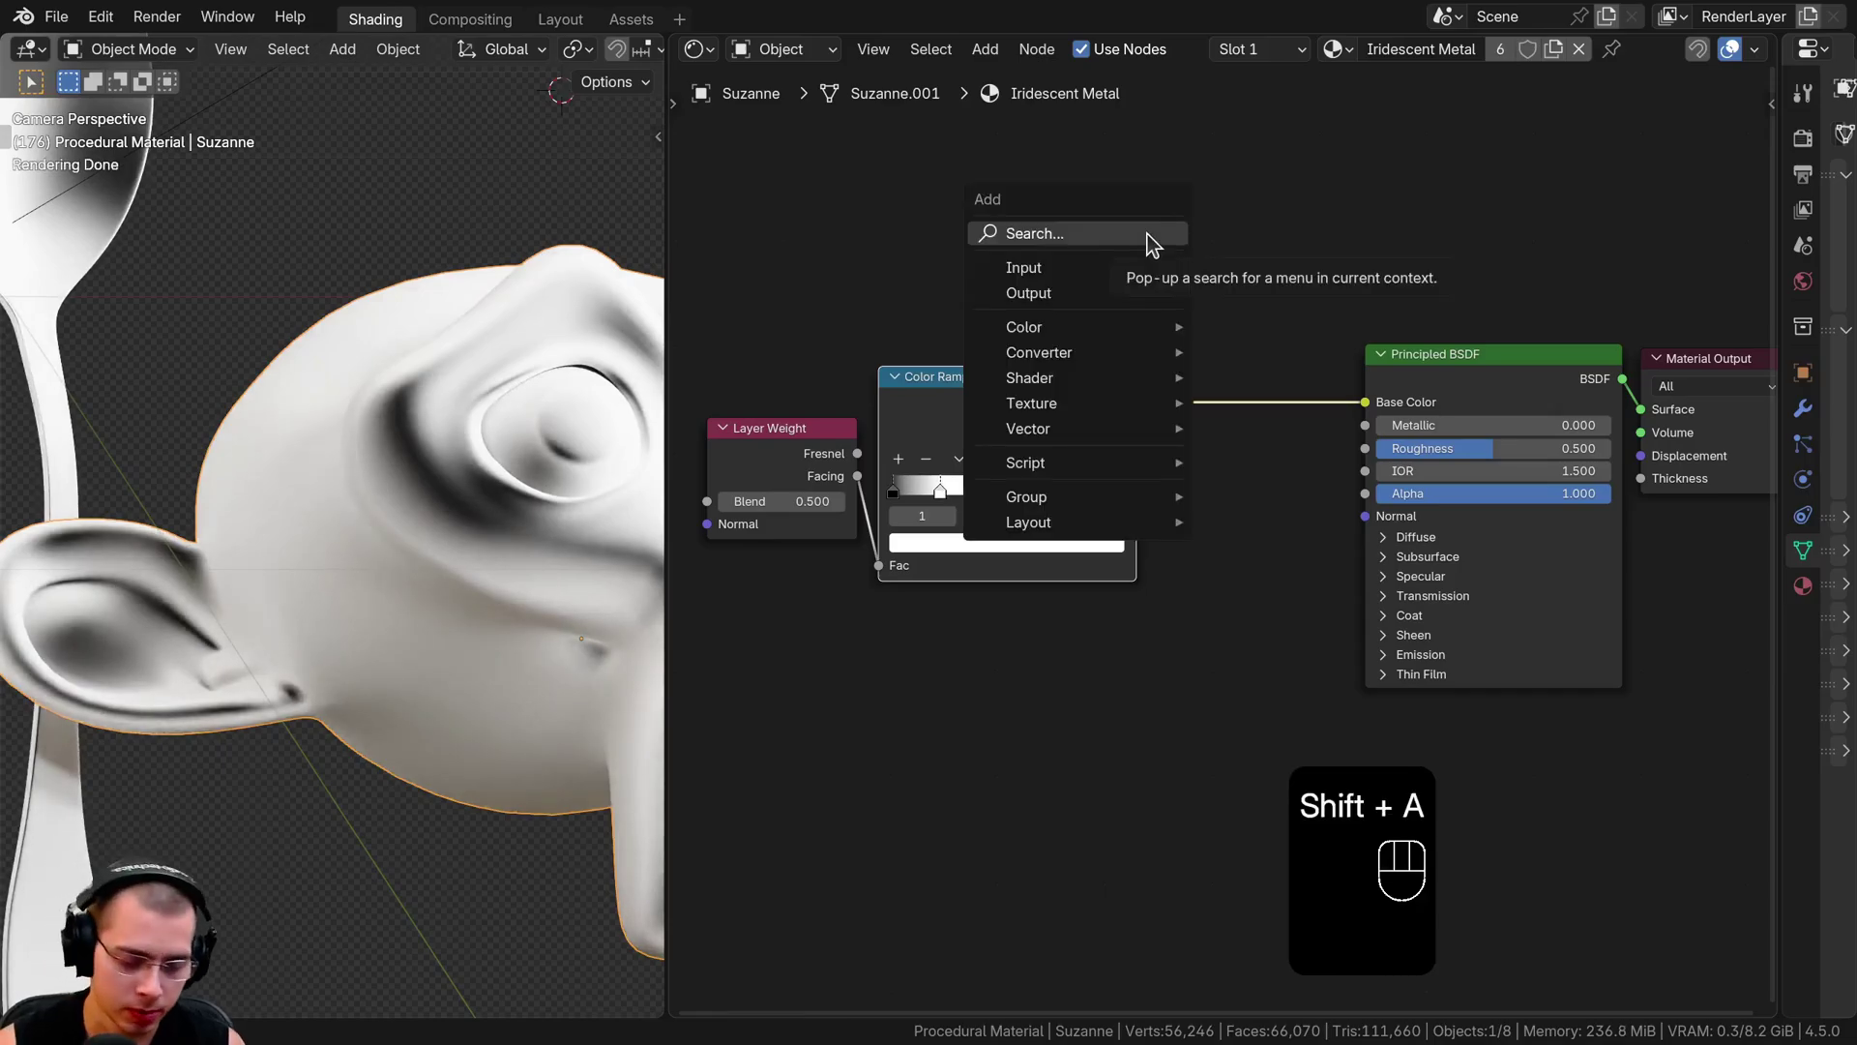
# Insert a Mix Color node between the Color Ramp and the Base Color, with the ramp's Color driving its Factor.
pyautogui.write('mix c')
pyautogui.click(1204, 288)
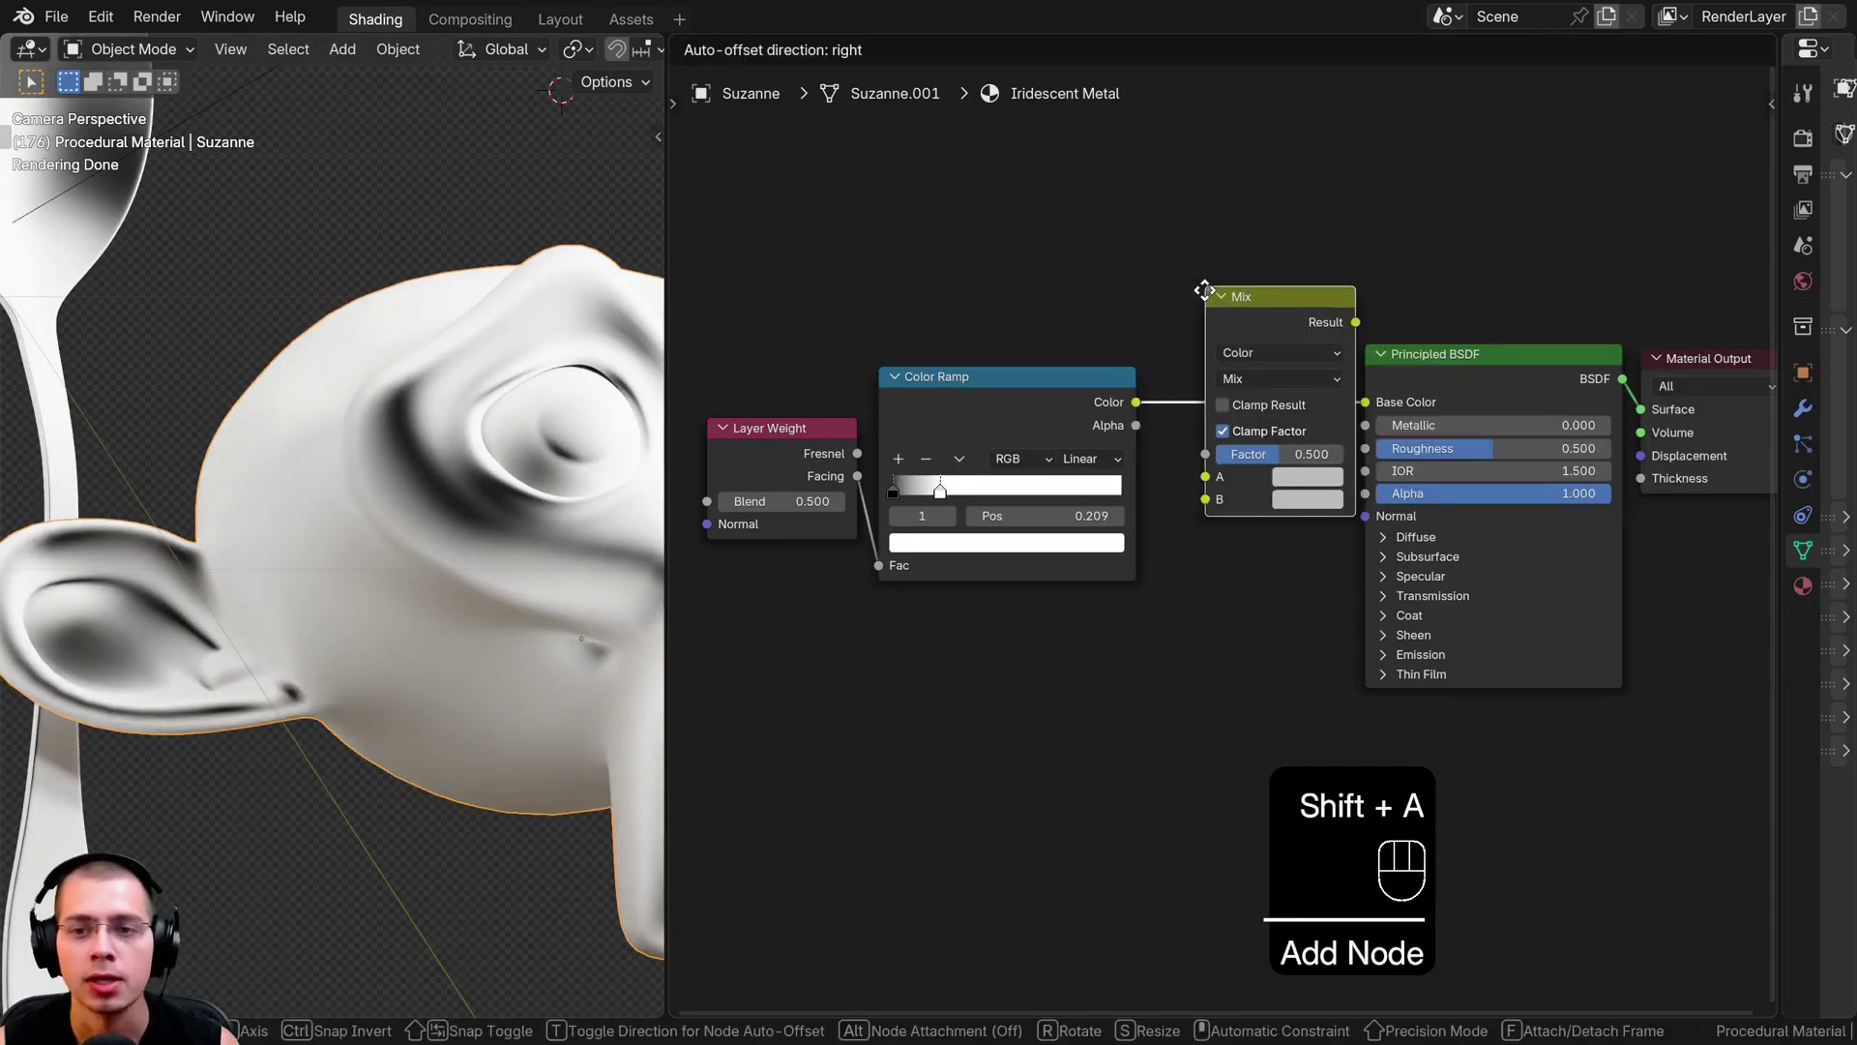
pyautogui.click(1248, 332)
pyautogui.moveTo(1166, 506)
pyautogui.mouseDown()
pyautogui.moveTo(1150, 467)
pyautogui.moveTo(1145, 503)
pyautogui.moveTo(1165, 484)
pyautogui.mouseUp()
pyautogui.moveTo(1225, 339); pyautogui.dragTo(1217, 340)
# Set the Mix node's color A to orange #F17100FF and its color B to magenta.
pyautogui.scroll(2, 1267, 528)
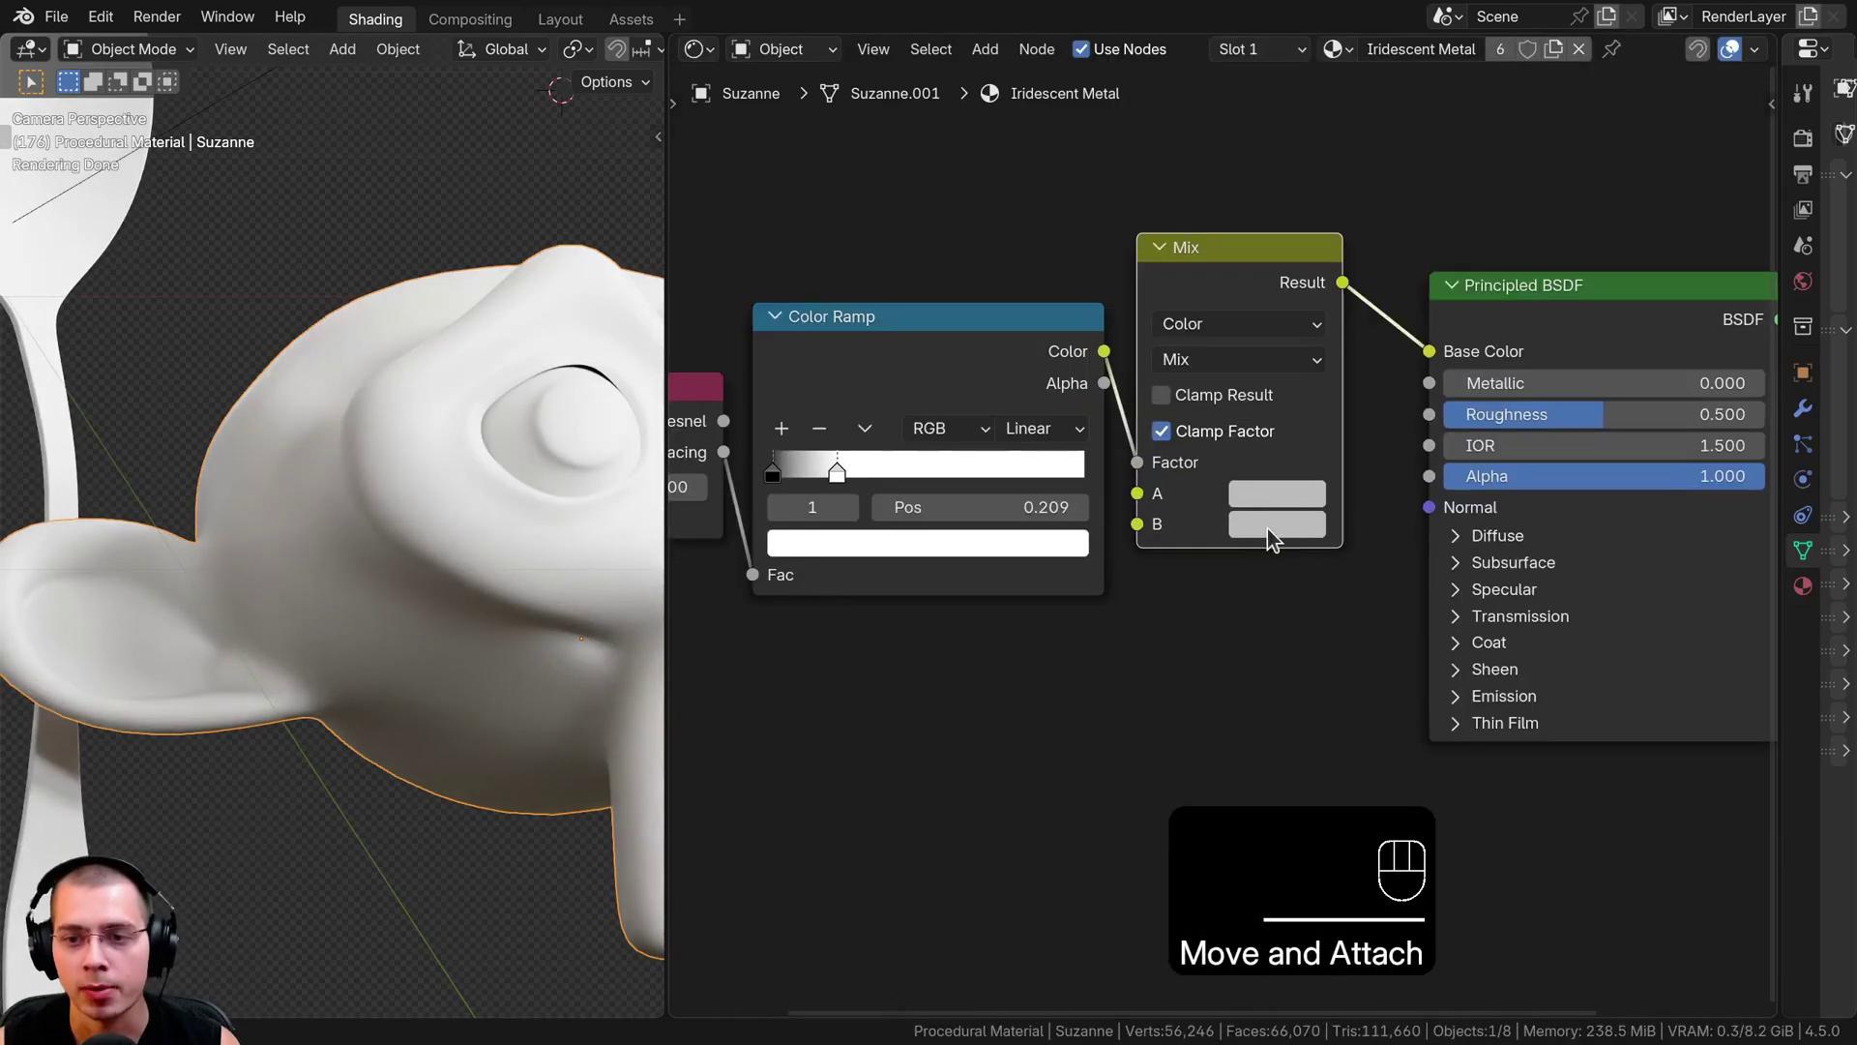
pyautogui.scroll(1, 1262, 490)
pyautogui.moveTo(1331, 426); pyautogui.dragTo(1313, 431, button='middle')
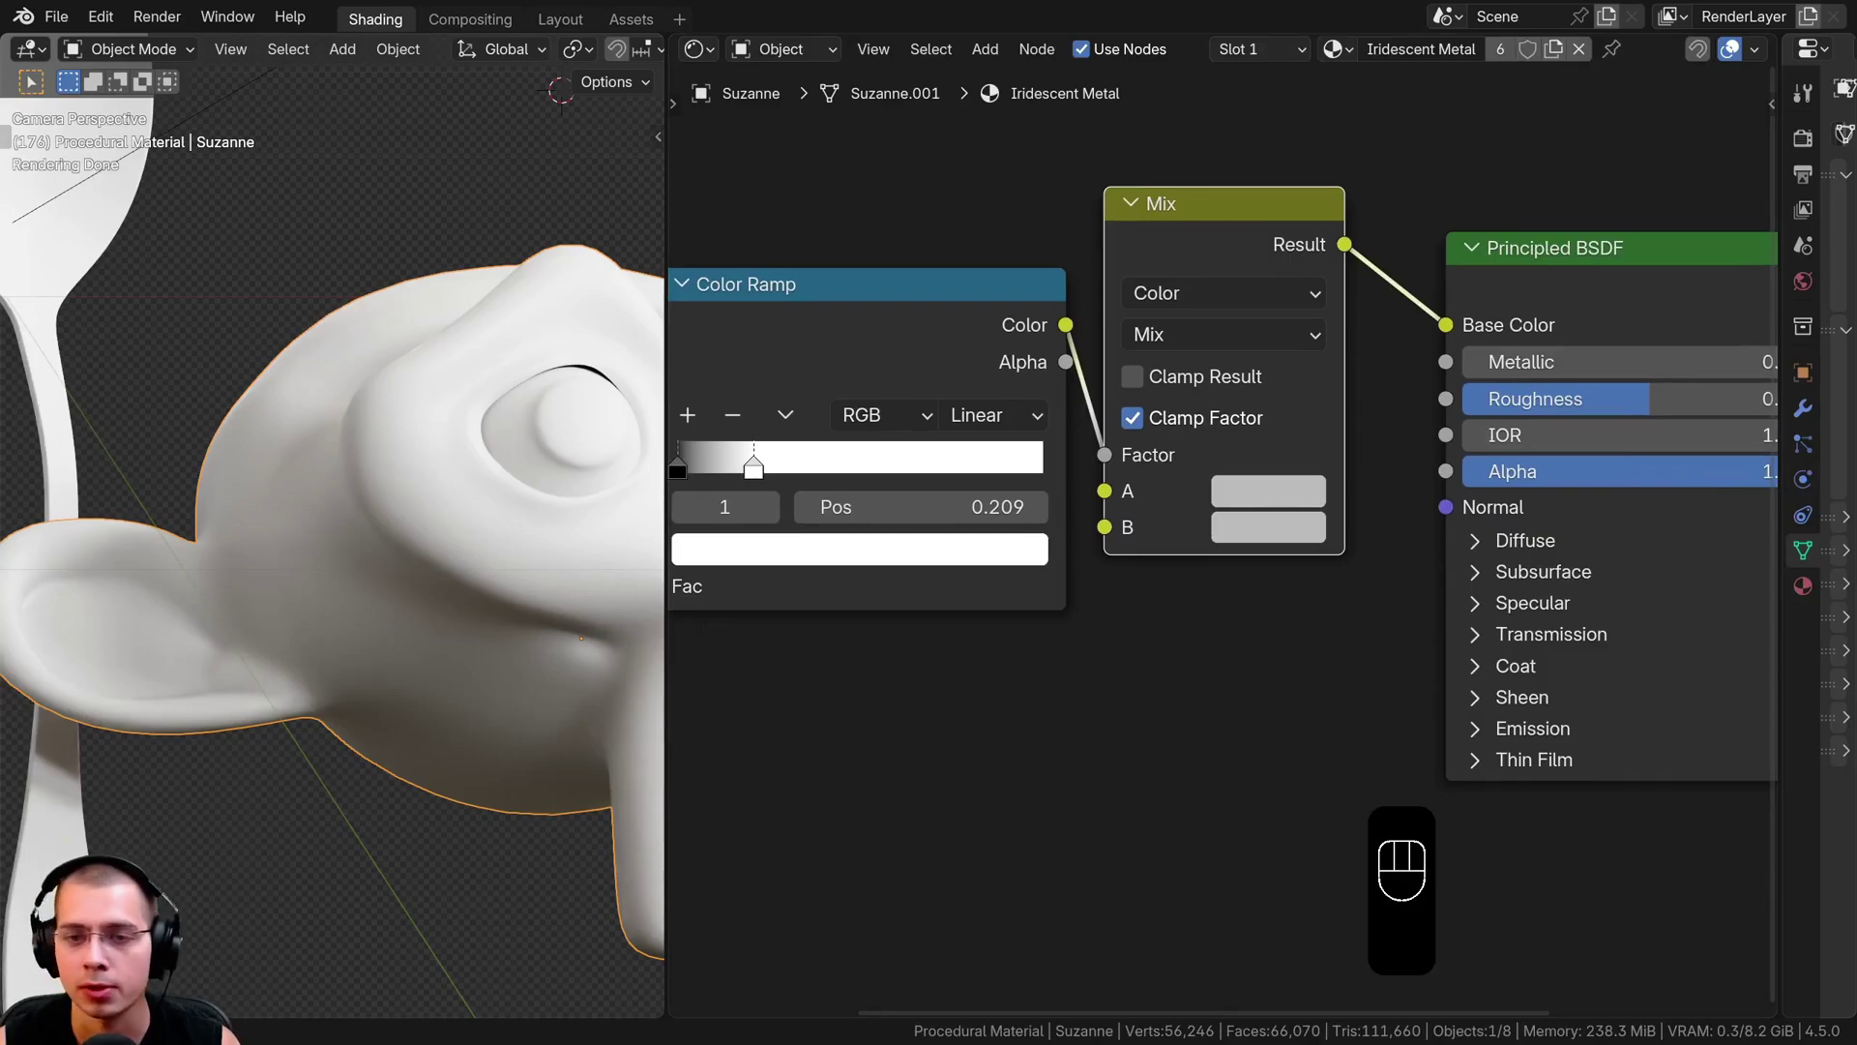
pyautogui.hotkey('ctrl', 'v')
pyautogui.hotkey('ctrl', 'v')
pyautogui.scroll(-2, 1256, 468)
pyautogui.click(1258, 472)
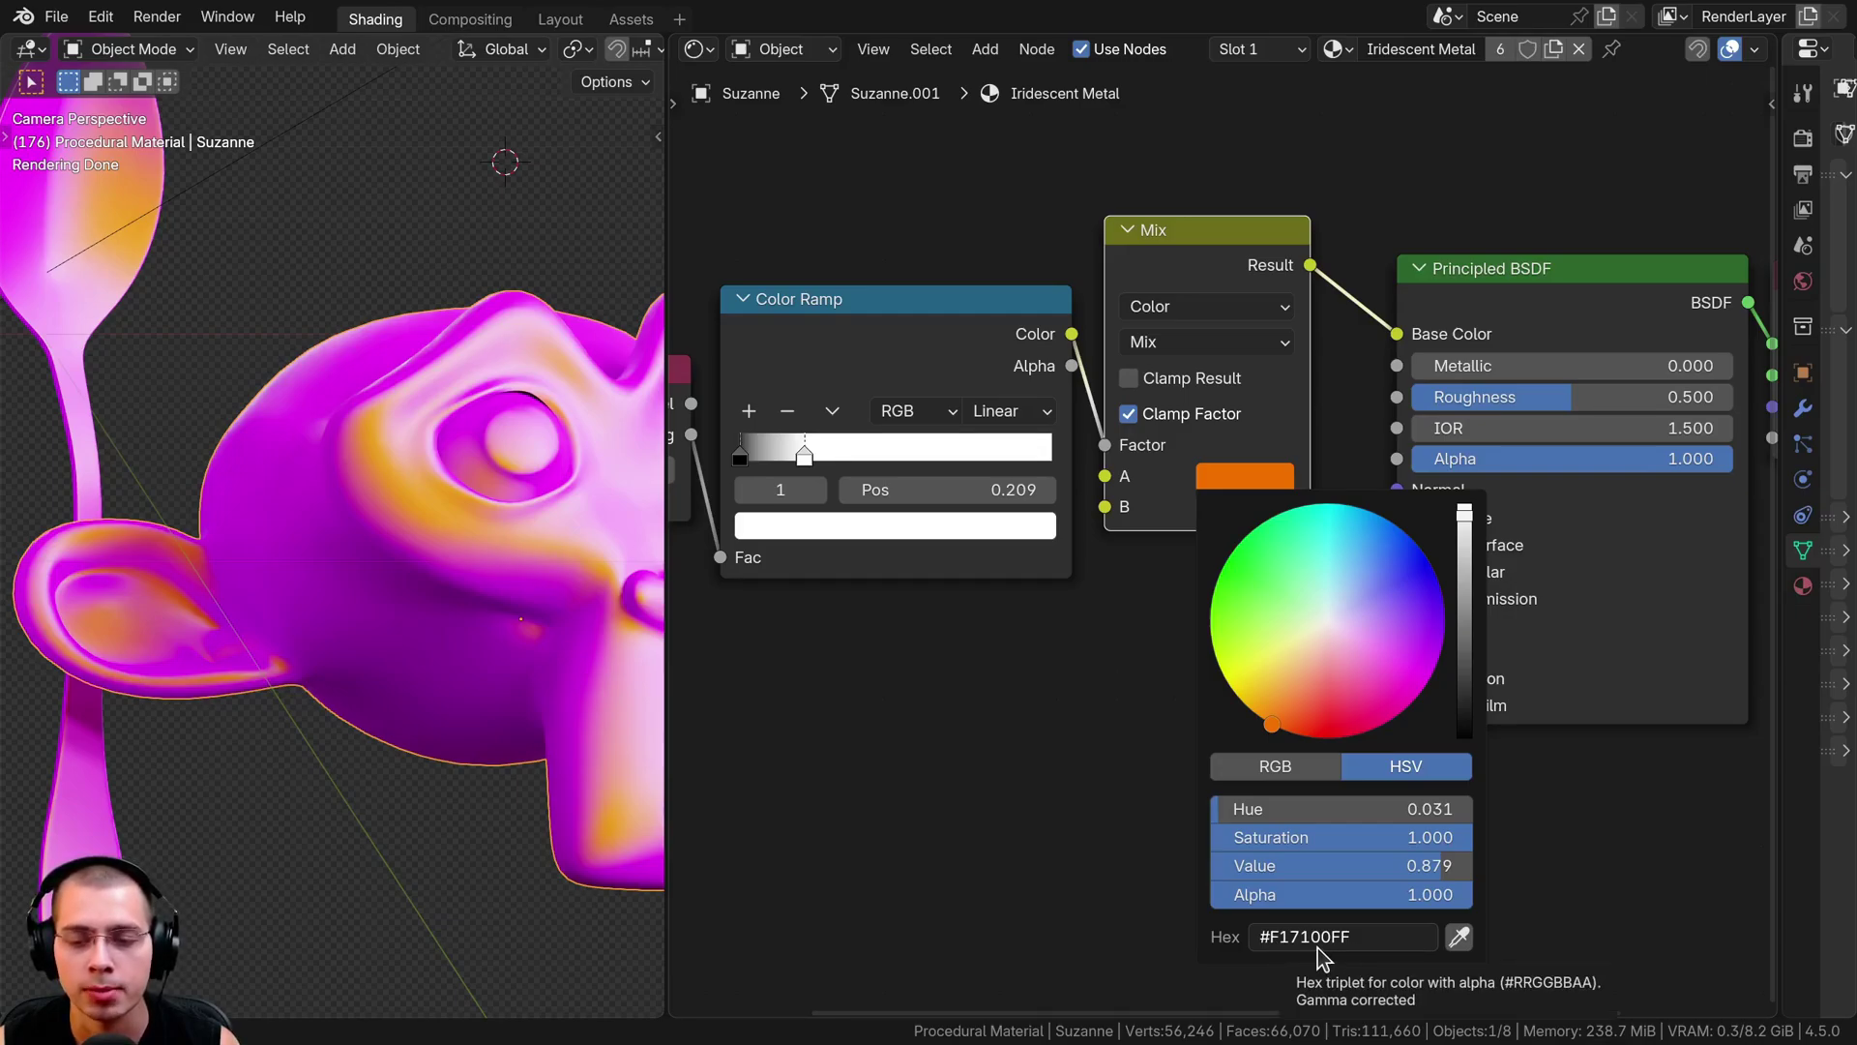
pyautogui.moveTo(1333, 541); pyautogui.dragTo(1318, 318, button='middle')
pyautogui.scroll(3, 1318, 317)
pyautogui.click(1199, 275)
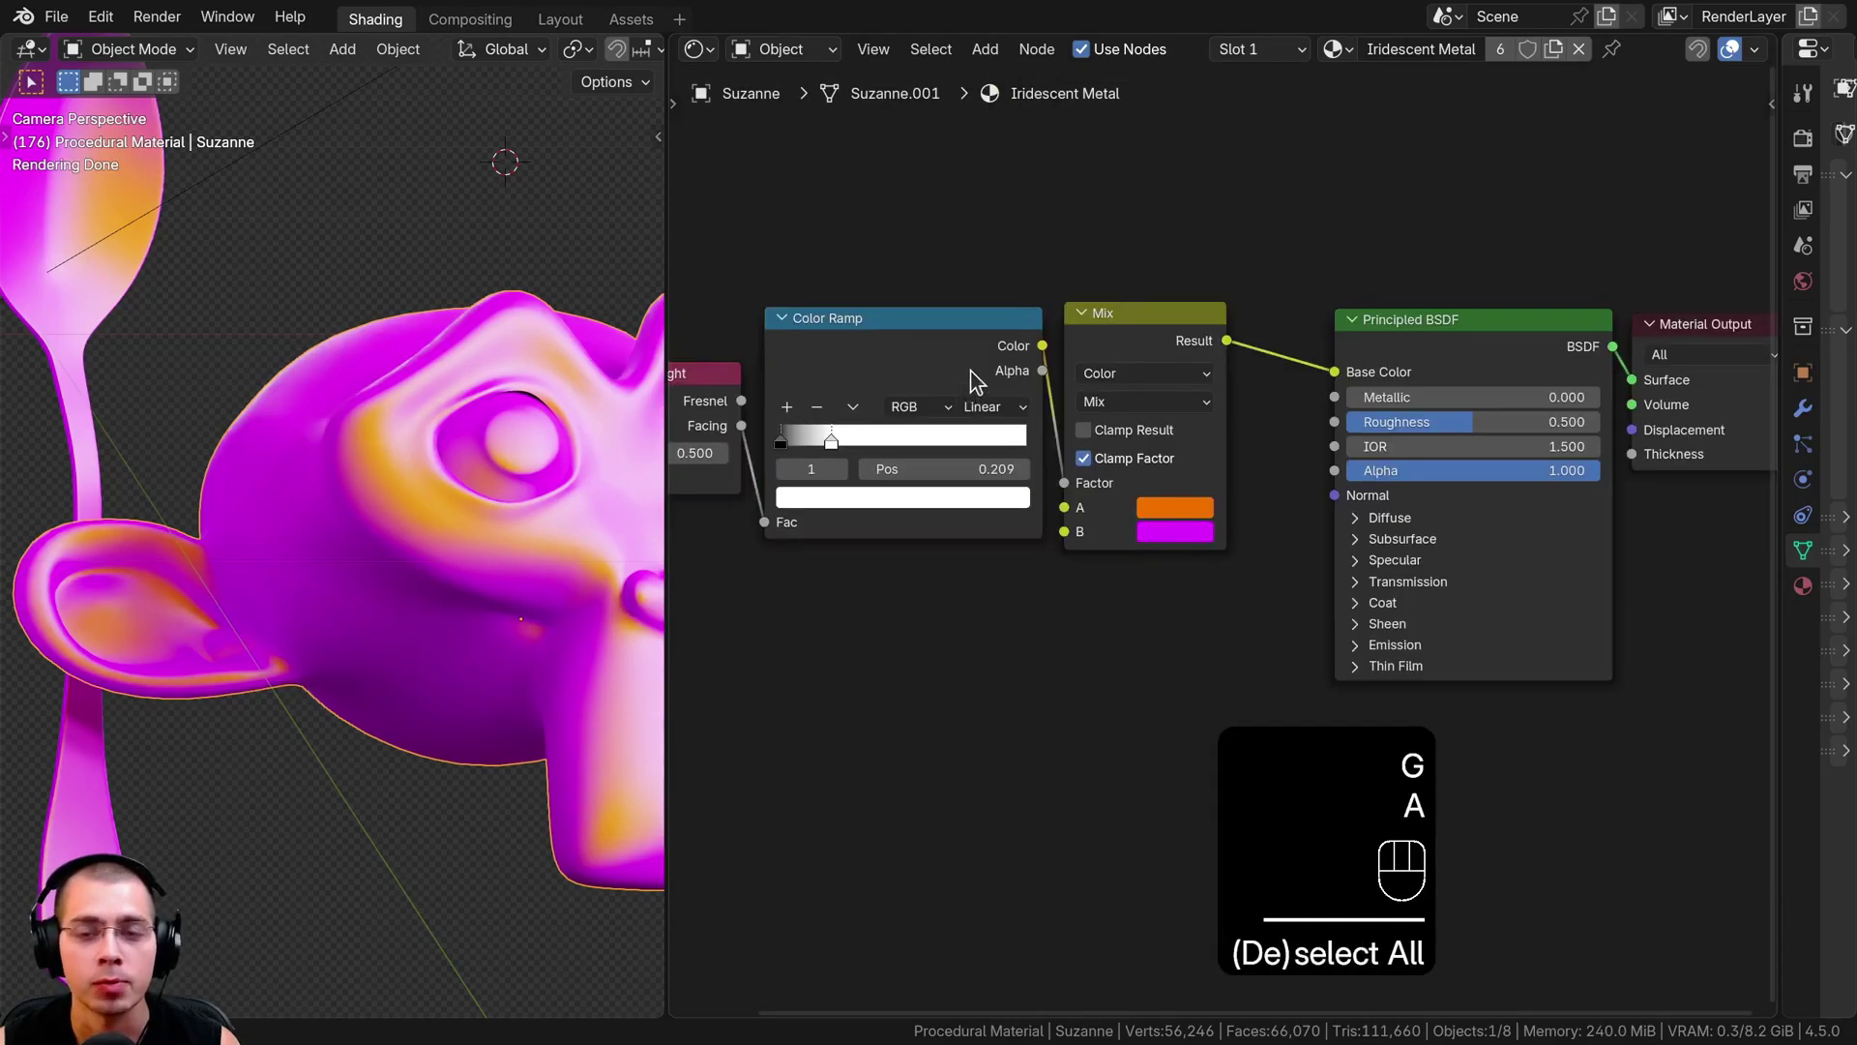
# Duplicate the Color Ramp and Mix nodes with their incoming links kept, and place the copies below the originals.
pyautogui.scroll(-4, 974, 377)
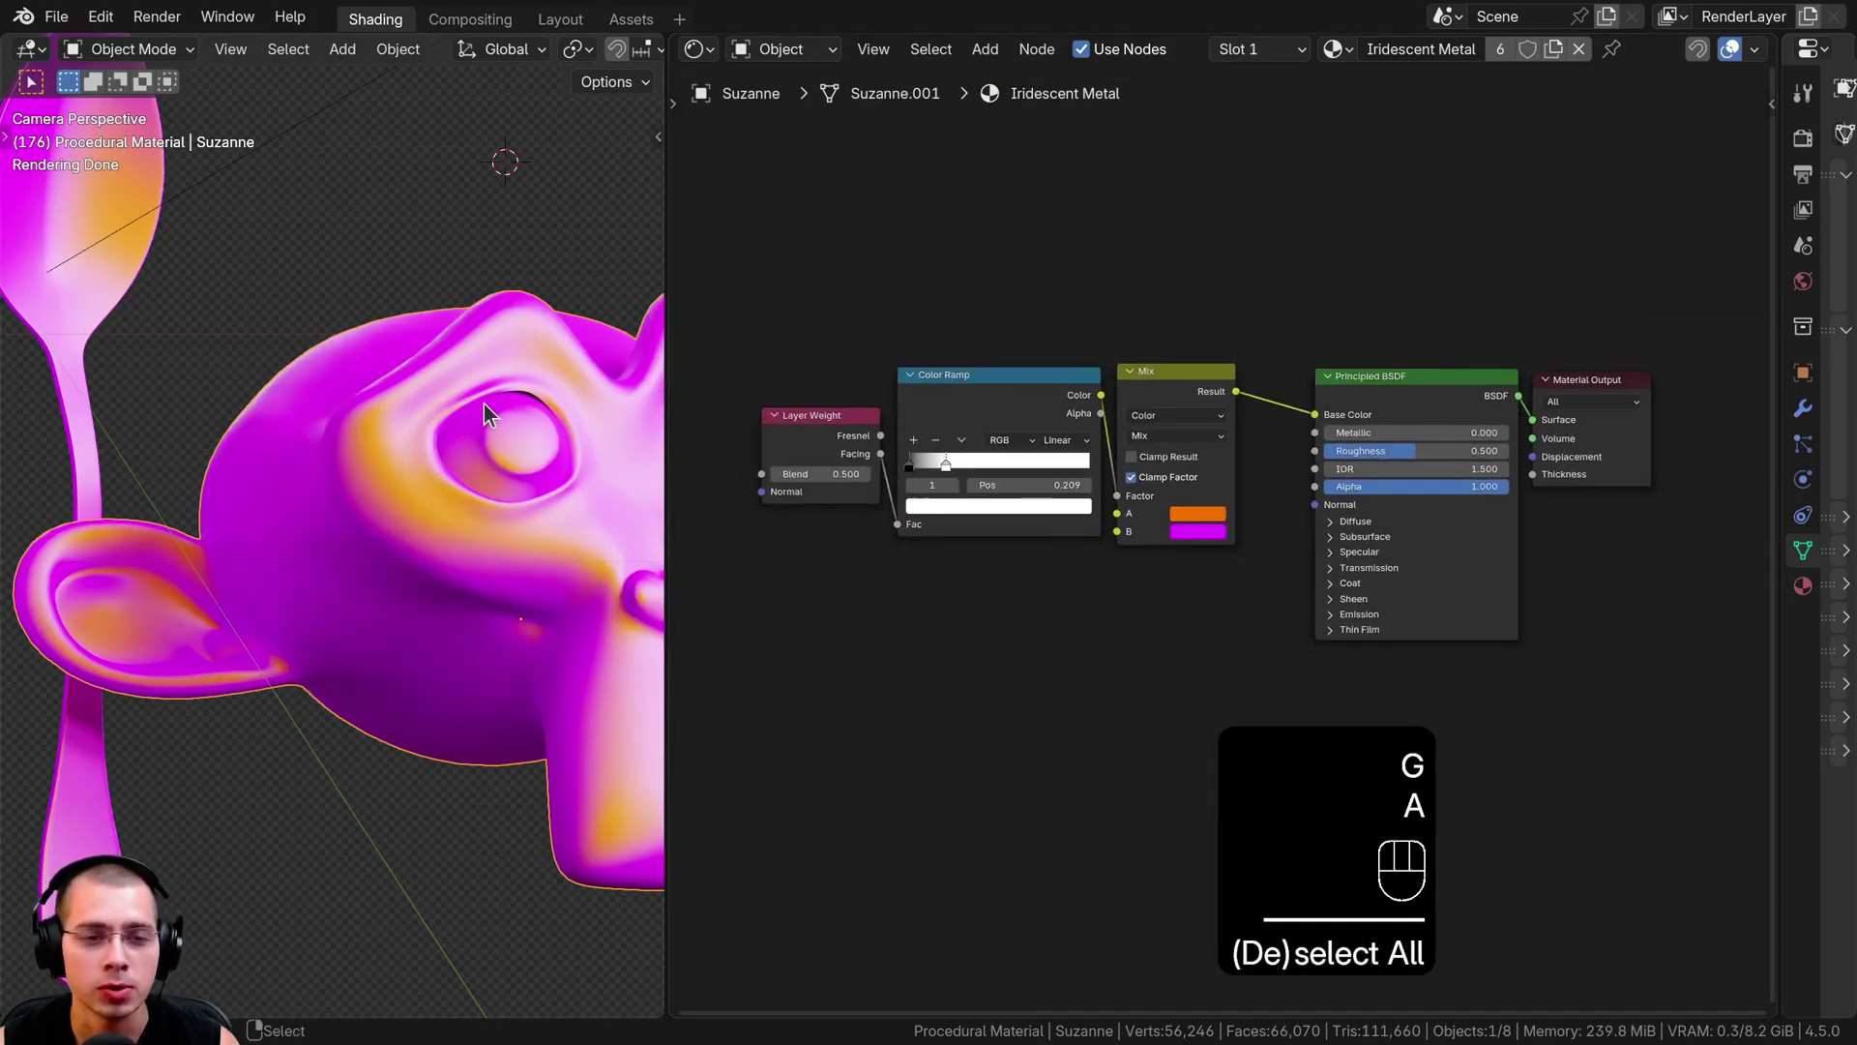
pyautogui.scroll(-1, 484, 402)
pyautogui.keyDown('shift'); pyautogui.moveTo(466, 403); pyautogui.dragTo(393, 404, button='middle'); pyautogui.keyUp('shift')
pyautogui.moveTo(1104, 471); pyautogui.dragTo(1117, 458, button='middle')
pyautogui.moveTo(989, 210); pyautogui.dragTo(1158, 368)
pyautogui.moveTo(1159, 367); pyautogui.dragTo(1157, 324, button='middle')
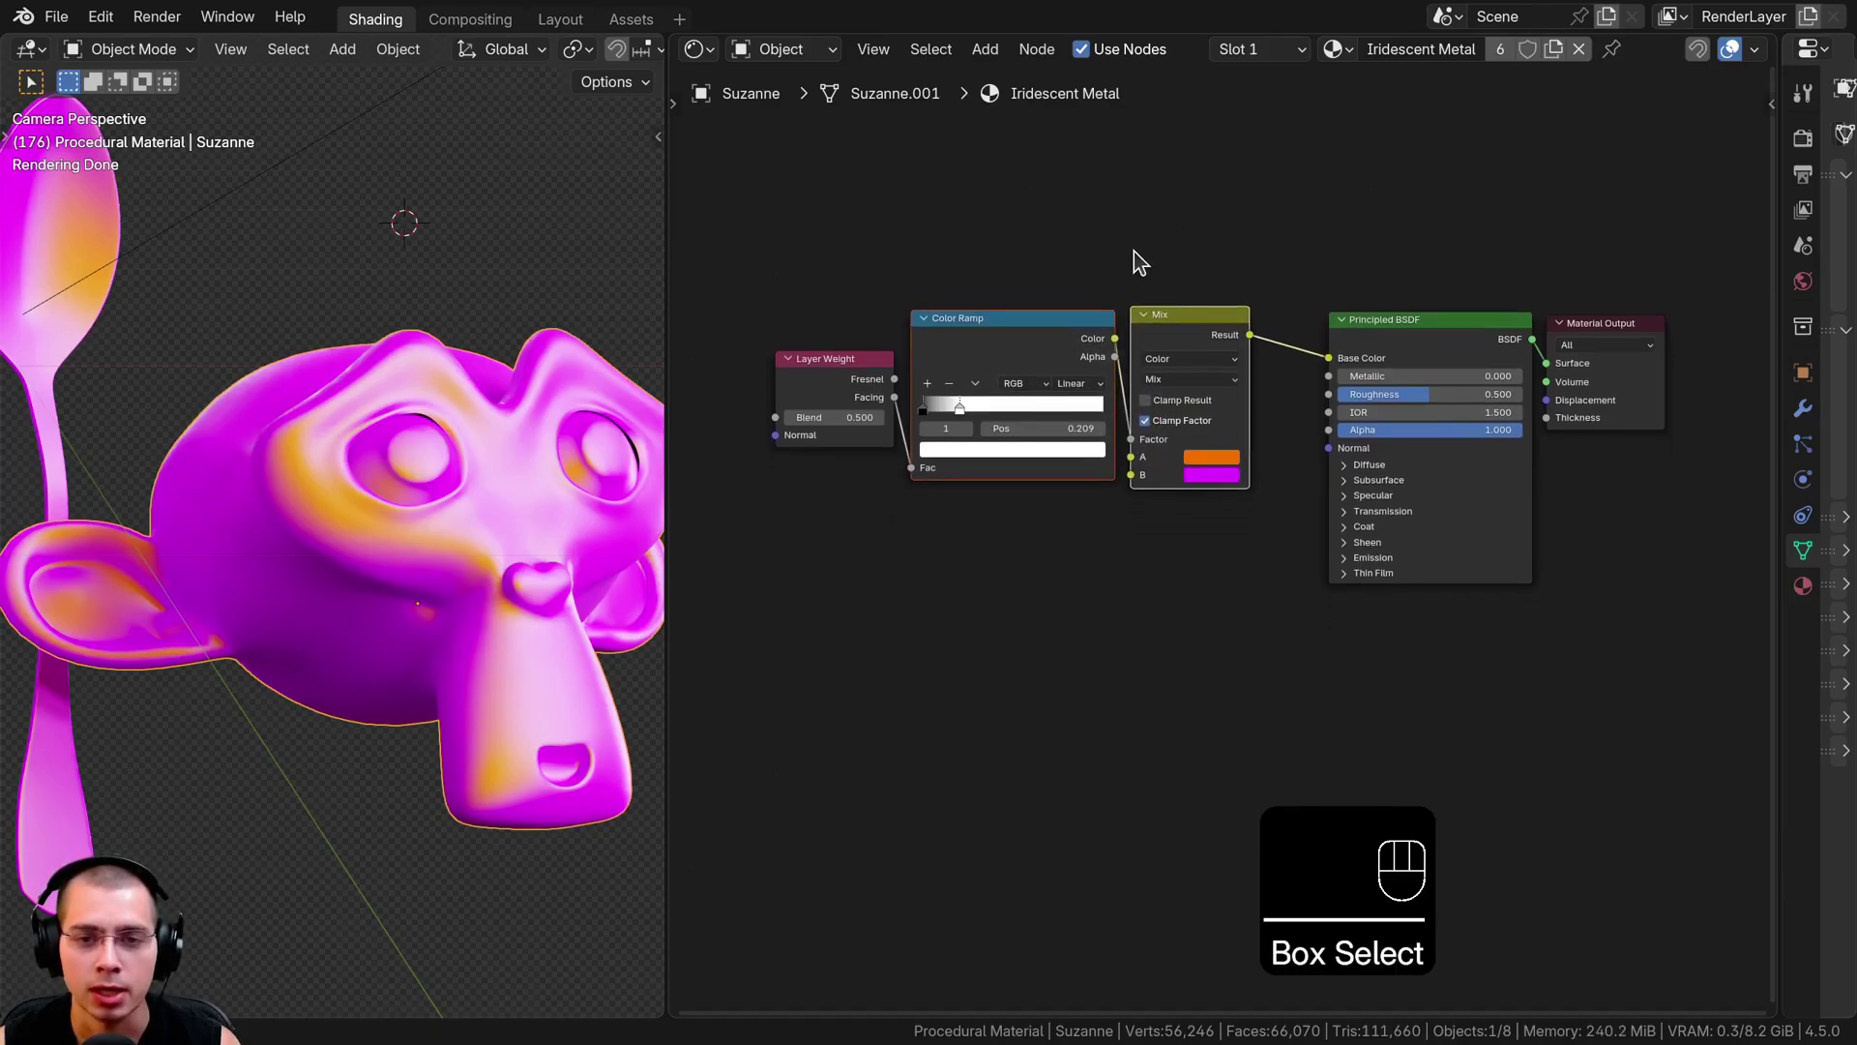
pyautogui.hotkey('ctrl', 'shift', 'd')
pyautogui.click(1176, 486)
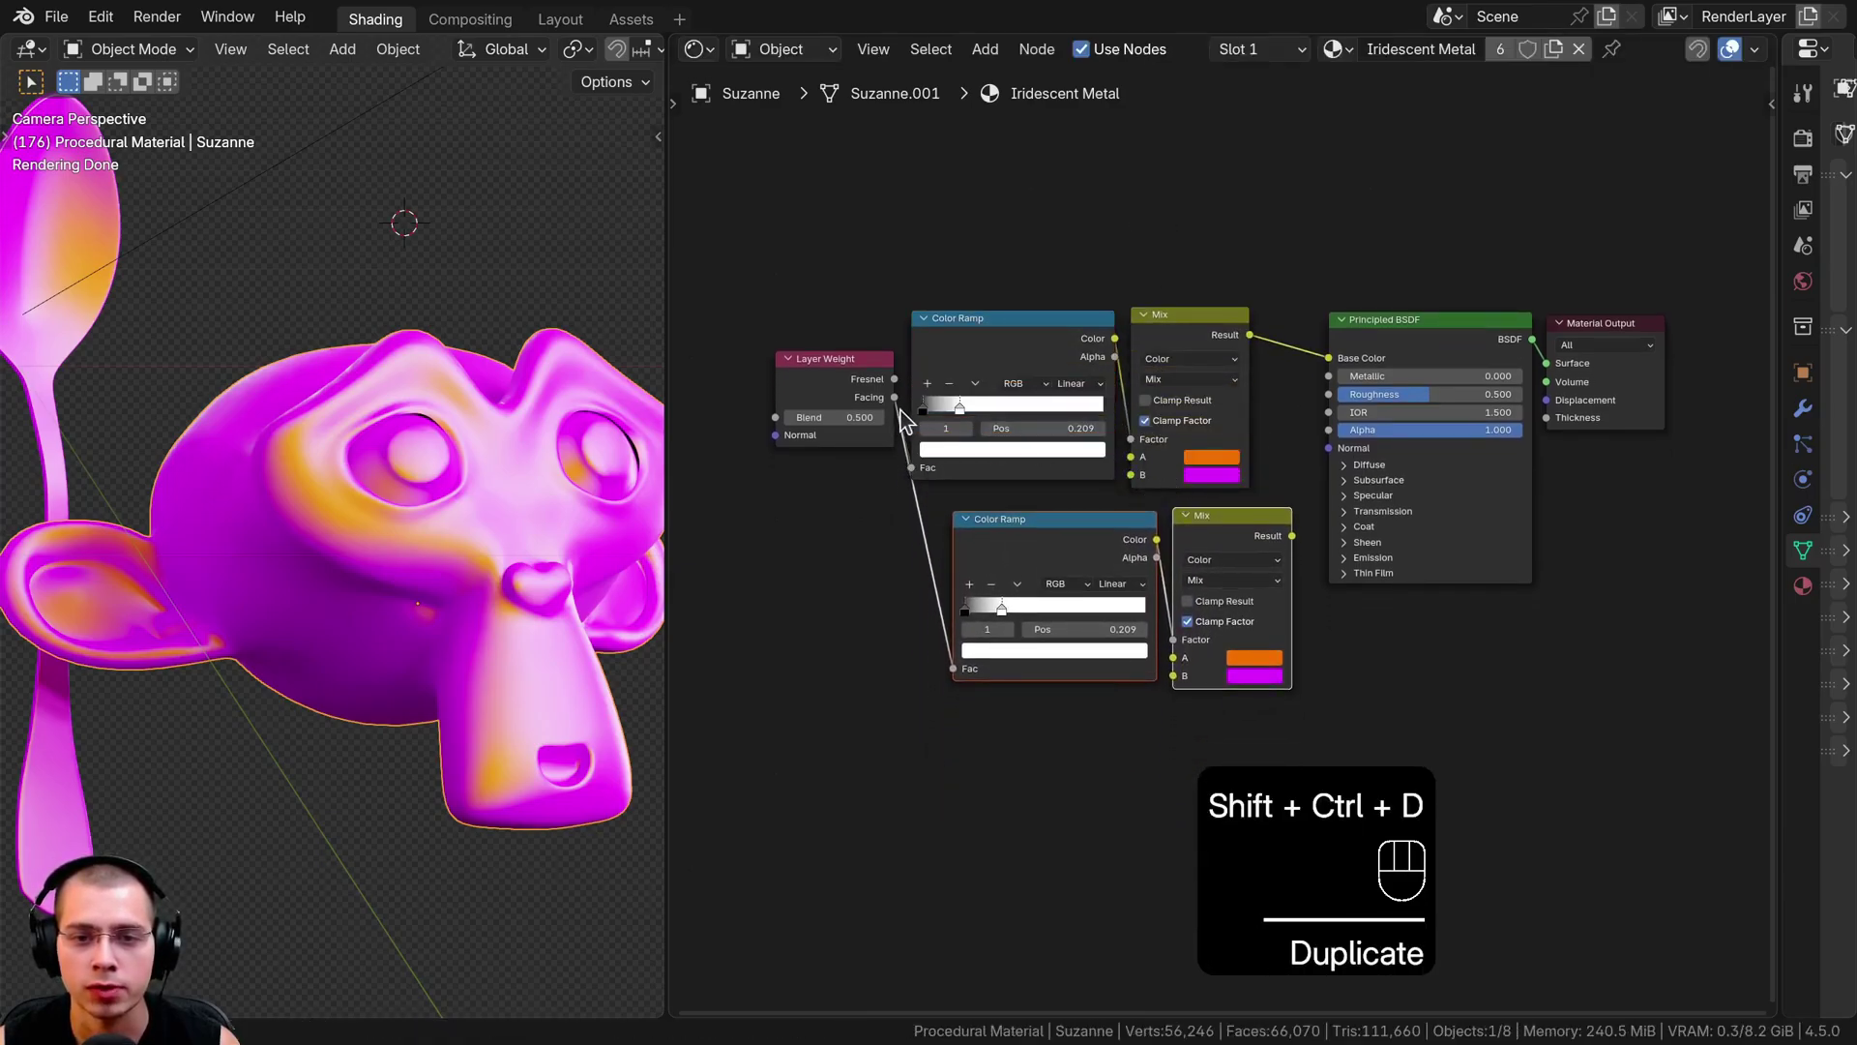
# Reposition the Layer Weight node and move the Principled BSDF and Material Output farther away to make room for the duplicated nodes.
pyautogui.press('a')
pyautogui.moveTo(825, 406); pyautogui.dragTo(813, 468)
pyautogui.moveTo(1146, 582); pyautogui.dragTo(1088, 591, button='middle')
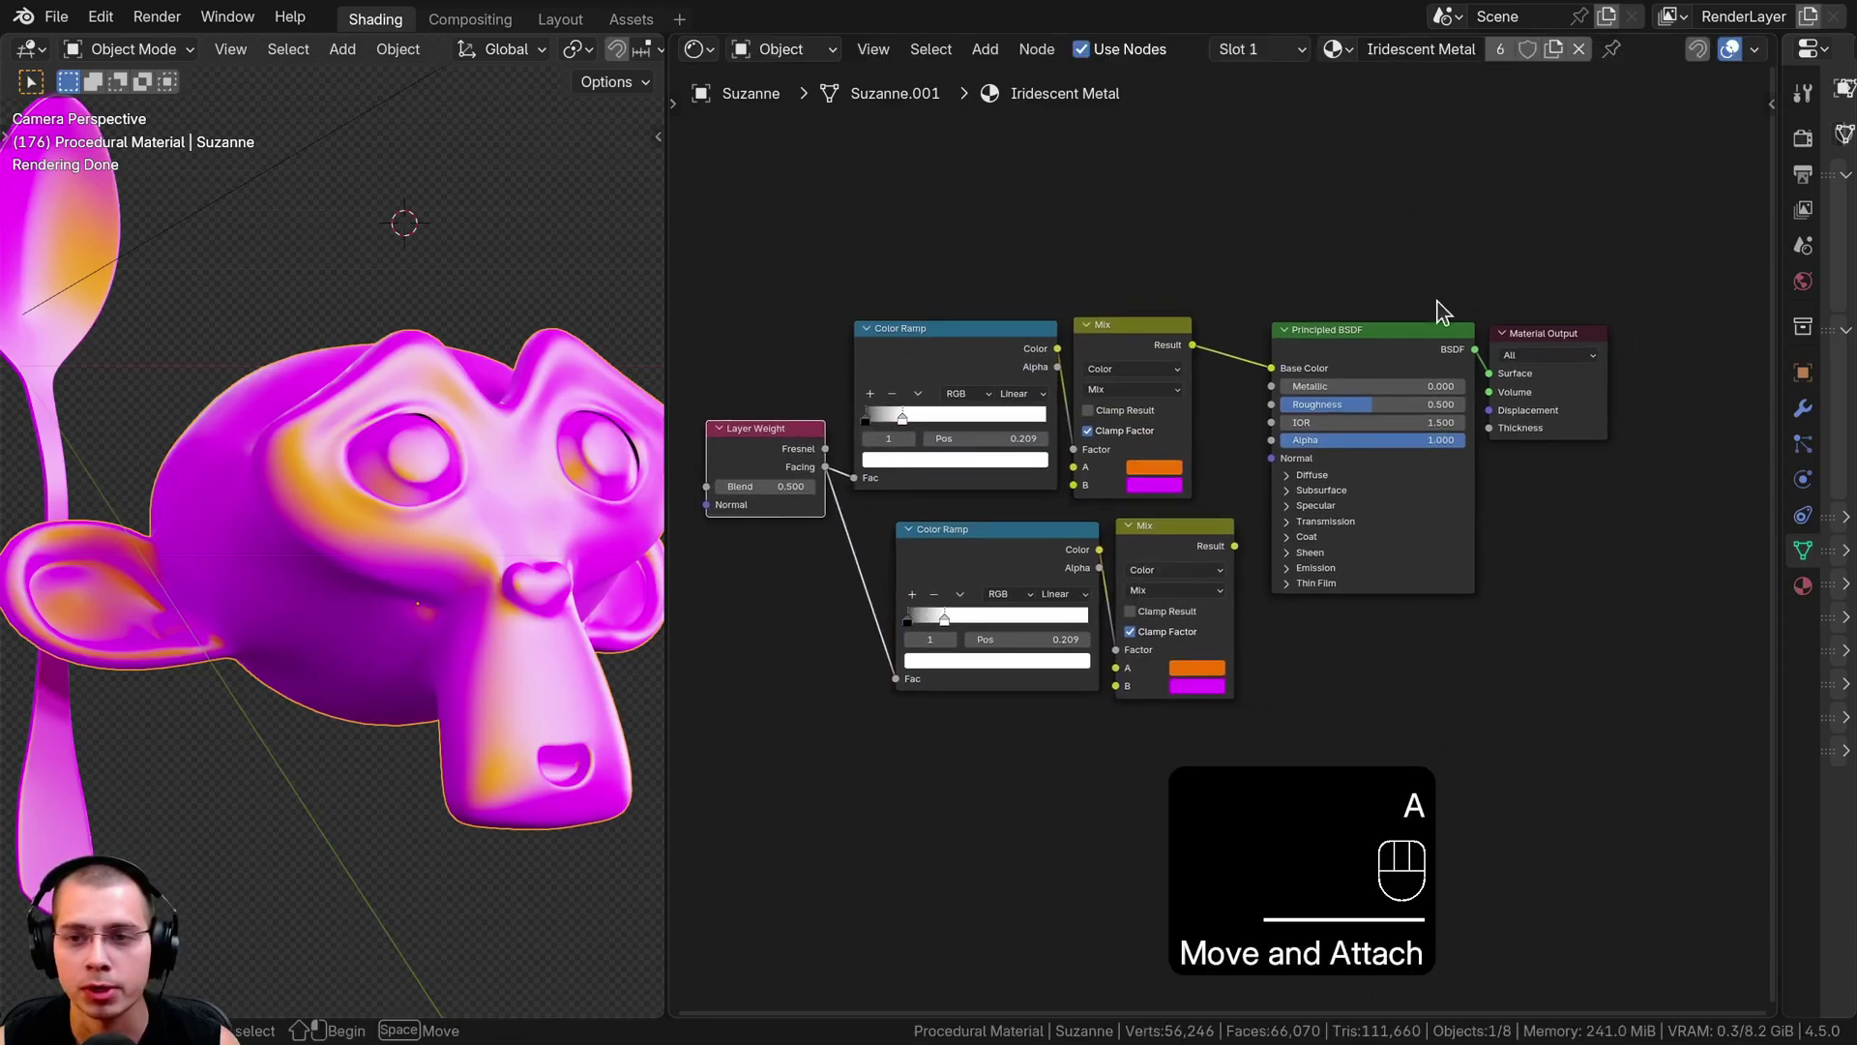
pyautogui.moveTo(1528, 295); pyautogui.dragTo(1301, 476)
pyautogui.press('g')
pyautogui.click(1540, 484)
pyautogui.click(1545, 494)
pyautogui.press('a')
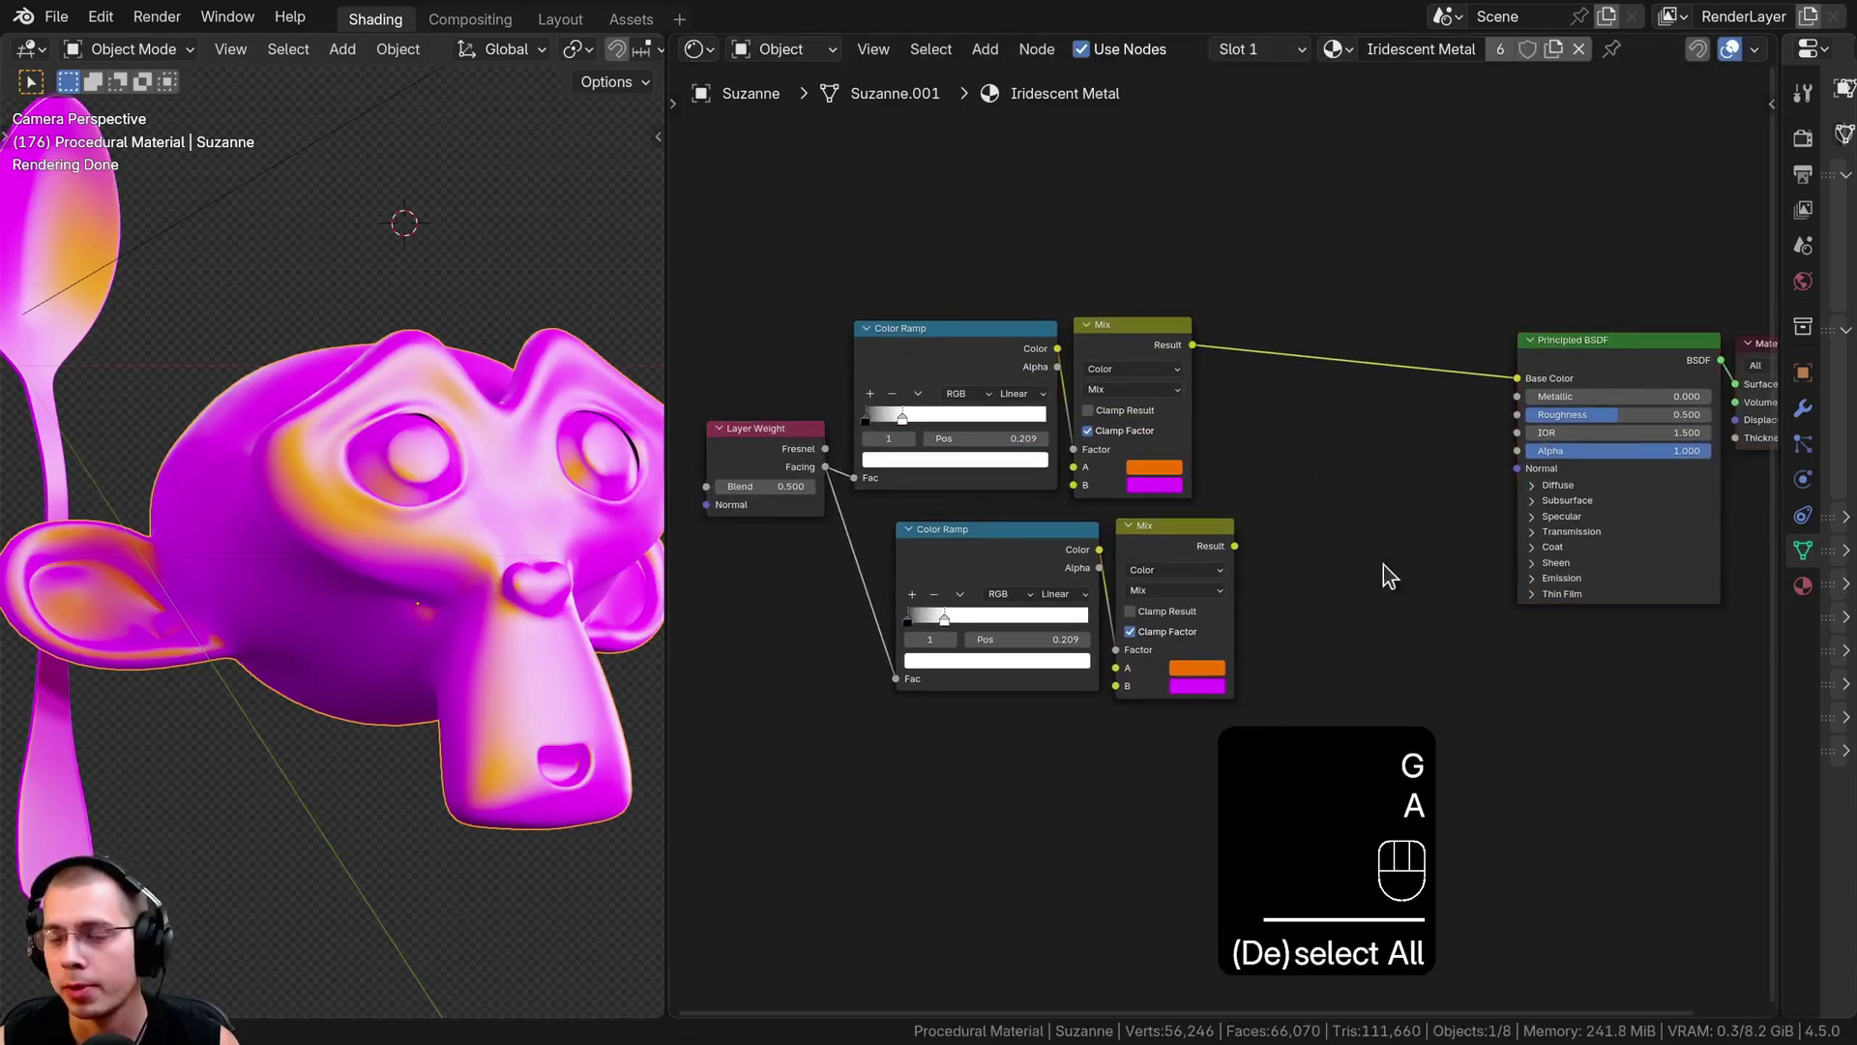
# Place the duplicated Mix node after the first one, link the first Mix's Result to its A input, and shift the duplicated Color Ramp closer.
pyautogui.moveTo(1185, 549); pyautogui.dragTo(1329, 433)
pyautogui.scroll(1, 1065, 496)
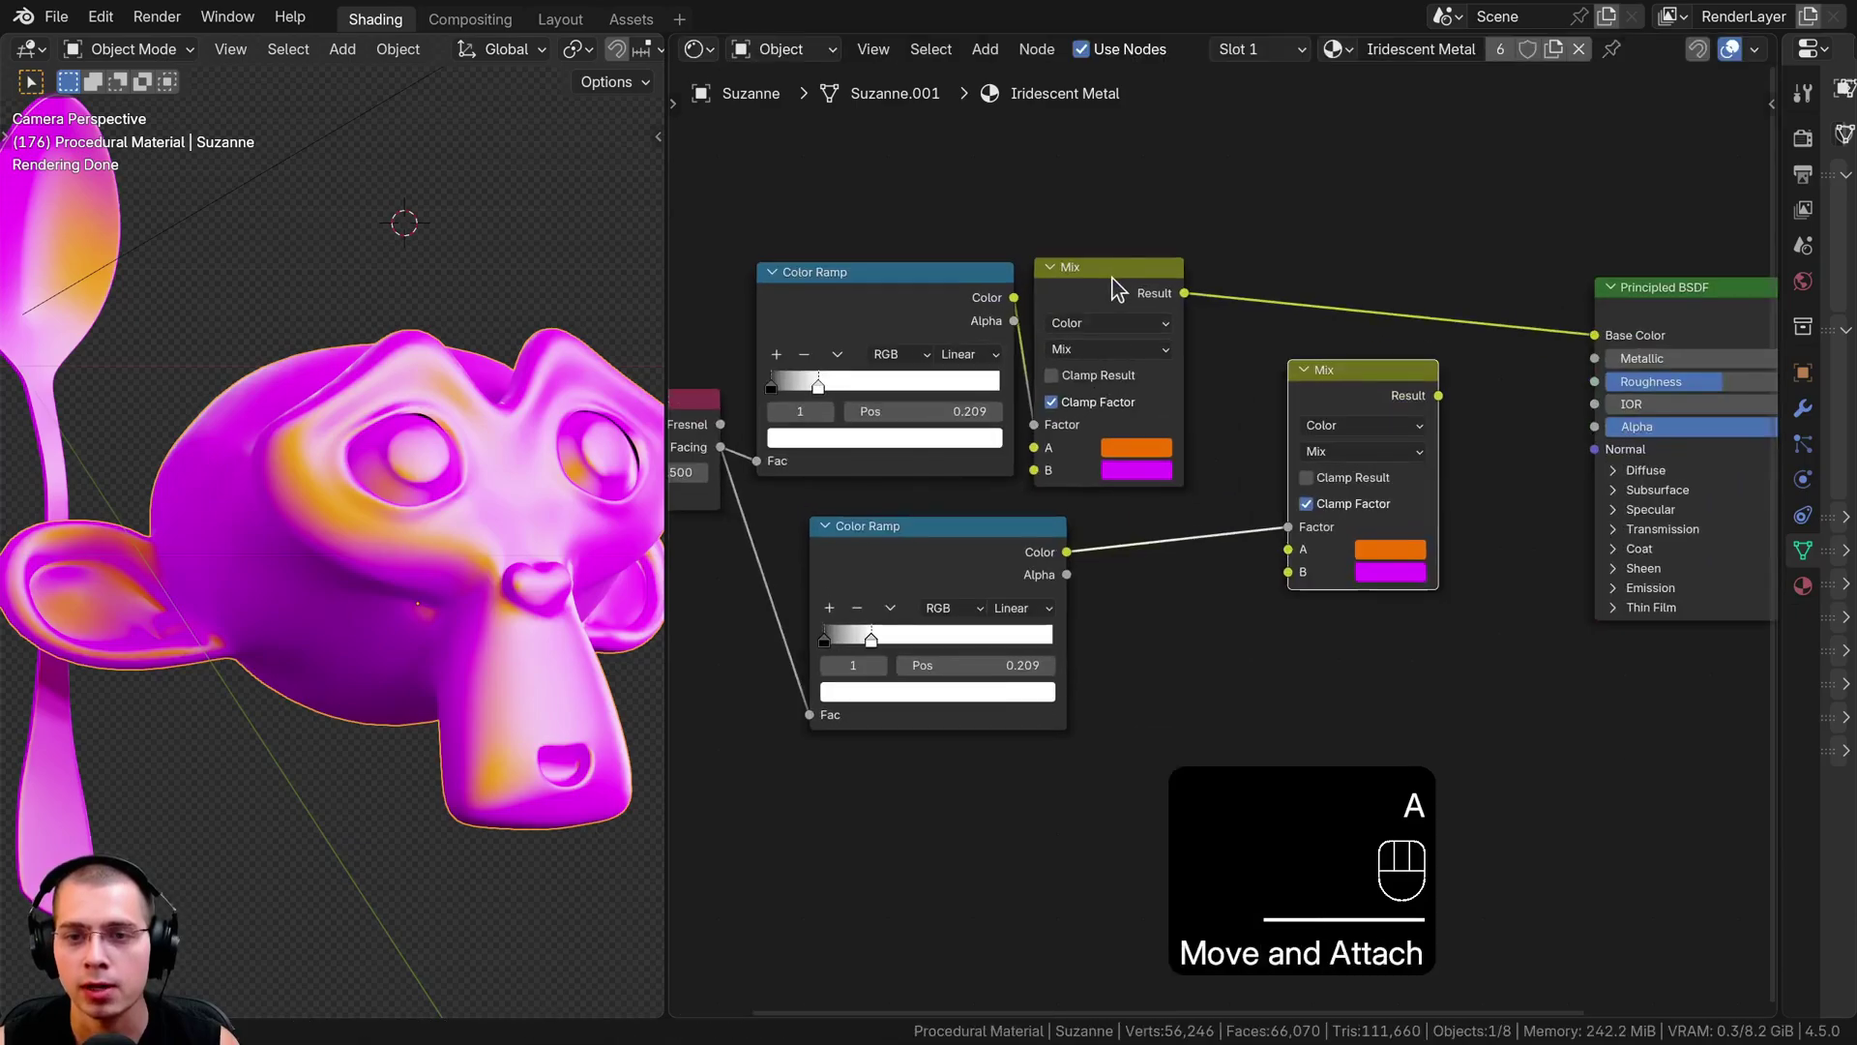
pyautogui.click(1186, 292)
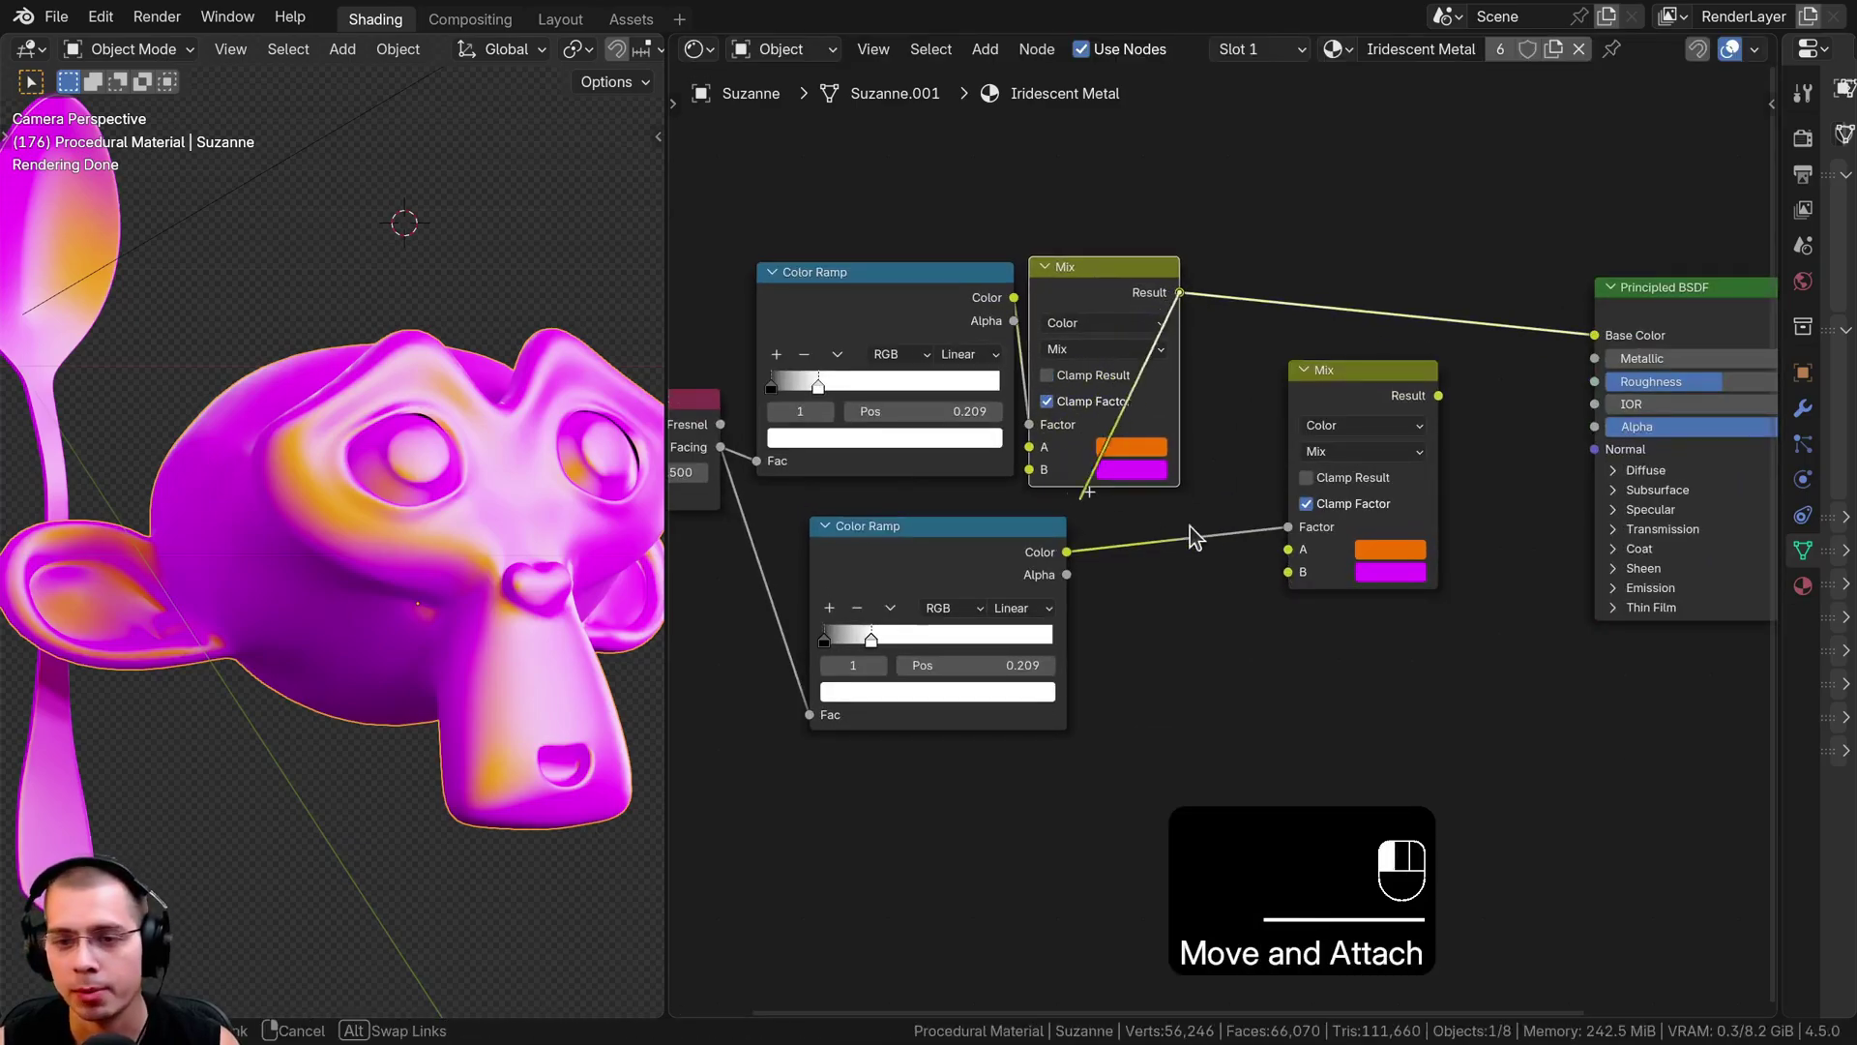
pyautogui.moveTo(1285, 545); pyautogui.dragTo(1287, 549)
pyautogui.moveTo(977, 548); pyautogui.dragTo(1042, 536)
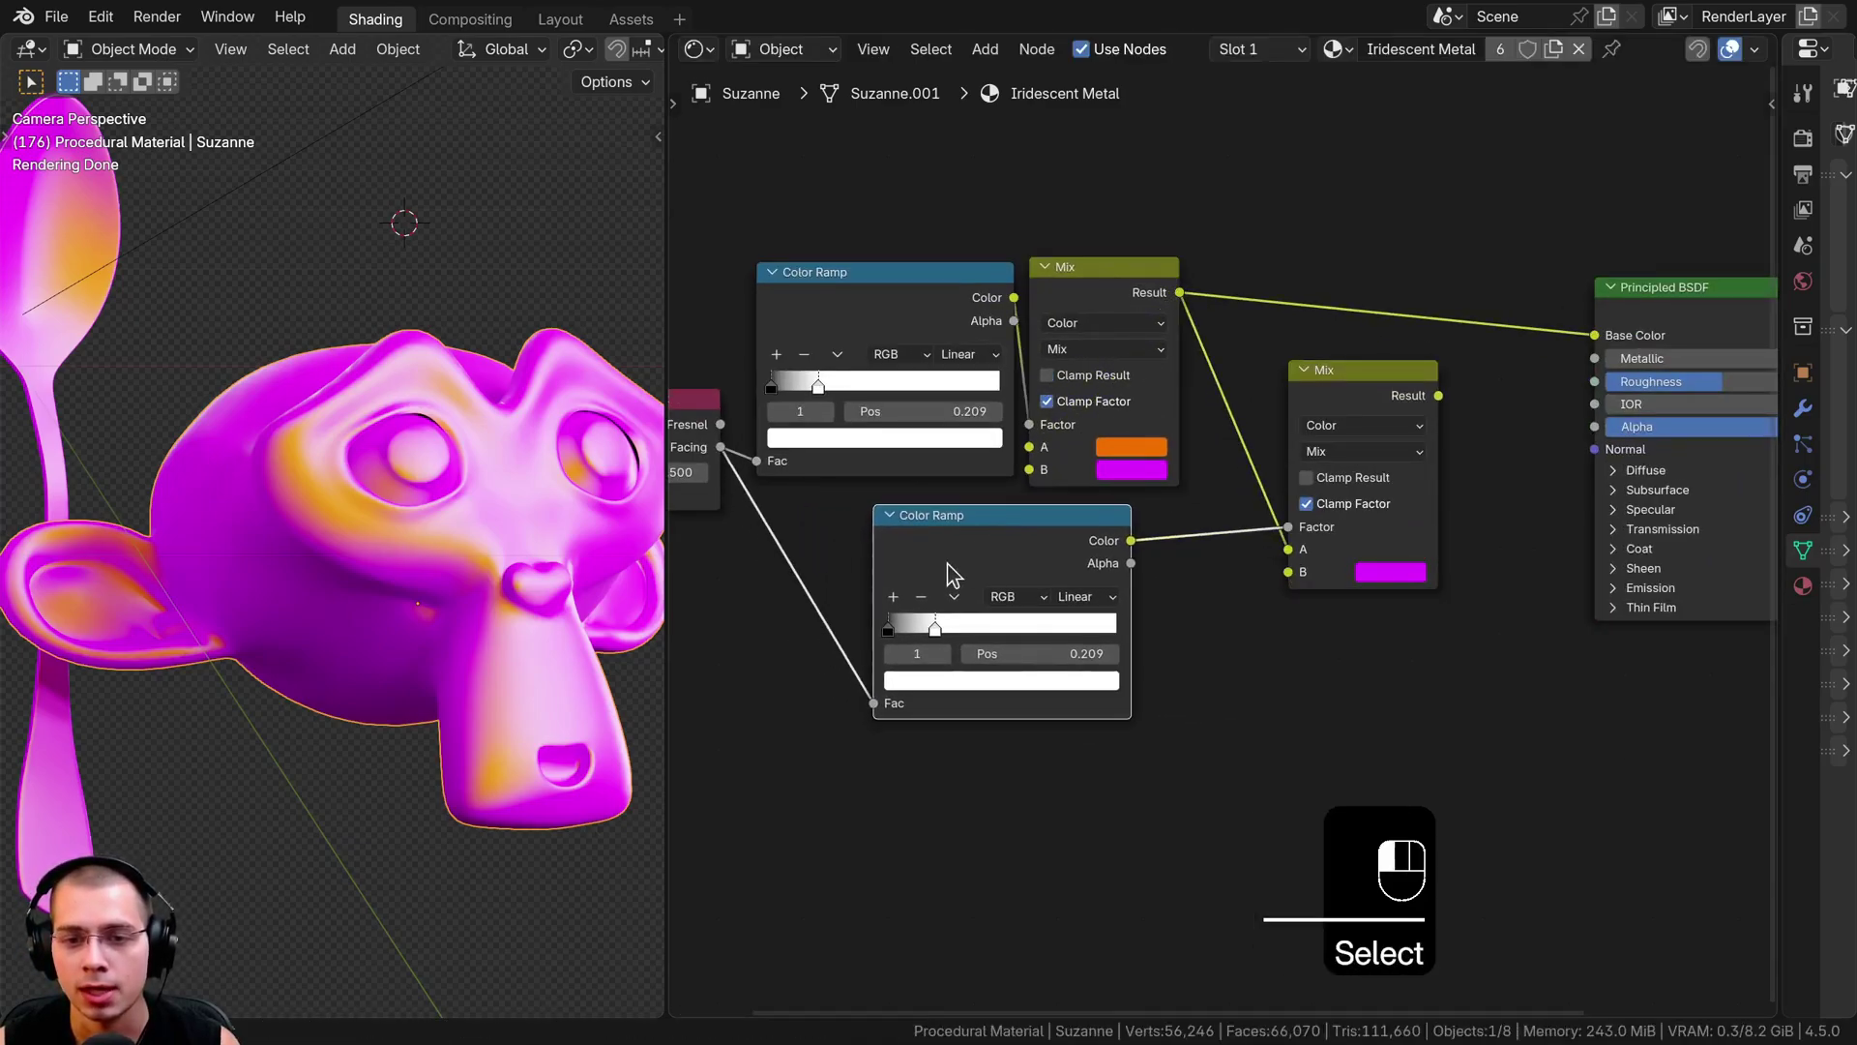
# Preview the second Mix on the model and set the duplicated Color Ramp's black stop to about 0.37 and white stop to 0.859.
pyautogui.scroll(2, 1003, 705)
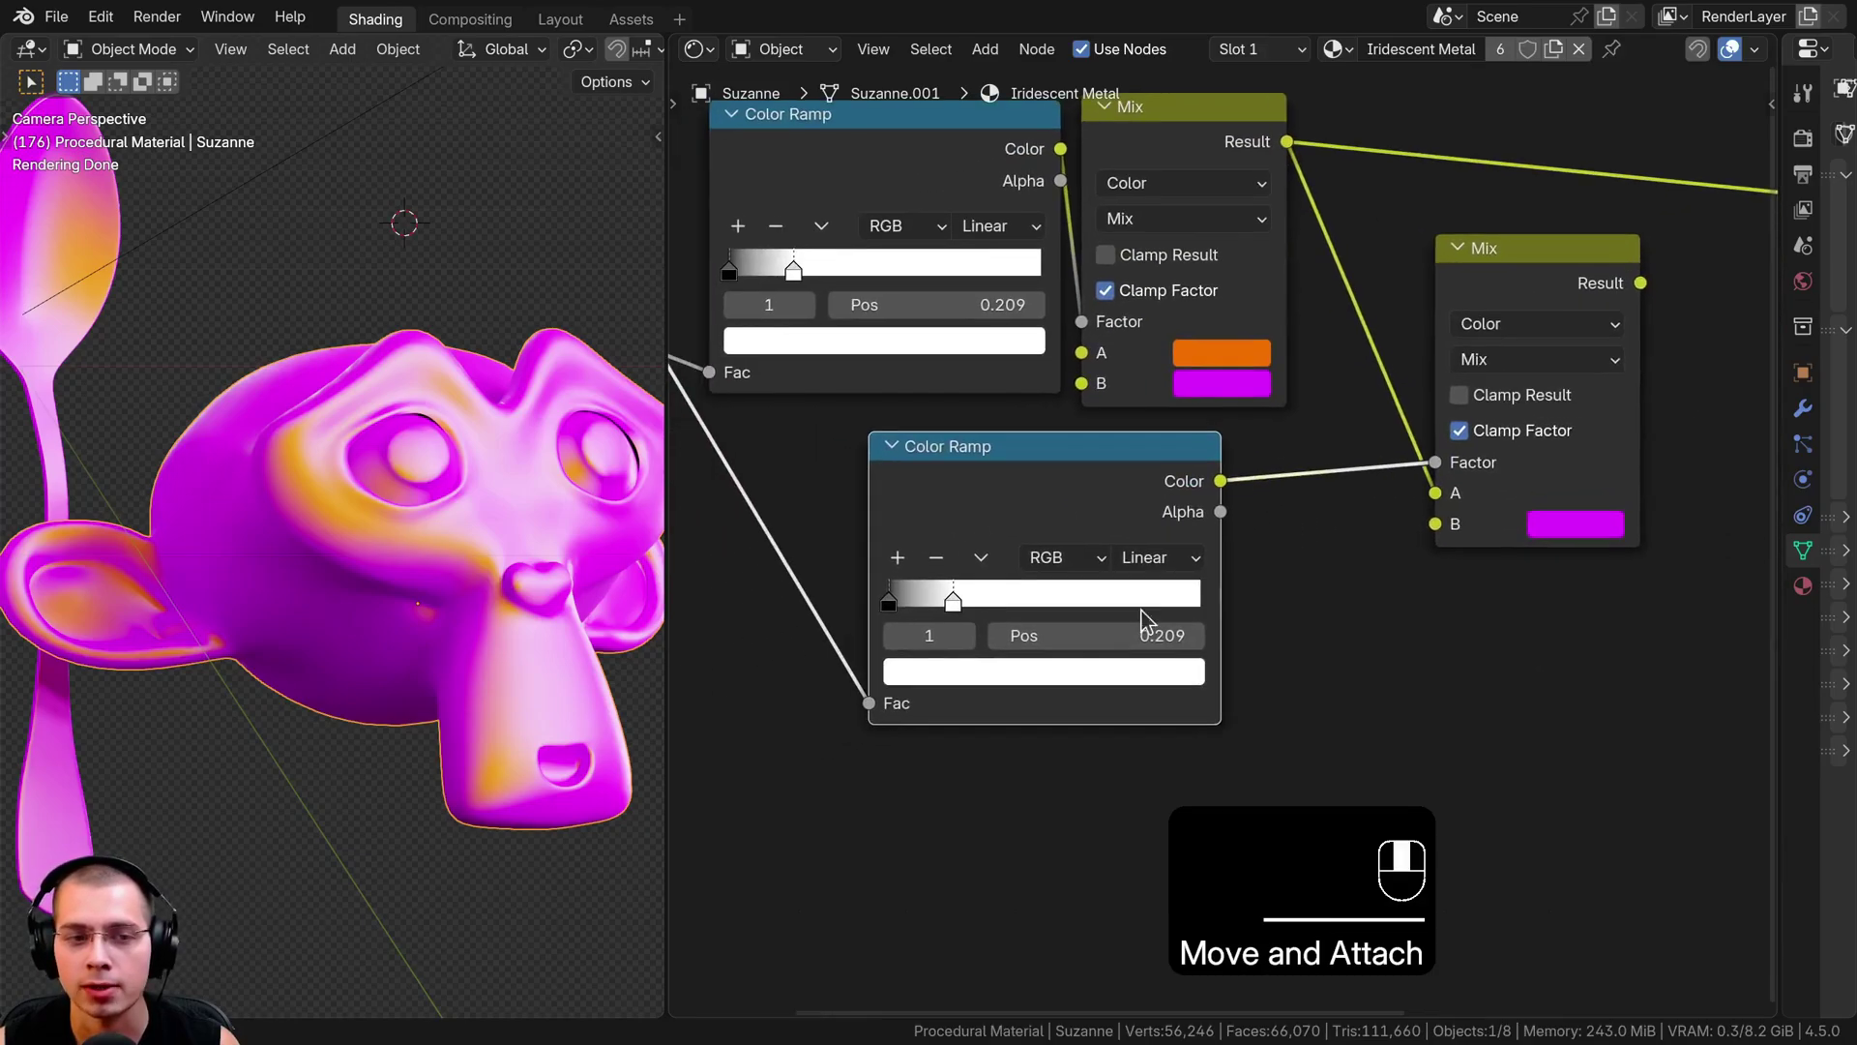
pyautogui.moveTo(972, 602); pyautogui.dragTo(1172, 602)
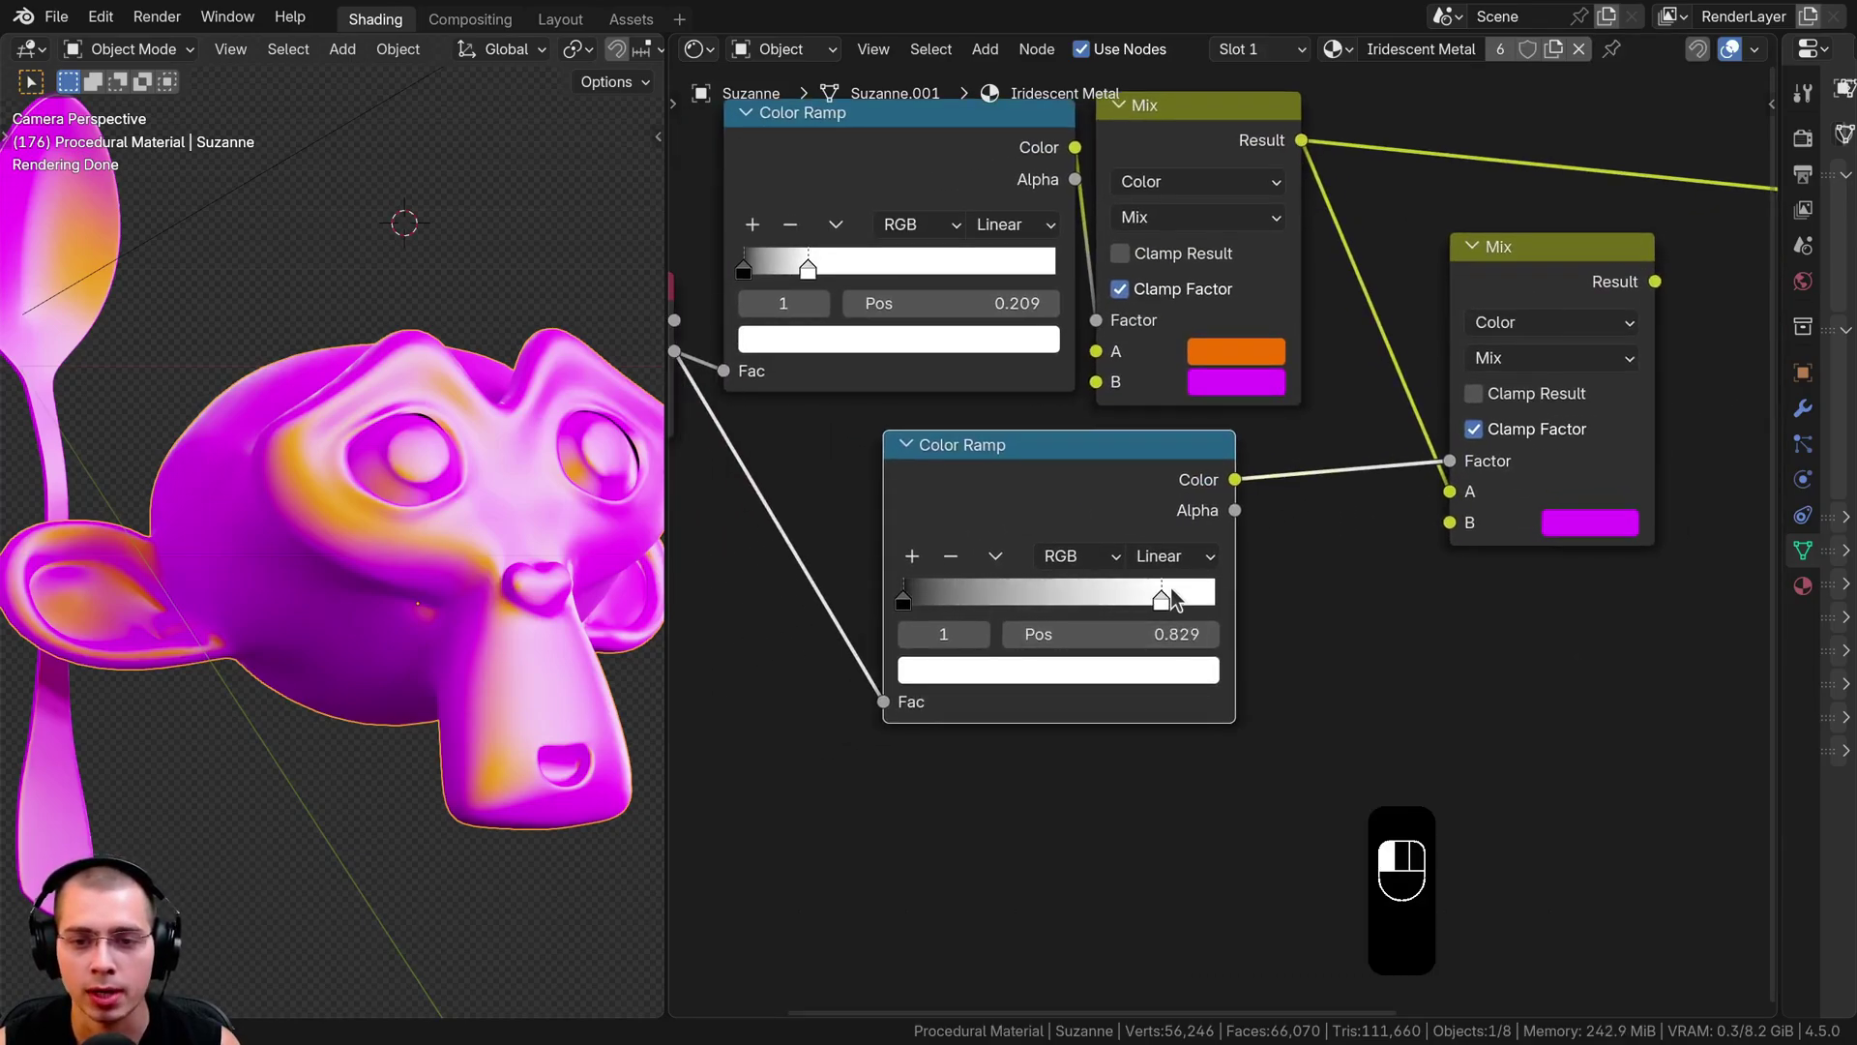
pyautogui.moveTo(906, 602); pyautogui.dragTo(1052, 605)
pyautogui.scroll(1, 1546, 344)
pyautogui.moveTo(1485, 345); pyautogui.dragTo(1387, 355, button='middle')
pyautogui.moveTo(1459, 232); pyautogui.dragTo(1447, 232)
pyautogui.keyDown('ctrl'); pyautogui.keyDown('shift'); pyautogui.click(1470, 280); pyautogui.keyUp('shift'); pyautogui.keyUp('ctrl')
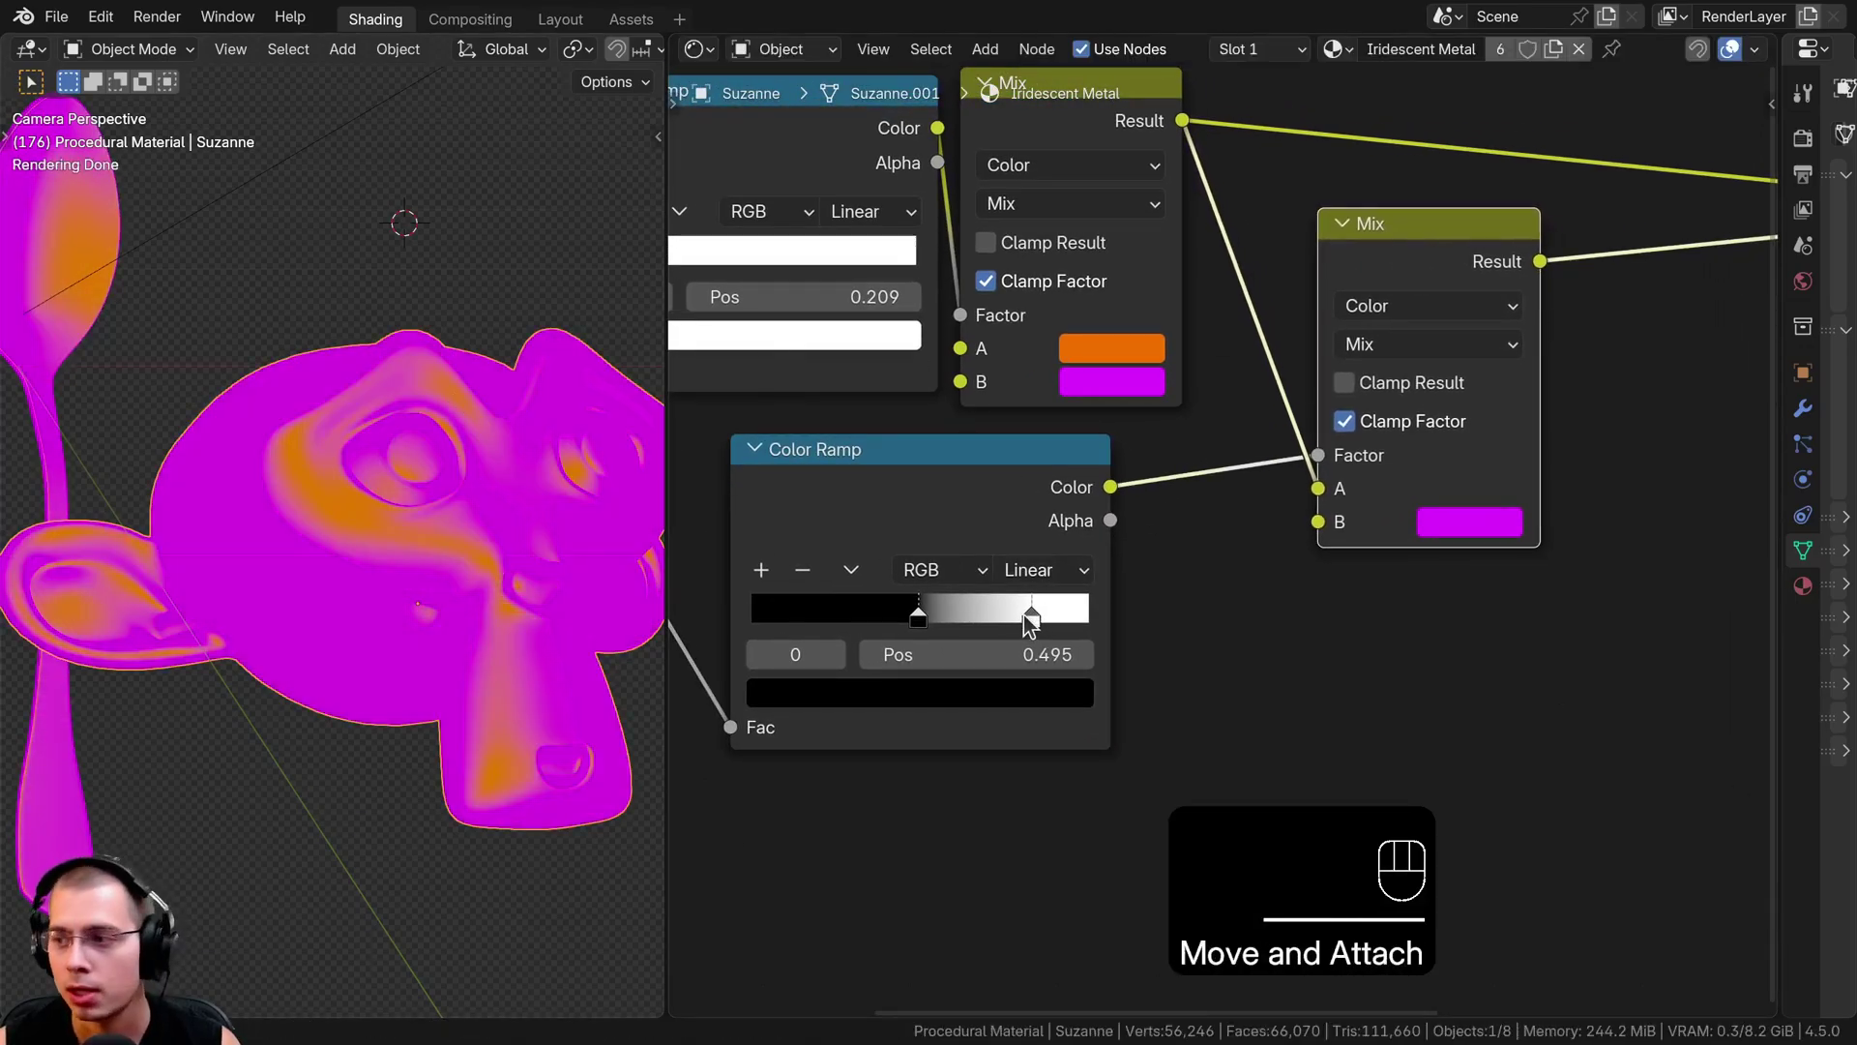
pyautogui.moveTo(1030, 616); pyautogui.dragTo(1042, 620)
pyautogui.moveTo(918, 617); pyautogui.dragTo(876, 617)
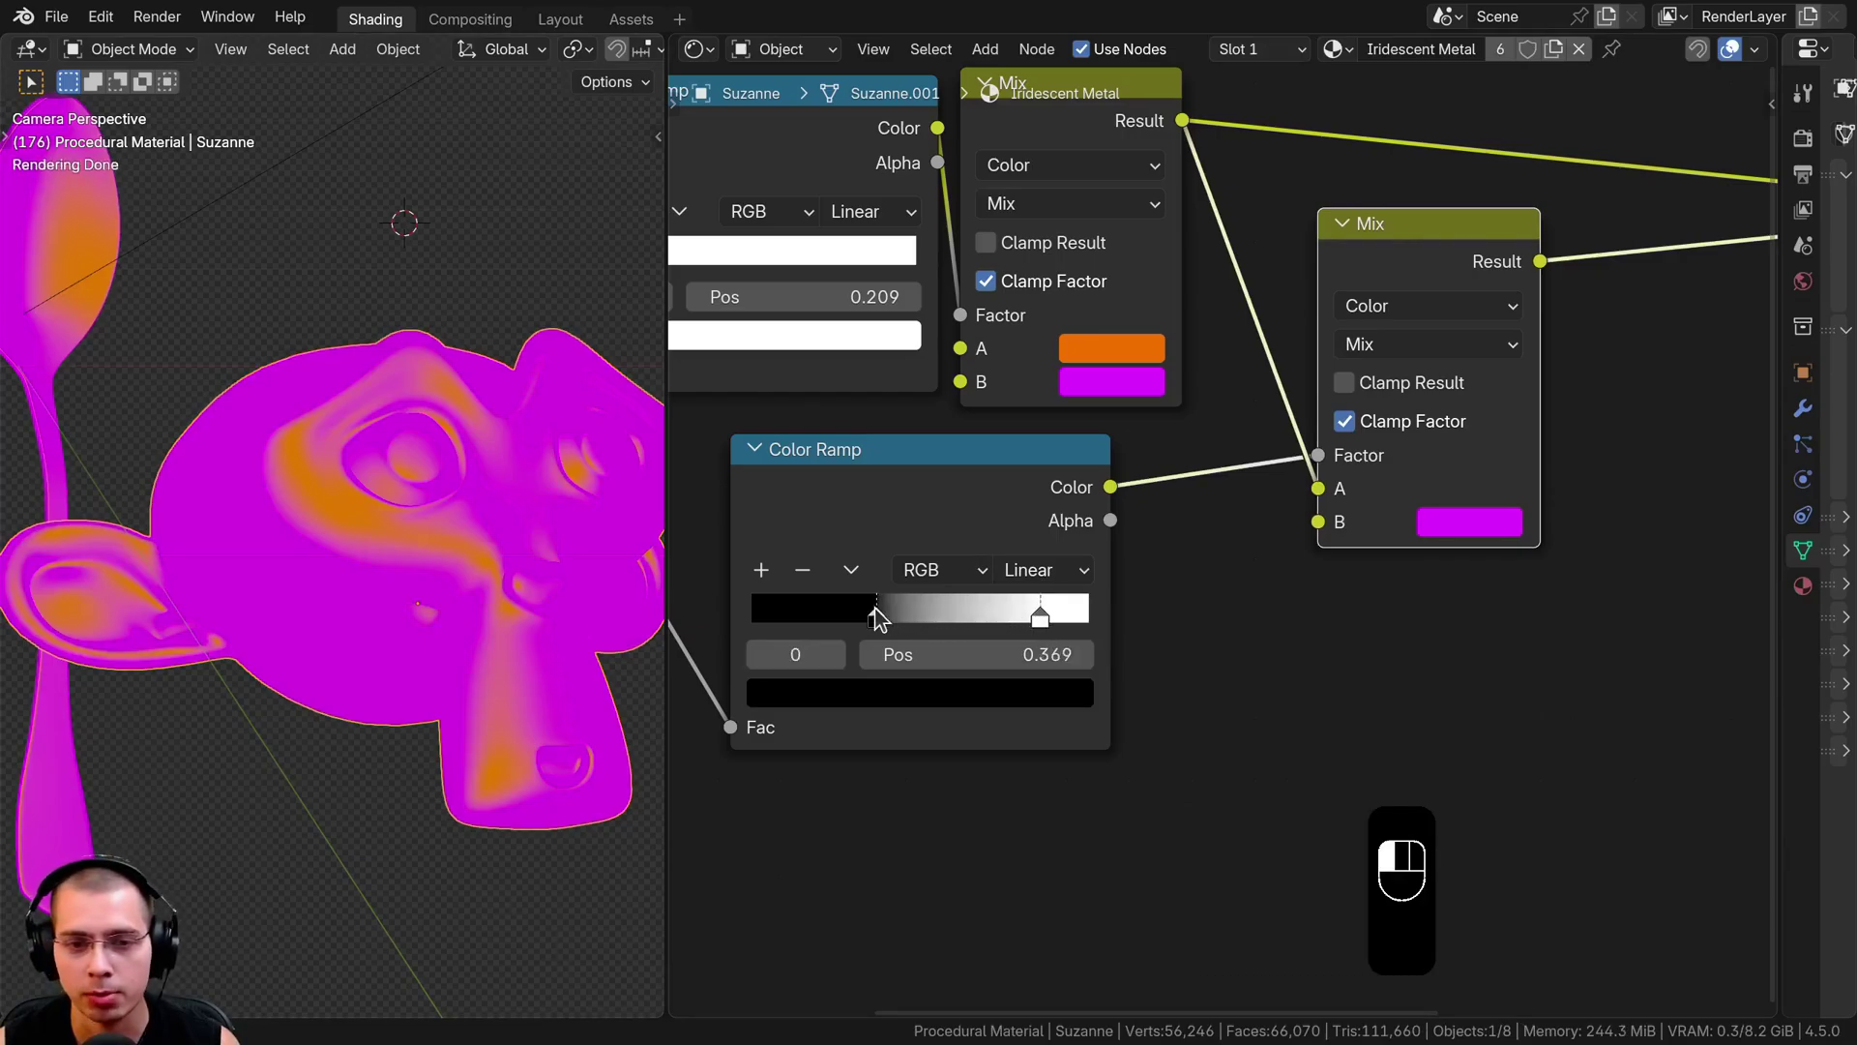
pyautogui.moveTo(1039, 618); pyautogui.dragTo(1038, 617)
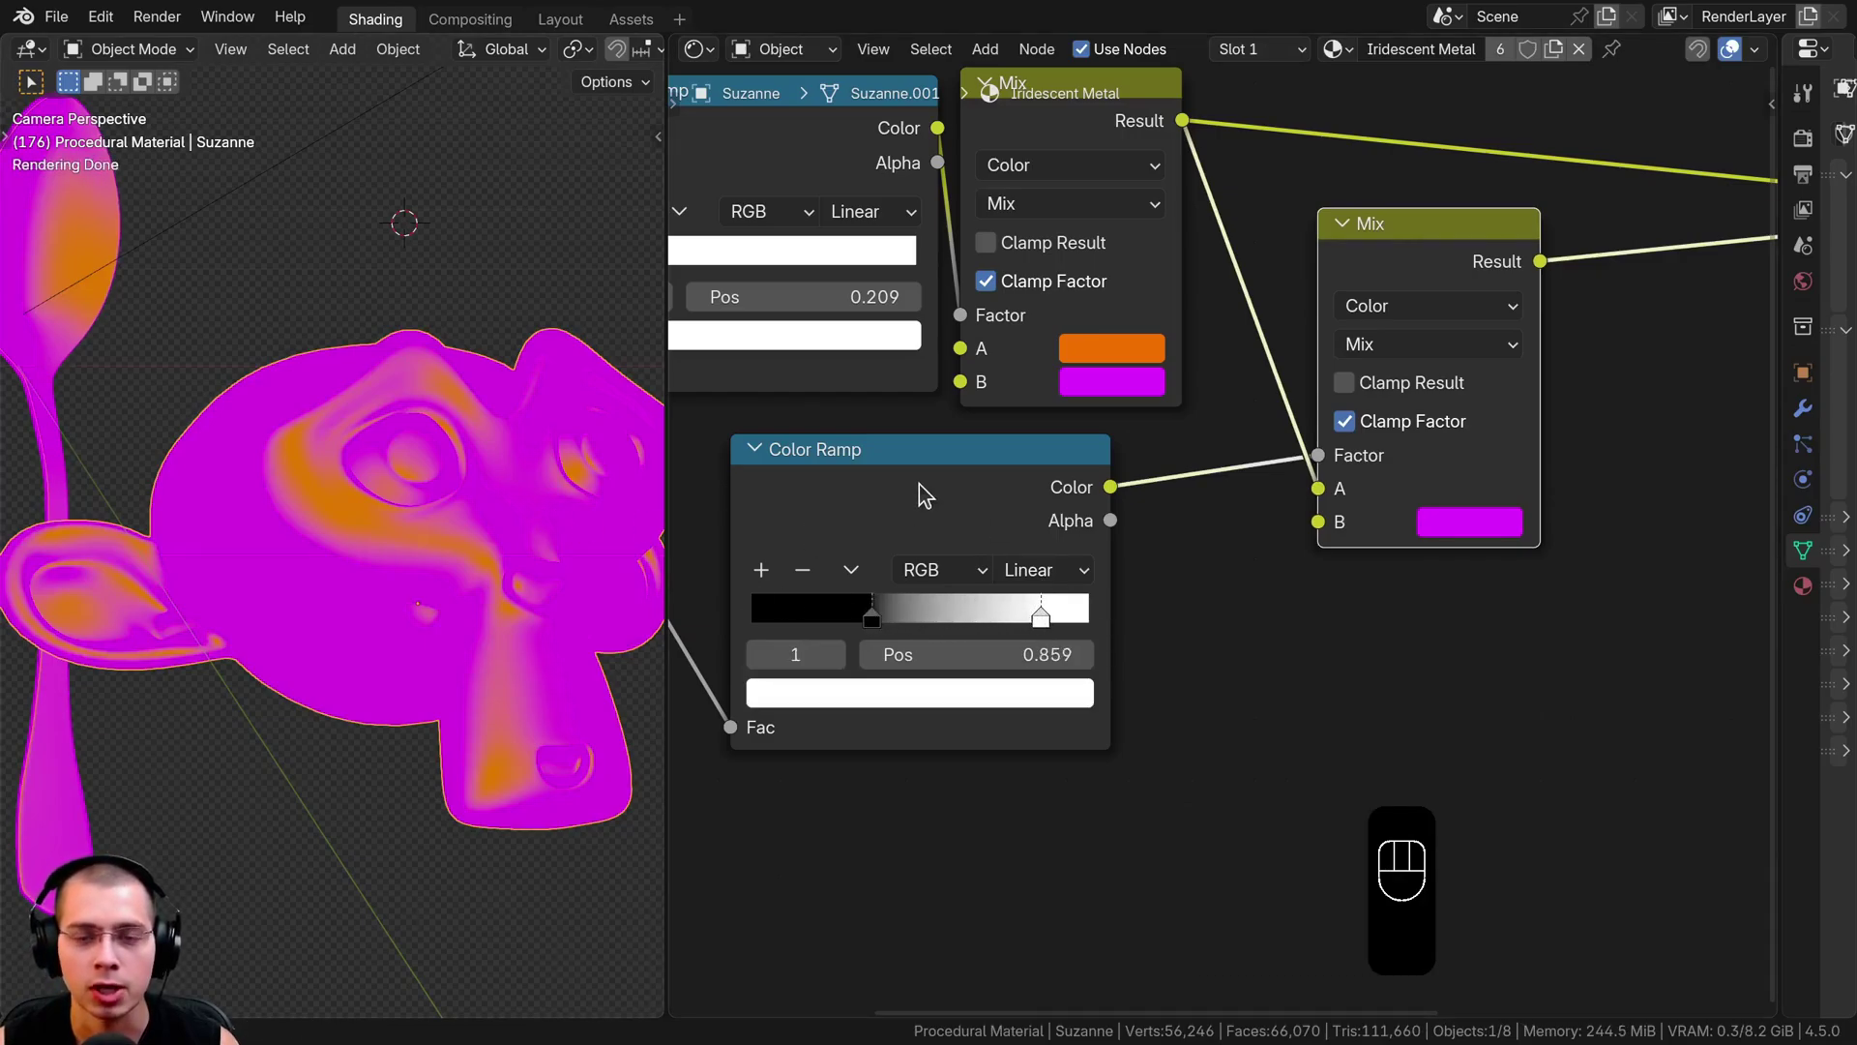
# Preview each Color Ramp's output on the model in turn and examine the second ramp's black-and-white mask up close.
pyautogui.keyDown('ctrl'); pyautogui.keyDown('shift'); pyautogui.click(984, 486); pyautogui.keyUp('shift'); pyautogui.keyUp('ctrl')
pyautogui.scroll(-2, 921, 312)
pyautogui.keyDown('ctrl'); pyautogui.keyDown('shift'); pyautogui.click(907, 241); pyautogui.keyUp('shift'); pyautogui.keyUp('ctrl')
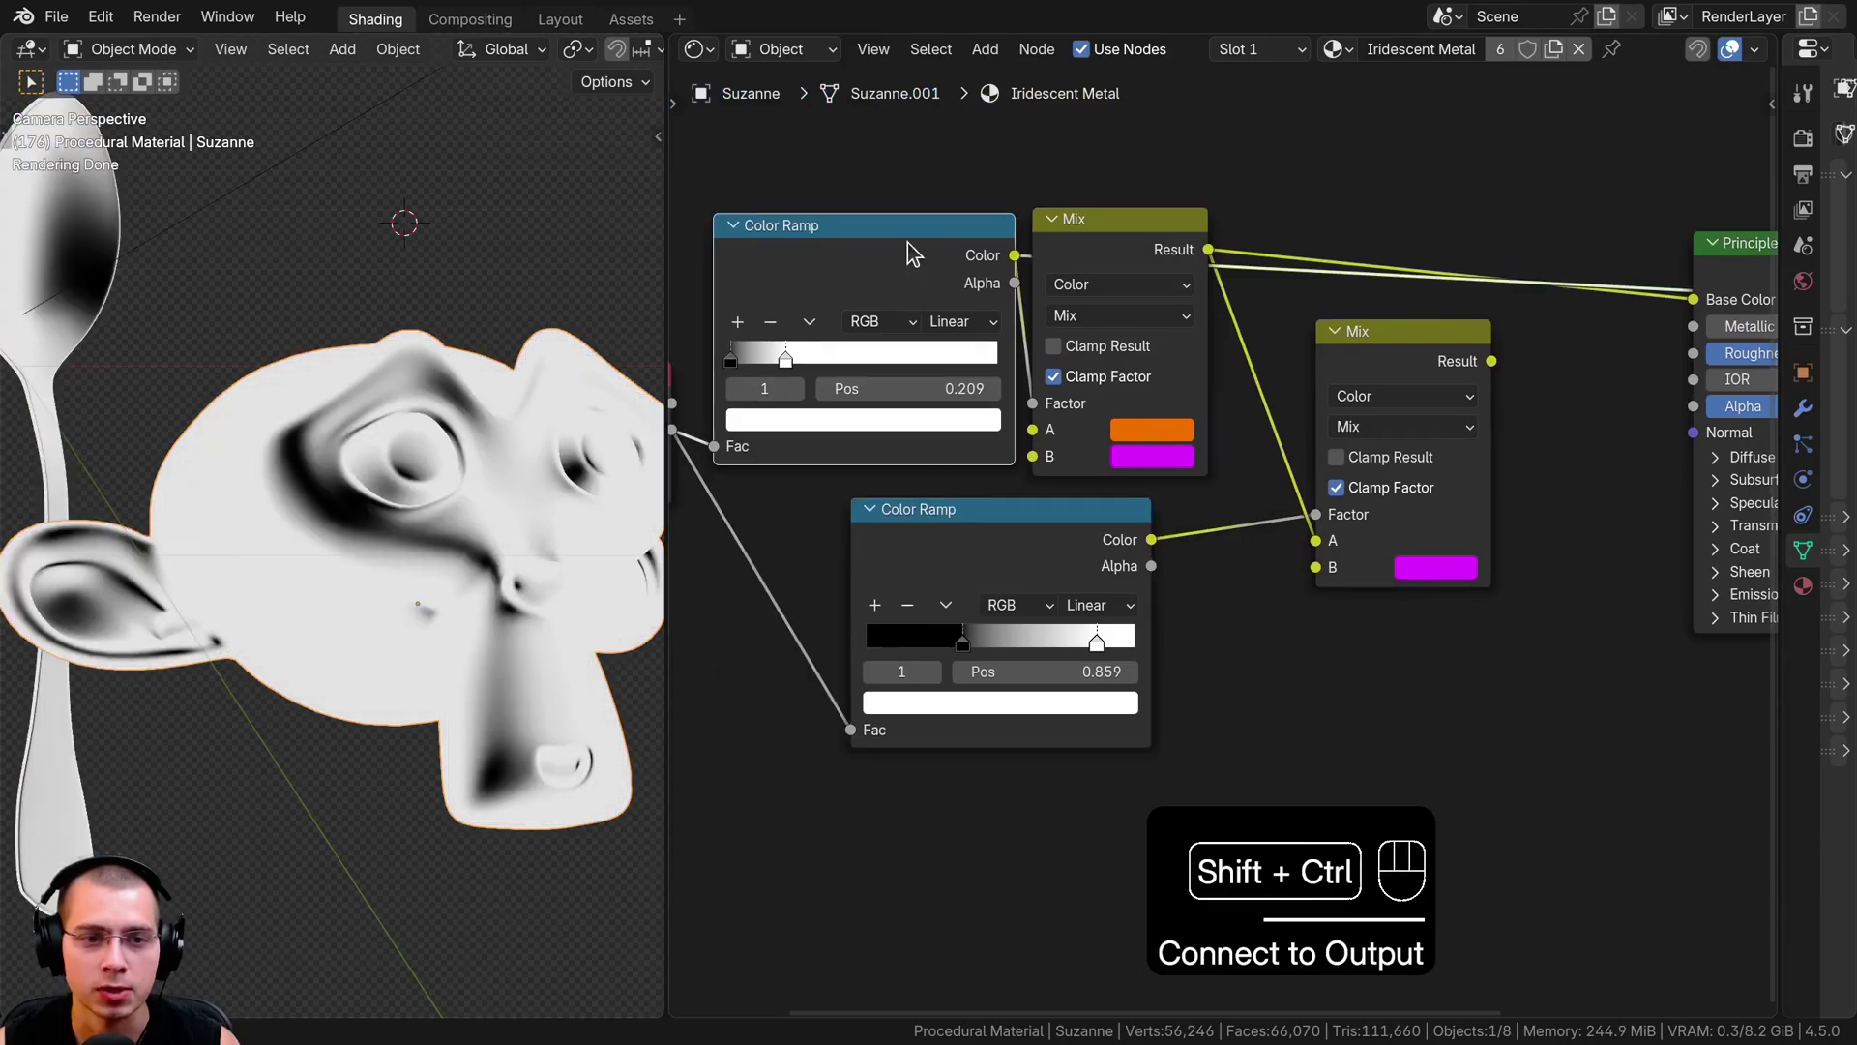
pyautogui.keyDown('ctrl'); pyautogui.keyDown('shift'); pyautogui.click(1032, 565); pyautogui.keyUp('shift'); pyautogui.keyUp('ctrl')
pyautogui.scroll(3, 188, 354)
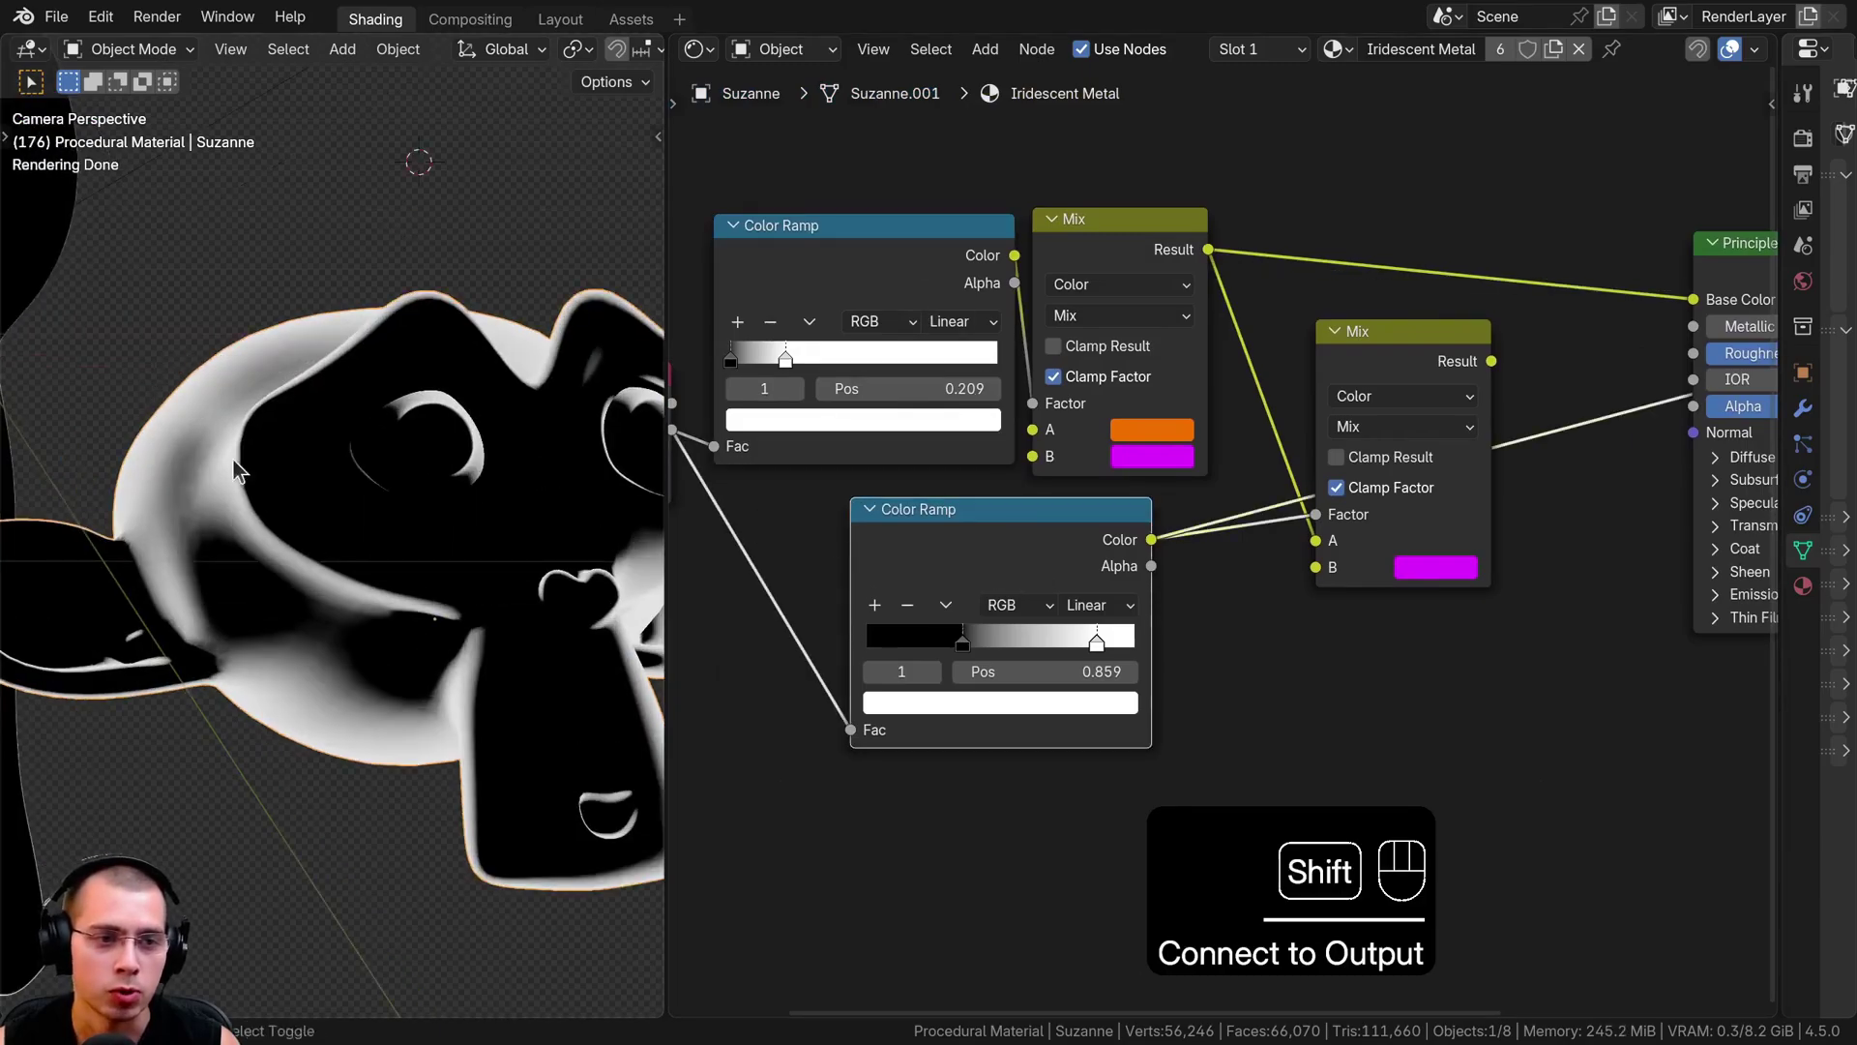
pyautogui.scroll(3, 251, 471)
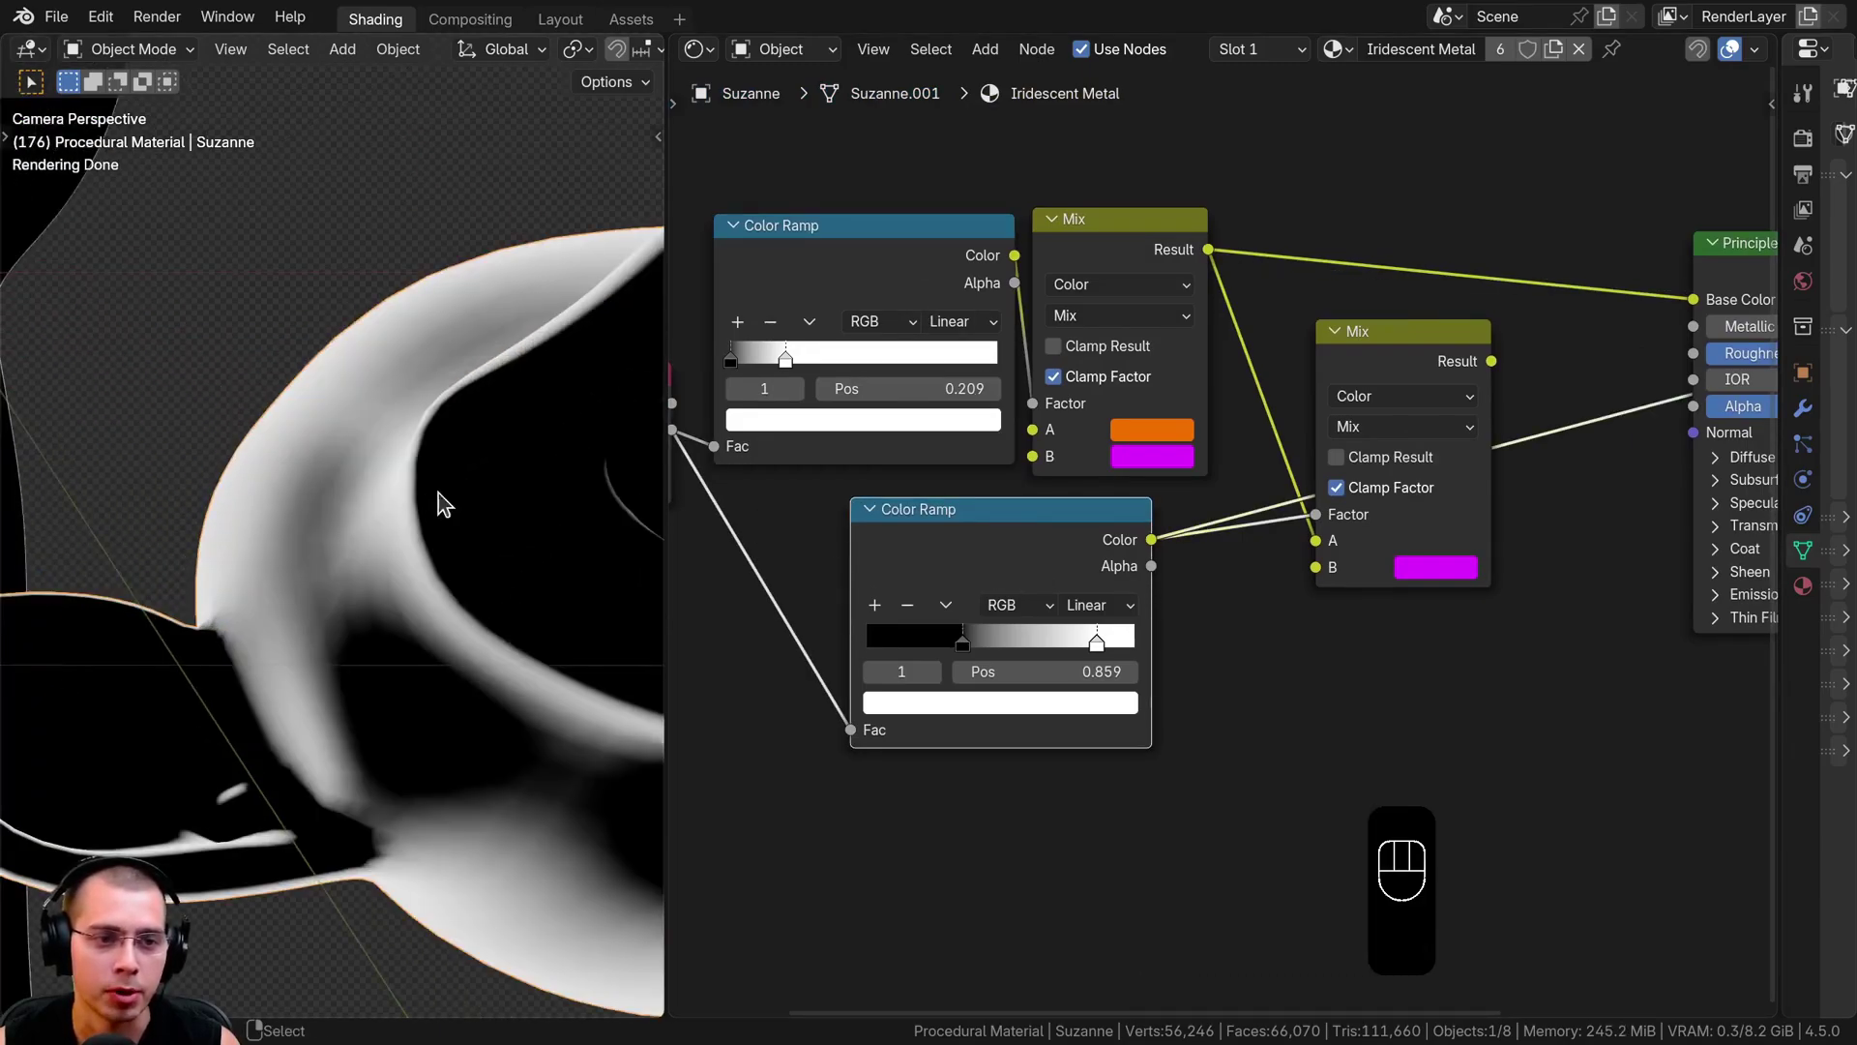
pyautogui.scroll(-1, 1407, 499)
# Preview the second Mix node's result and set its color B to cyan #00FBFFFF.
pyautogui.moveTo(1407, 499); pyautogui.dragTo(1187, 528, button='middle')
pyautogui.scroll(2, 1187, 528)
pyautogui.keyDown('ctrl'); pyautogui.keyDown('shift'); pyautogui.click(1175, 357); pyautogui.keyUp('shift'); pyautogui.keyUp('ctrl')
pyautogui.moveTo(1175, 356); pyautogui.dragTo(1154, 360)
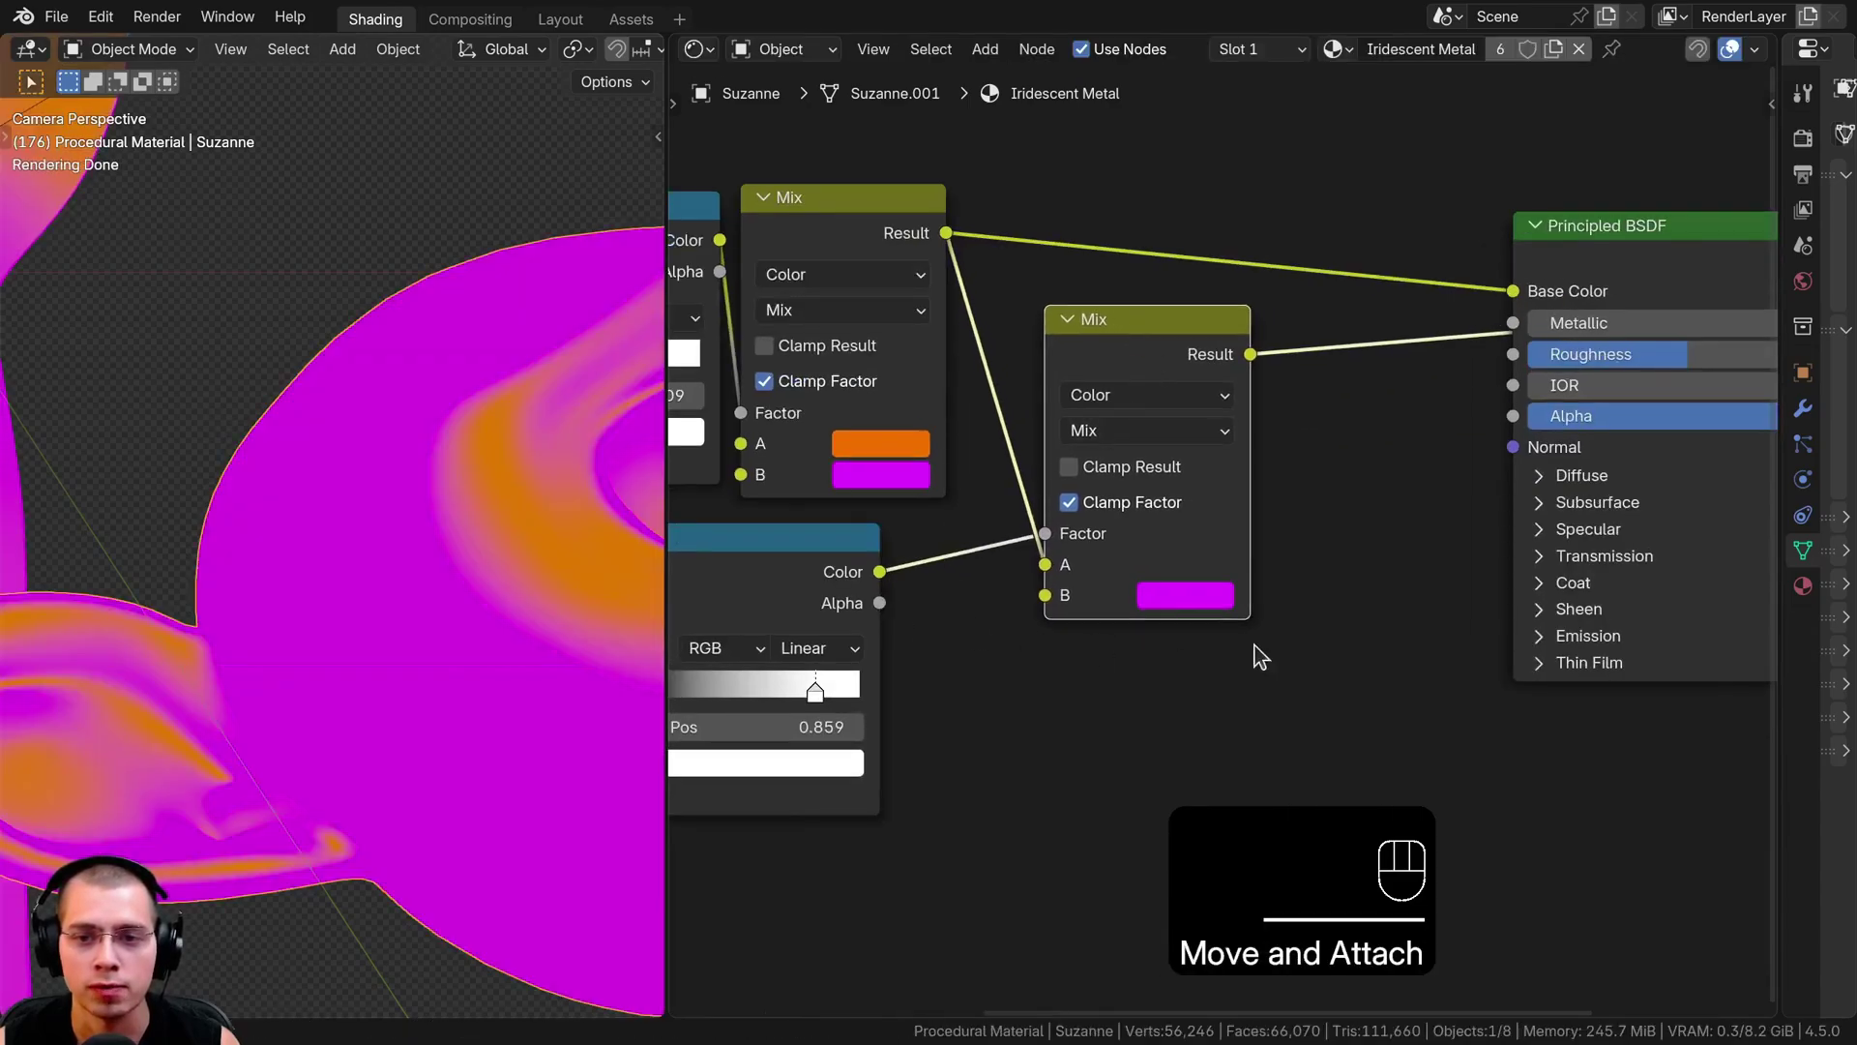
pyautogui.click(1197, 609)
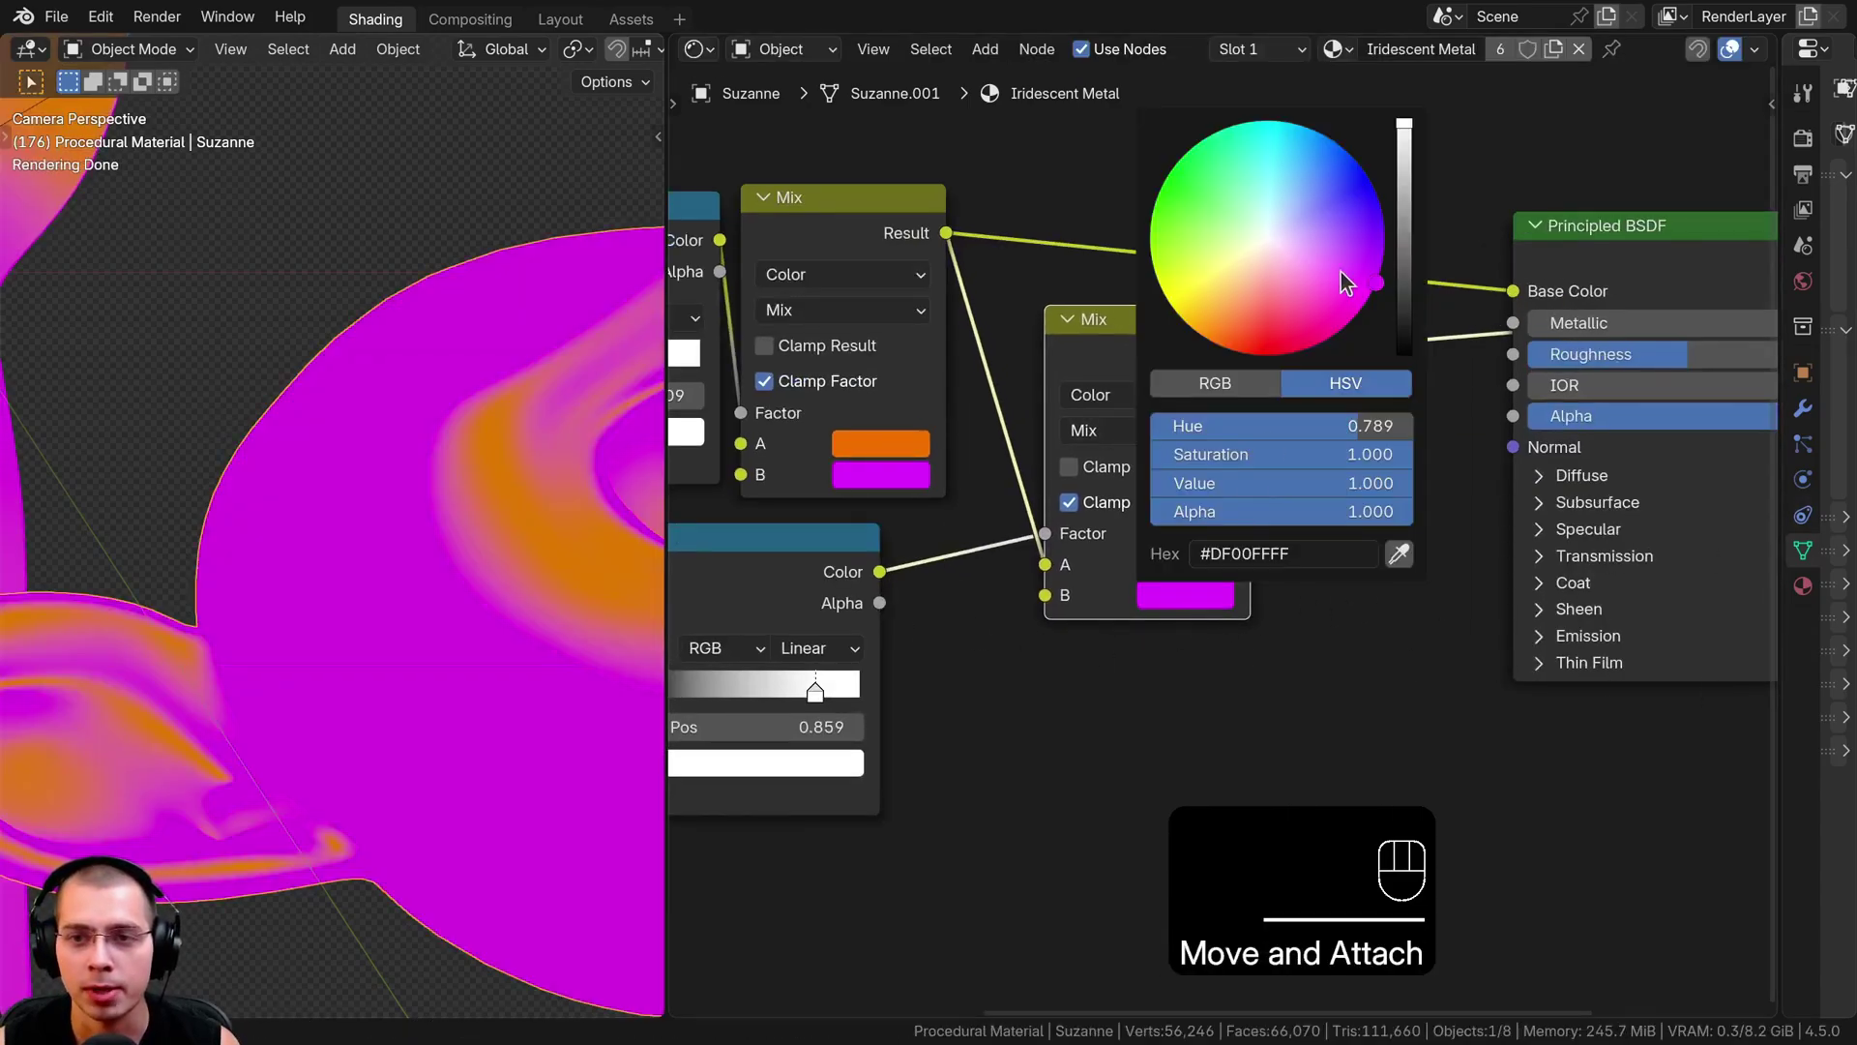
pyautogui.moveTo(1339, 282)
pyautogui.mouseDown()
pyautogui.moveTo(1277, 217)
pyautogui.moveTo(1284, 144)
pyautogui.mouseUp()
pyautogui.hotkey('ctrl', 'v')
pyautogui.moveTo(1188, 594); pyautogui.dragTo(1261, 340, button='middle')
pyautogui.click(1261, 339)
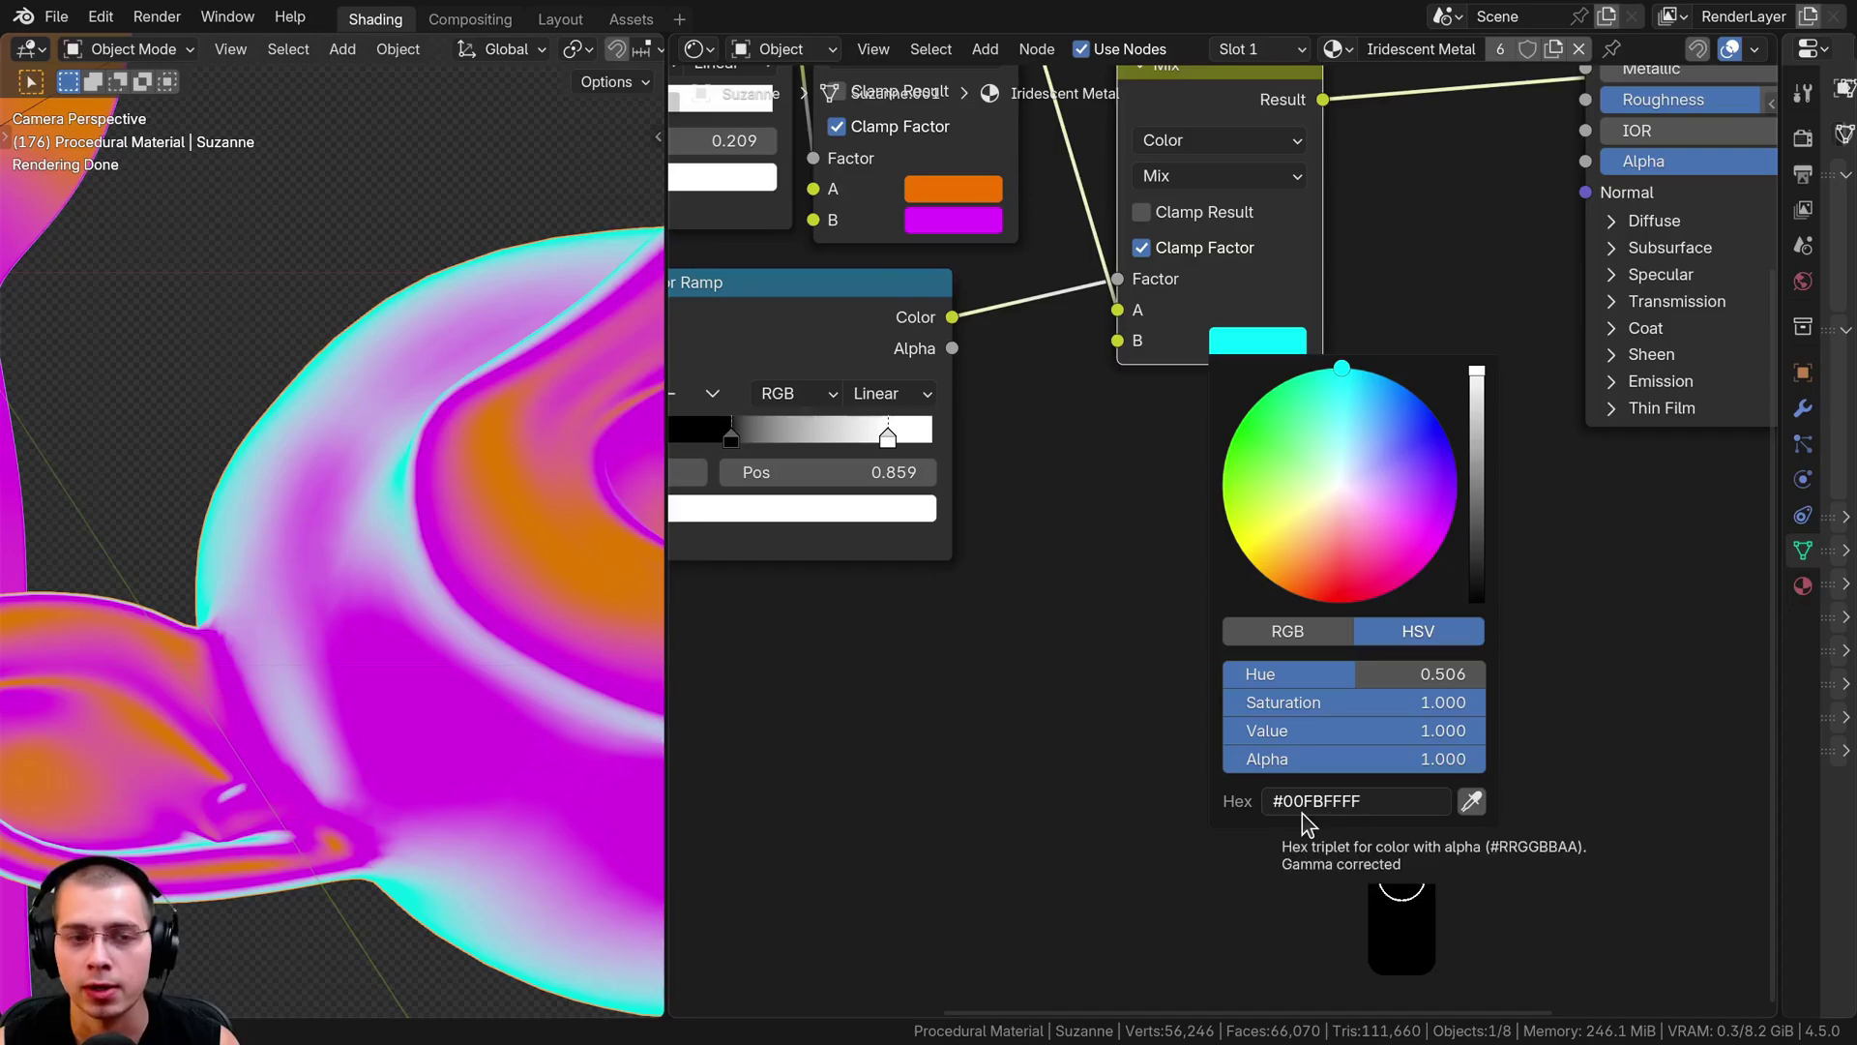
# Examine how orange, magenta and cyan blend across the monkey head, comparing it with the Color Ramp and Mix node setup.
pyautogui.scroll(-4, 234, 828)
pyautogui.scroll(2, 323, 722)
pyautogui.keyDown('shift'); pyautogui.moveTo(450, 672); pyautogui.dragTo(323, 722, button='middle'); pyautogui.keyUp('shift')
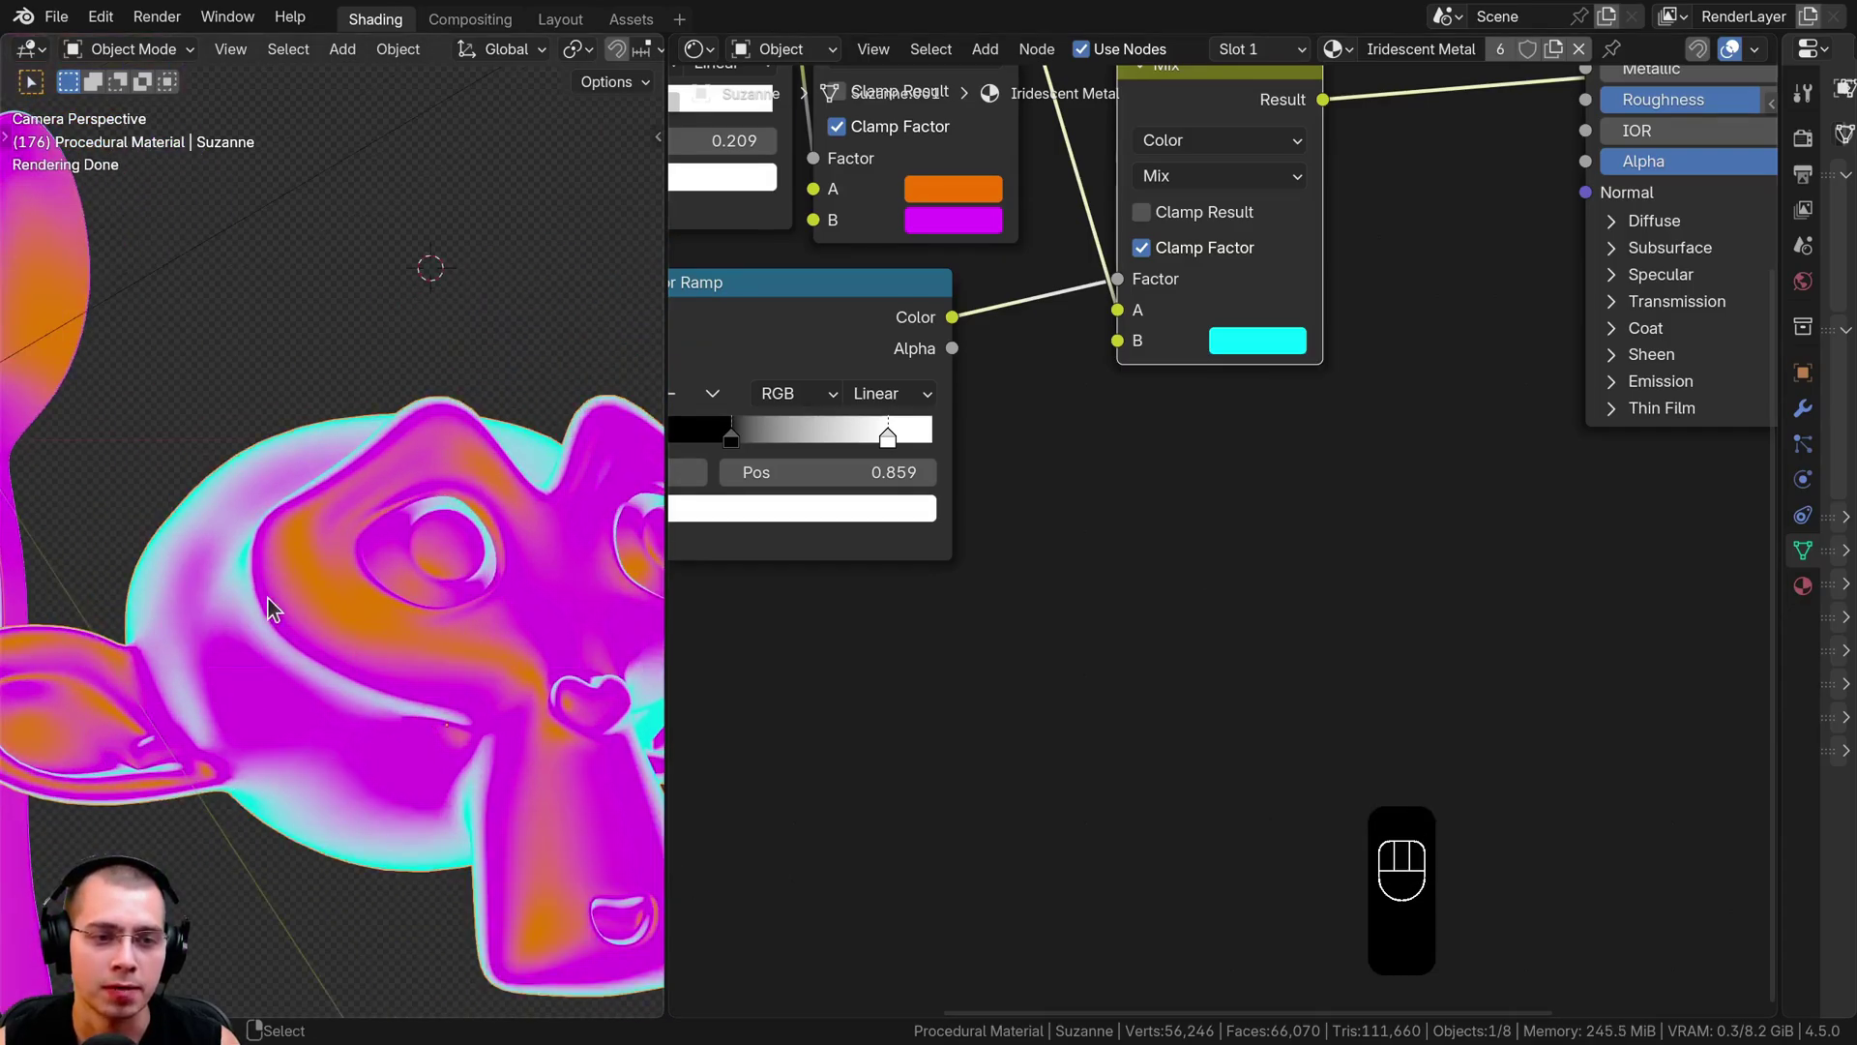
pyautogui.scroll(-3, 1346, 181)
pyautogui.moveTo(1346, 181); pyautogui.dragTo(1313, 406, button='middle')
pyautogui.moveTo(1233, 404); pyautogui.dragTo(1208, 412)
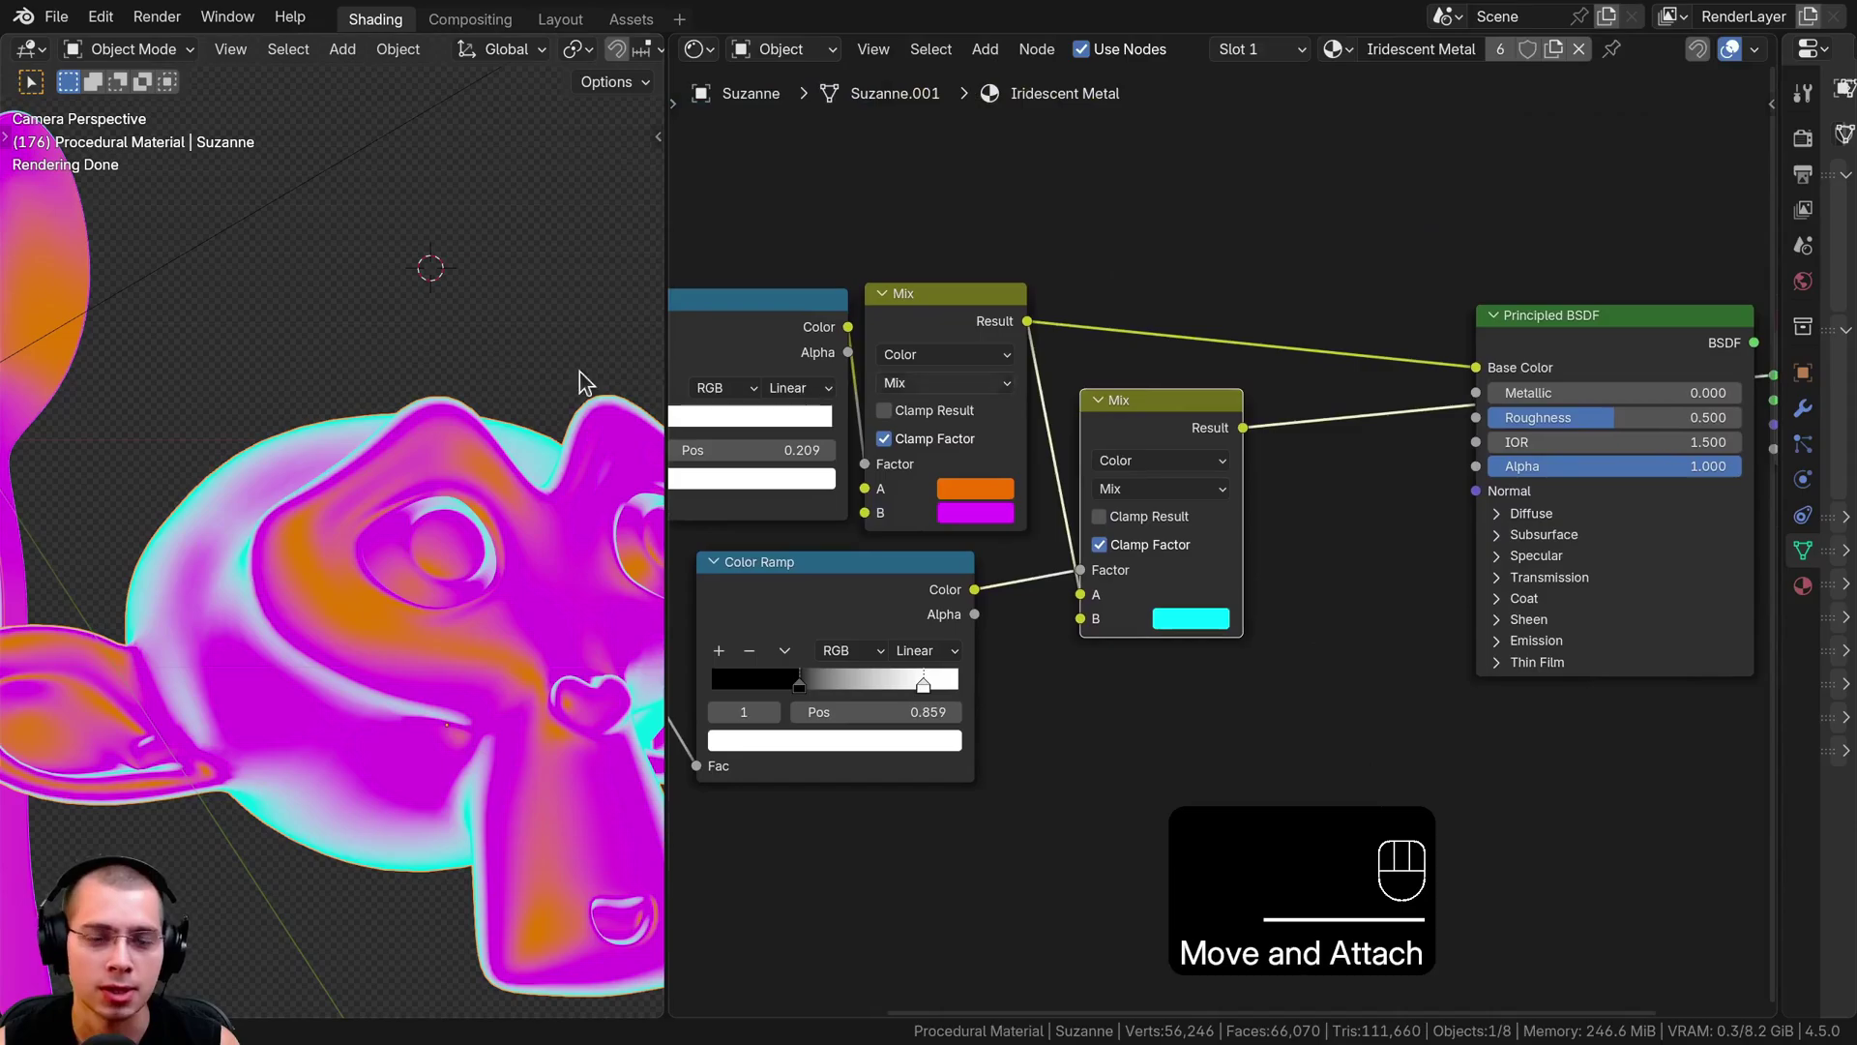
pyautogui.keyDown('shift'); pyautogui.moveTo(342, 578); pyautogui.dragTo(393, 511, button='middle'); pyautogui.keyUp('shift')
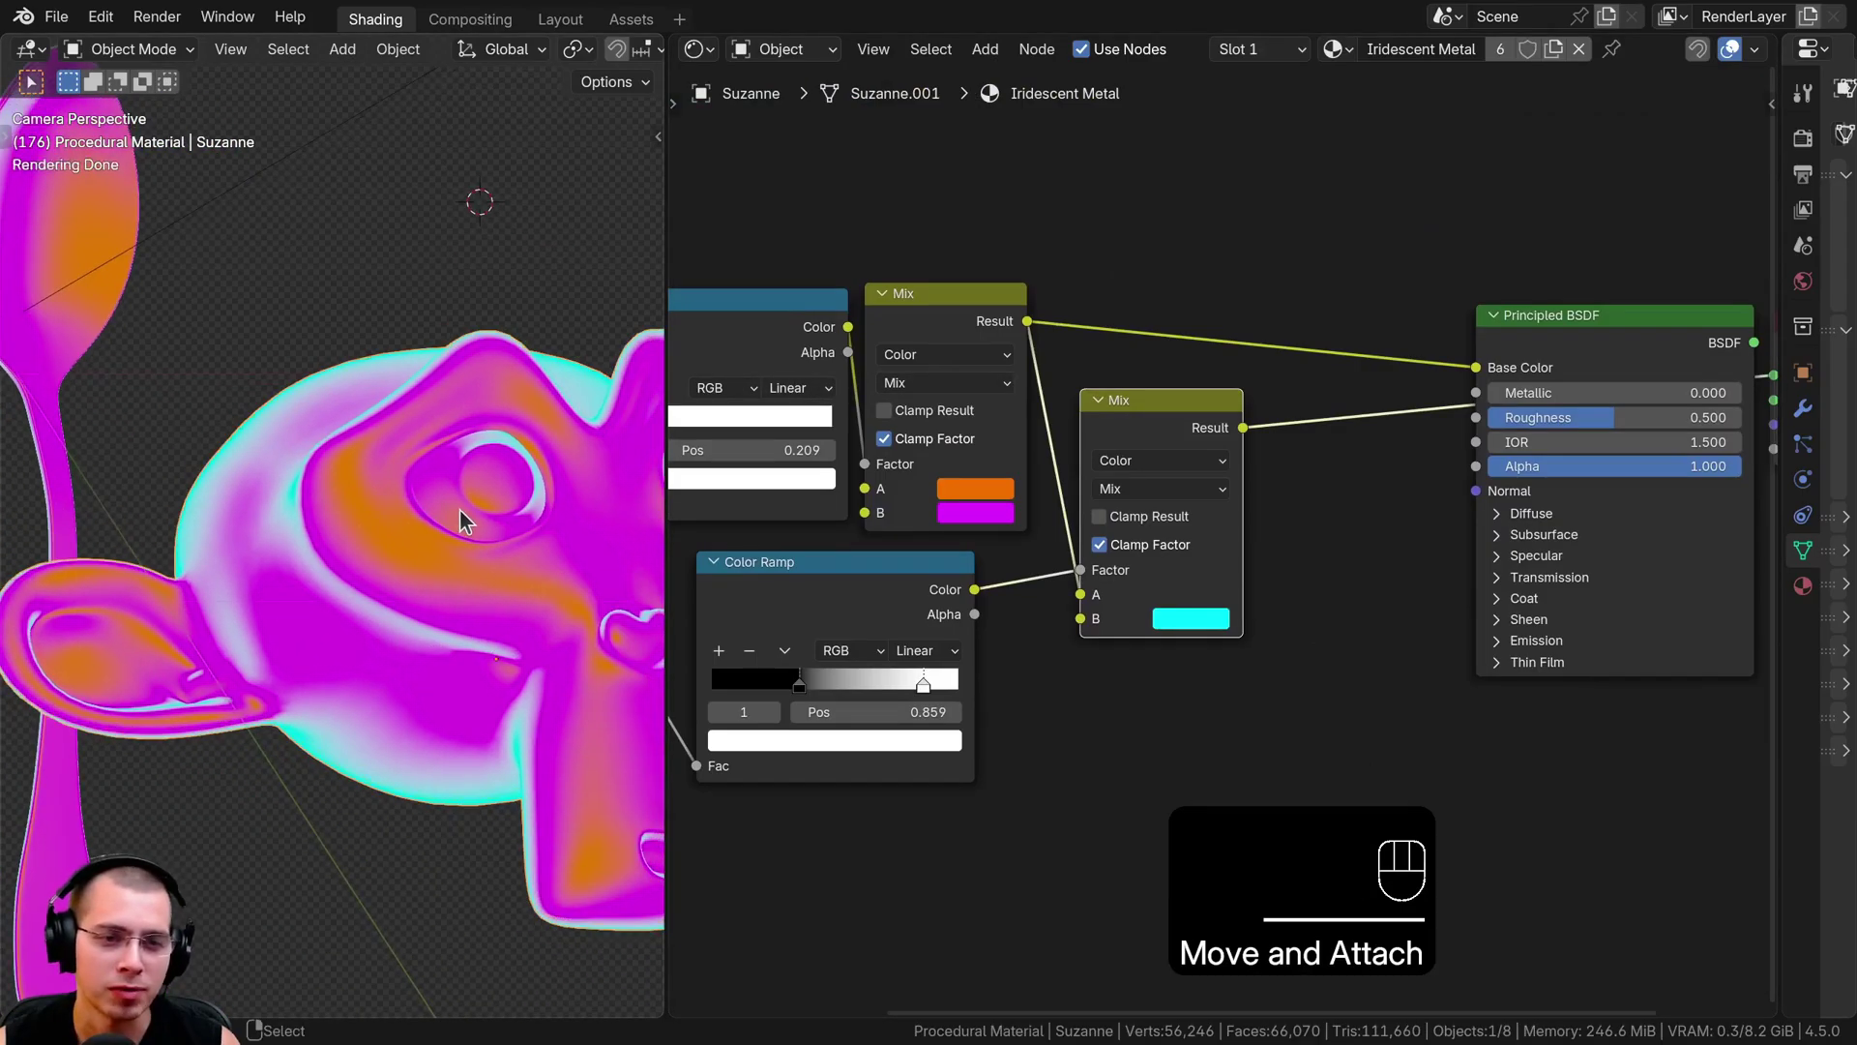
pyautogui.scroll(1, 464, 426)
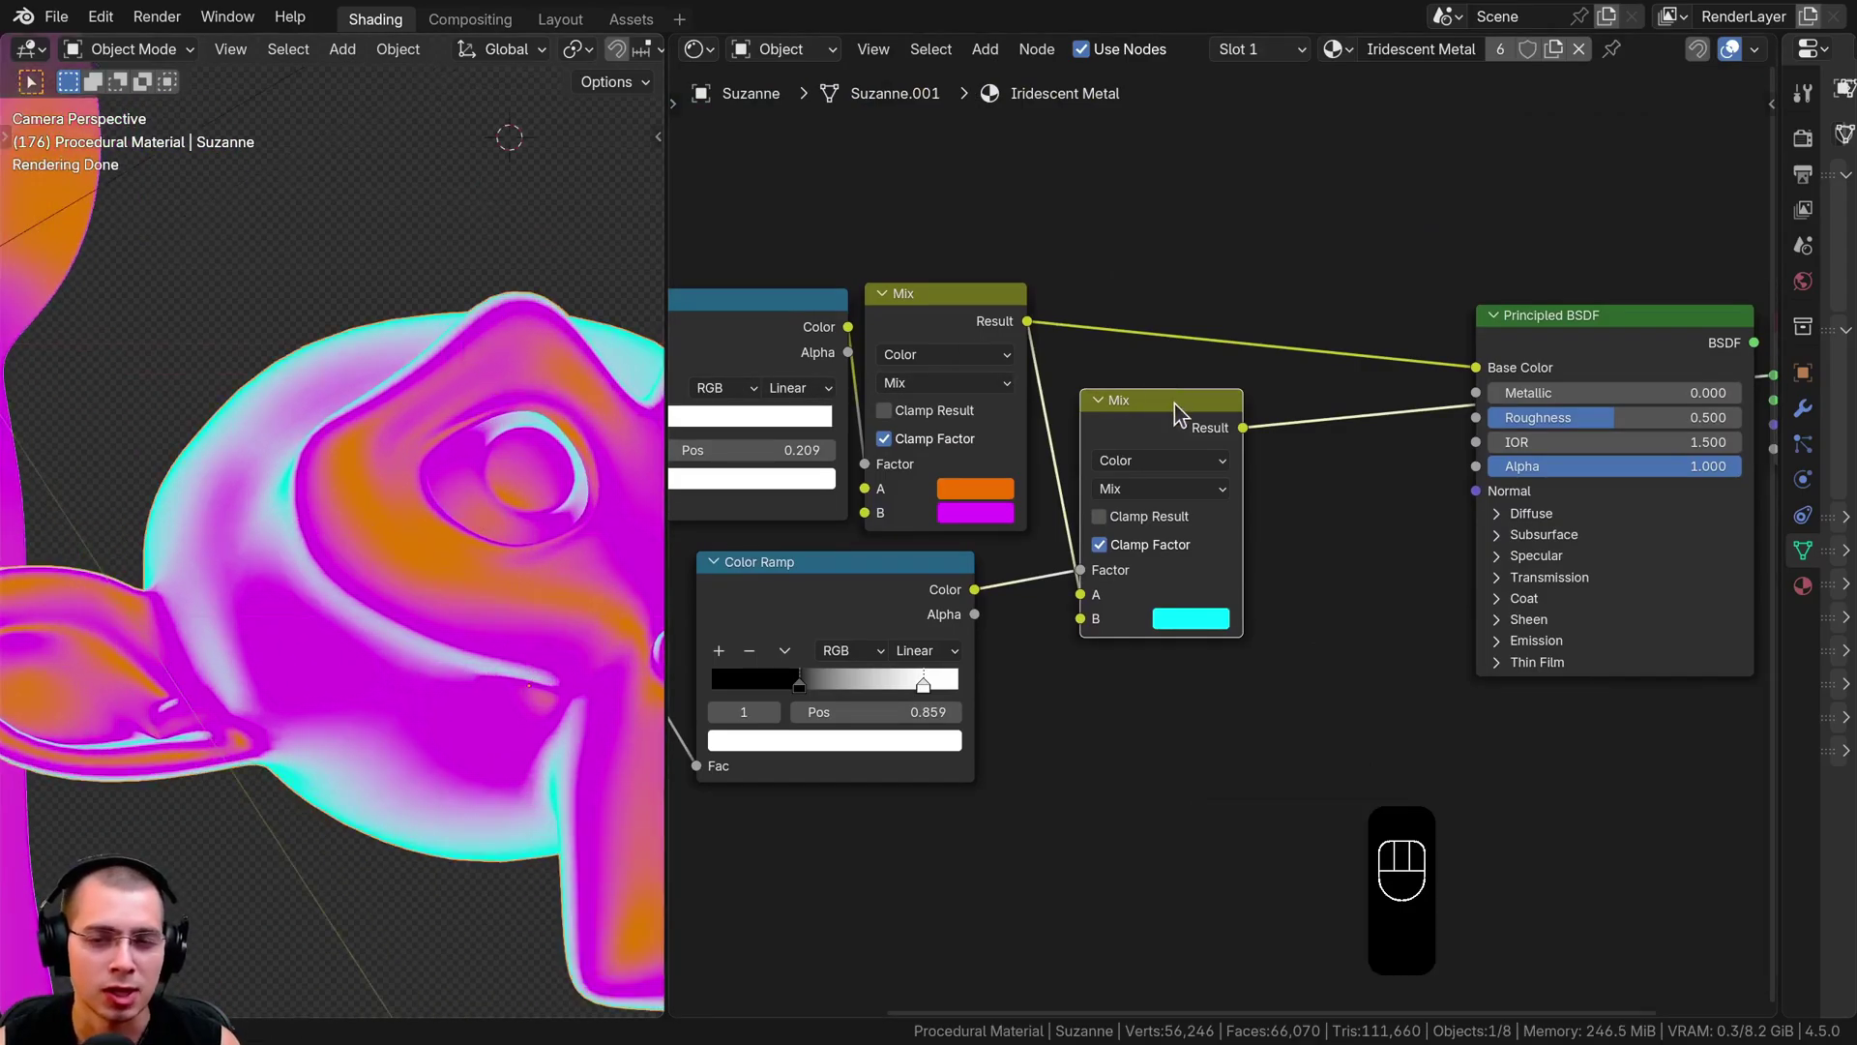
pyautogui.moveTo(1175, 404); pyautogui.dragTo(1165, 405)
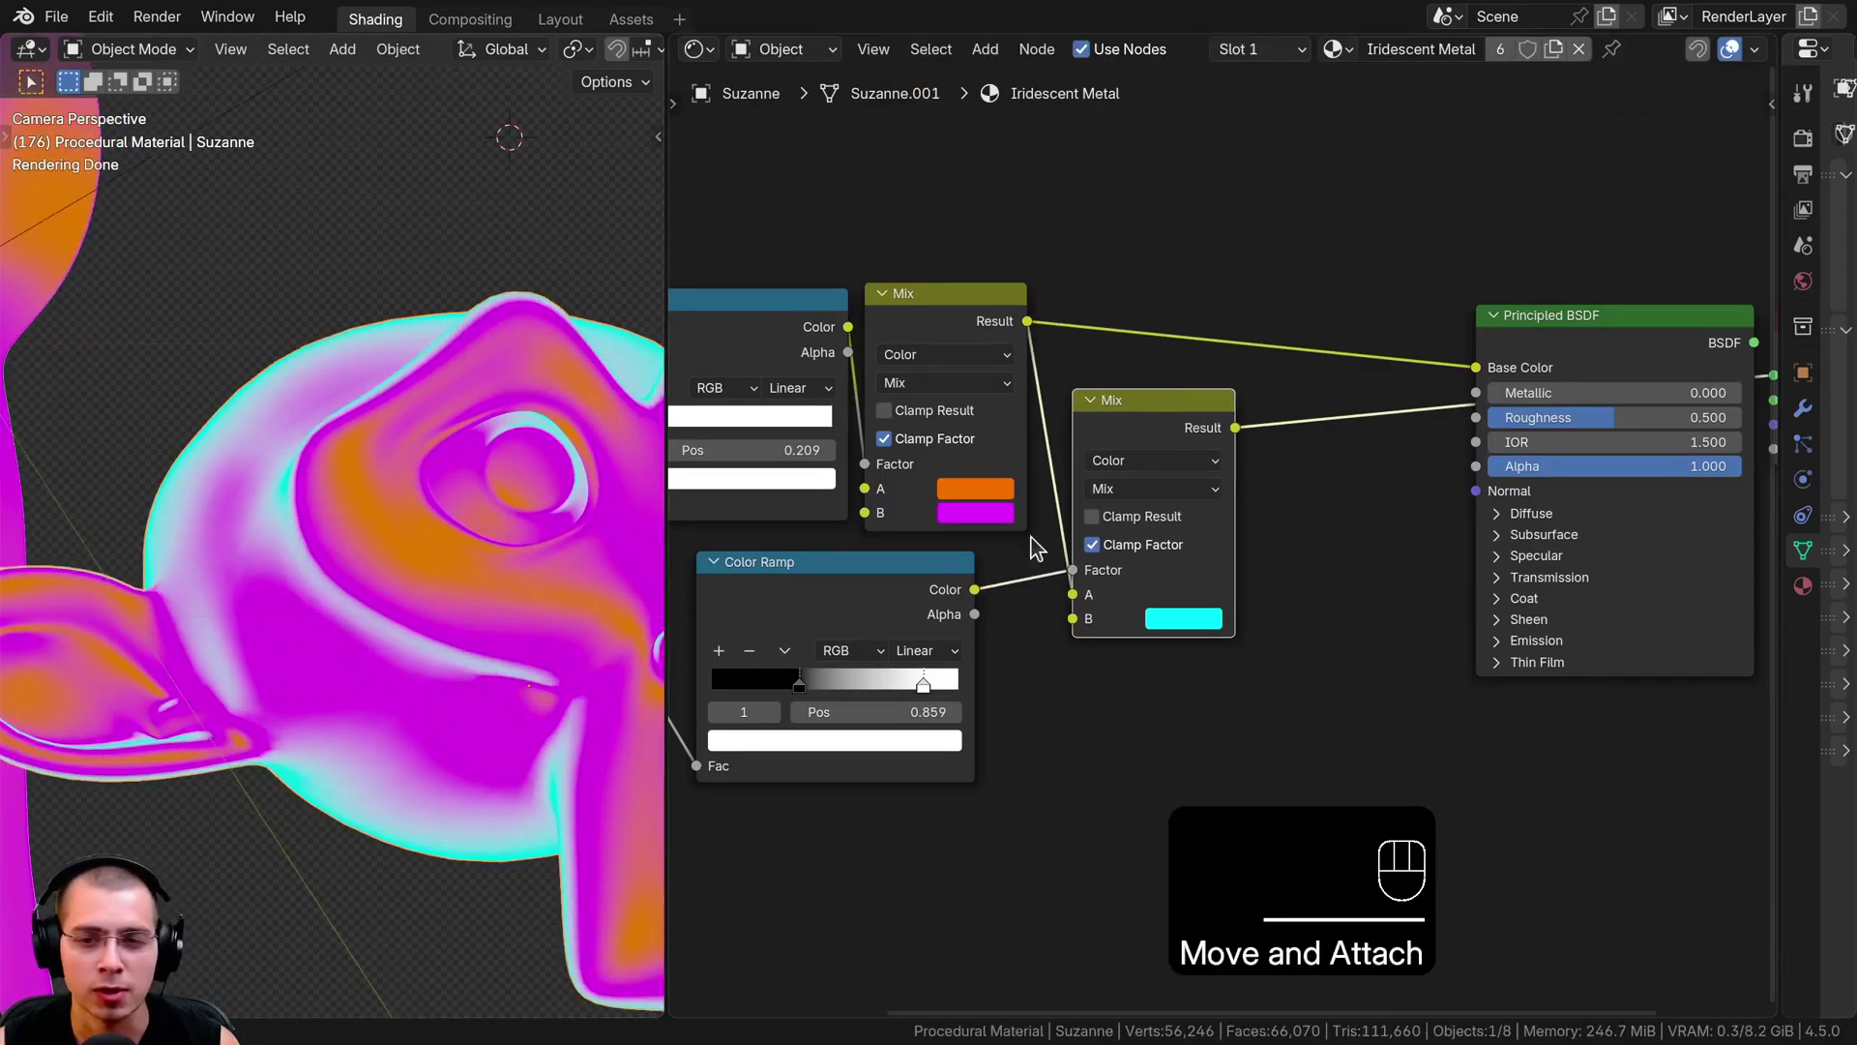
pyautogui.scroll(-1, 1095, 544)
pyautogui.moveTo(1095, 543); pyautogui.dragTo(1291, 571, button='middle')
pyautogui.scroll(1, 967, 454)
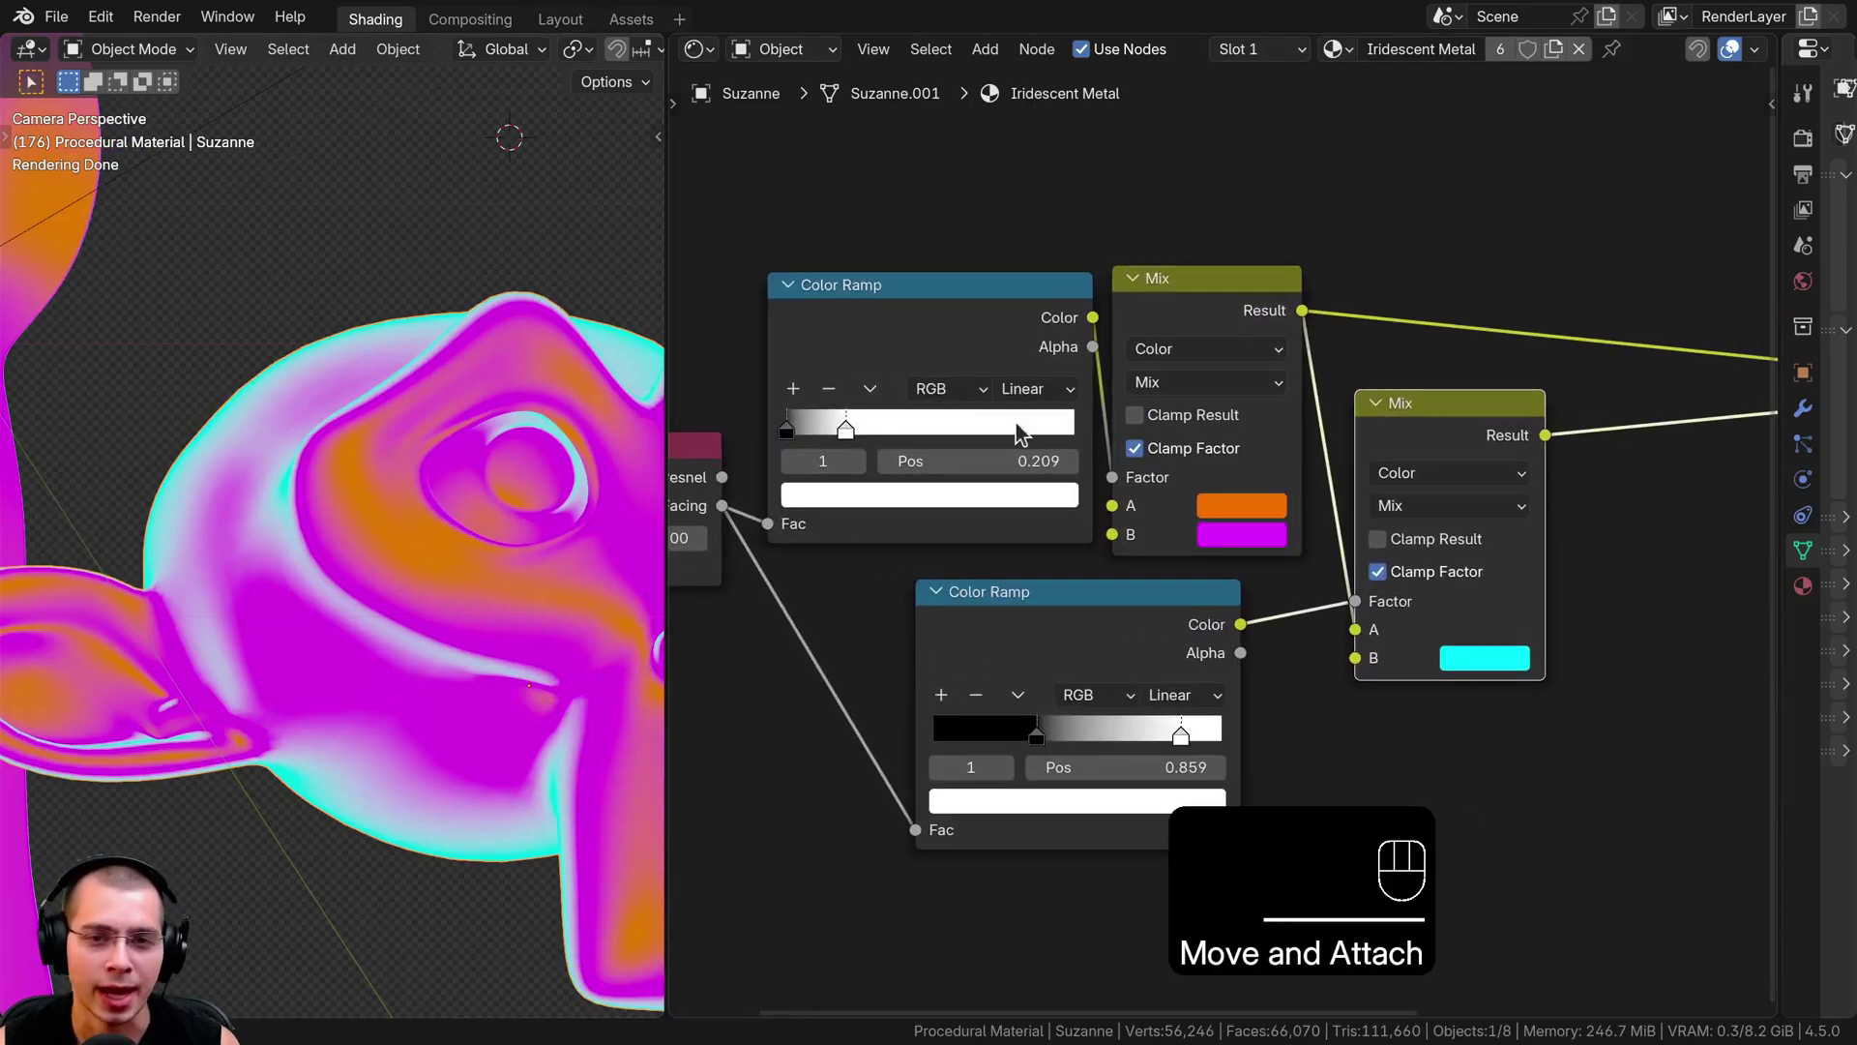
pyautogui.scroll(-3, 441, 469)
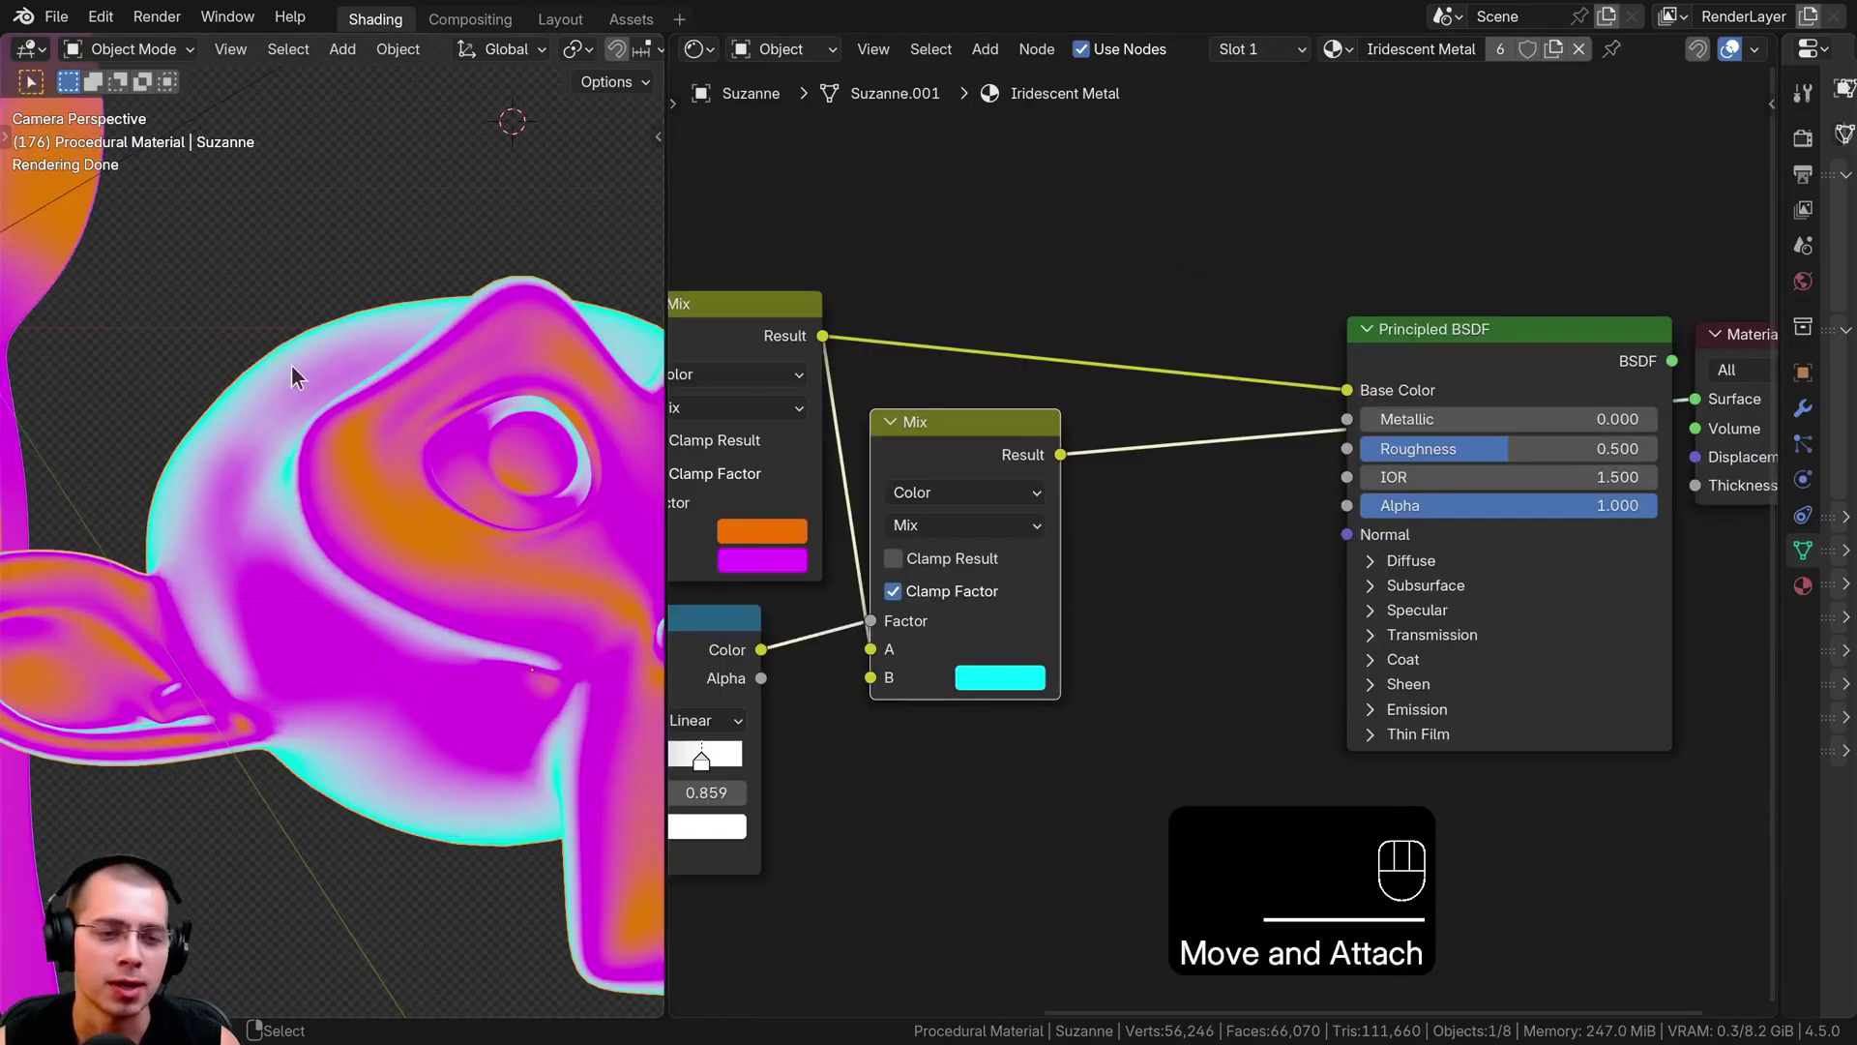
pyautogui.scroll(-1, 435, 496)
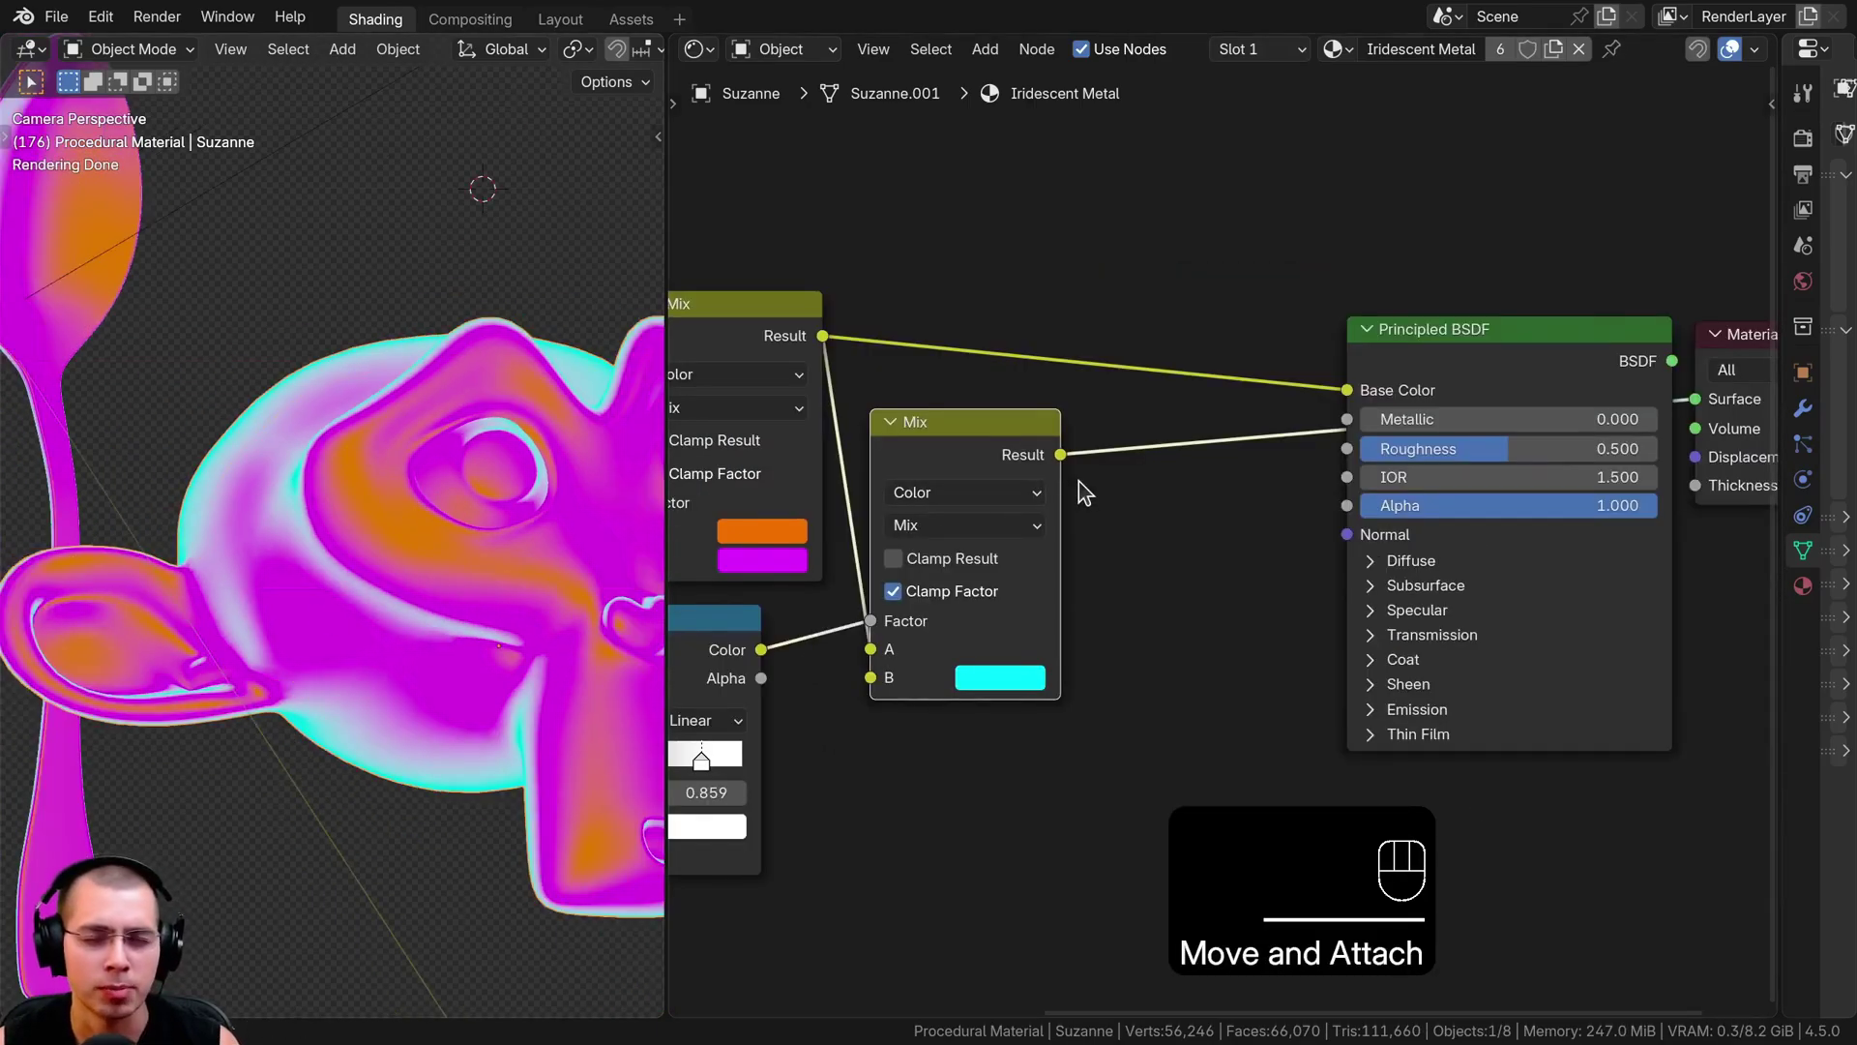
# Link the second Mix's Result to the Base Color, restore the Principled BSDF to the surface output, and move both end nodes closer.
pyautogui.moveTo(1078, 482); pyautogui.dragTo(1073, 481, button='middle')
pyautogui.moveTo(1056, 454); pyautogui.dragTo(1342, 389)
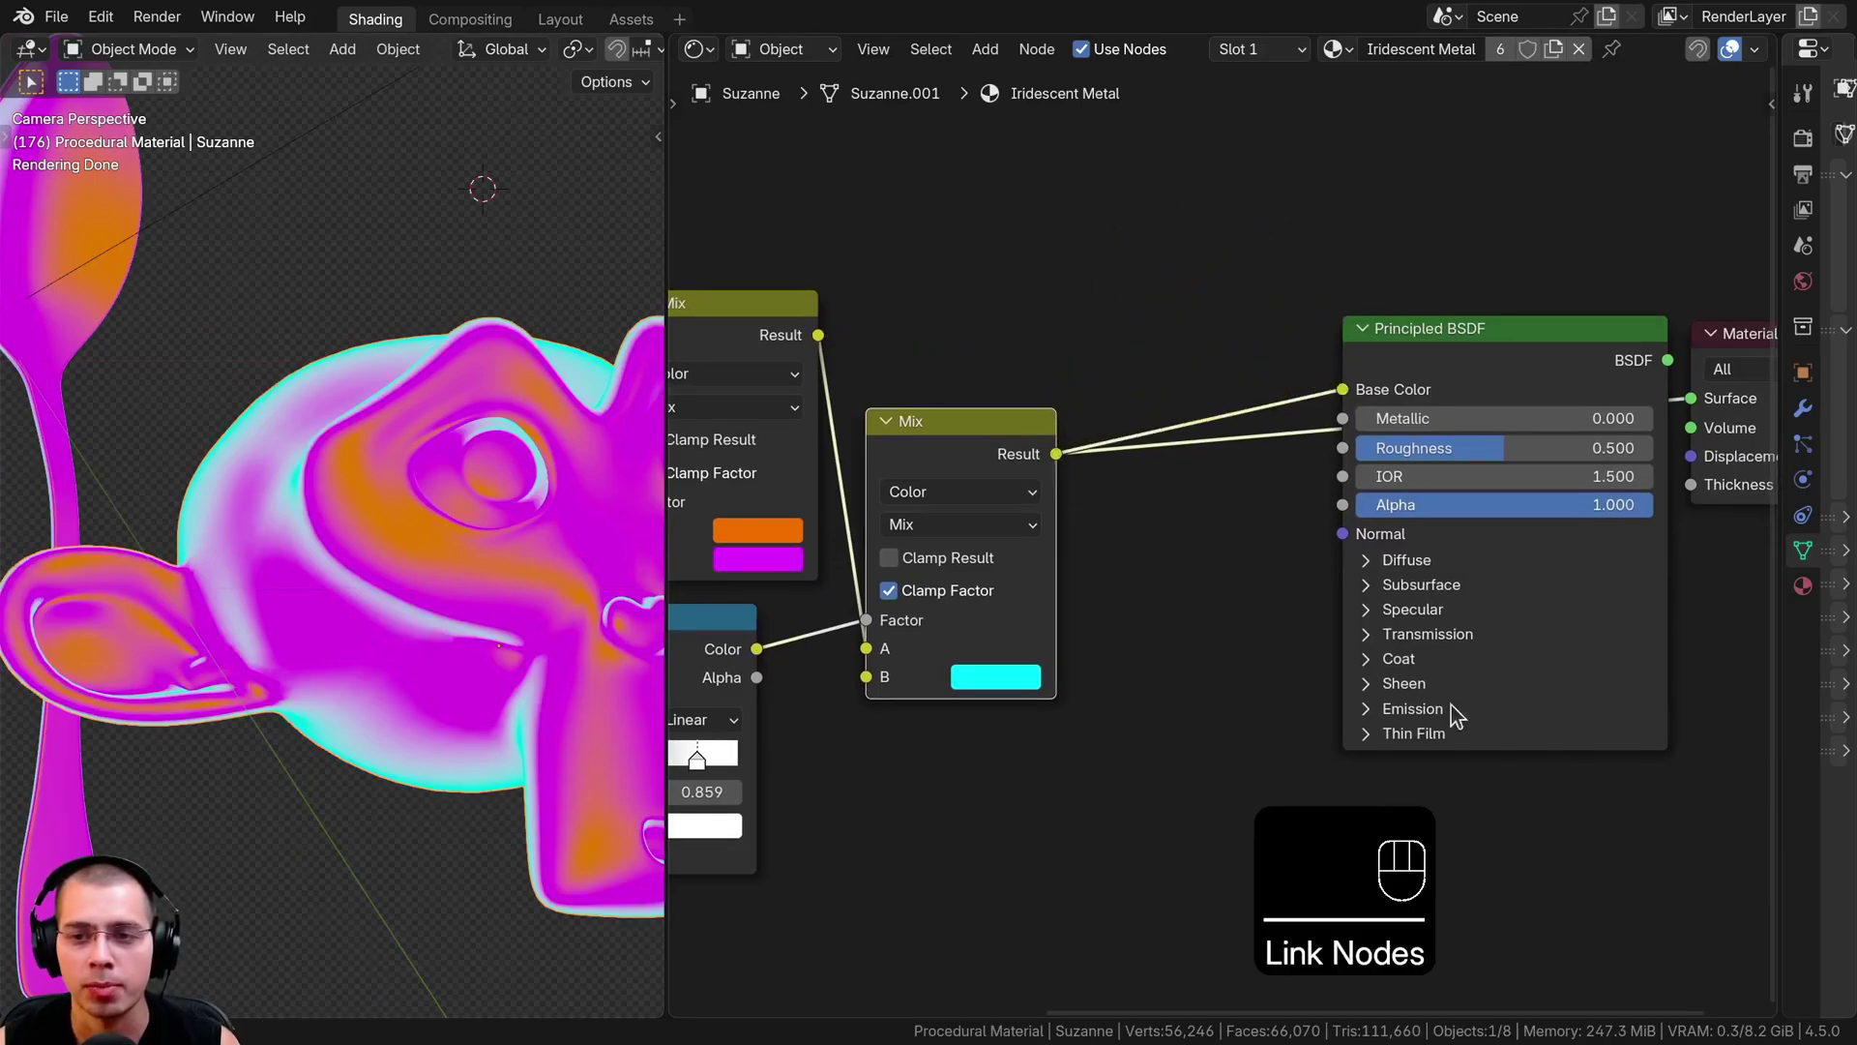
pyautogui.keyDown('ctrl'); pyautogui.keyDown('shift'); pyautogui.click(1486, 355); pyautogui.keyUp('shift'); pyautogui.keyUp('ctrl')
pyautogui.moveTo(1321, 152); pyautogui.dragTo(1745, 547)
pyautogui.press('g')
pyautogui.click(1465, 535)
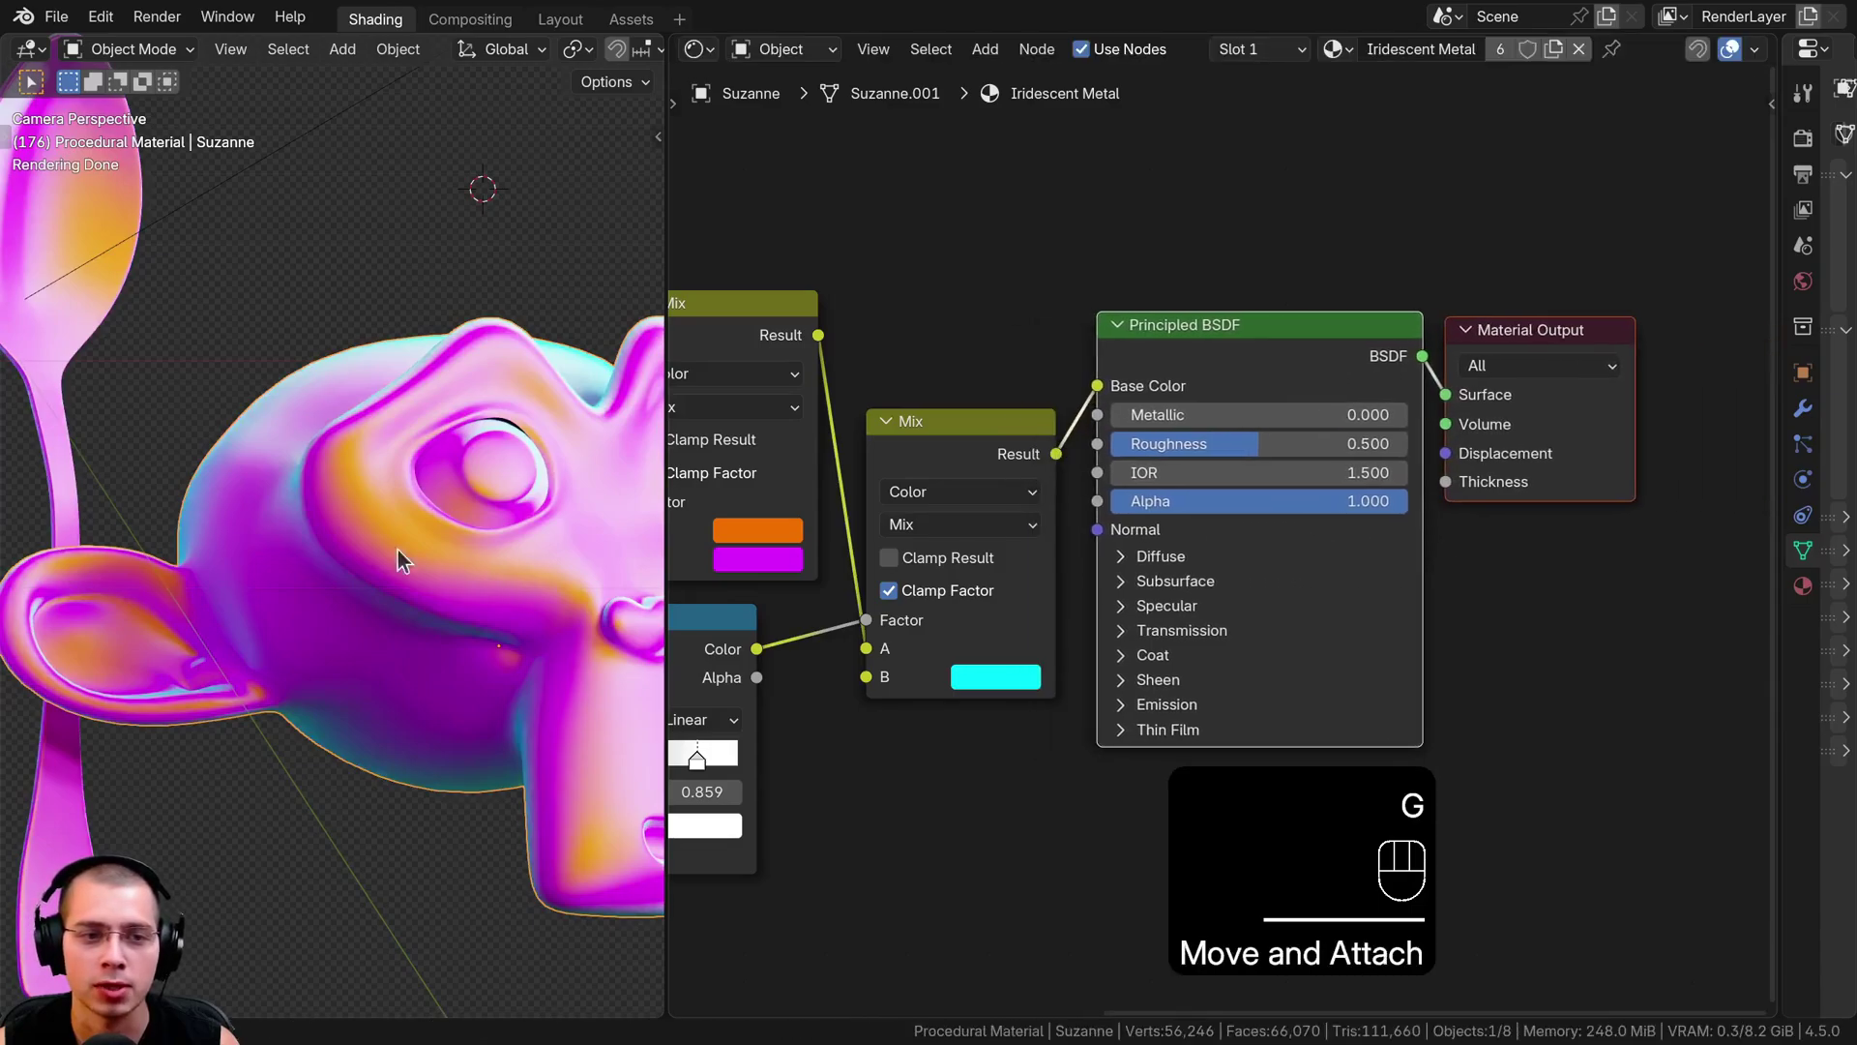
# Deselect the model and set the Principled BSDF's Metallic to 1 and Roughness to 0.15.
pyautogui.scroll(-3, 397, 548)
pyautogui.keyDown('shift'); pyautogui.moveTo(387, 546); pyautogui.dragTo(293, 522, button='middle'); pyautogui.keyUp('shift')
pyautogui.press('a')
pyautogui.scroll(4, 293, 522)
pyautogui.moveTo(1234, 420); pyautogui.dragTo(1412, 416)
pyautogui.scroll(3, 1284, 411)
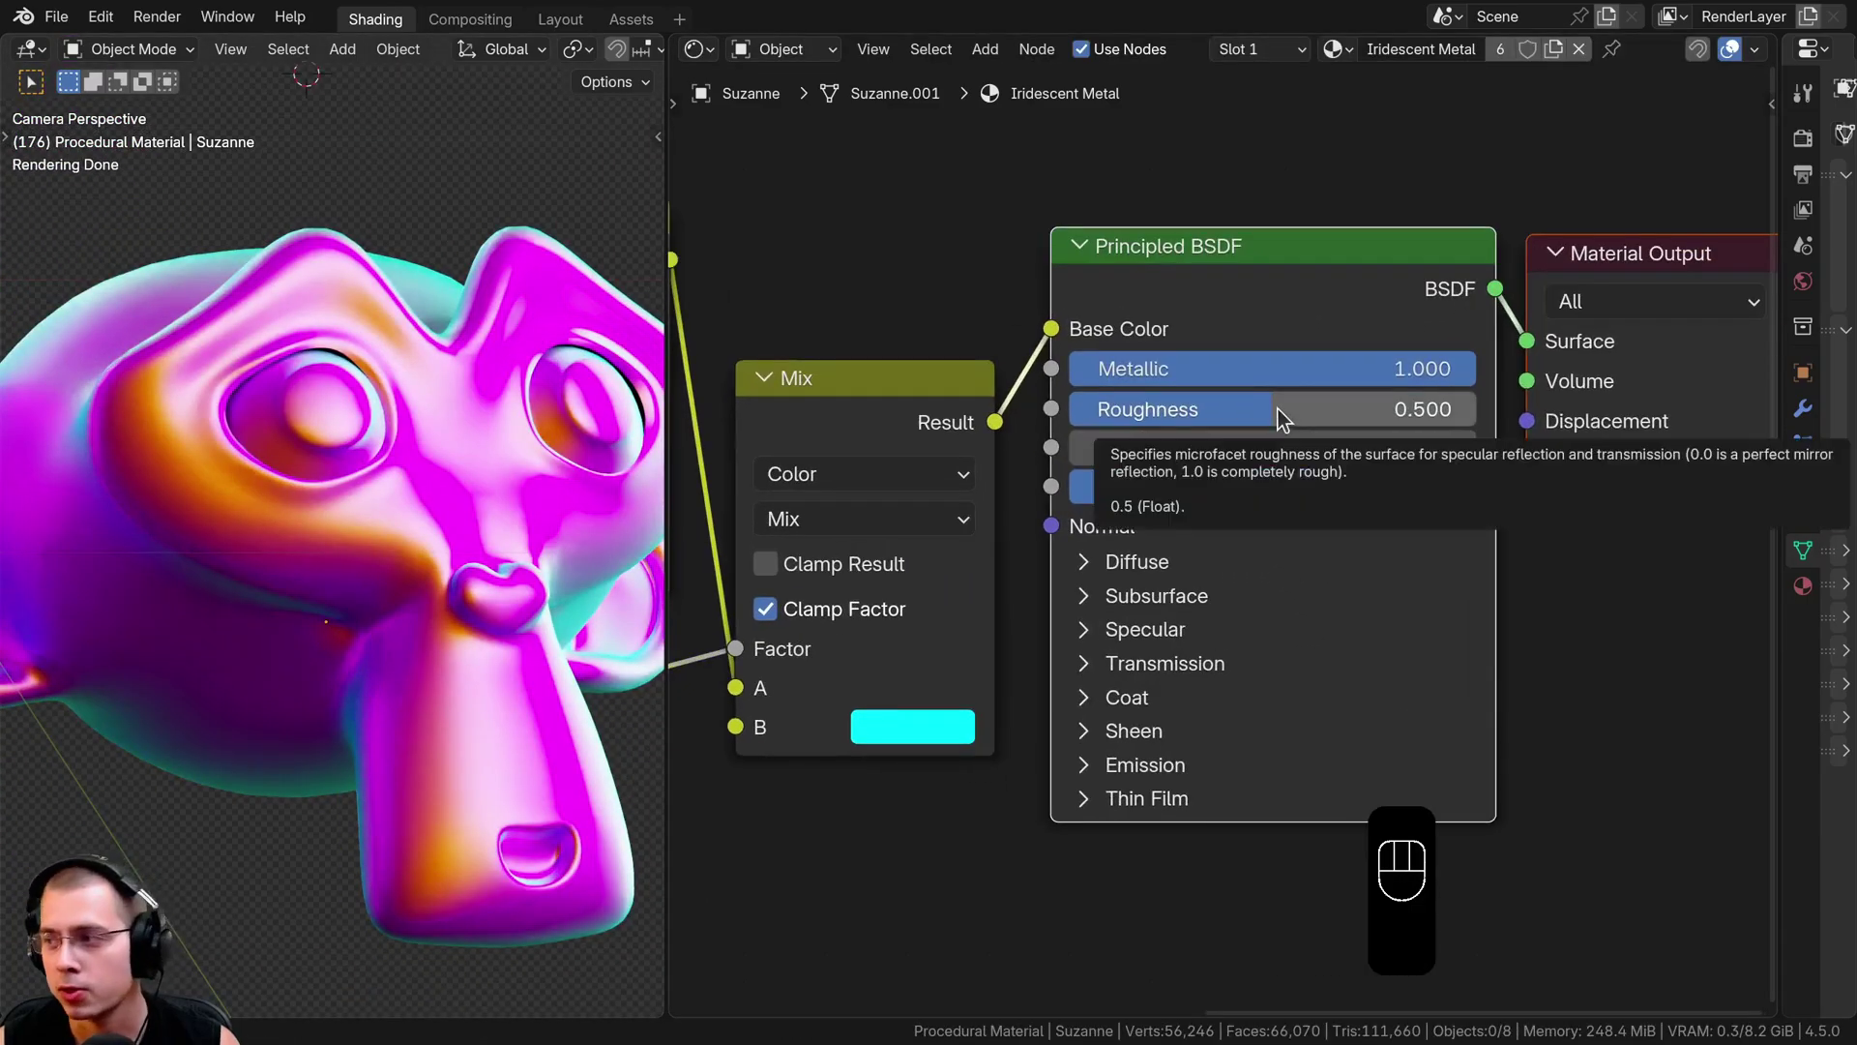
pyautogui.click(1284, 418)
pyautogui.write('.15')
pyautogui.press('Return')
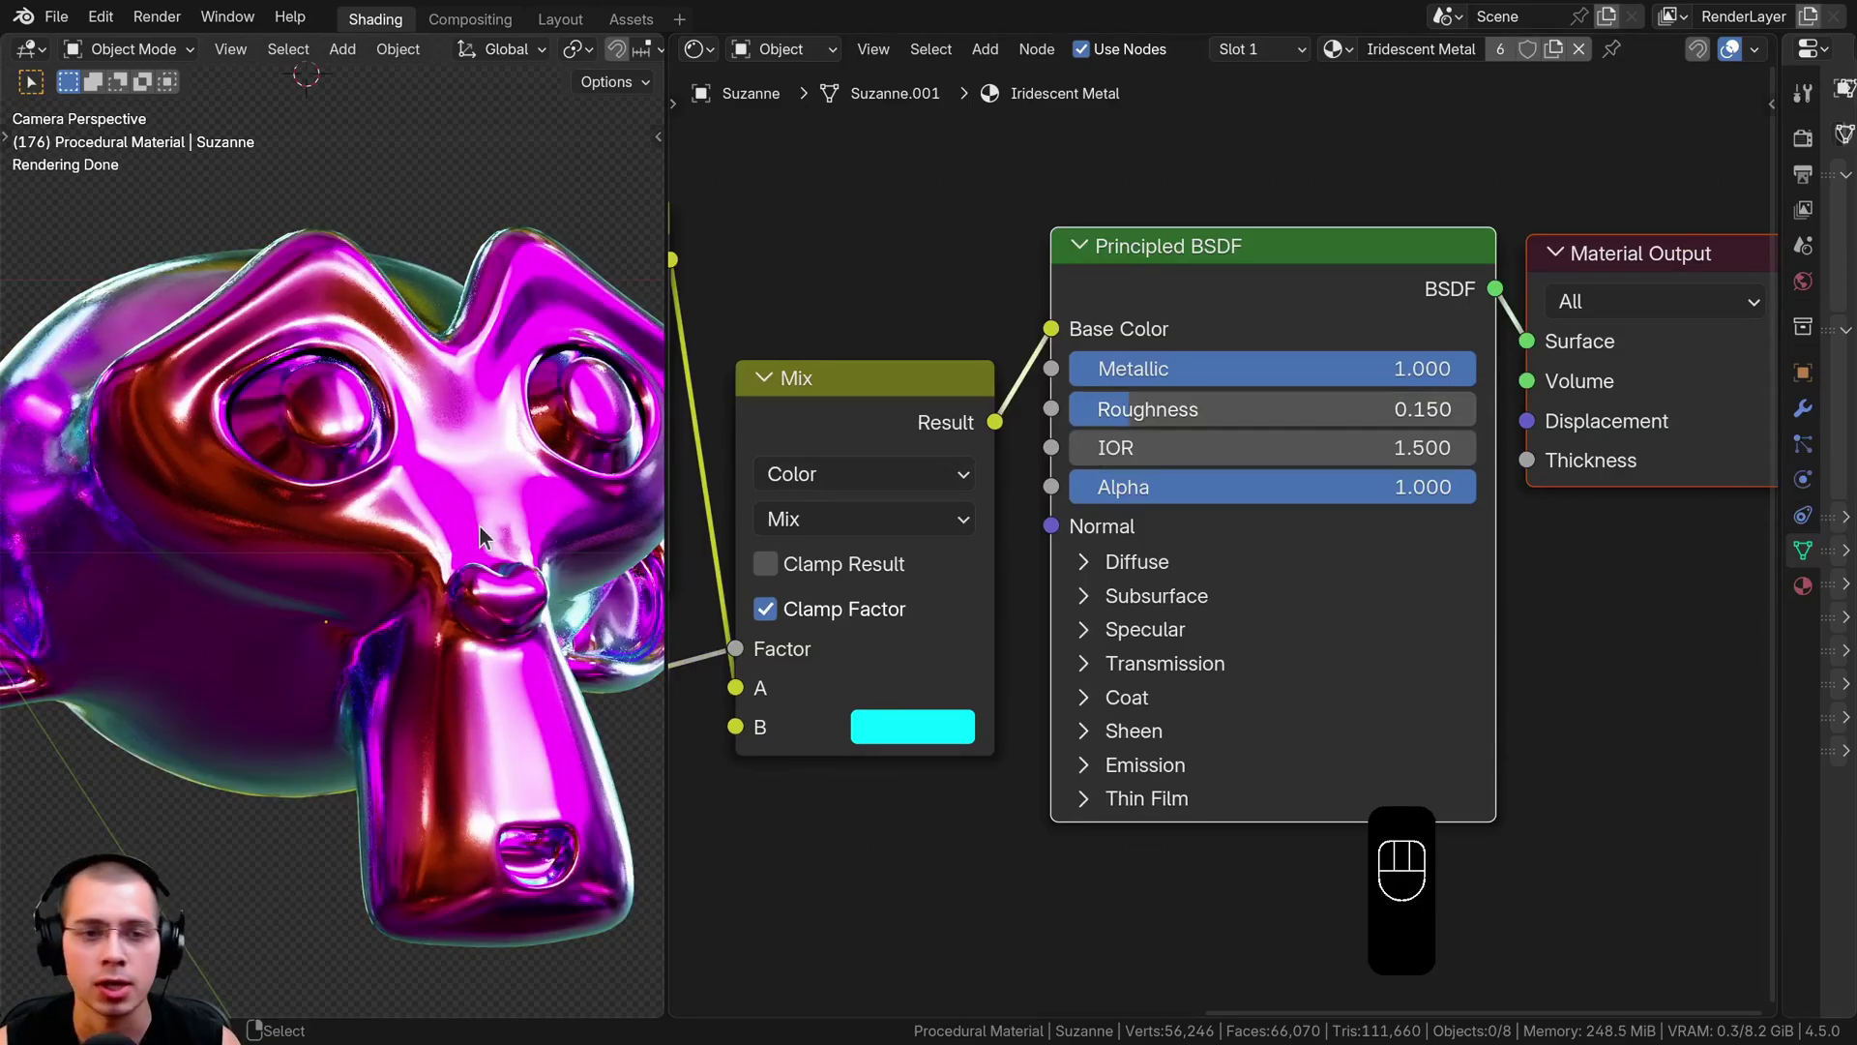
# Combine all nodes except the Material Output into one node group.
pyautogui.scroll(-4, 304, 553)
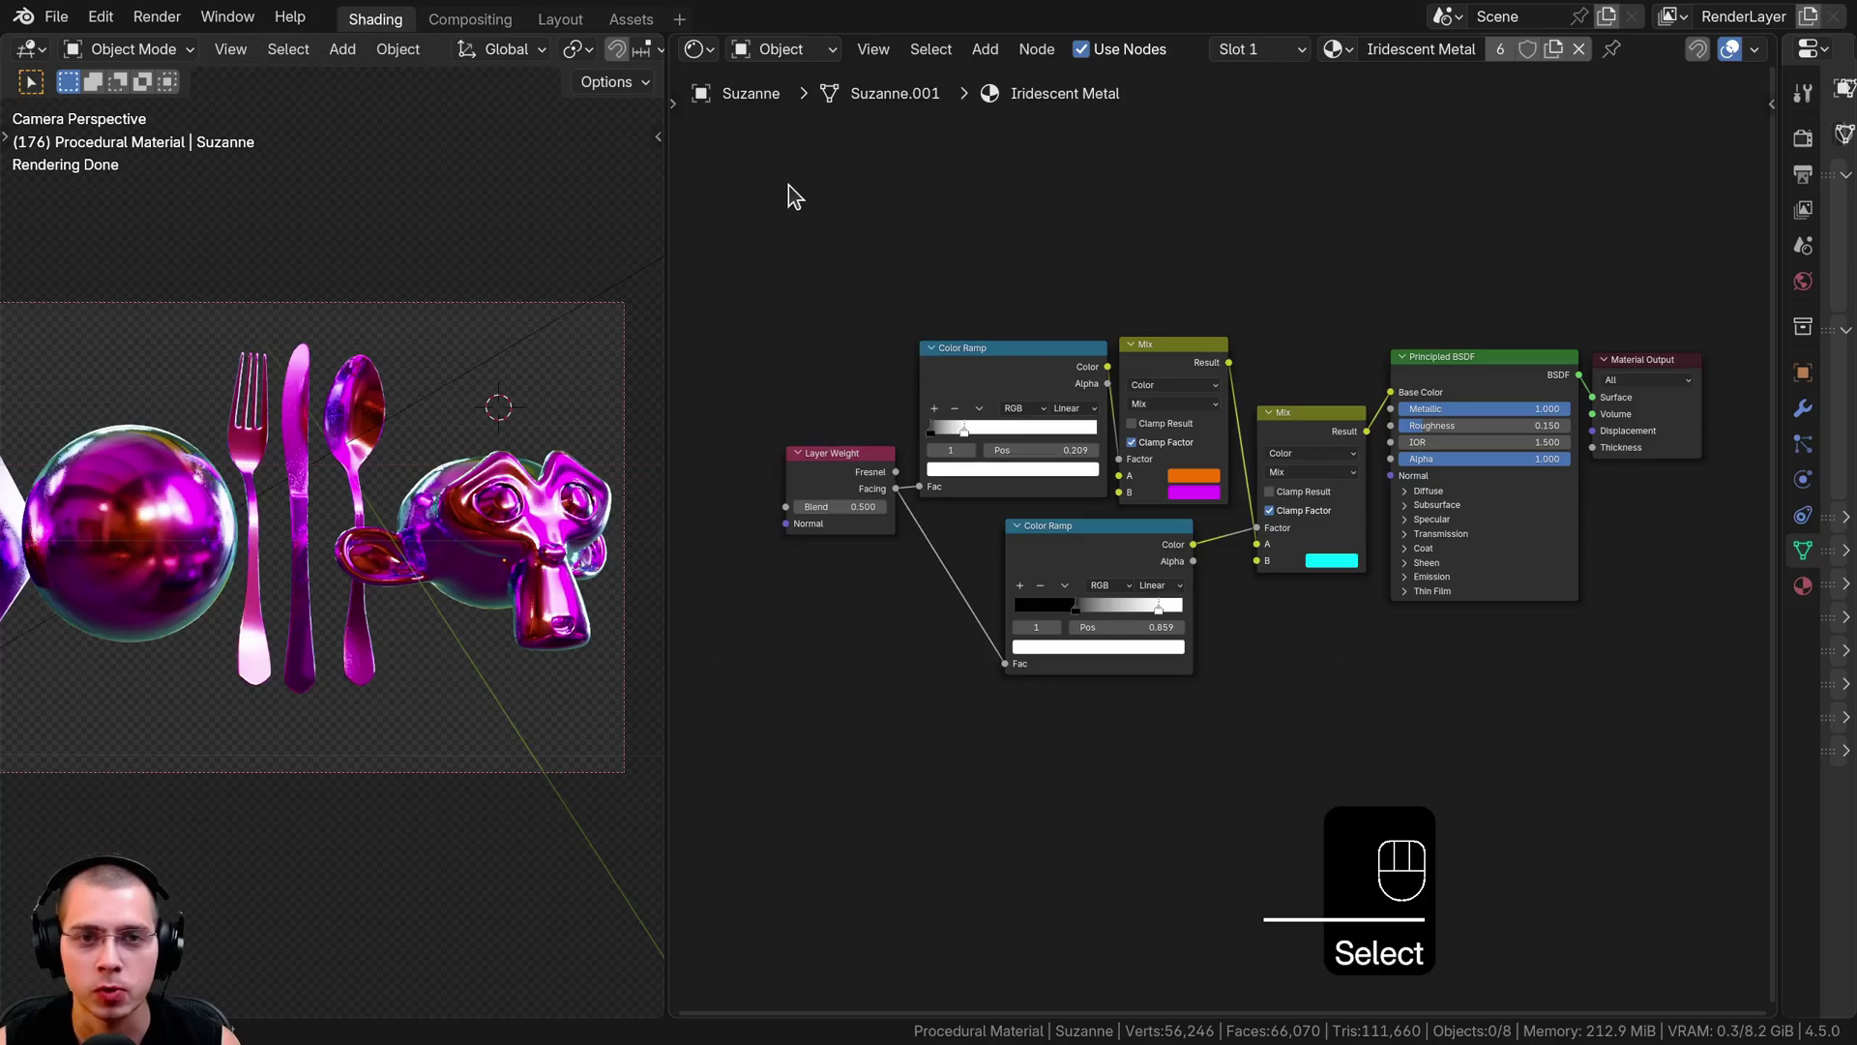
pyautogui.moveTo(773, 177); pyautogui.dragTo(1497, 798)
pyautogui.press('g')
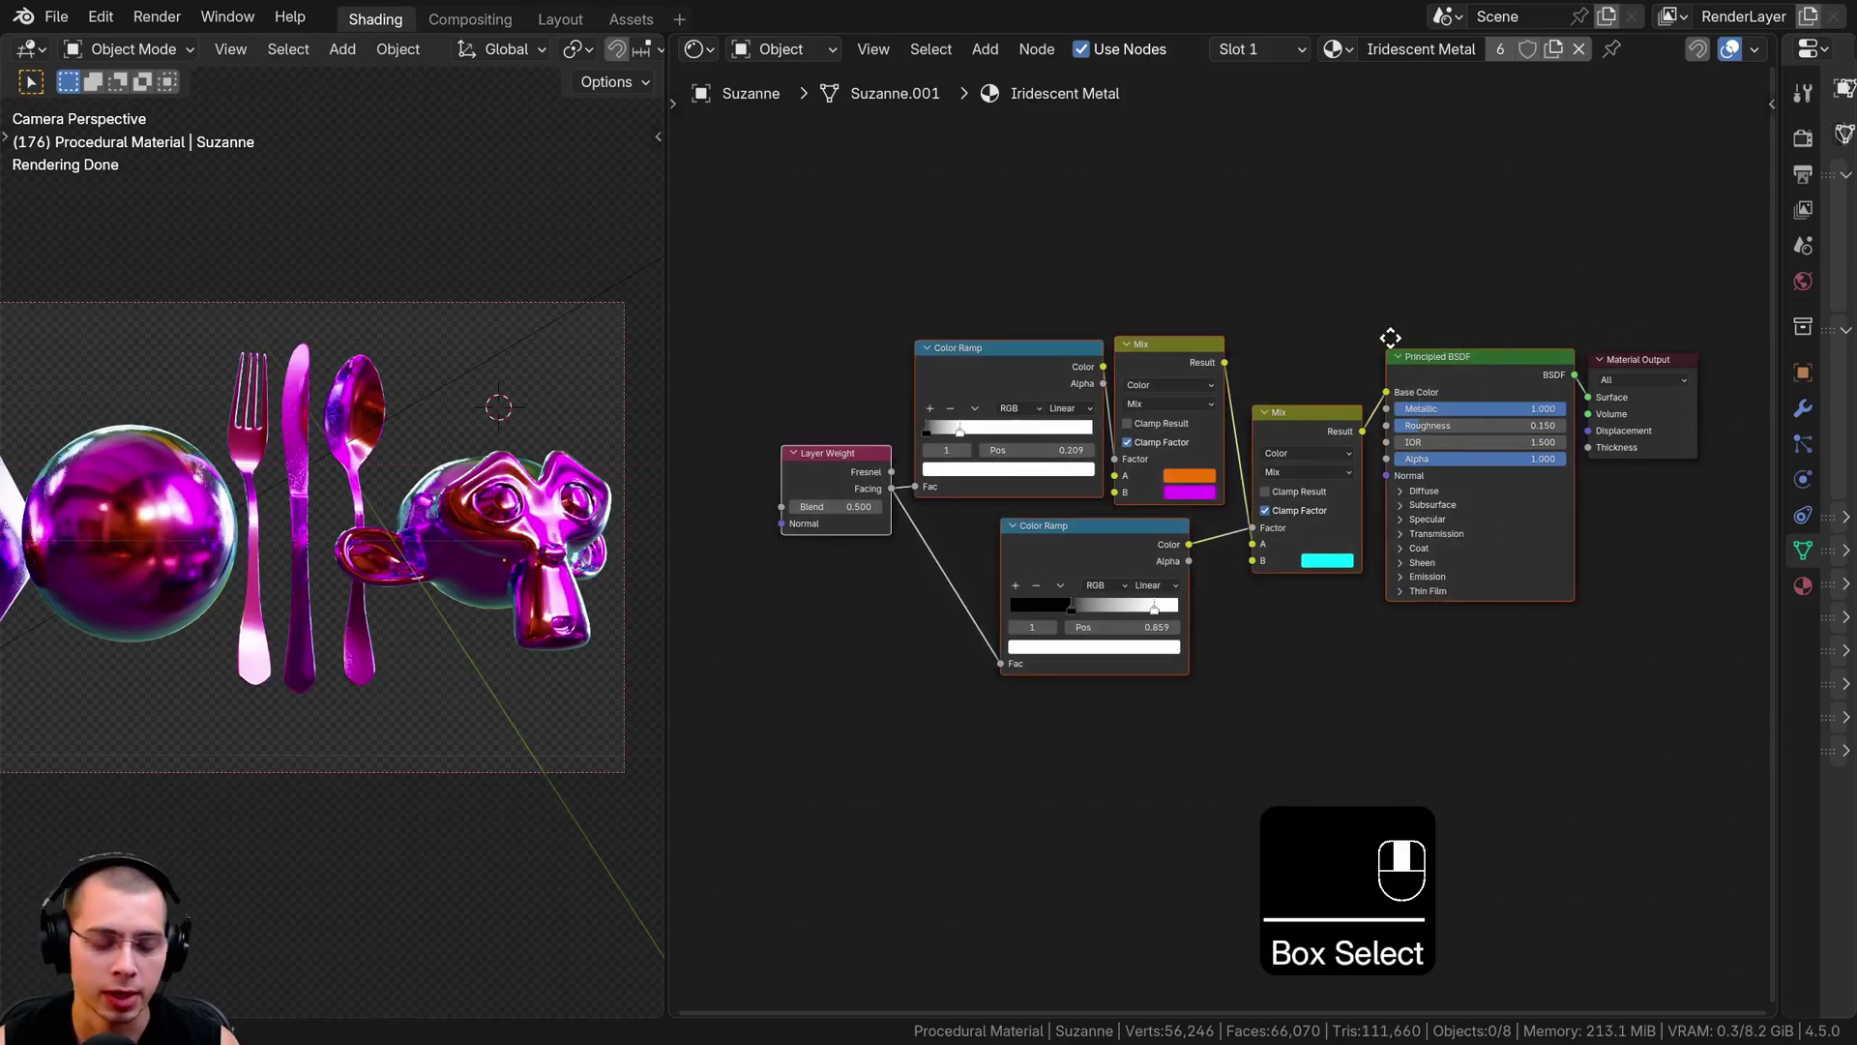
pyautogui.hotkey('ctrl', 'g')
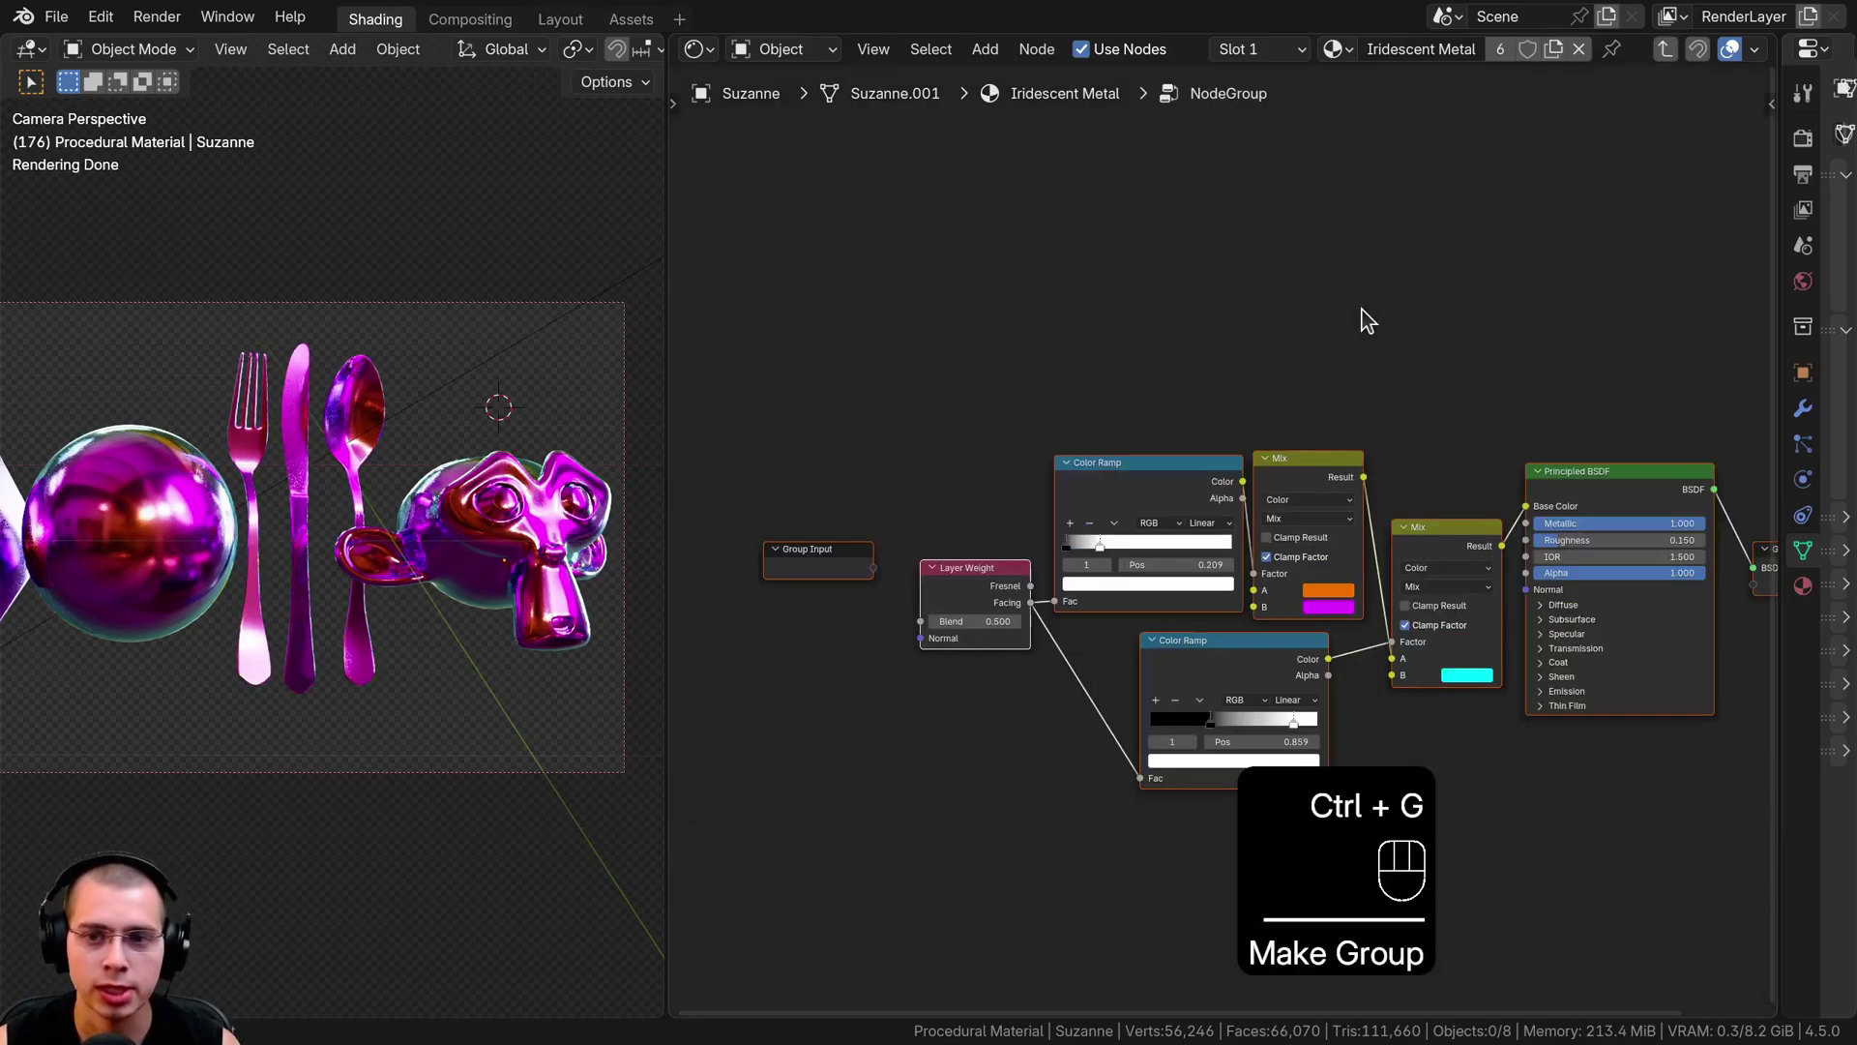
pyautogui.scroll(2, 1215, 270)
pyautogui.scroll(2, 1104, 505)
pyautogui.scroll(-2, 1105, 505)
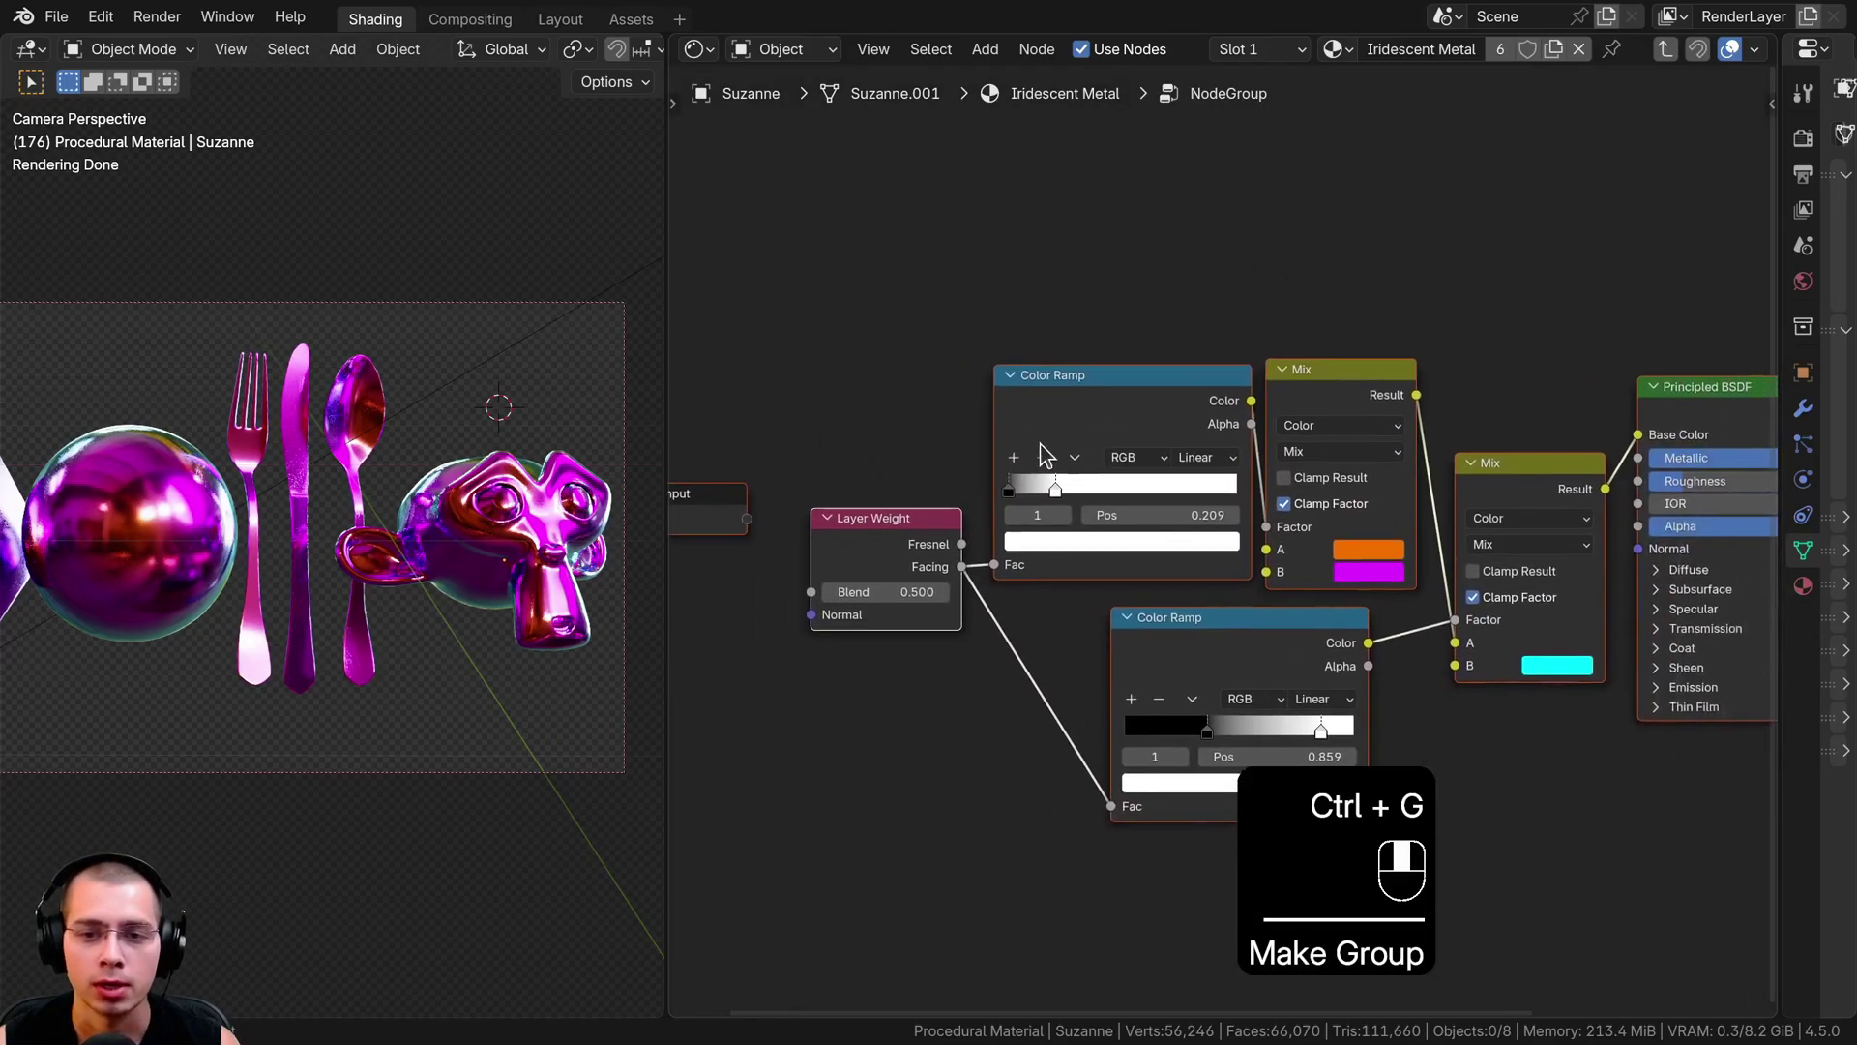
# Leave the node group and move its node next to the Material Output, making the node wider.
pyautogui.press('Tab')
pyautogui.scroll(4, 1103, 468)
pyautogui.press('g')
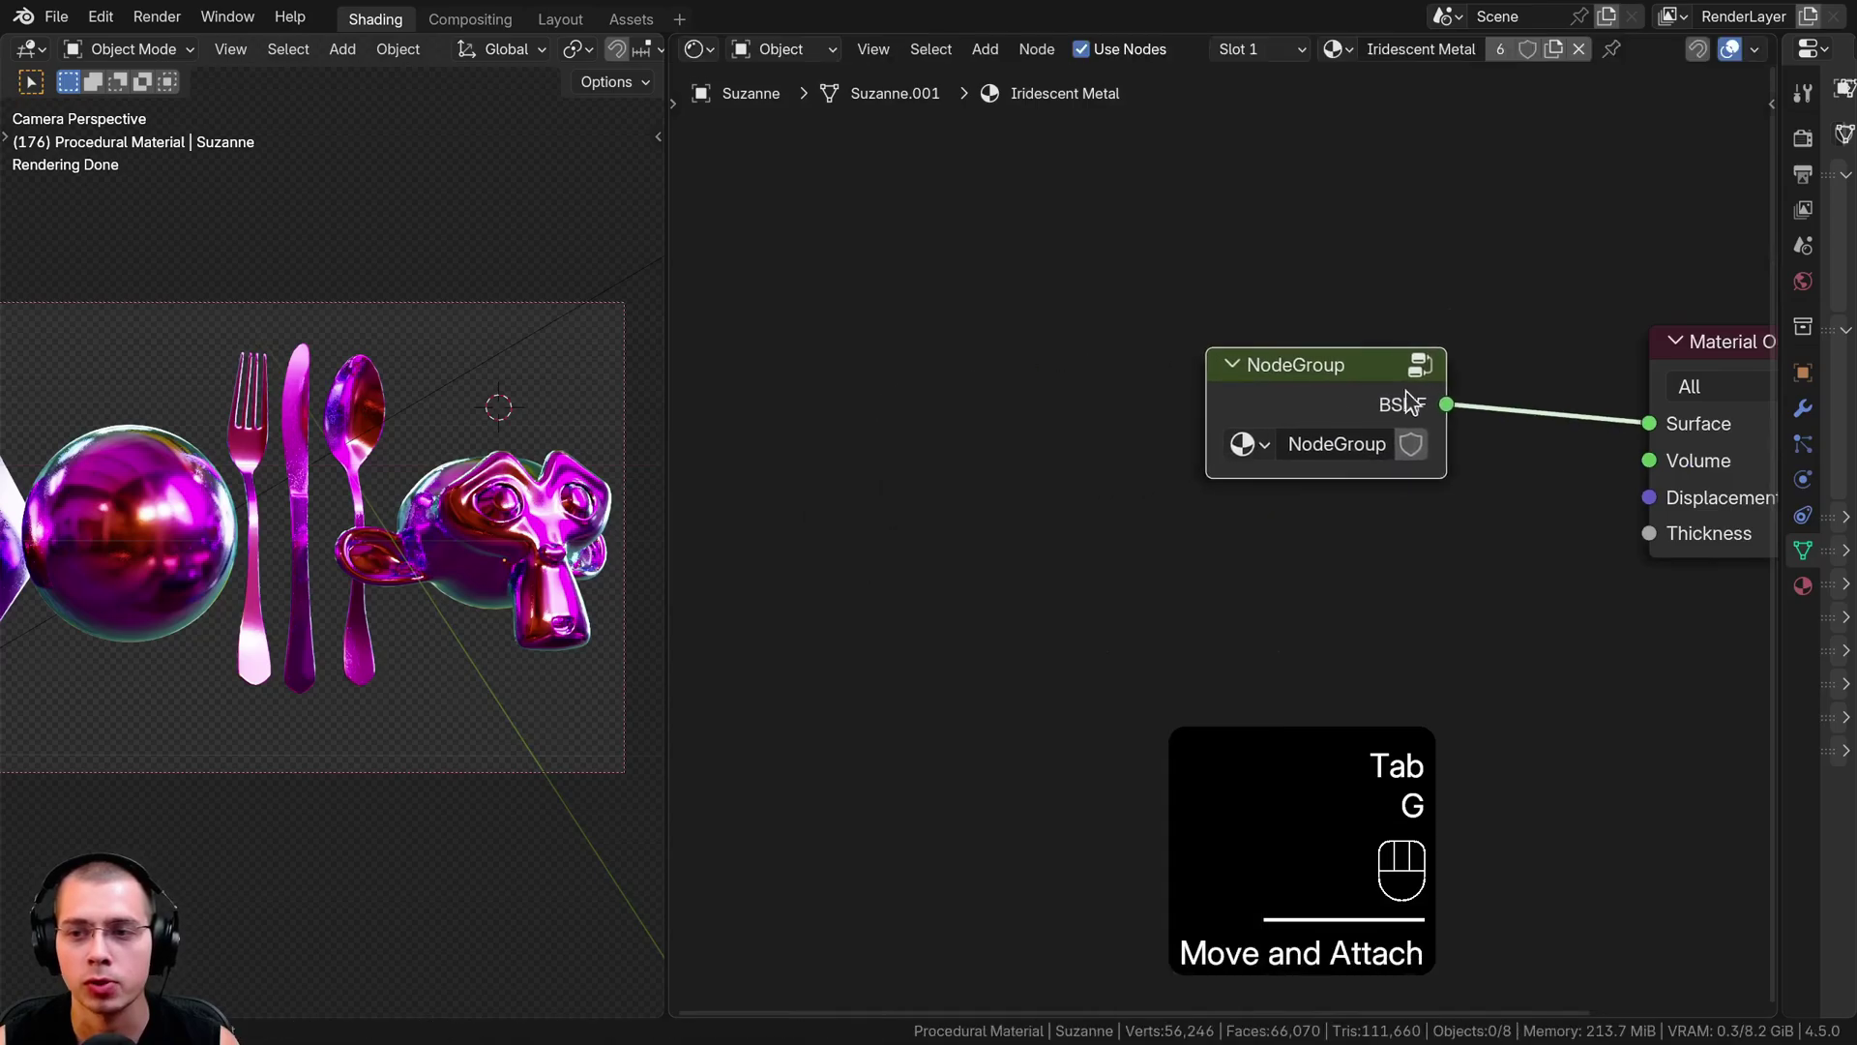
pyautogui.press('g')
pyautogui.moveTo(1082, 406); pyautogui.dragTo(1068, 406)
pyautogui.moveTo(1250, 378)
pyautogui.mouseDown()
pyautogui.moveTo(1265, 348)
pyautogui.moveTo(1271, 393)
pyautogui.mouseUp()
# Copy the material's name and rename the node group as Iridescent Metal.
pyautogui.click(1389, 51)
pyautogui.hotkey('ctrl', 'c')
pyautogui.click(1289, 199)
pyautogui.click(1232, 440)
pyautogui.hotkey('ctrl', 'v')
pyautogui.click(1227, 340)
pyautogui.moveTo(1239, 381); pyautogui.dragTo(1197, 376, button='middle')
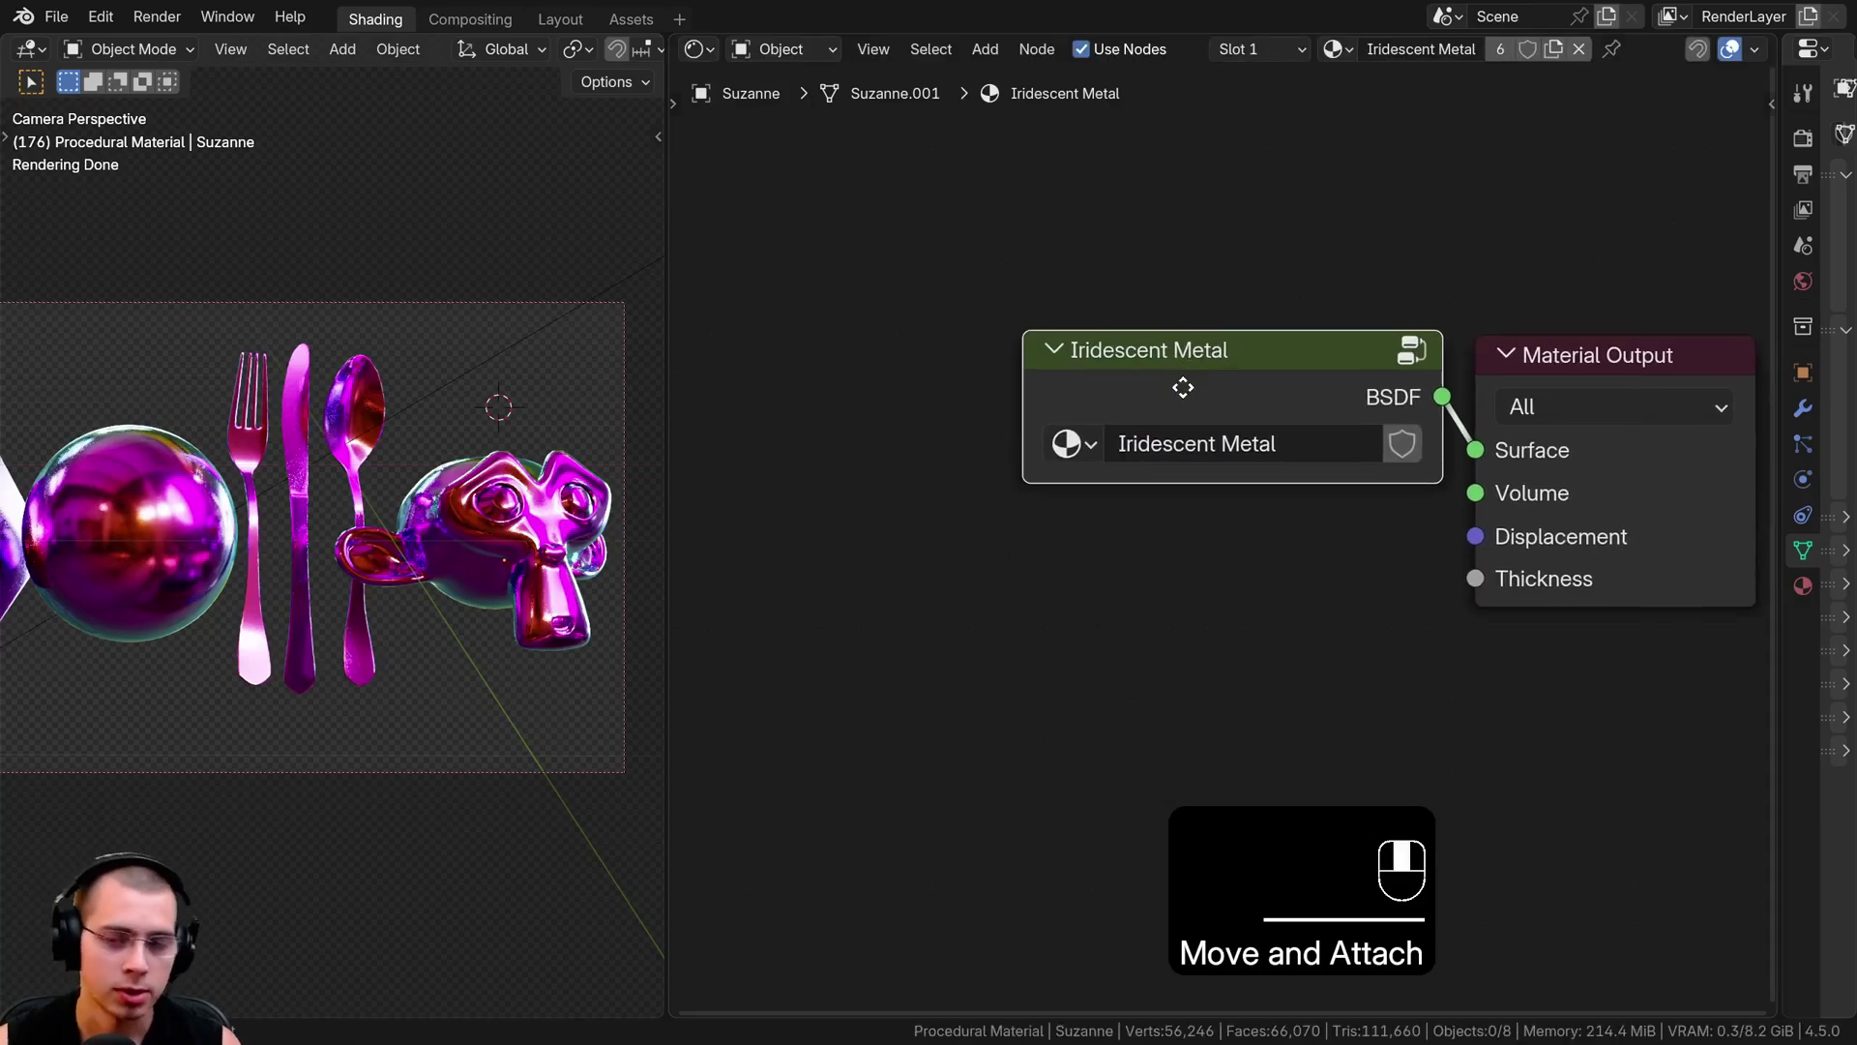
# Open the Iridescent Metal group for editing and rename its BSDF output socket as Shader.
pyautogui.press('Tab')
pyautogui.moveTo(1388, 343); pyautogui.dragTo(1278, 339, button='middle')
pyautogui.press('n')
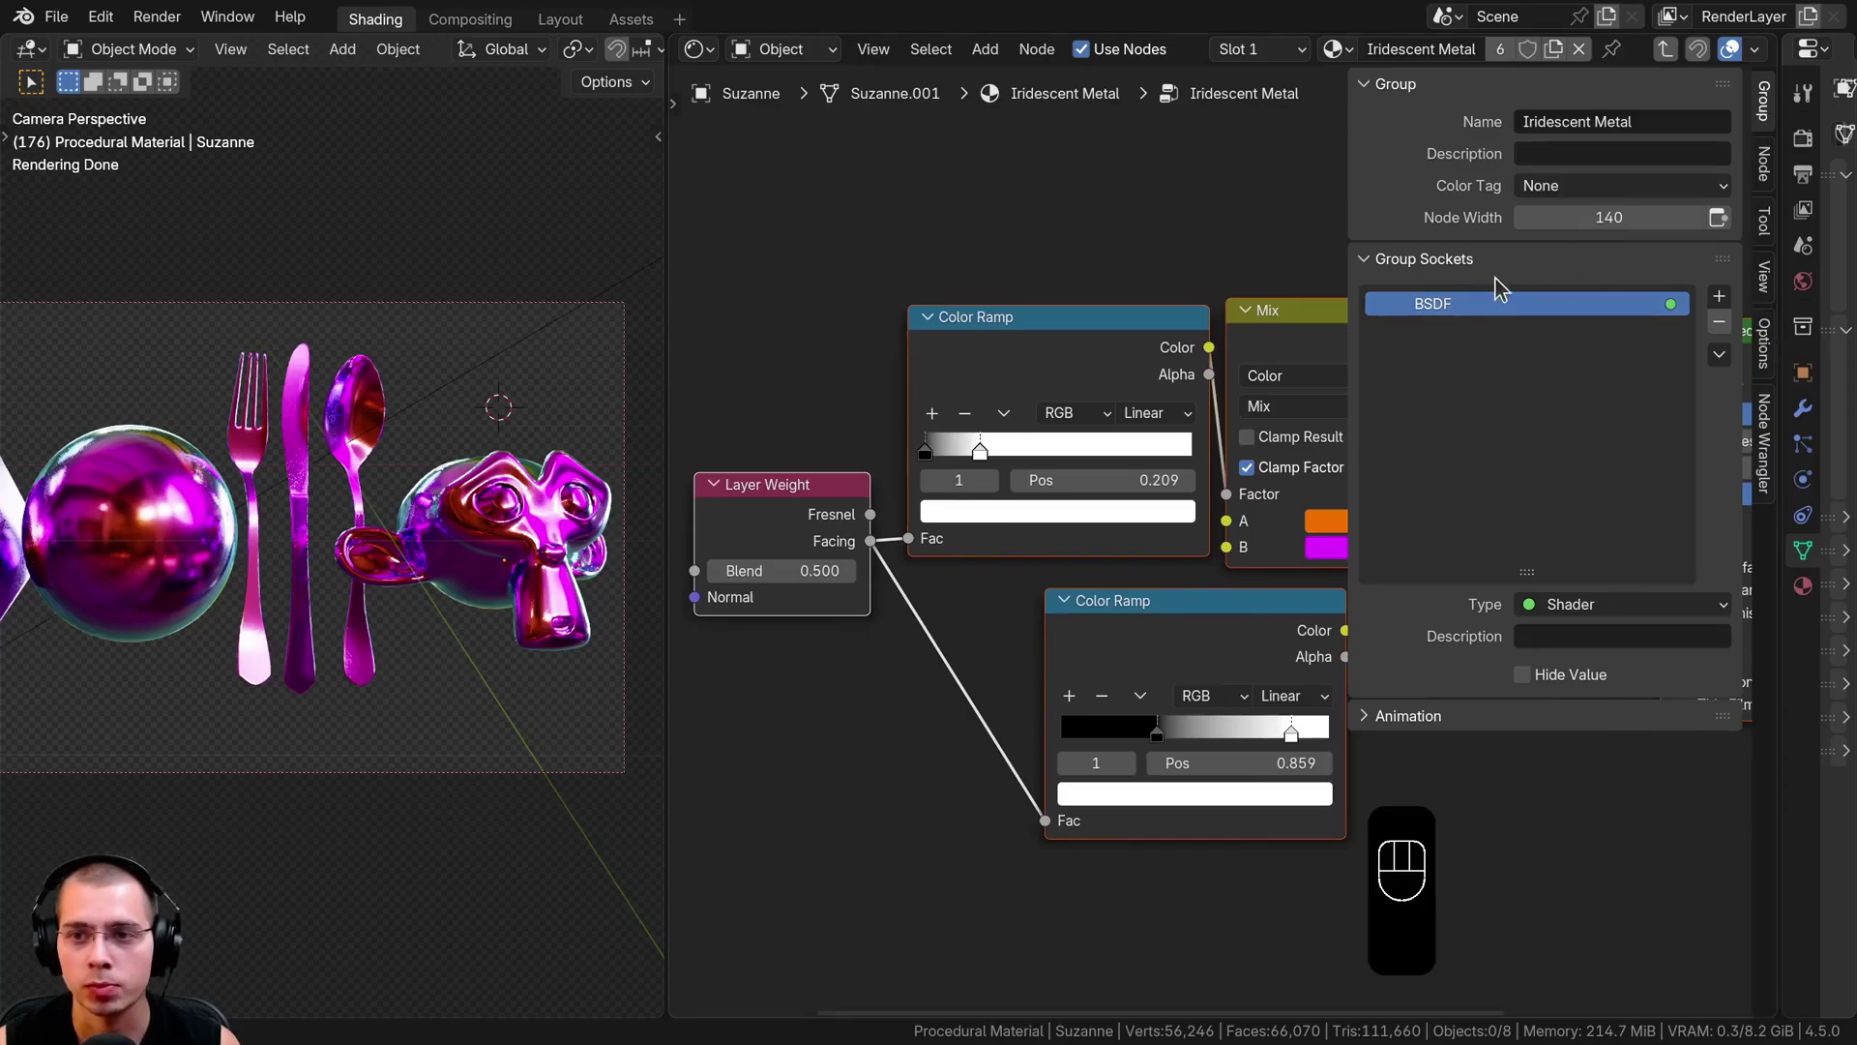
pyautogui.doubleClick(1437, 302)
pyautogui.write('Shad')
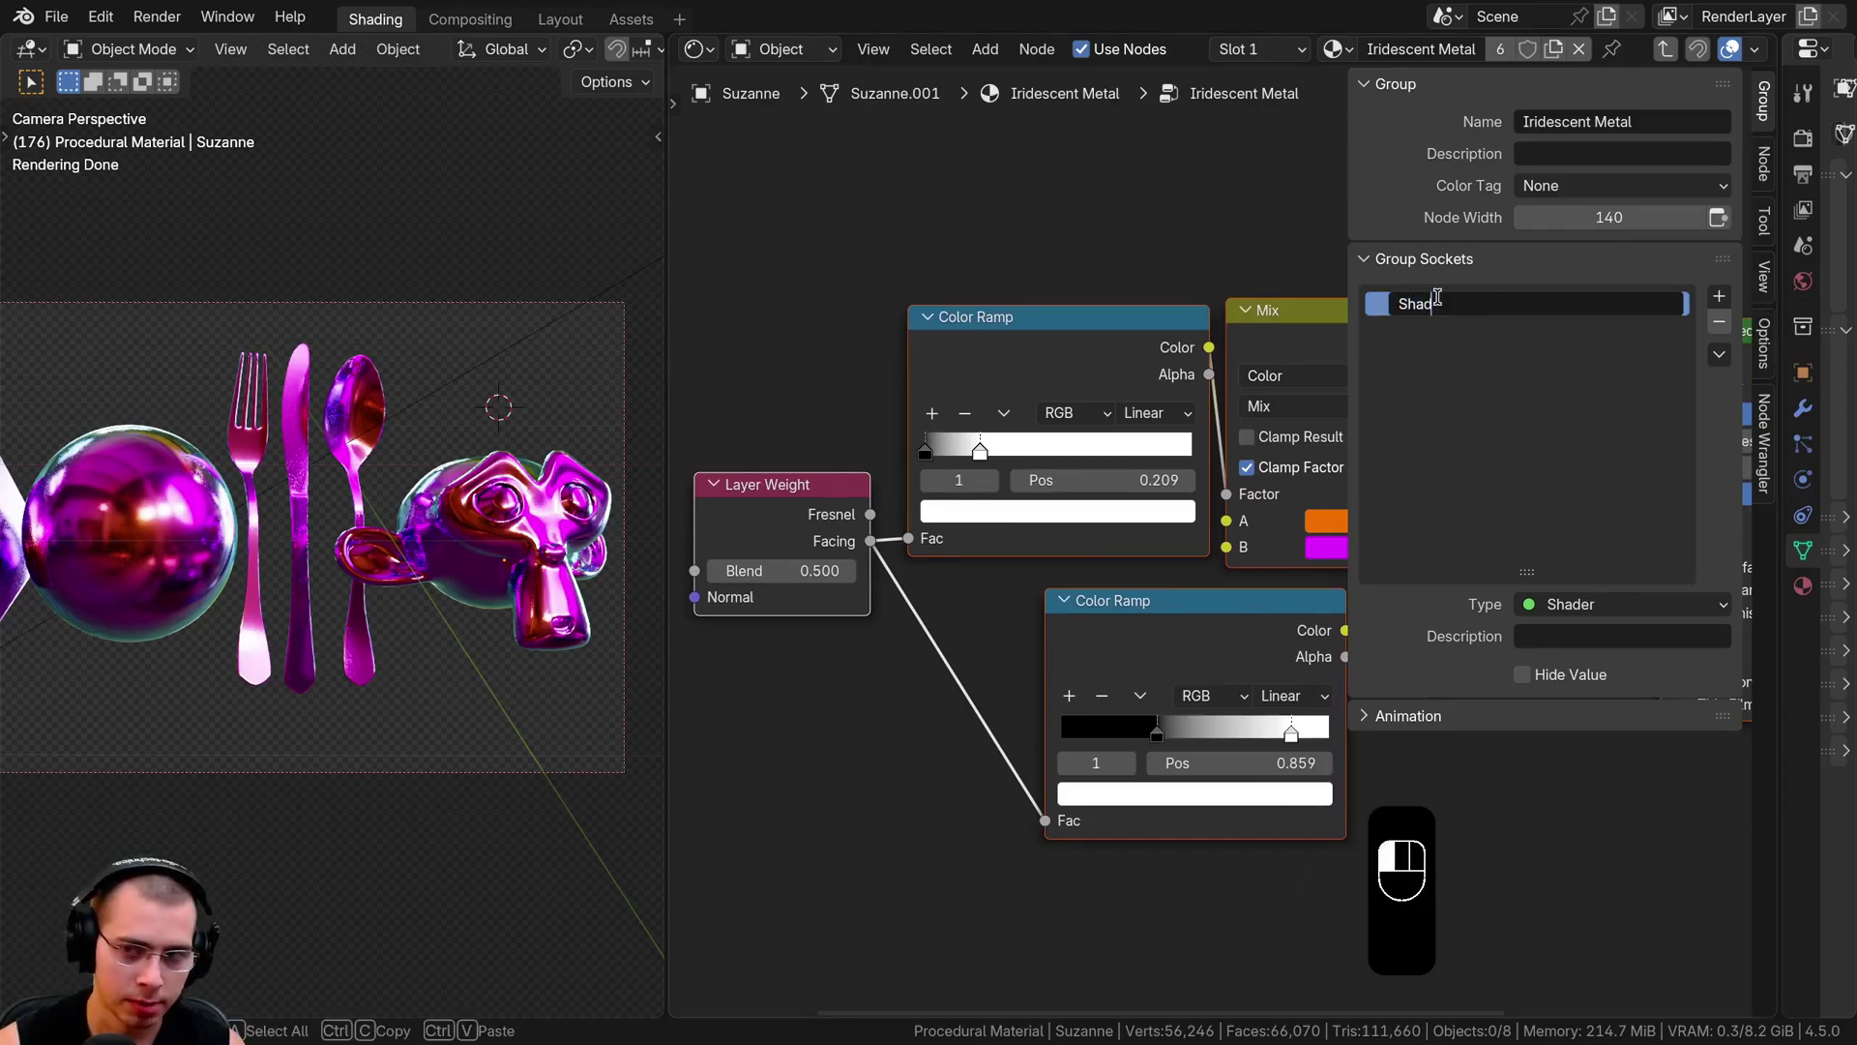
pyautogui.write('er')
pyautogui.press('Return')
pyautogui.moveTo(1344, 211); pyautogui.dragTo(1462, 216)
# Move the Group Input node closer to the Layer Weight node.
pyautogui.scroll(-4, 930, 497)
pyautogui.press('a')
pyautogui.moveTo(1090, 581); pyautogui.dragTo(1267, 513, button='middle')
pyautogui.scroll(2, 1267, 512)
pyautogui.click(851, 385)
pyautogui.moveTo(888, 430); pyautogui.dragTo(998, 468, button='middle')
pyautogui.press('g')
pyautogui.click(872, 434)
pyautogui.press('g')
pyautogui.click(902, 617)
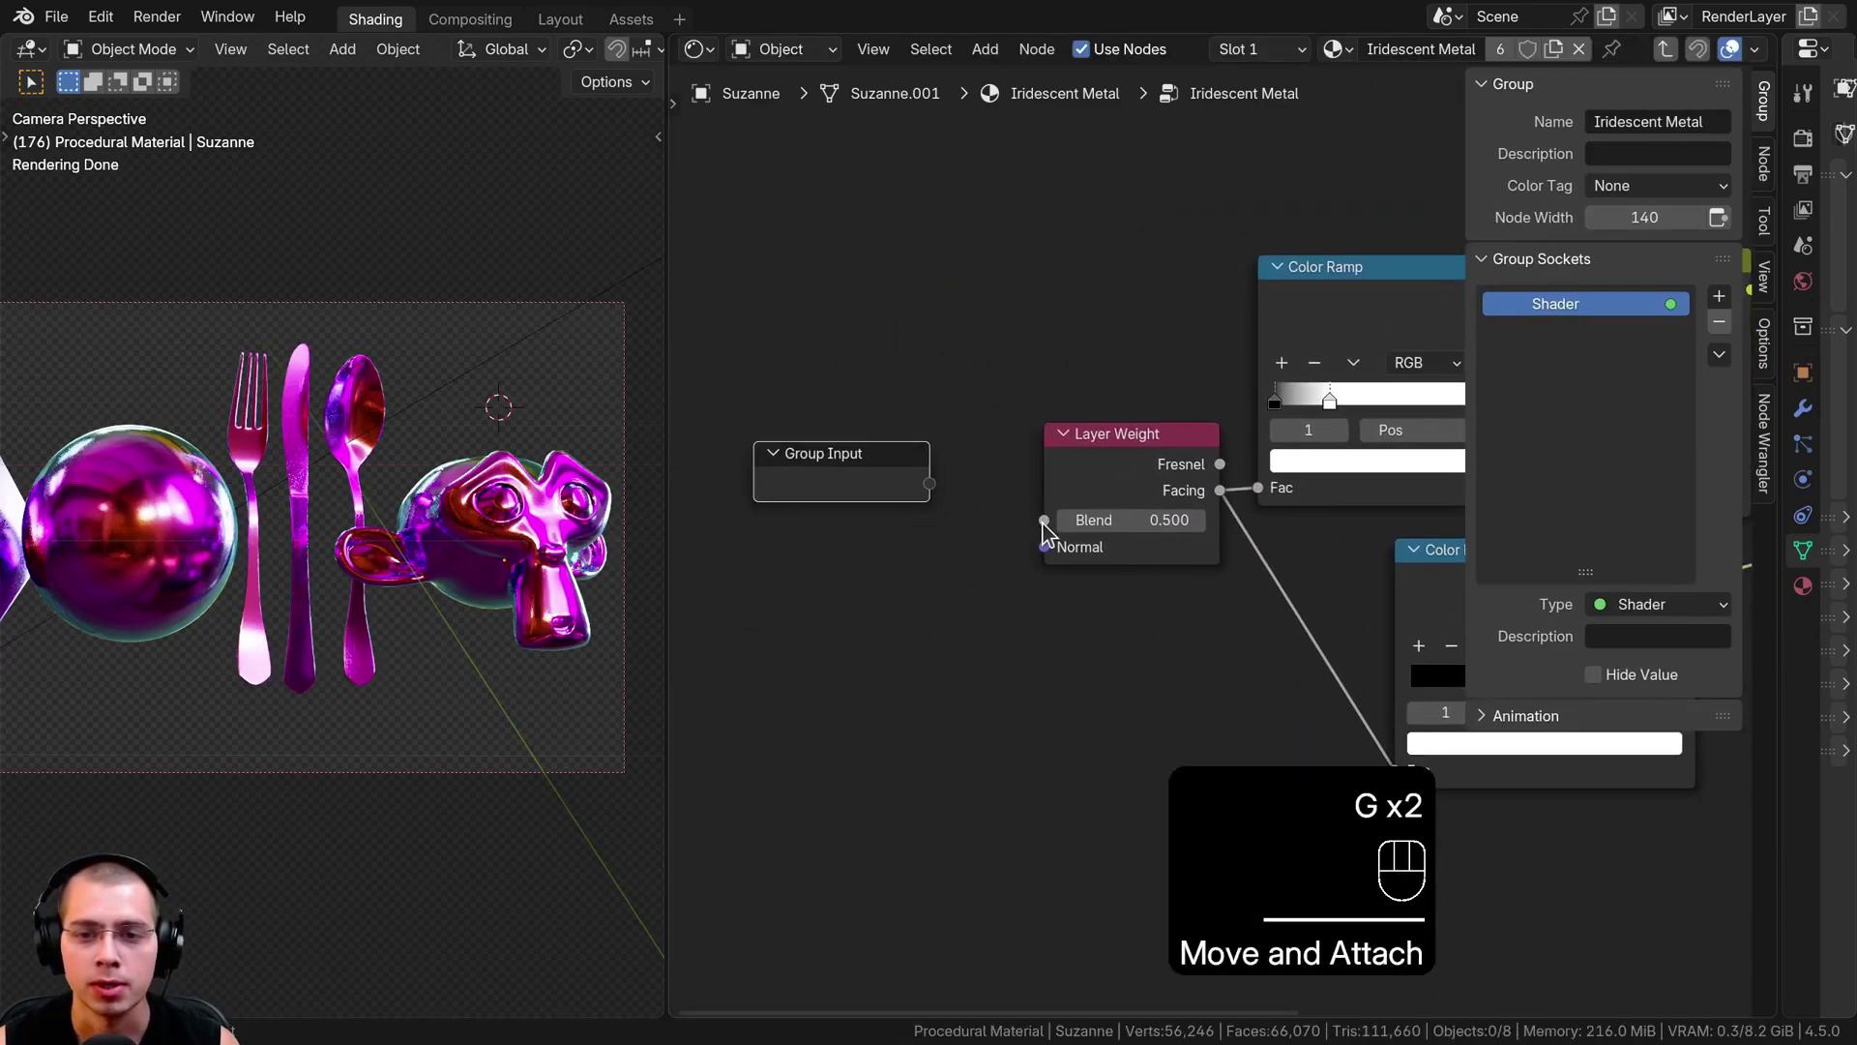
# Place the Group Input above the first Color Ramp and link the first Mix's A and B and the second Mix's B to it.
pyautogui.moveTo(1006, 610); pyautogui.dragTo(928, 635, button='middle')
pyautogui.scroll(1, 928, 635)
pyautogui.scroll(-4, 929, 635)
pyautogui.moveTo(1174, 379); pyautogui.dragTo(1091, 496, button='middle')
pyautogui.press('g')
pyautogui.click(1115, 443)
pyautogui.scroll(2, 1160, 561)
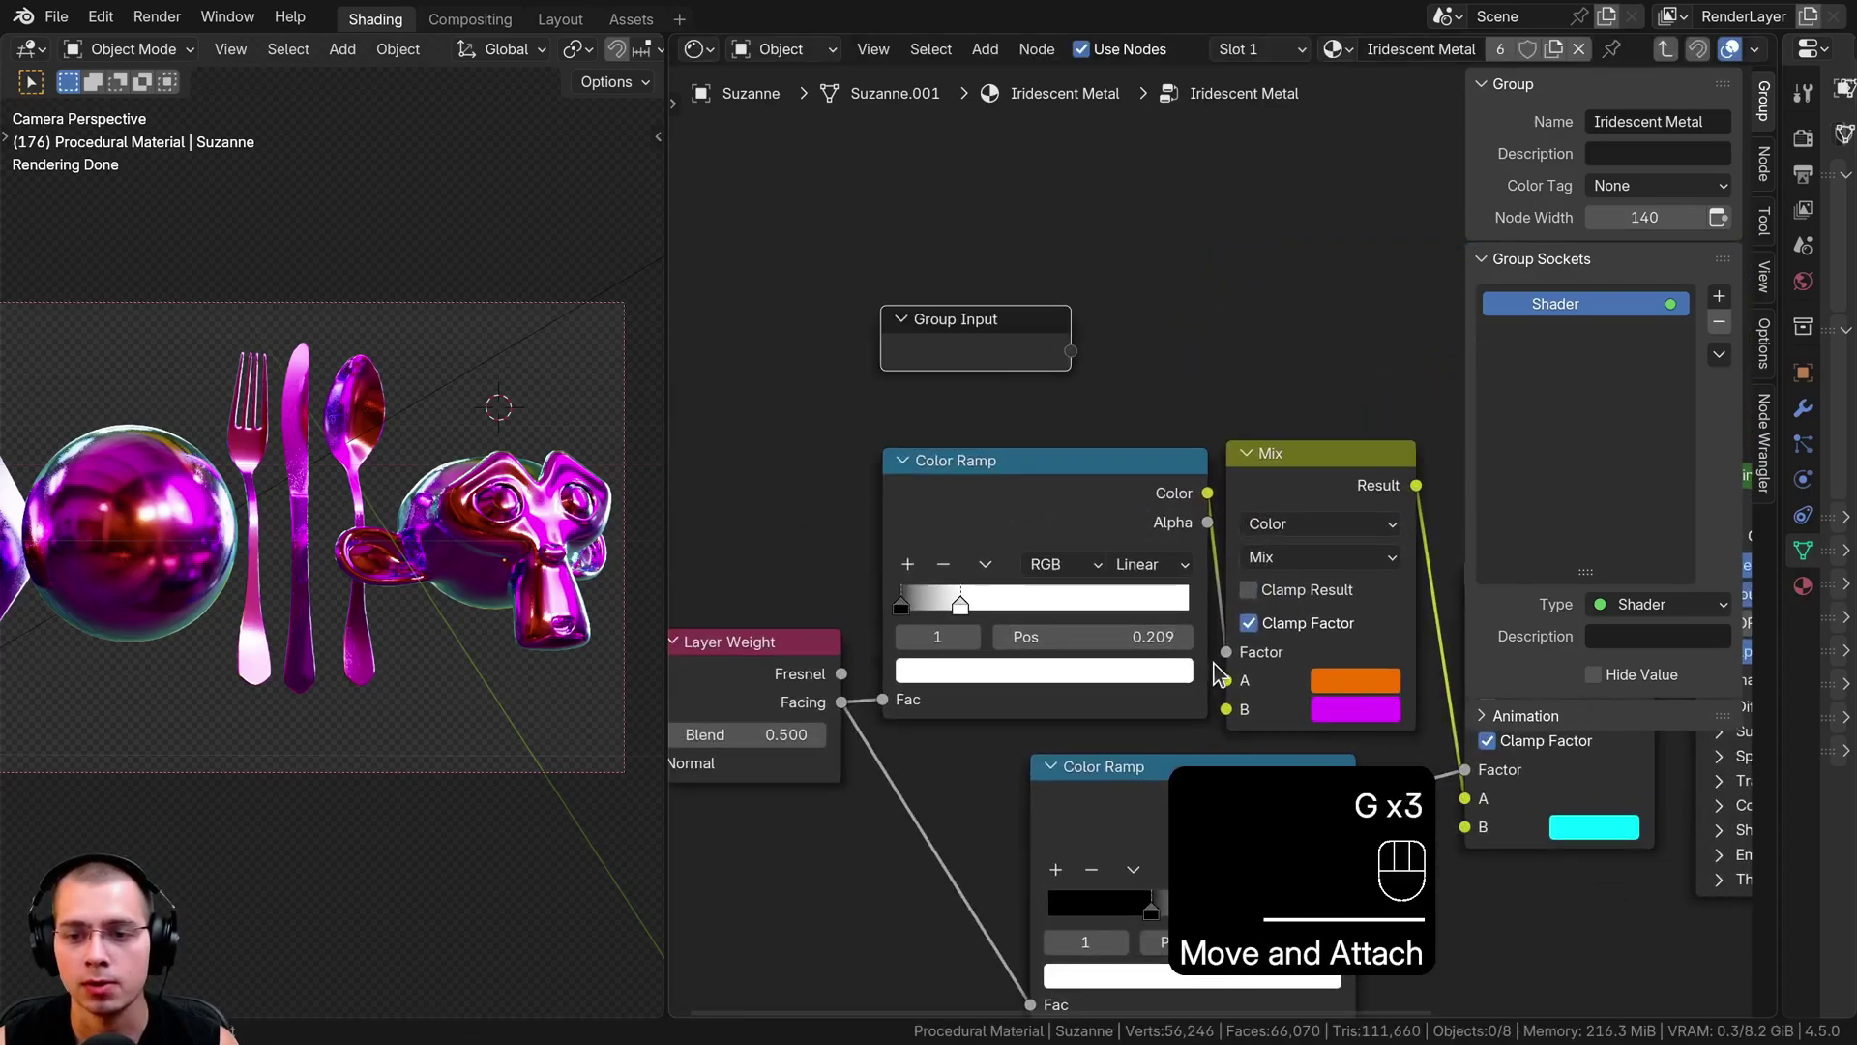
pyautogui.moveTo(1071, 357); pyautogui.dragTo(1071, 353)
pyautogui.moveTo(1226, 709); pyautogui.dragTo(1069, 380)
pyautogui.moveTo(952, 355); pyautogui.dragTo(946, 327)
pyautogui.moveTo(1174, 526); pyautogui.dragTo(1043, 415, button='middle')
pyautogui.scroll(-2, 1188, 501)
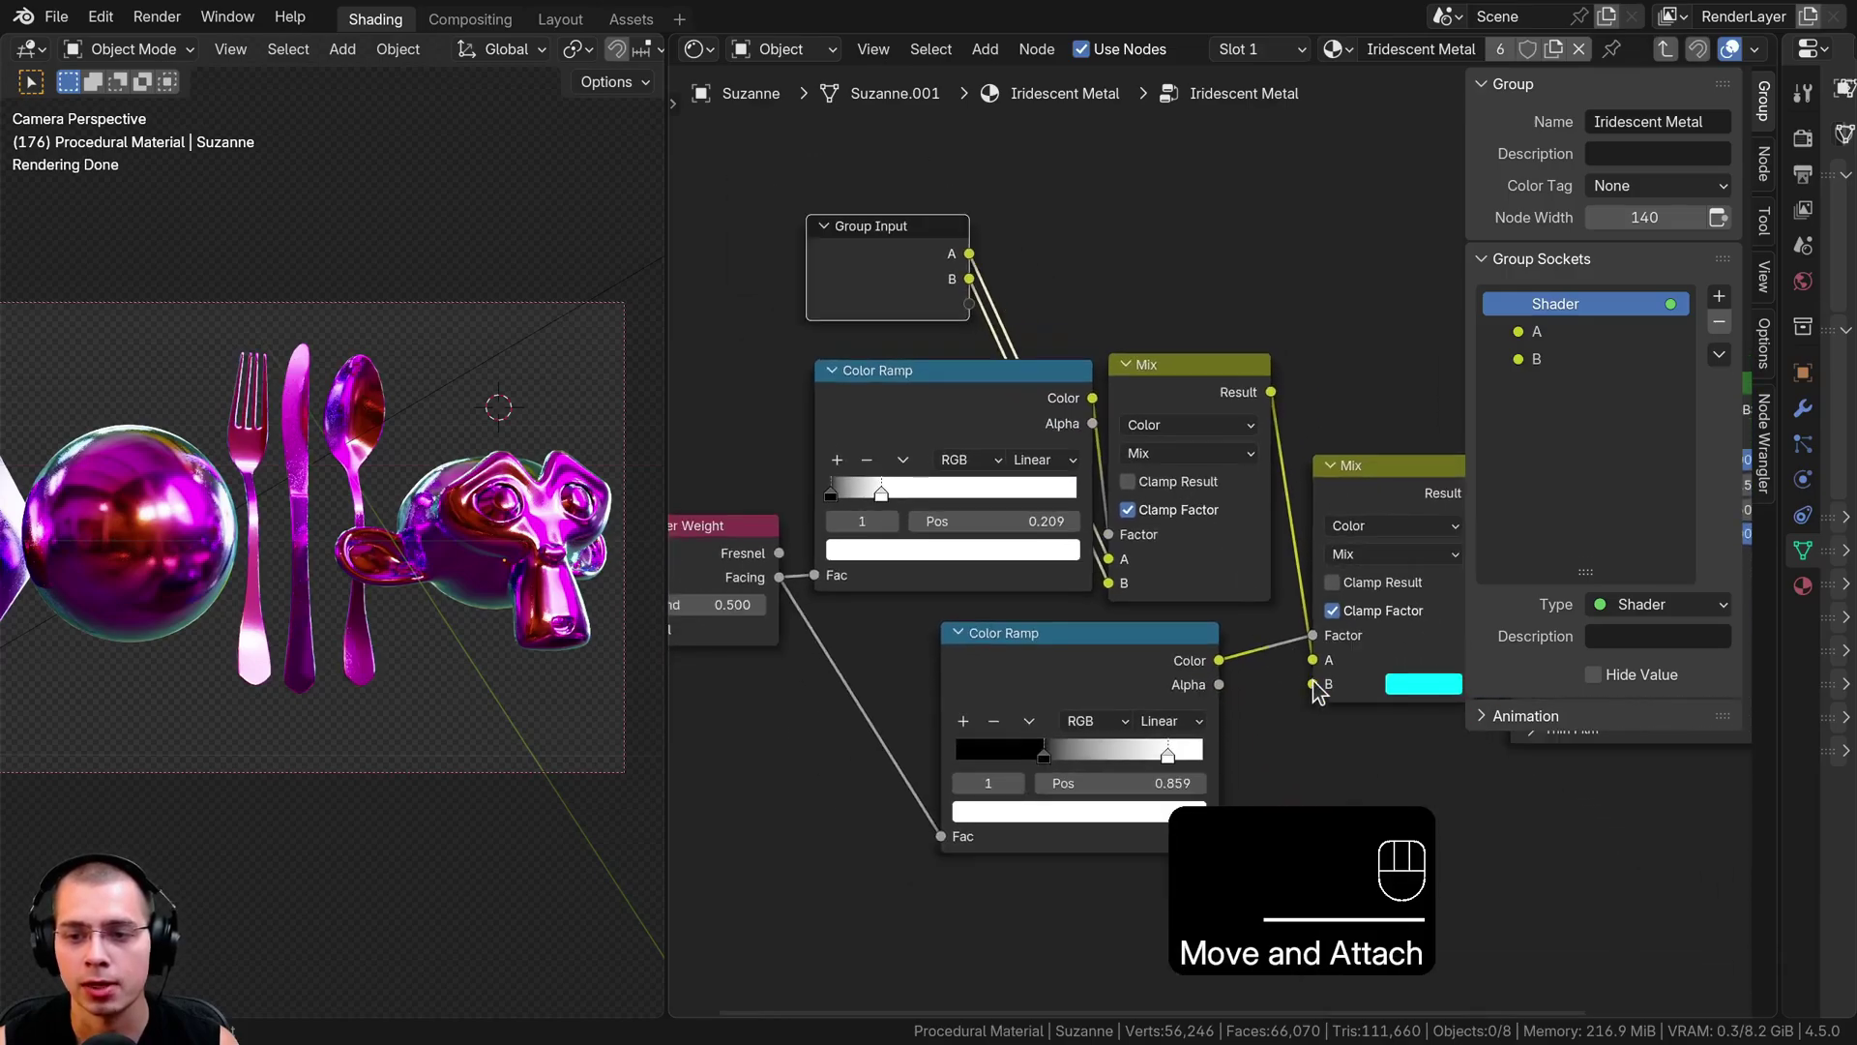
pyautogui.moveTo(1312, 684); pyautogui.dragTo(968, 297)
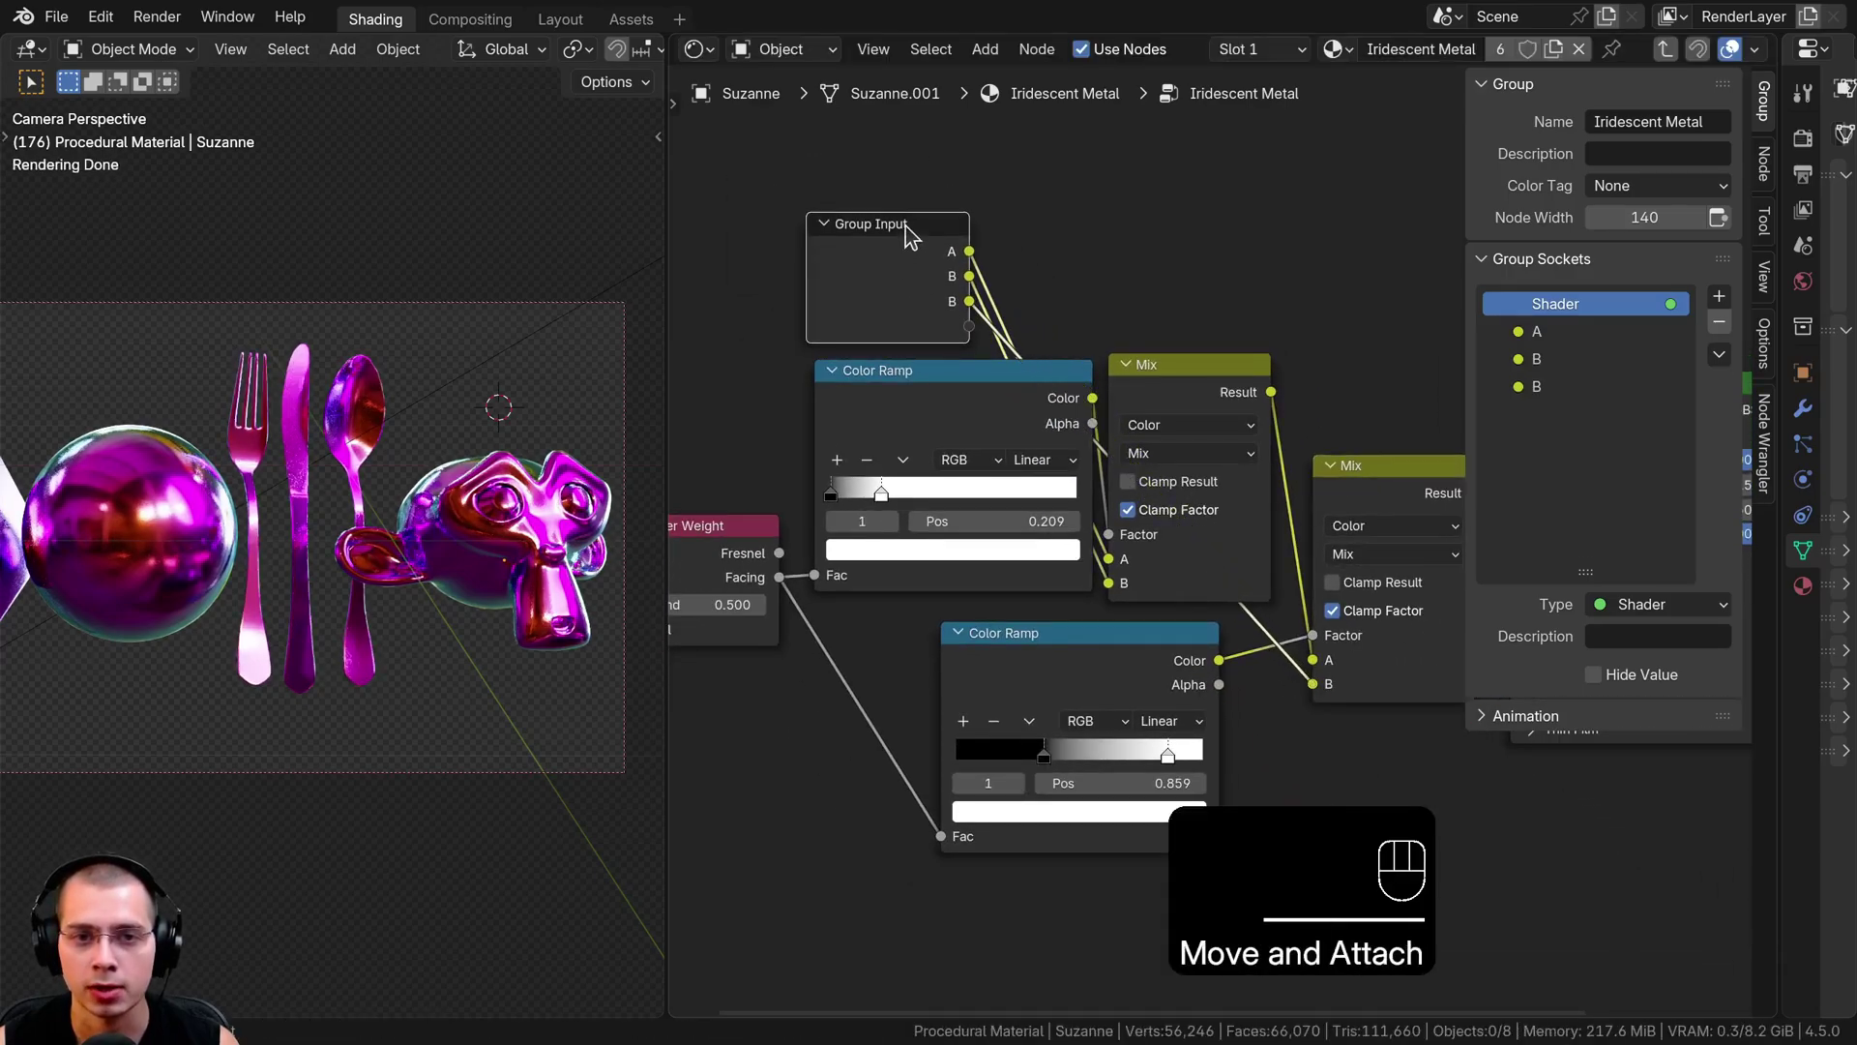
# Rename the three colour input sockets of the group as Color 1, Color 2 and Color 3.
pyautogui.doubleClick(1559, 331)
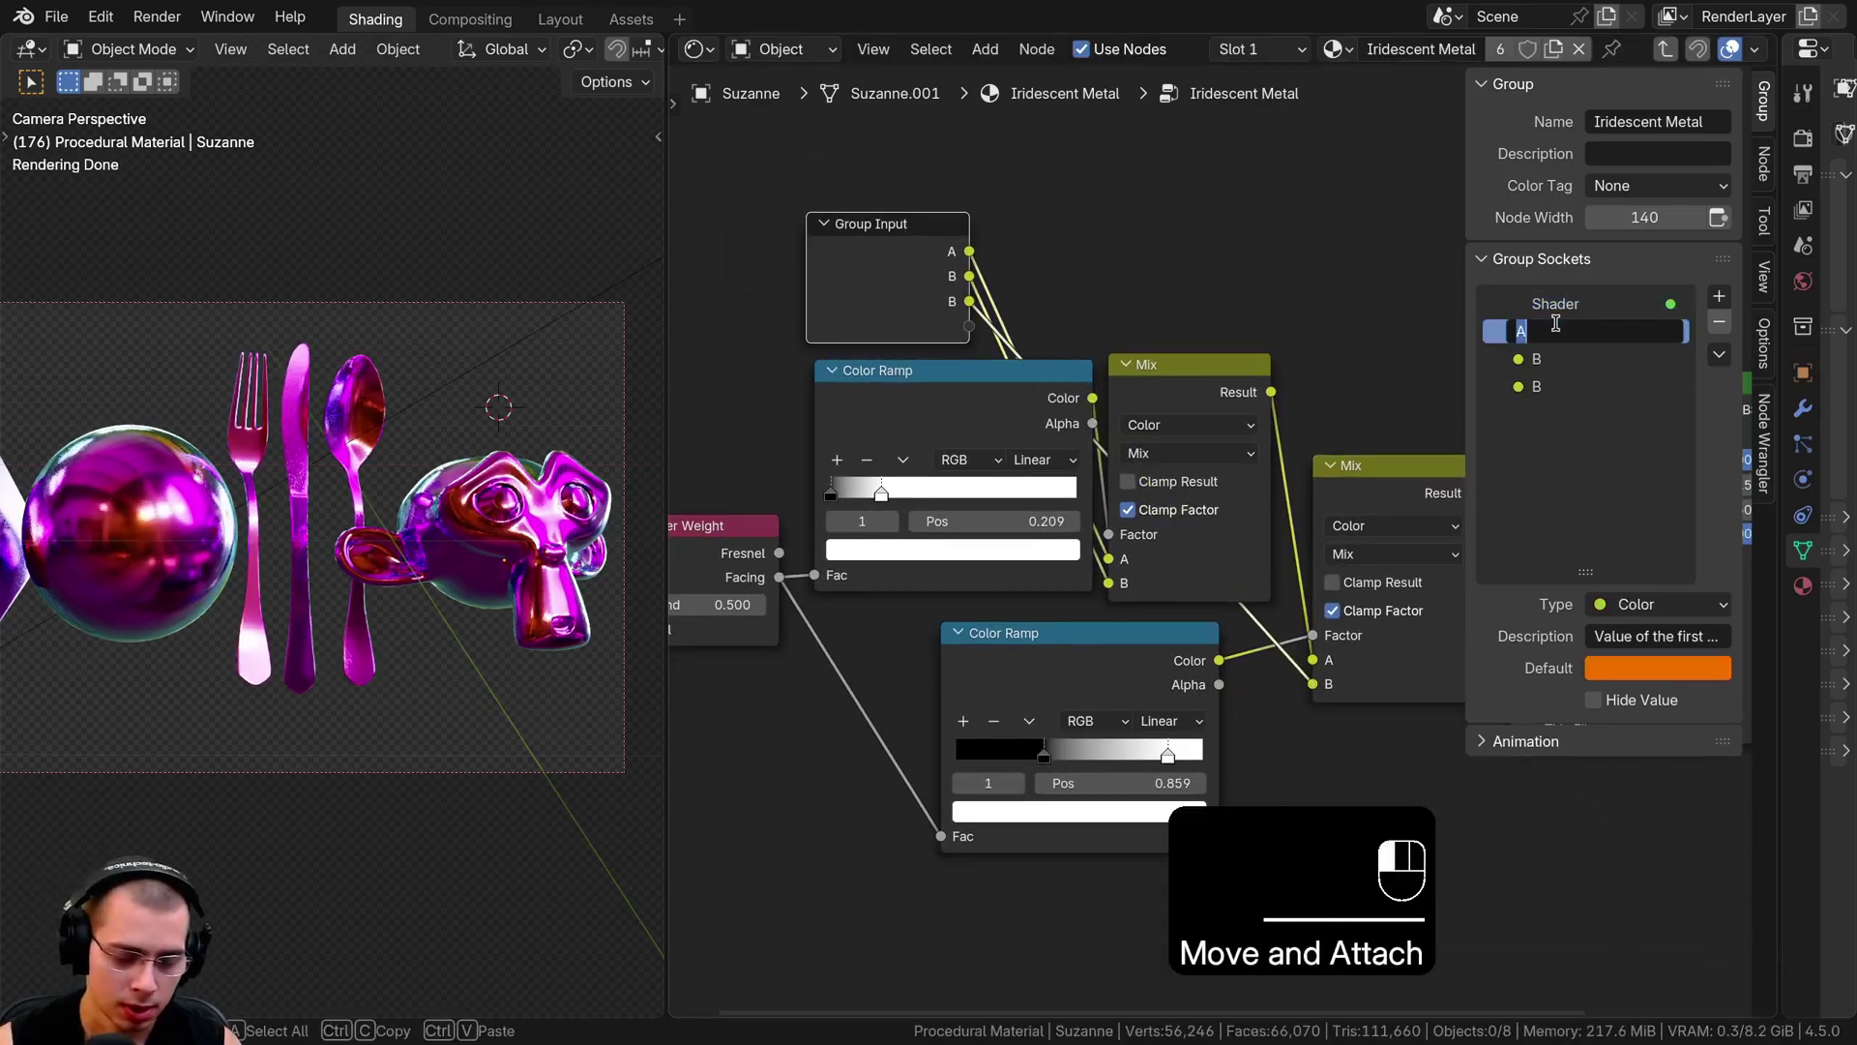
pyautogui.write('Color 1')
pyautogui.press('Return')
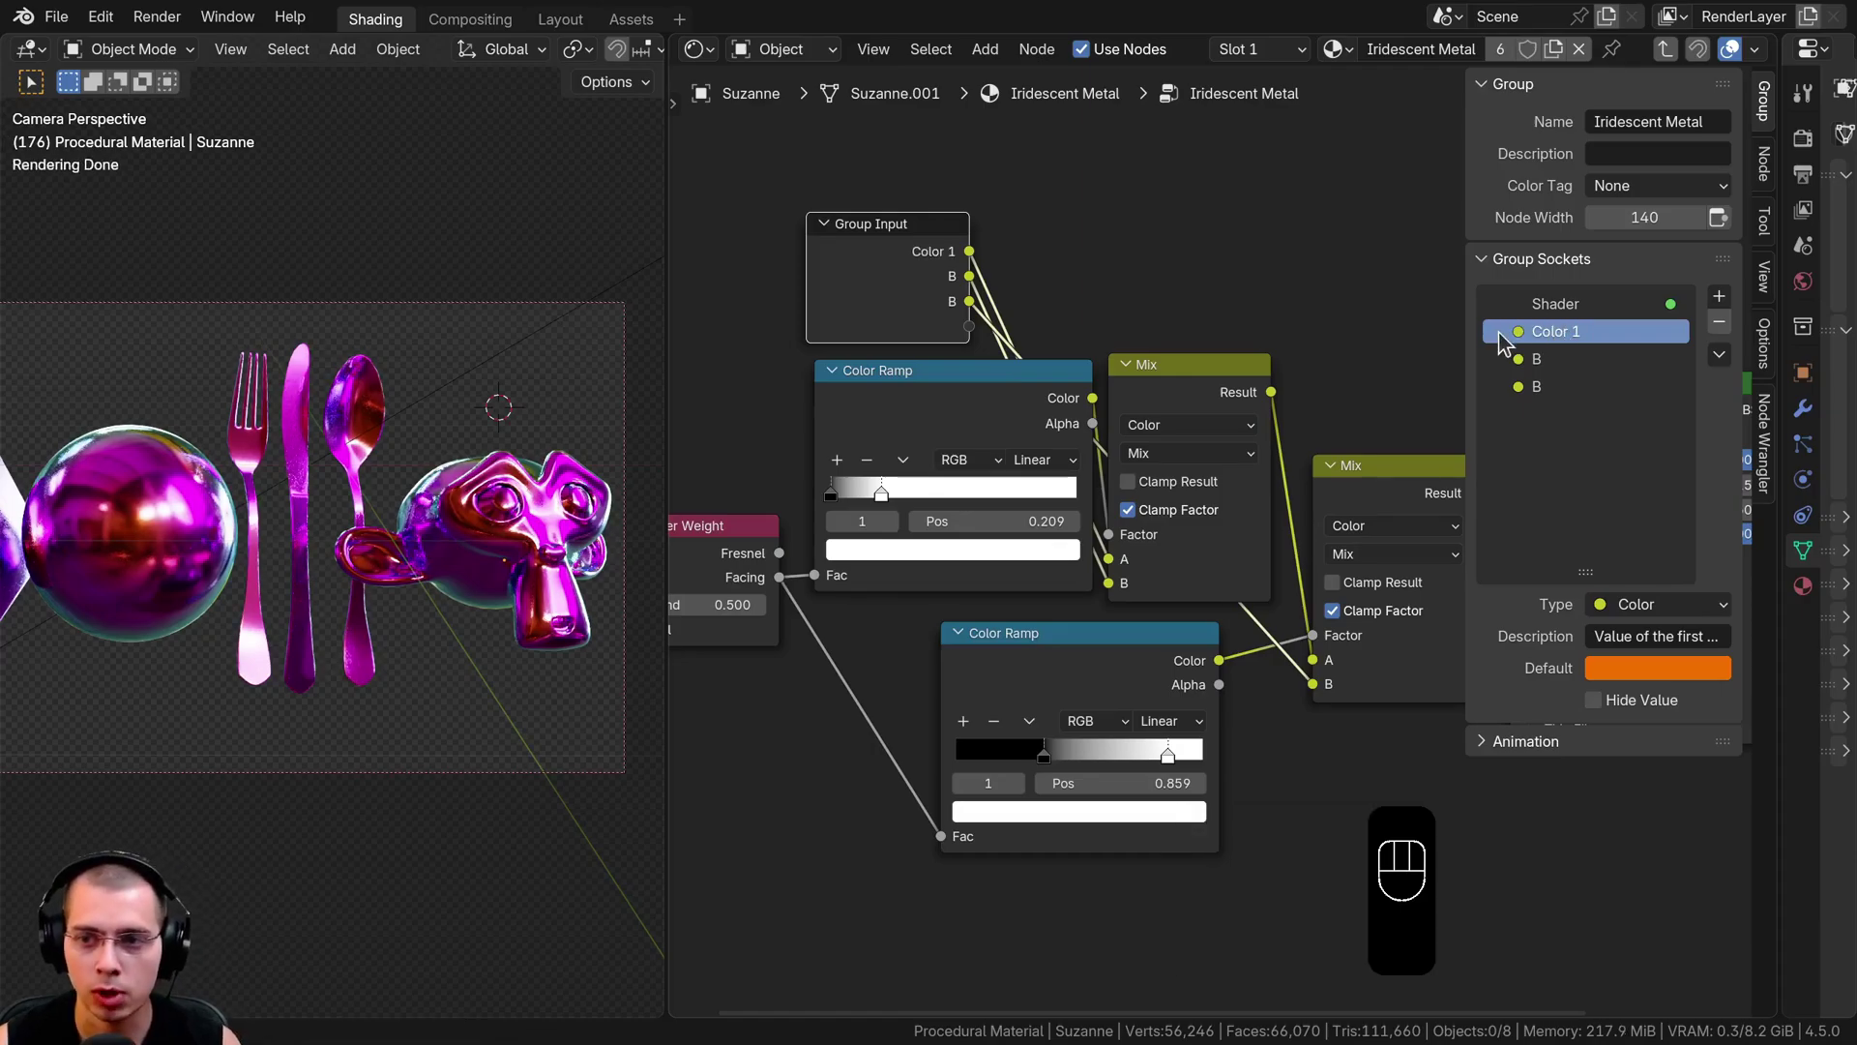
pyautogui.doubleClick(1548, 359)
pyautogui.write('Color 2')
pyautogui.press('Return')
pyautogui.doubleClick(1567, 386)
pyautogui.write('Color 3')
pyautogui.press('Return')
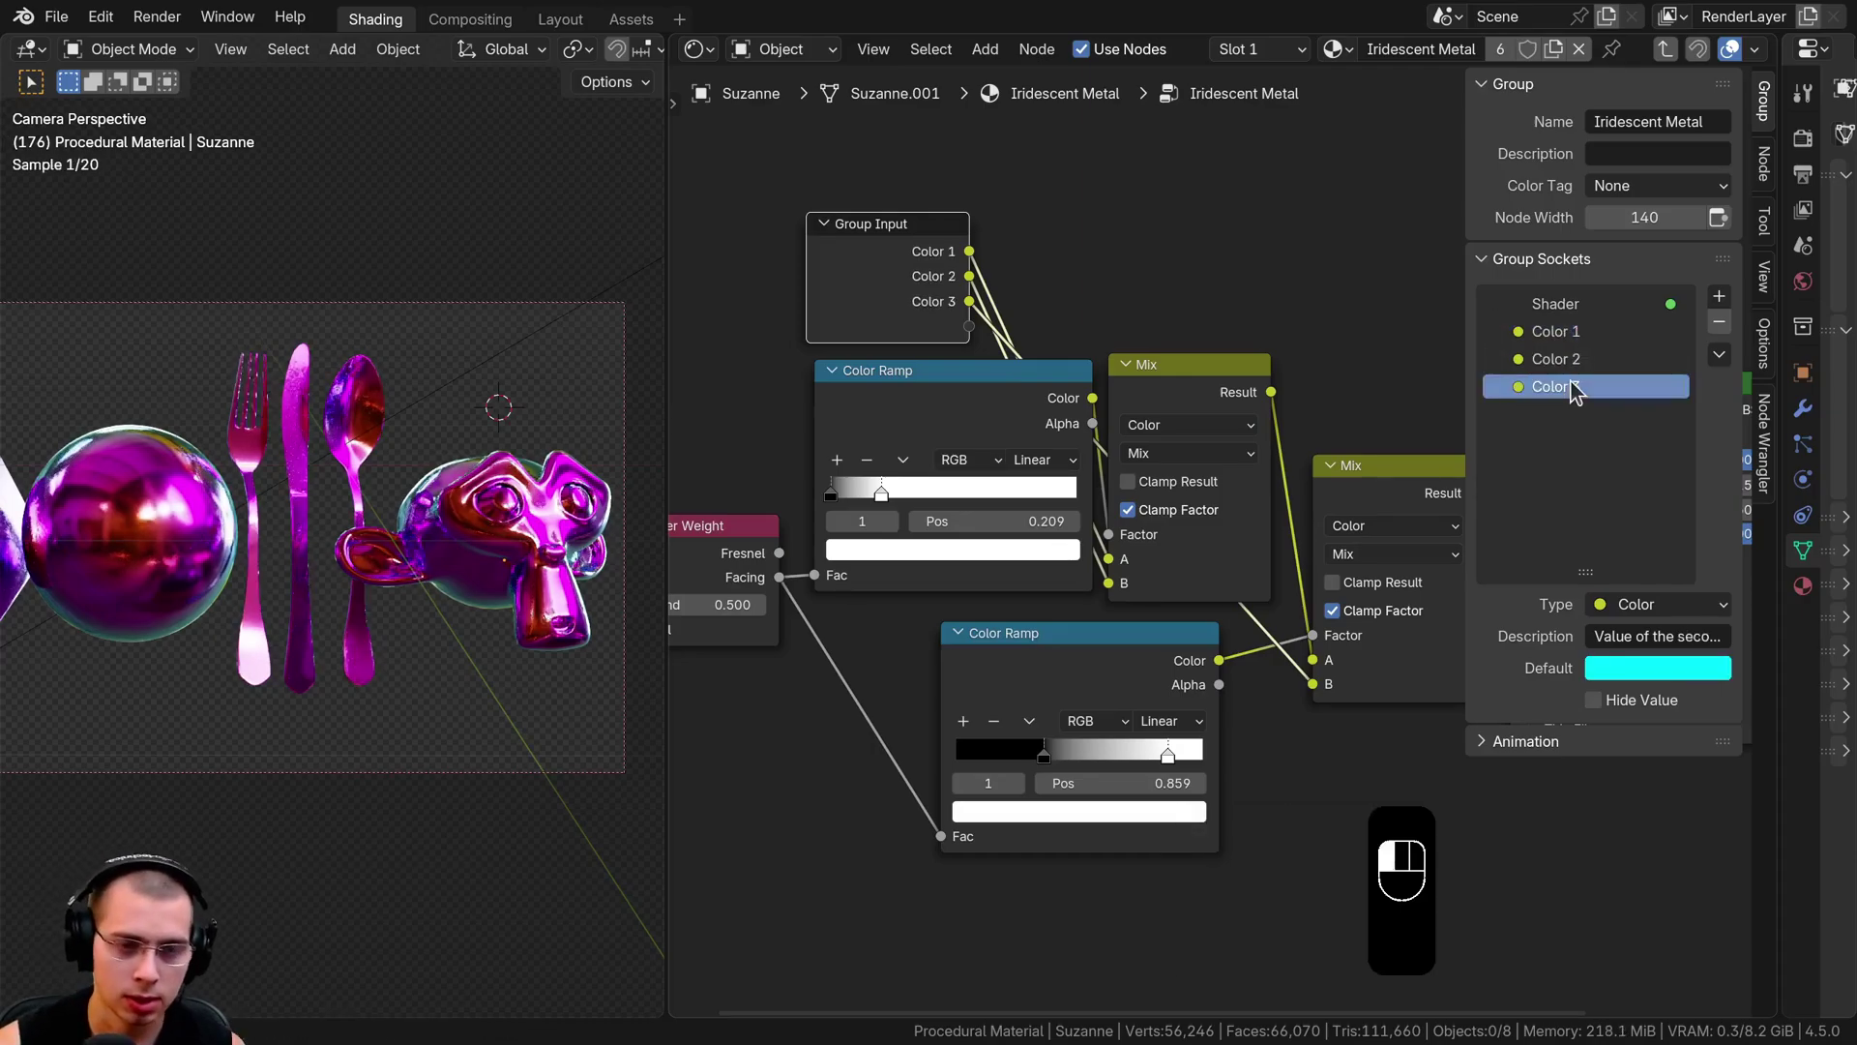
# Move the Group Input node back beside the Layer Weight node, at the start of the node chain.
pyautogui.scroll(-3, 958, 389)
pyautogui.moveTo(957, 389); pyautogui.dragTo(1177, 392, button='middle')
pyautogui.press('g')
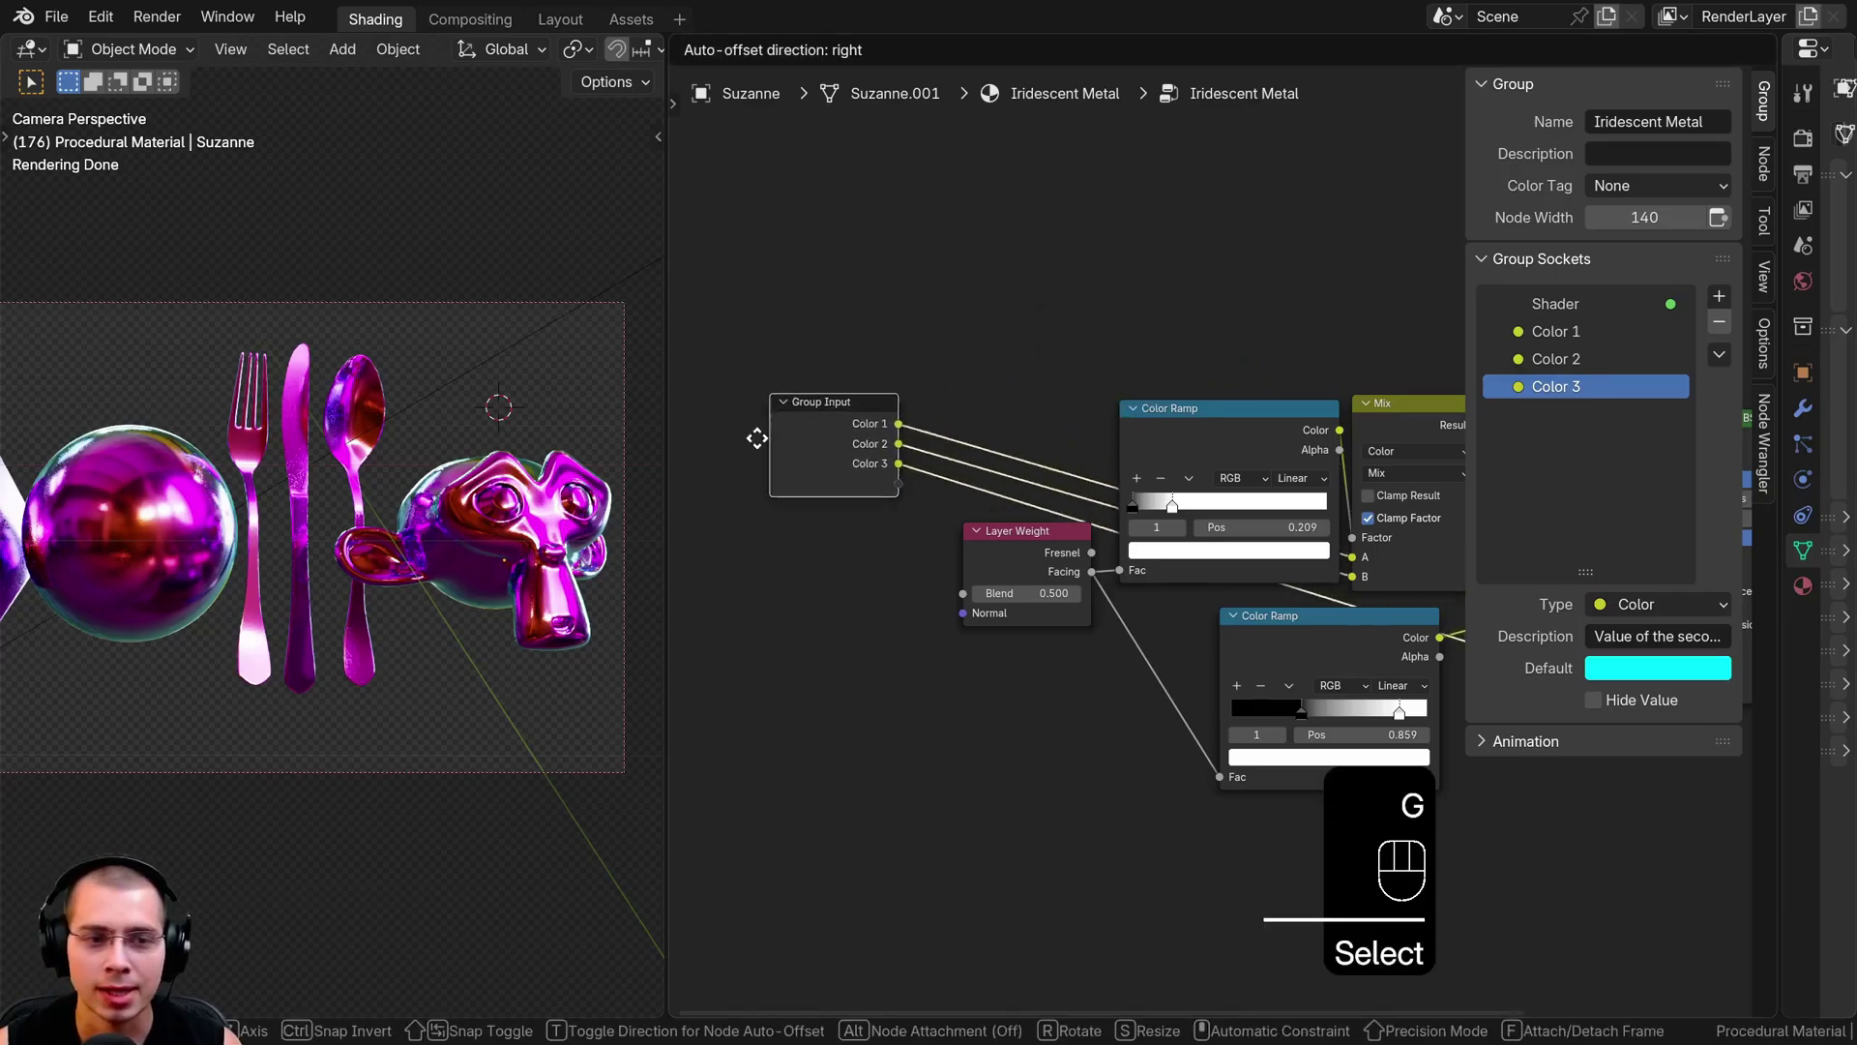
pyautogui.click(723, 468)
pyautogui.moveTo(916, 383); pyautogui.dragTo(905, 254, button='middle')
pyautogui.scroll(5, 876, 360)
pyautogui.press('g')
pyautogui.click(933, 444)
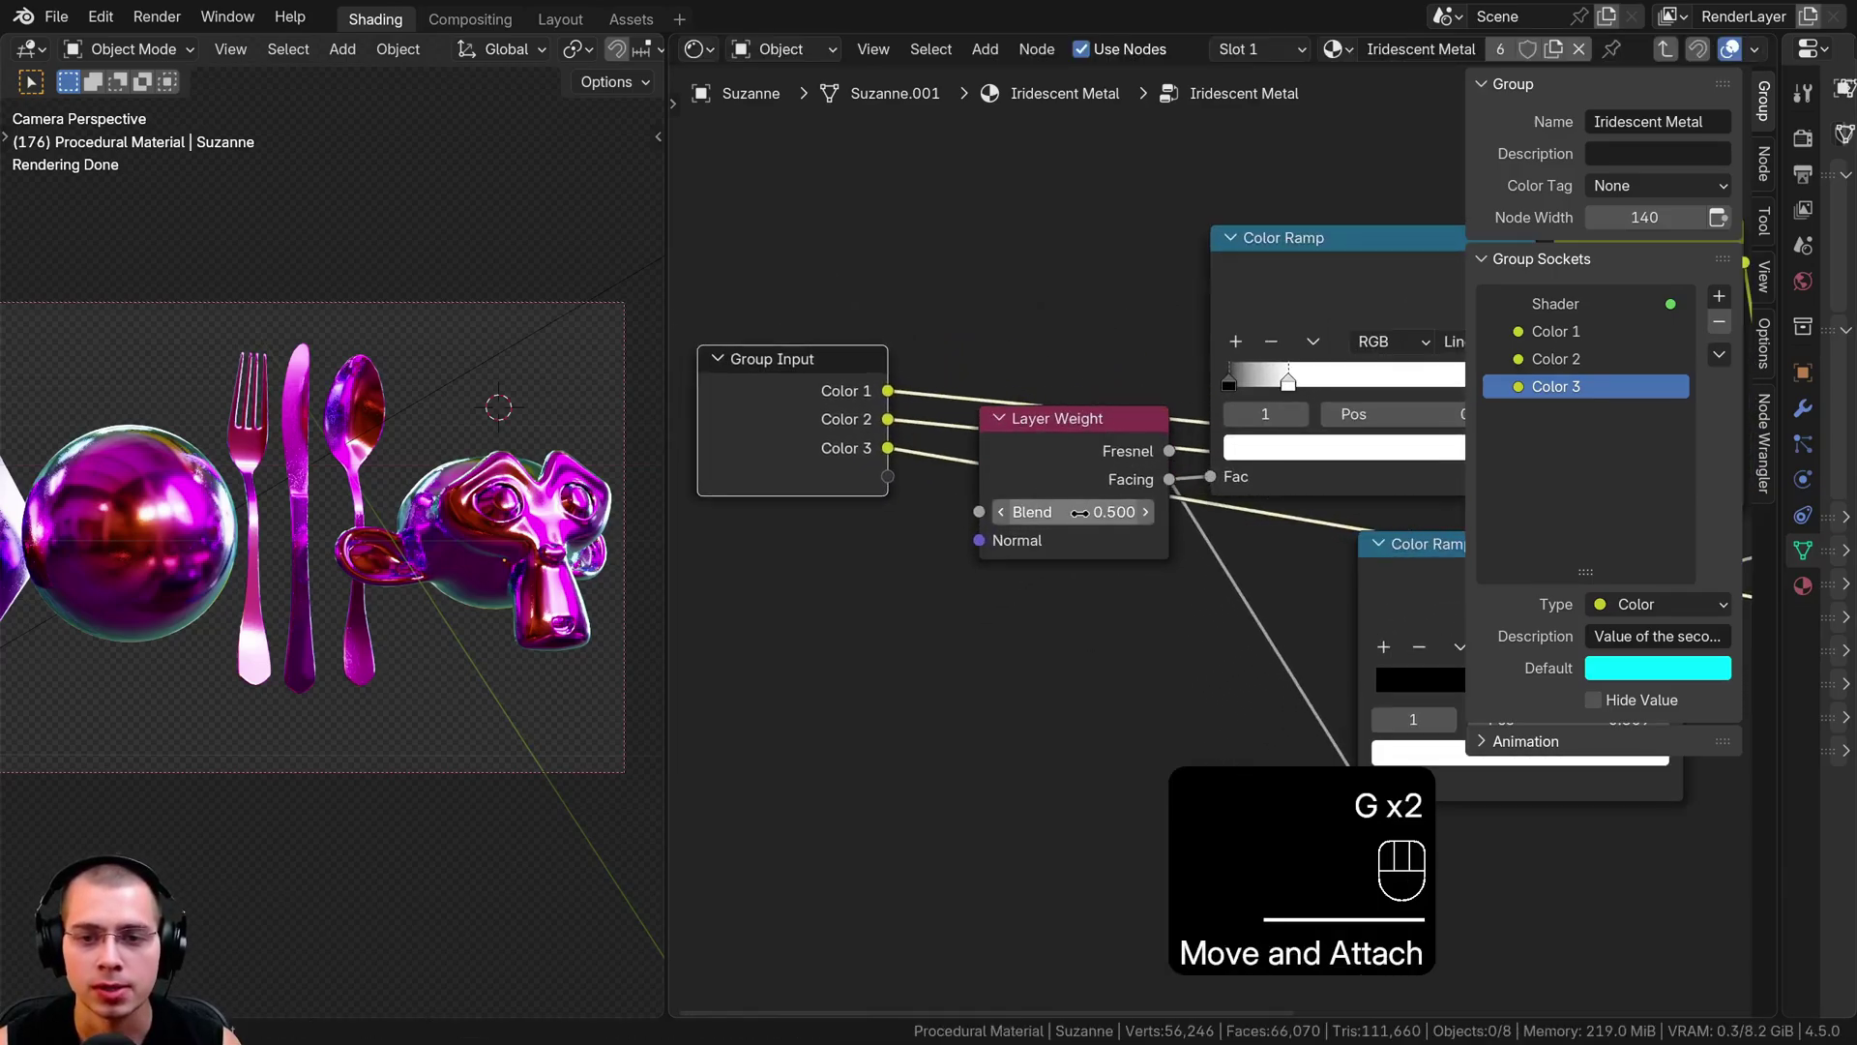
# Expose the Layer Weight's Blend as a group input and rename that socket as Color Shift.
pyautogui.keyDown('shift'); pyautogui.moveTo(1073, 511); pyautogui.dragTo(885, 478); pyautogui.keyUp('shift')
pyautogui.rightClick(1044, 511)
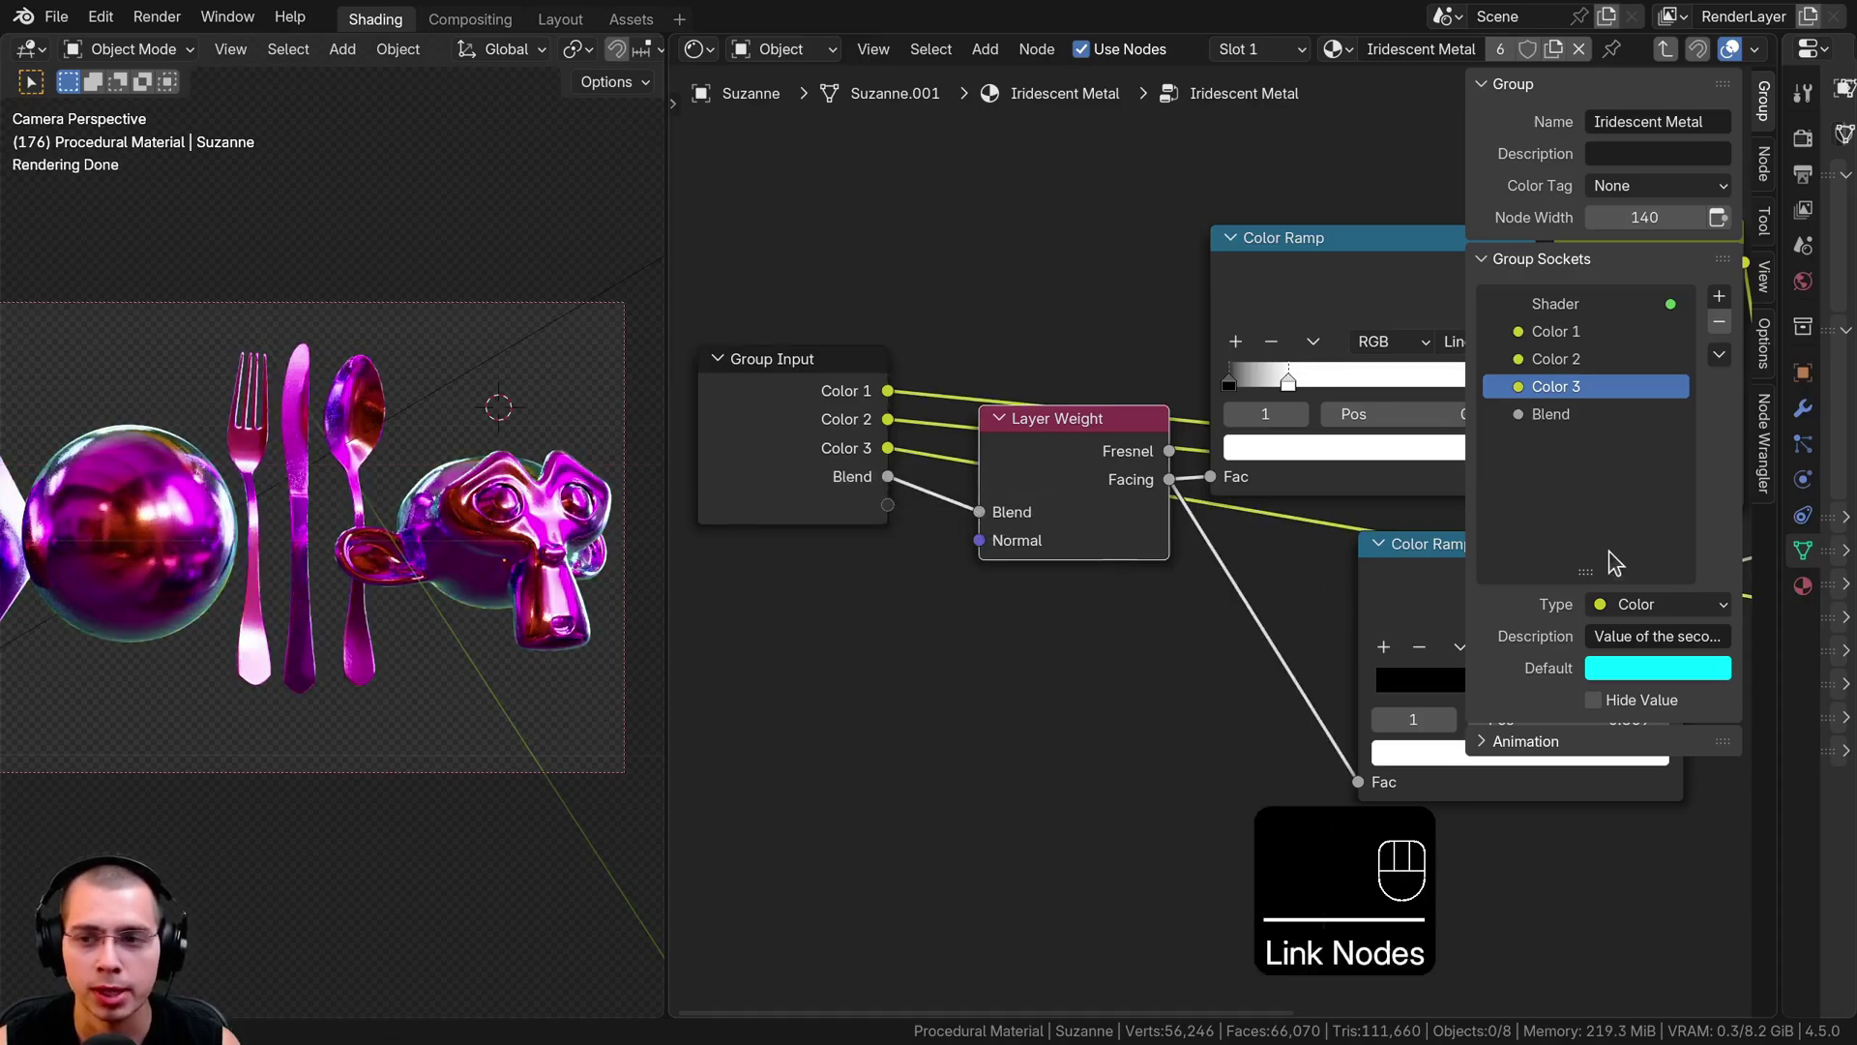
pyautogui.doubleClick(1556, 414)
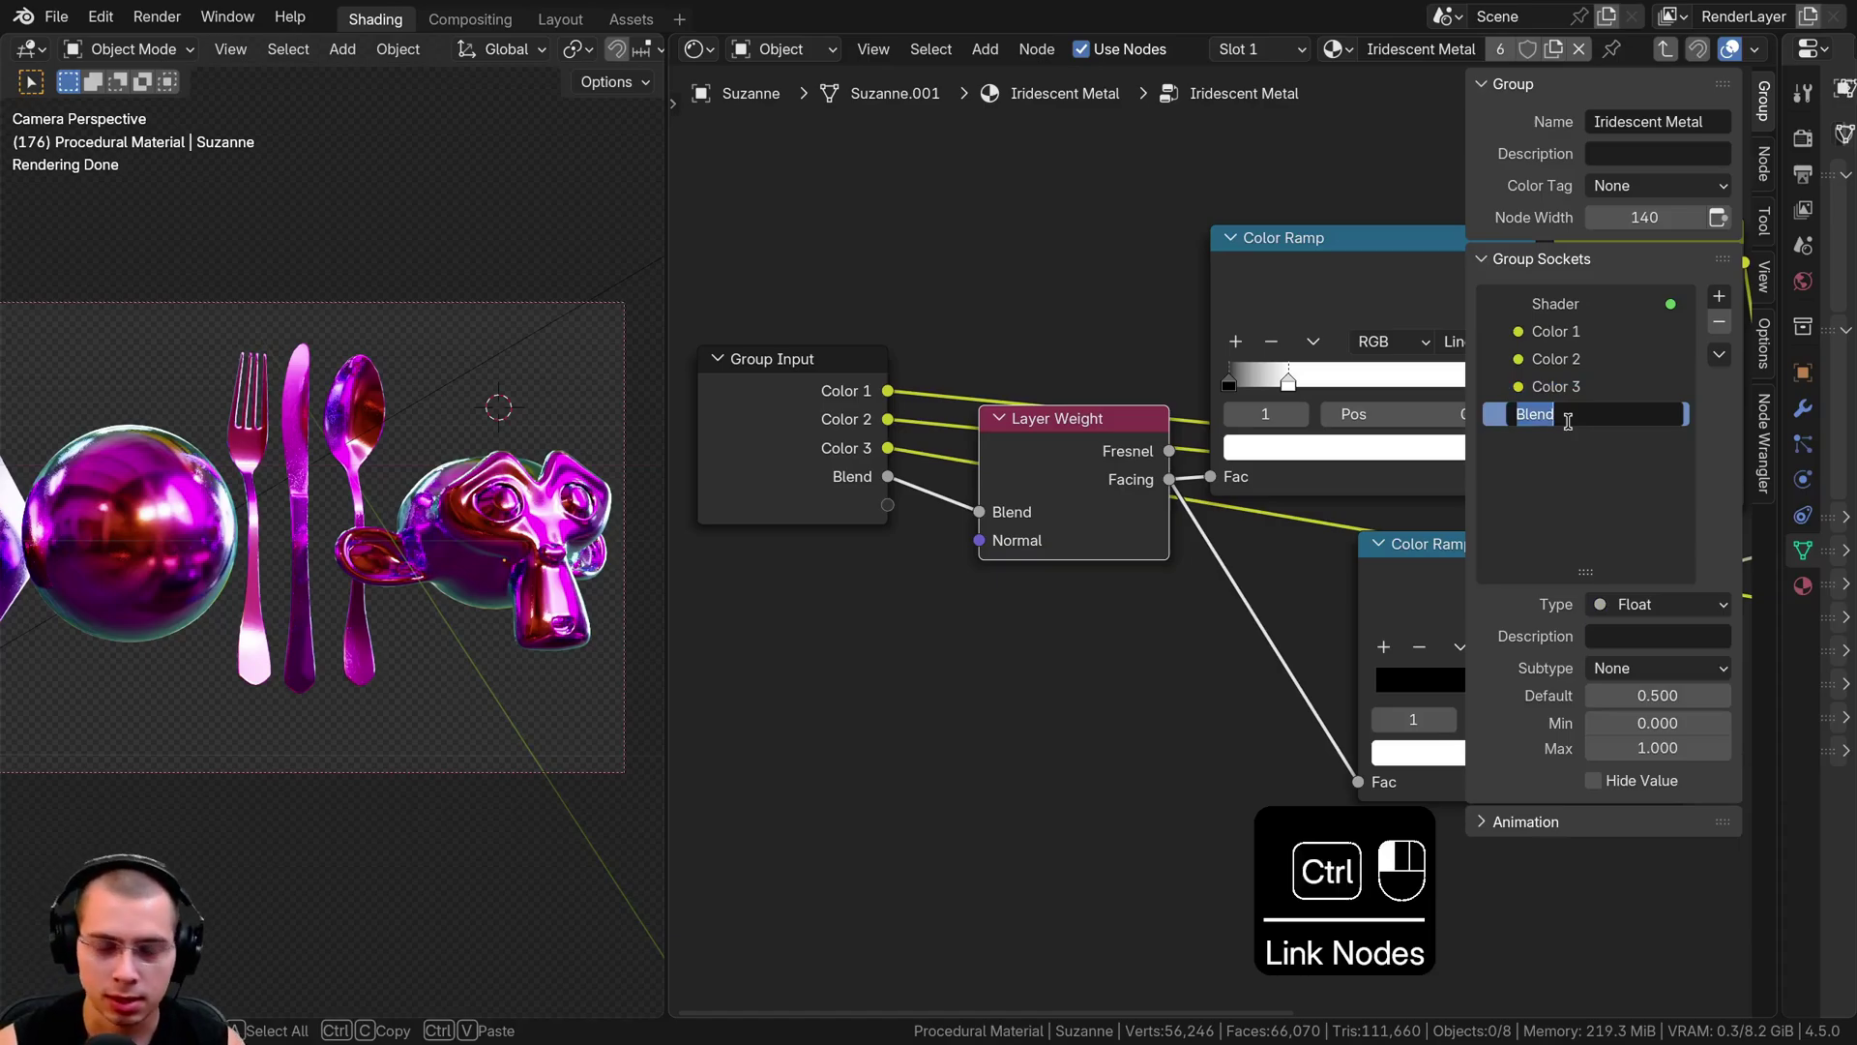
pyautogui.write('Color Shift')
pyautogui.press('Return')
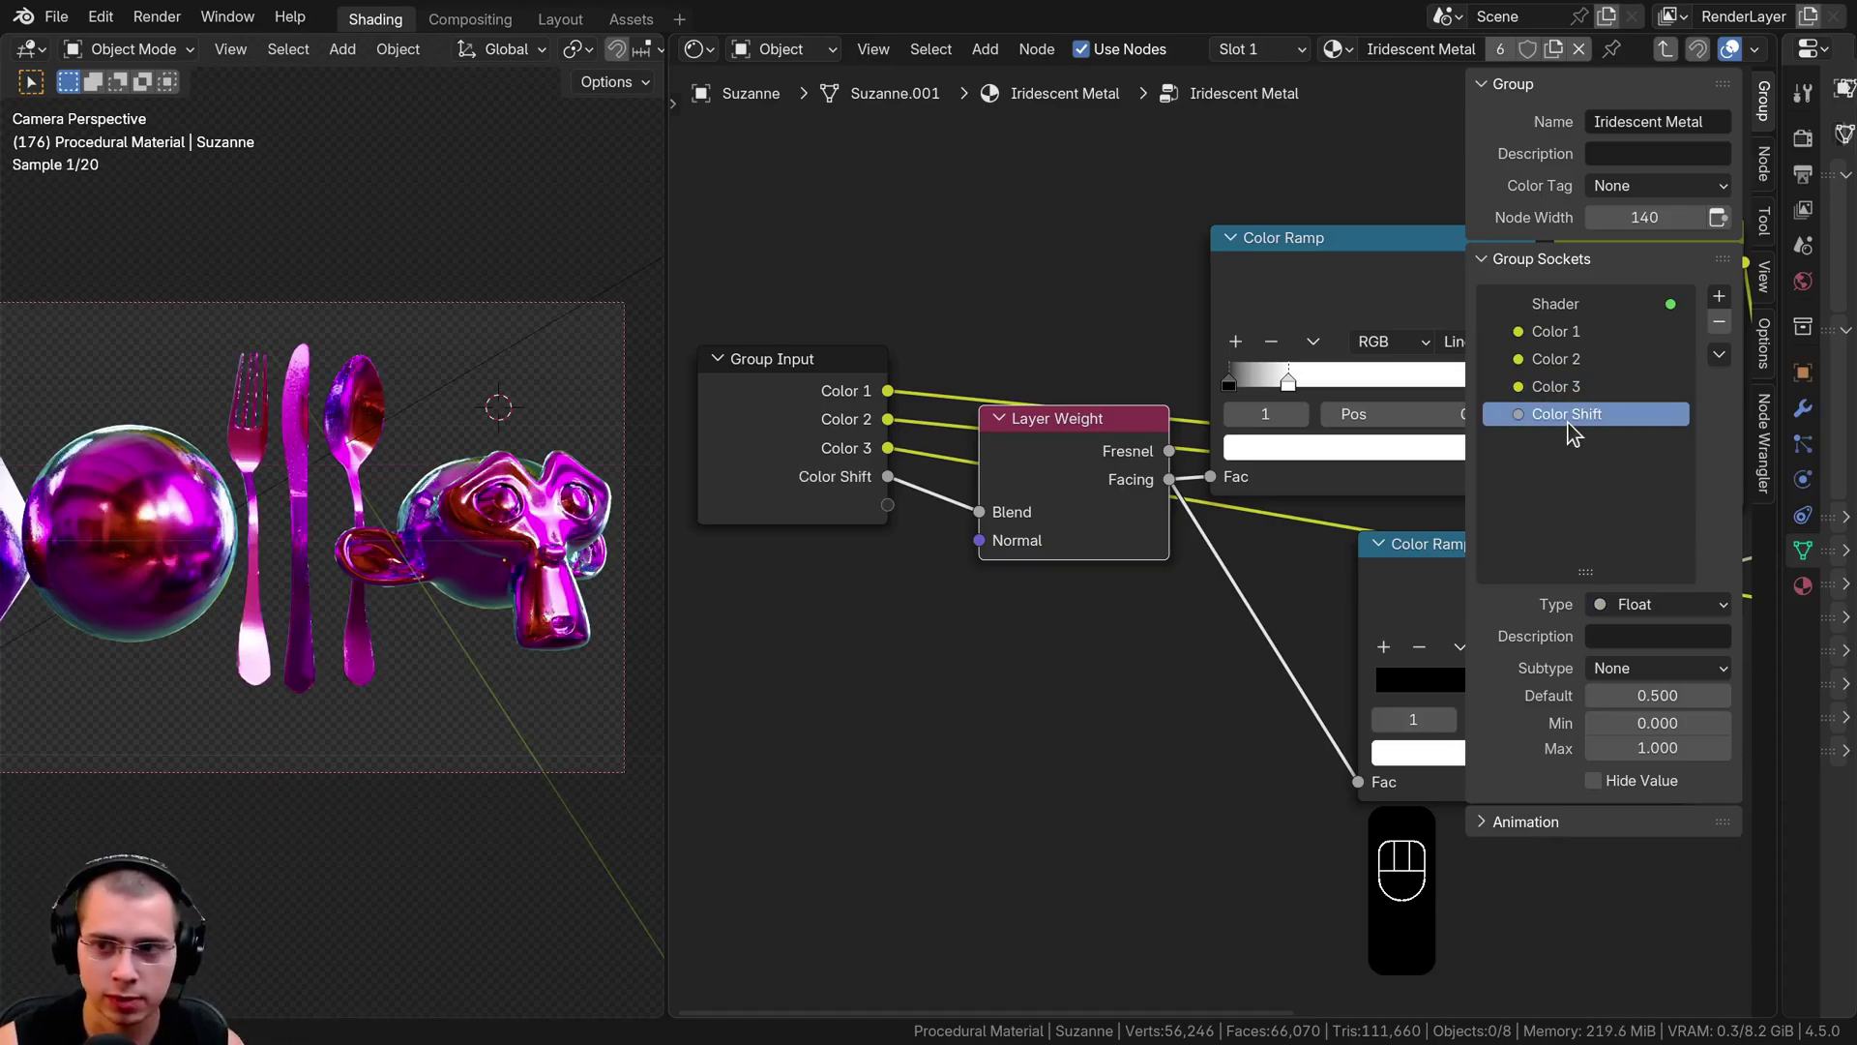
# Bring the Group Input near the Principled BSDF and expose its Metallic and Roughness as group inputs.
pyautogui.scroll(-4, 1257, 476)
pyautogui.moveTo(1239, 477); pyautogui.dragTo(1127, 547, button='middle')
pyautogui.click(825, 571)
pyautogui.press('g')
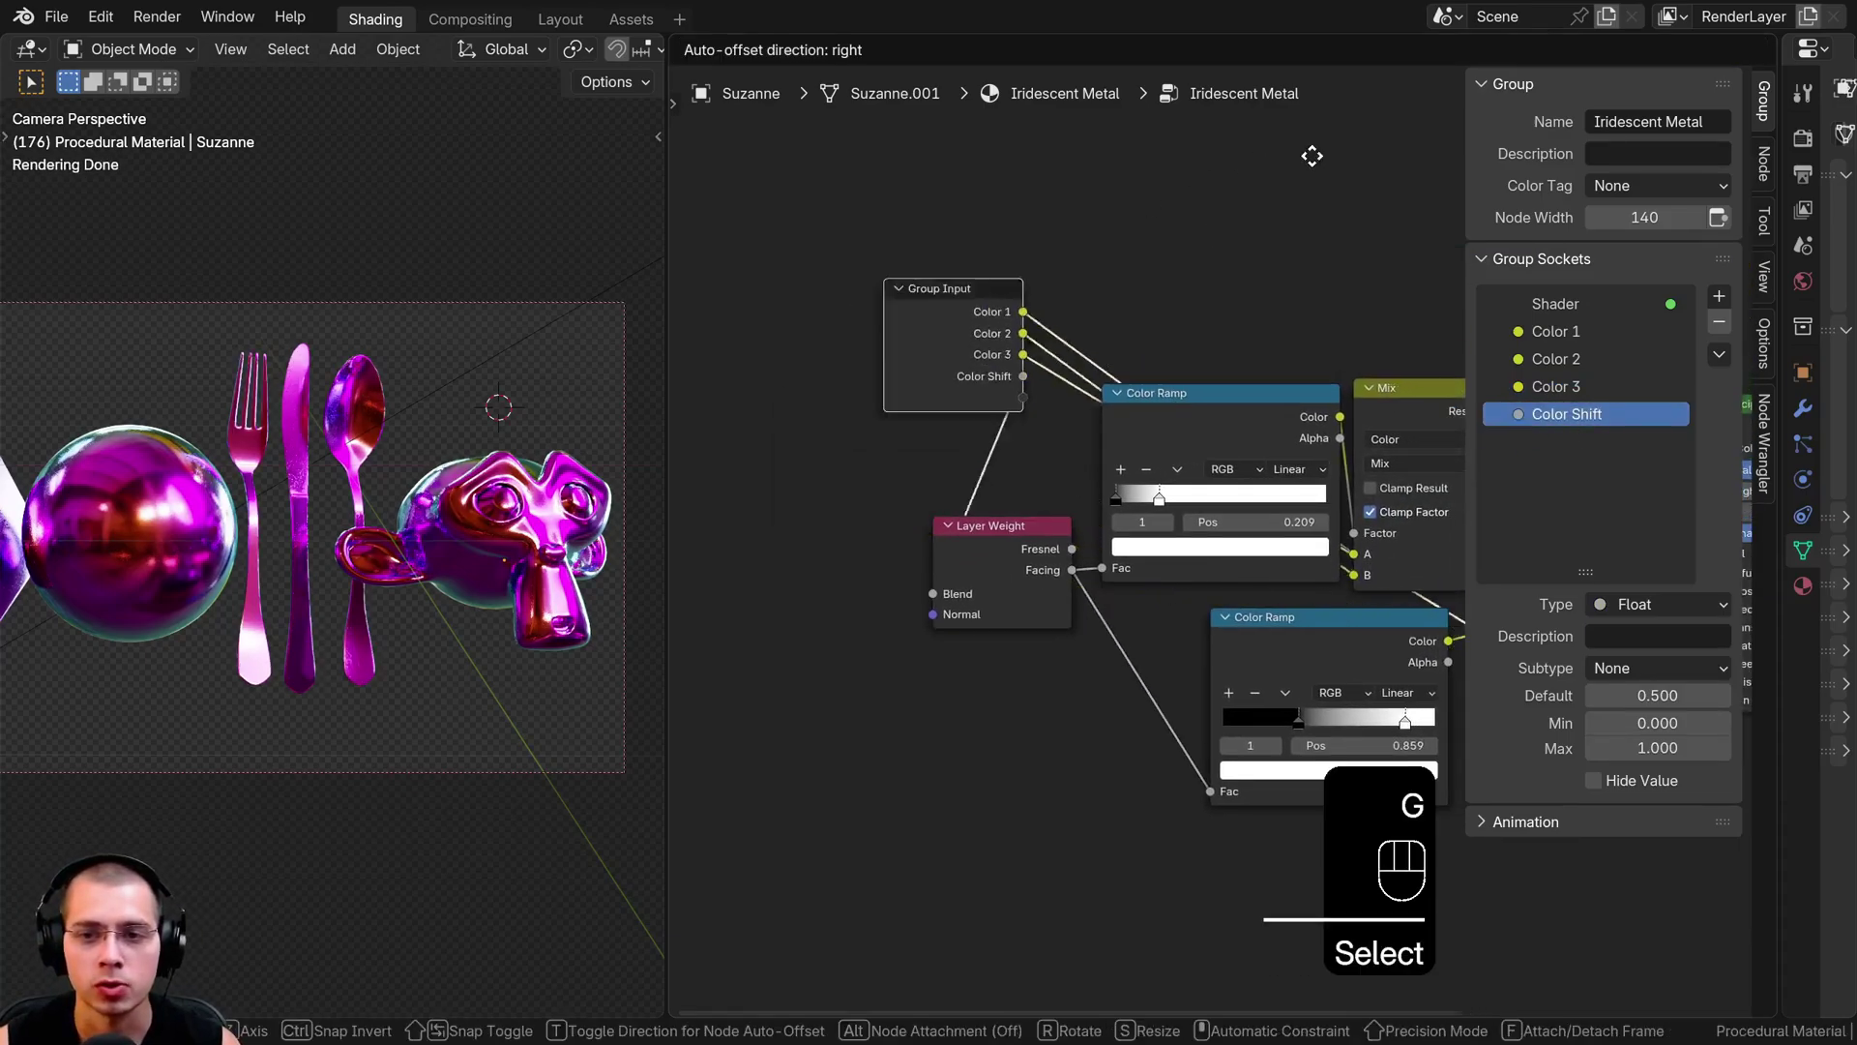
pyautogui.click(1320, 236)
pyautogui.moveTo(1179, 219); pyautogui.dragTo(723, 350, button='middle')
pyautogui.press('g')
pyautogui.click(849, 423)
pyautogui.moveTo(1233, 594); pyautogui.dragTo(1178, 524, button='middle')
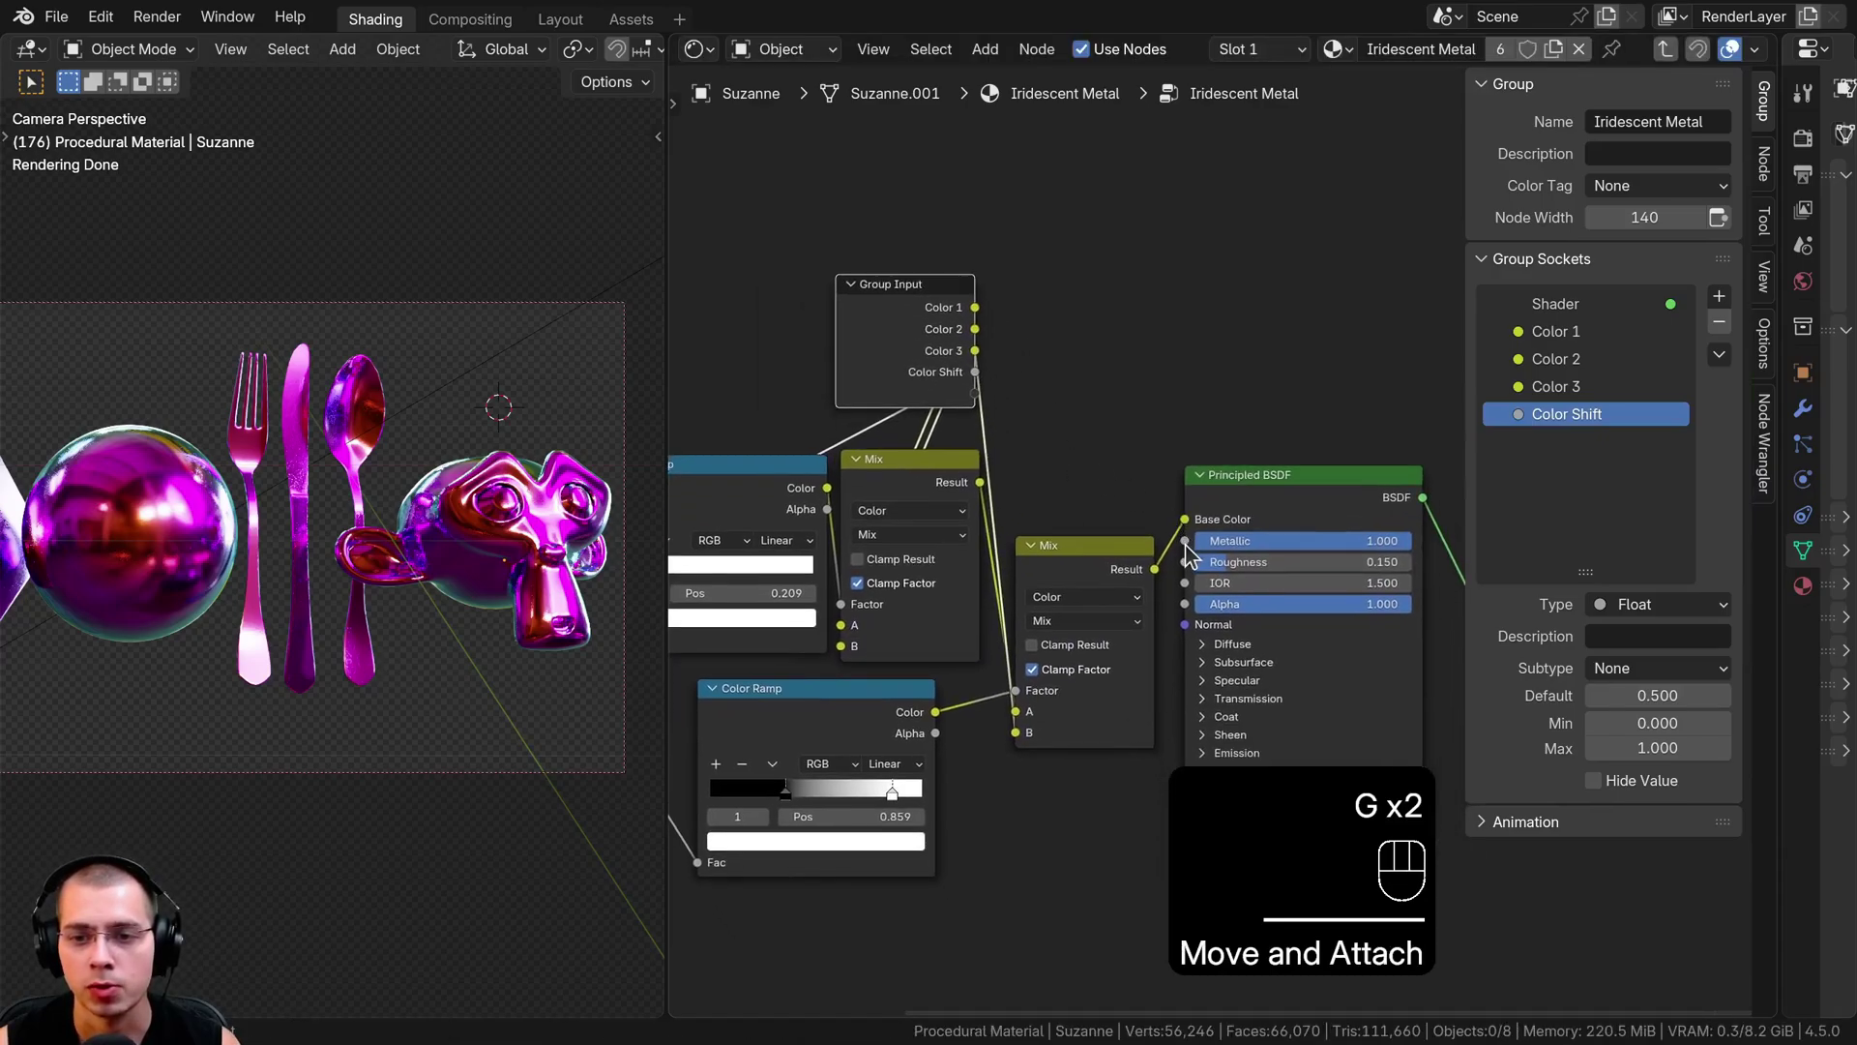
pyautogui.moveTo(1186, 541); pyautogui.dragTo(975, 416)
pyautogui.moveTo(903, 356); pyautogui.dragTo(890, 303)
# Return the Group Input node to the start of the node chain, just before the Layer Weight.
pyautogui.scroll(-6, 885, 300)
pyautogui.moveTo(885, 300); pyautogui.dragTo(1161, 388, button='middle')
pyautogui.press('g')
pyautogui.click(760, 582)
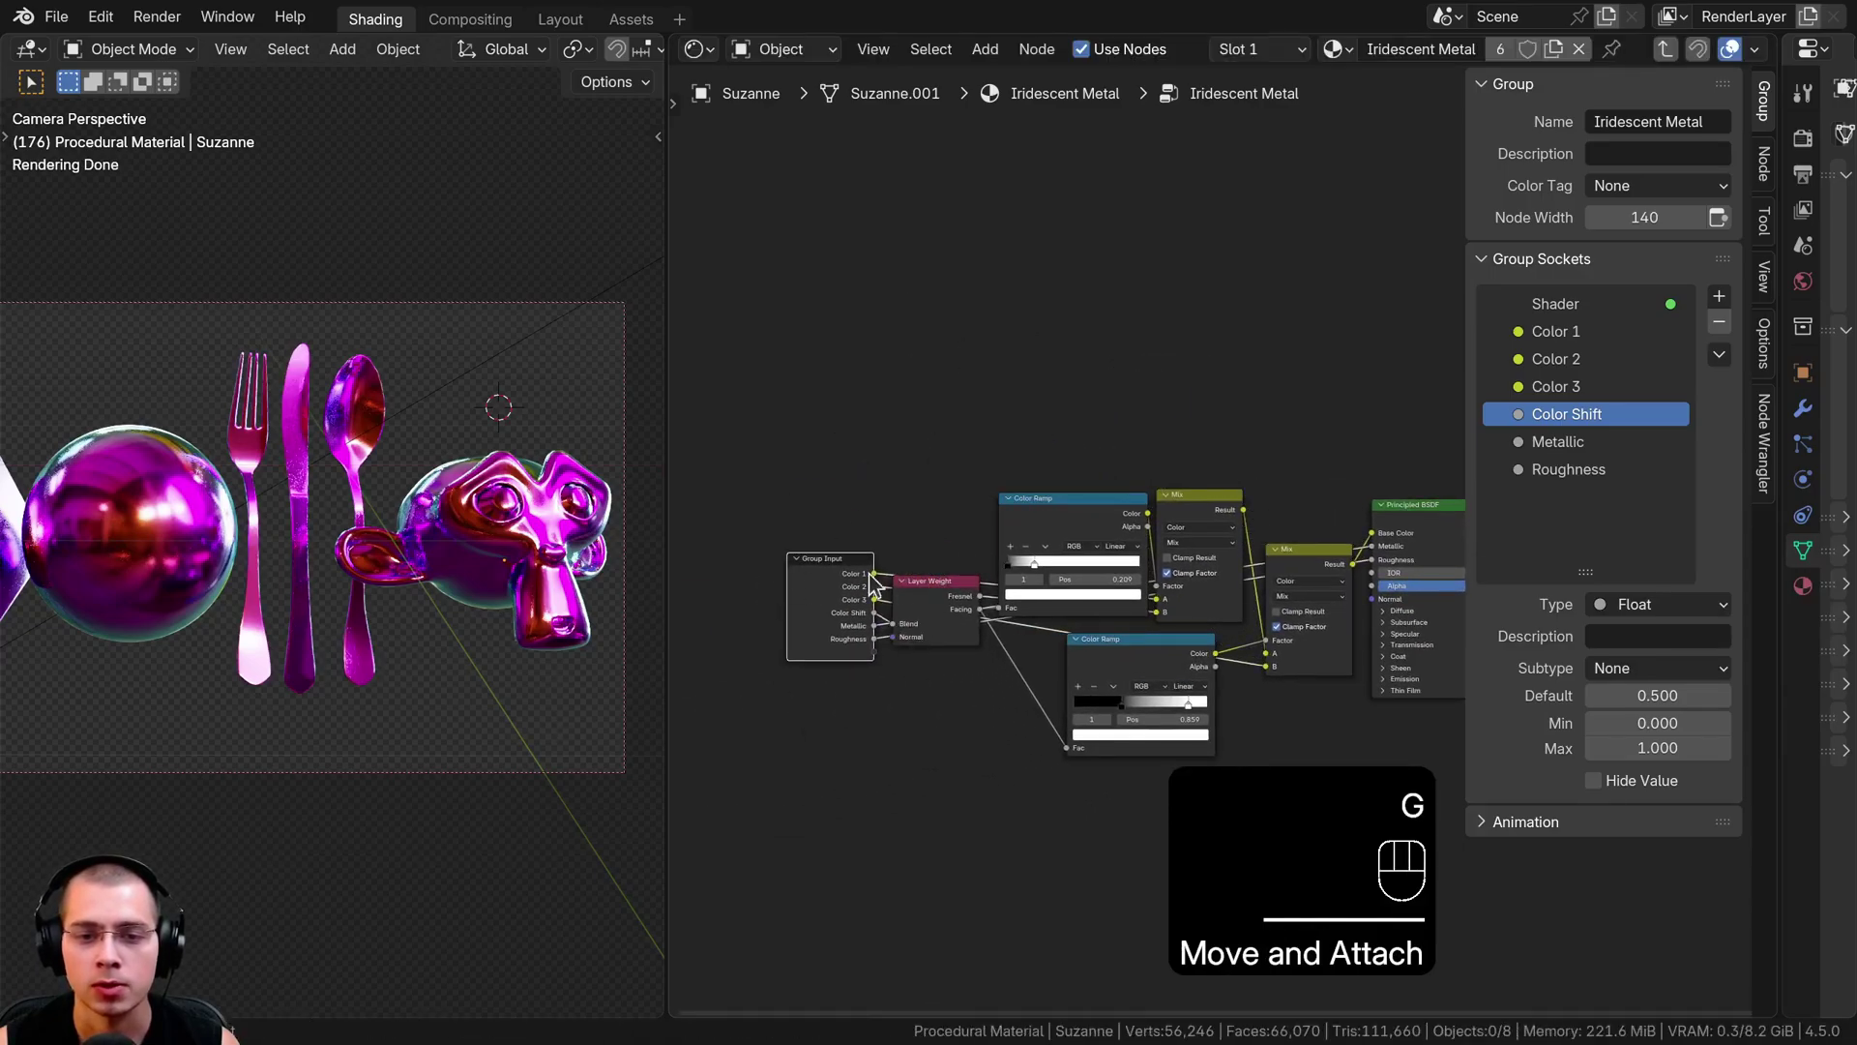
pyautogui.moveTo(872, 577); pyautogui.dragTo(837, 520, button='middle')
pyautogui.scroll(1, 851, 515)
pyautogui.press('g')
pyautogui.click(901, 490)
pyautogui.moveTo(1063, 504); pyautogui.dragTo(1047, 508, button='middle')
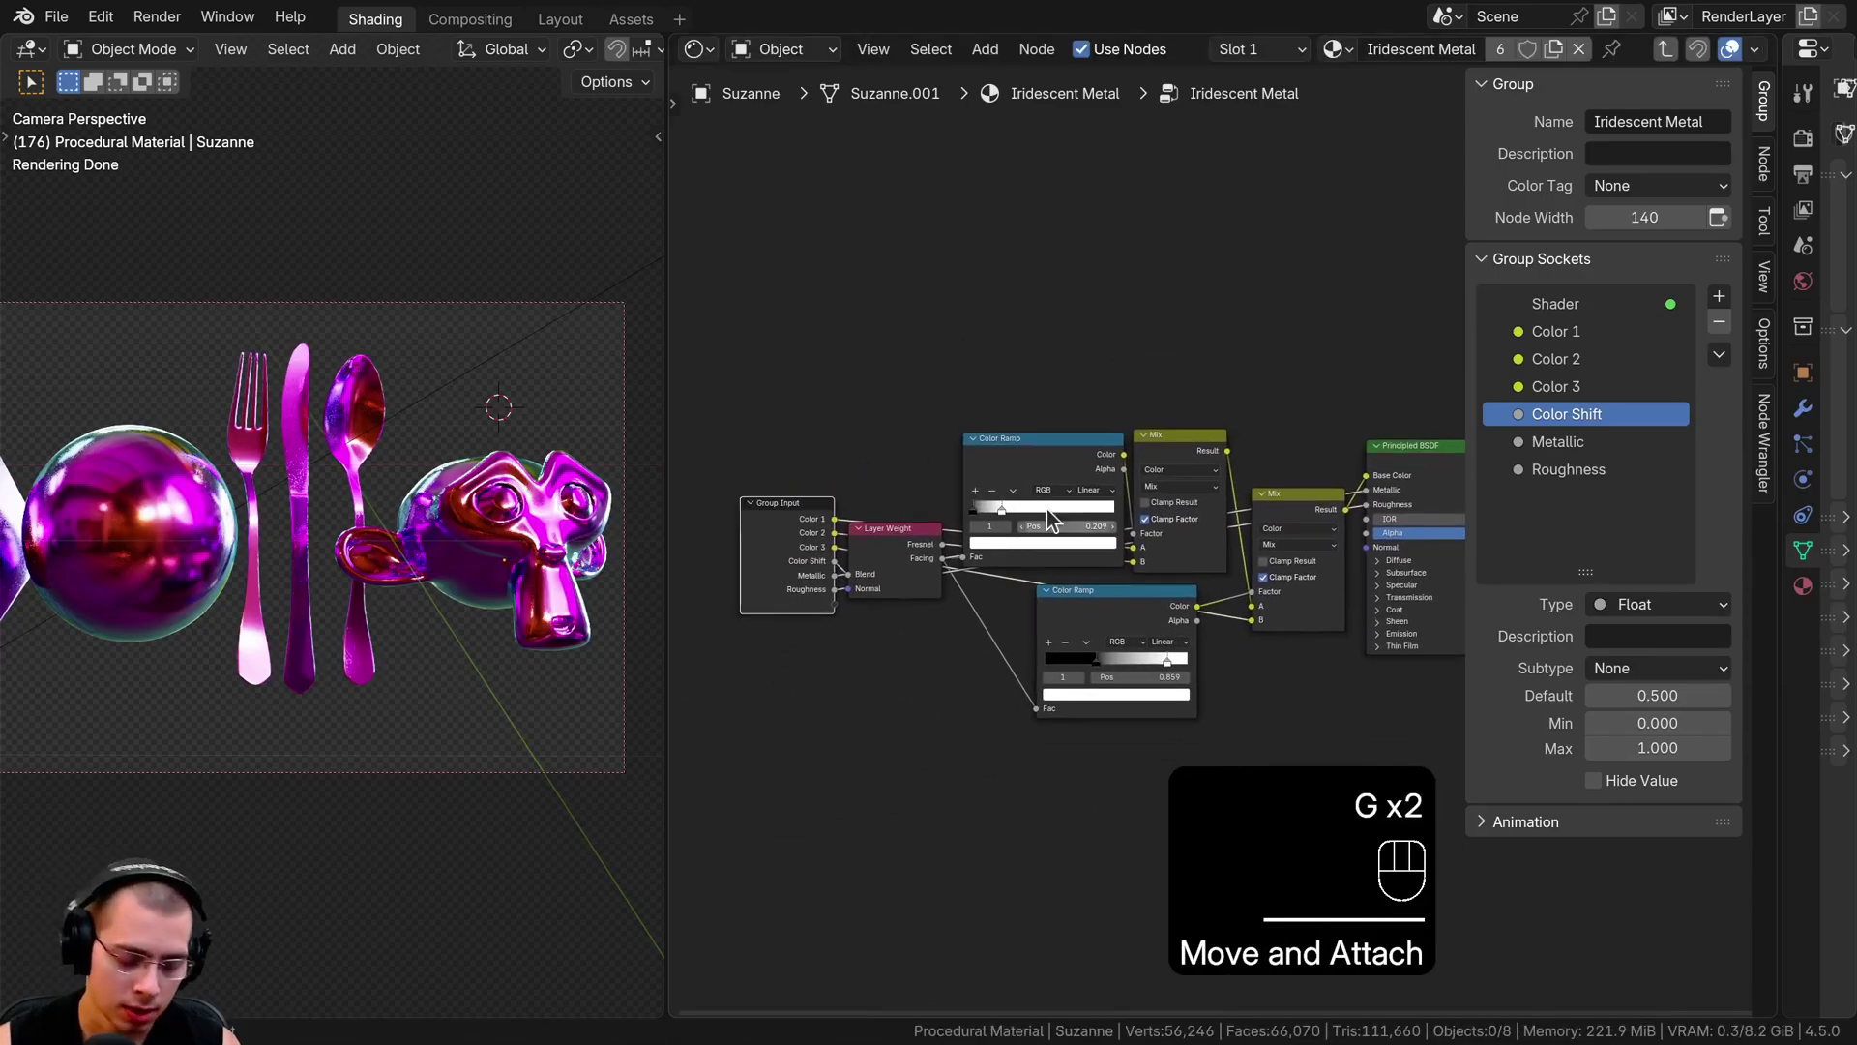
# Leave the node group, hide the node editor's sidebar and frame the monkey head in the viewport.
pyautogui.press('Tab')
pyautogui.scroll(4, 1085, 439)
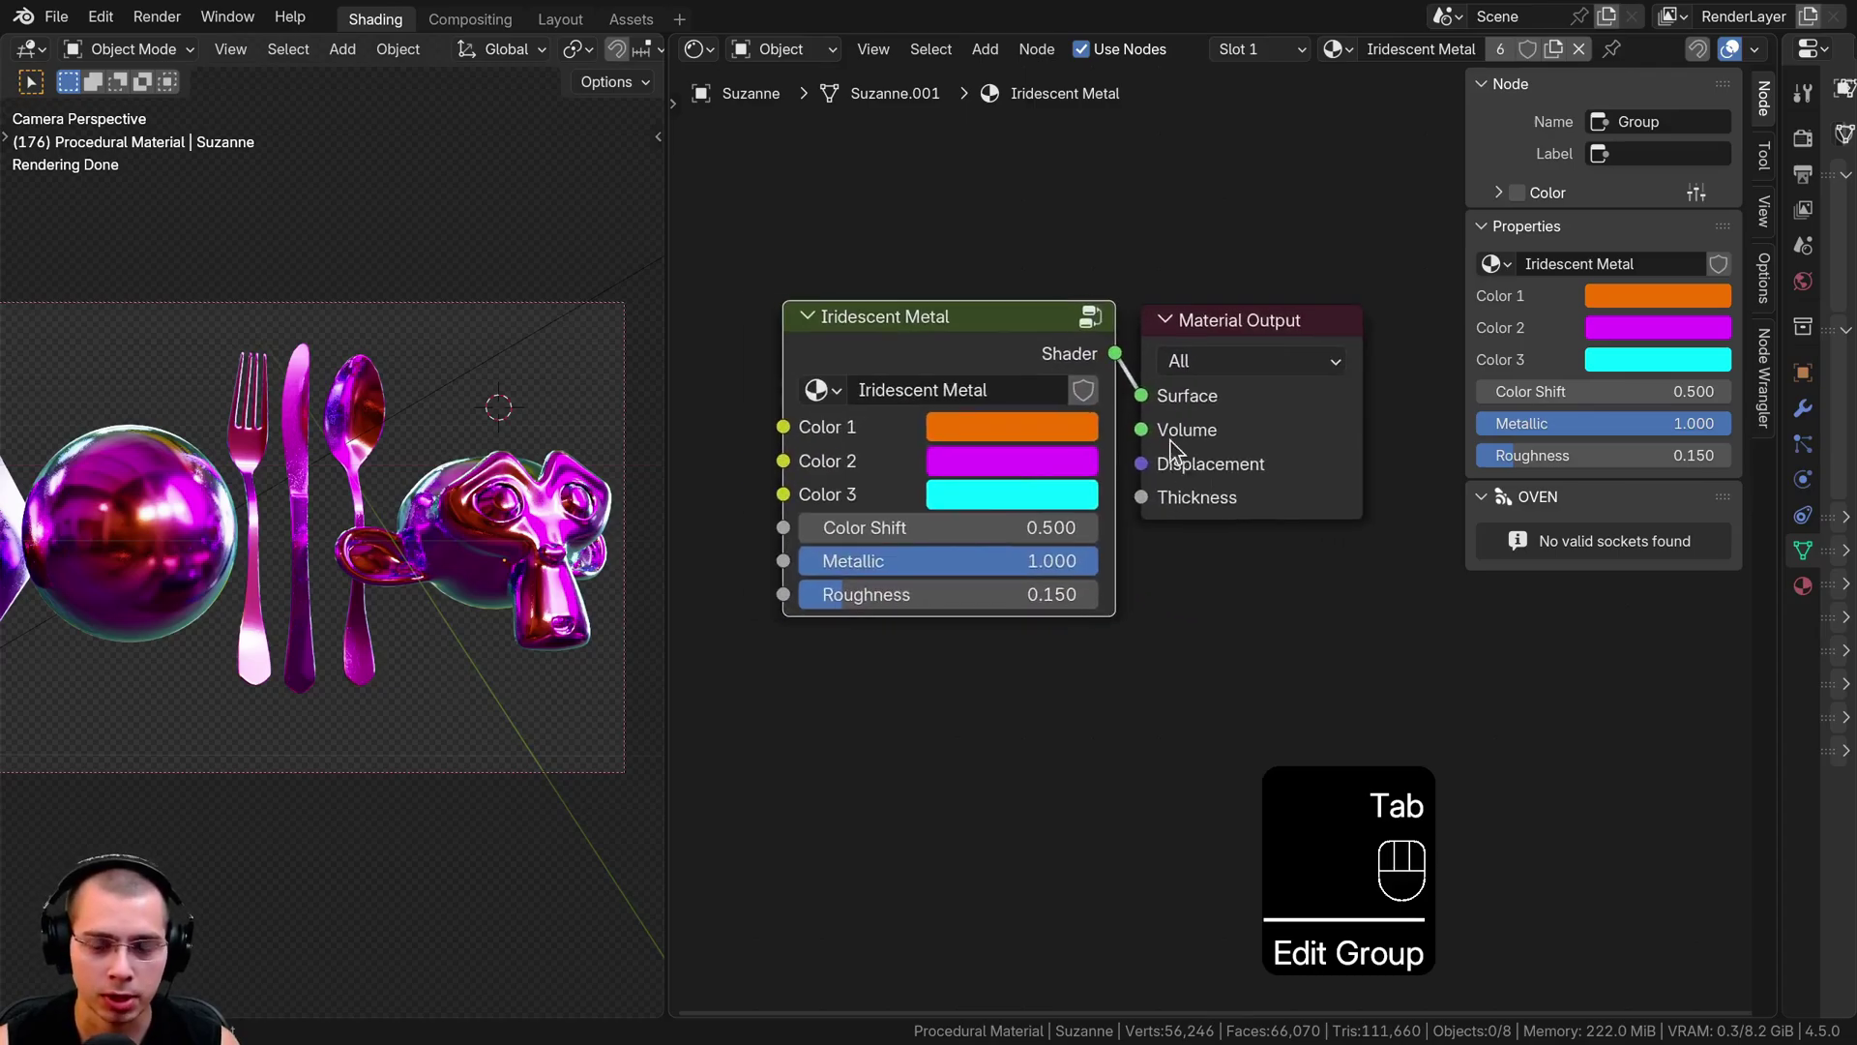
pyautogui.press('n')
pyautogui.moveTo(1222, 425); pyautogui.dragTo(1488, 467, button='middle')
pyautogui.scroll(4, 1488, 466)
pyautogui.keyDown('shift'); pyautogui.moveTo(580, 495); pyautogui.dragTo(537, 497, button='middle'); pyautogui.keyUp('shift')
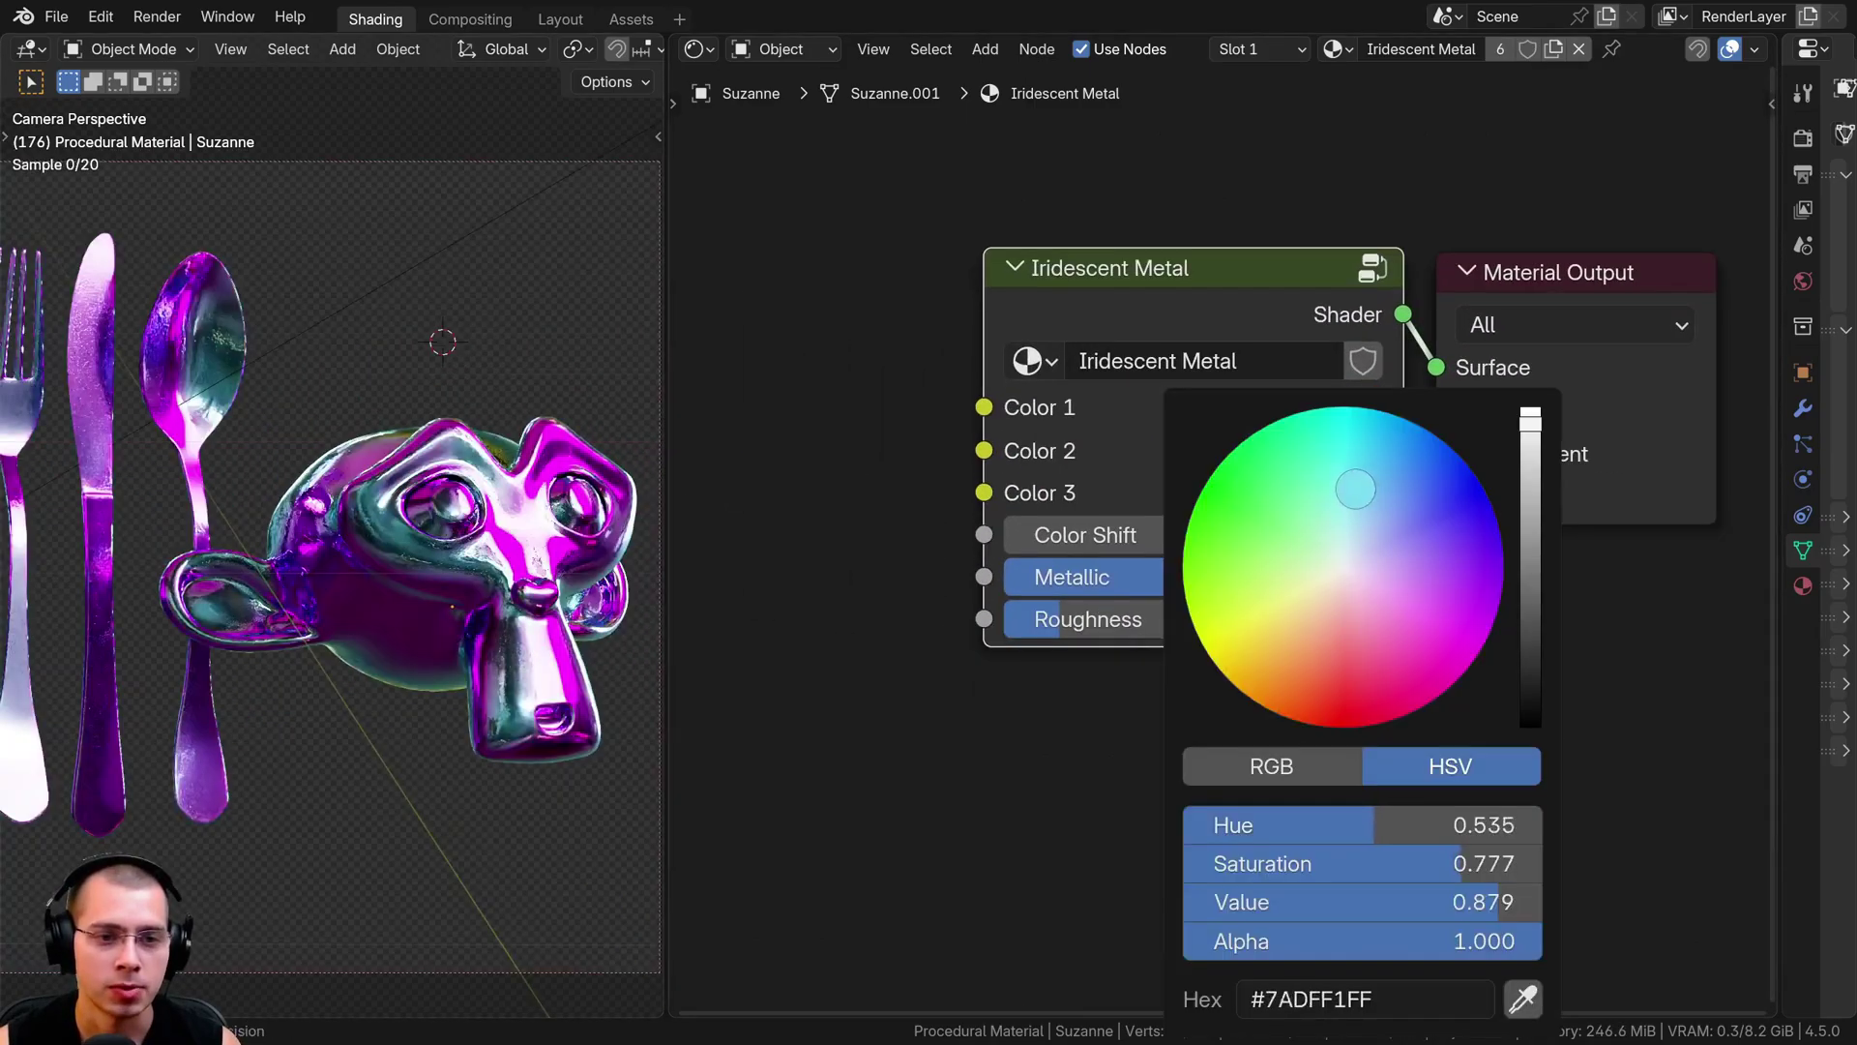
# Try other values for Color 1, Color 2, Color 3 and Color Shift on the Iridescent Metal node, cancelling each change.
pyautogui.moveTo(1356, 490); pyautogui.dragTo(1264, 519)
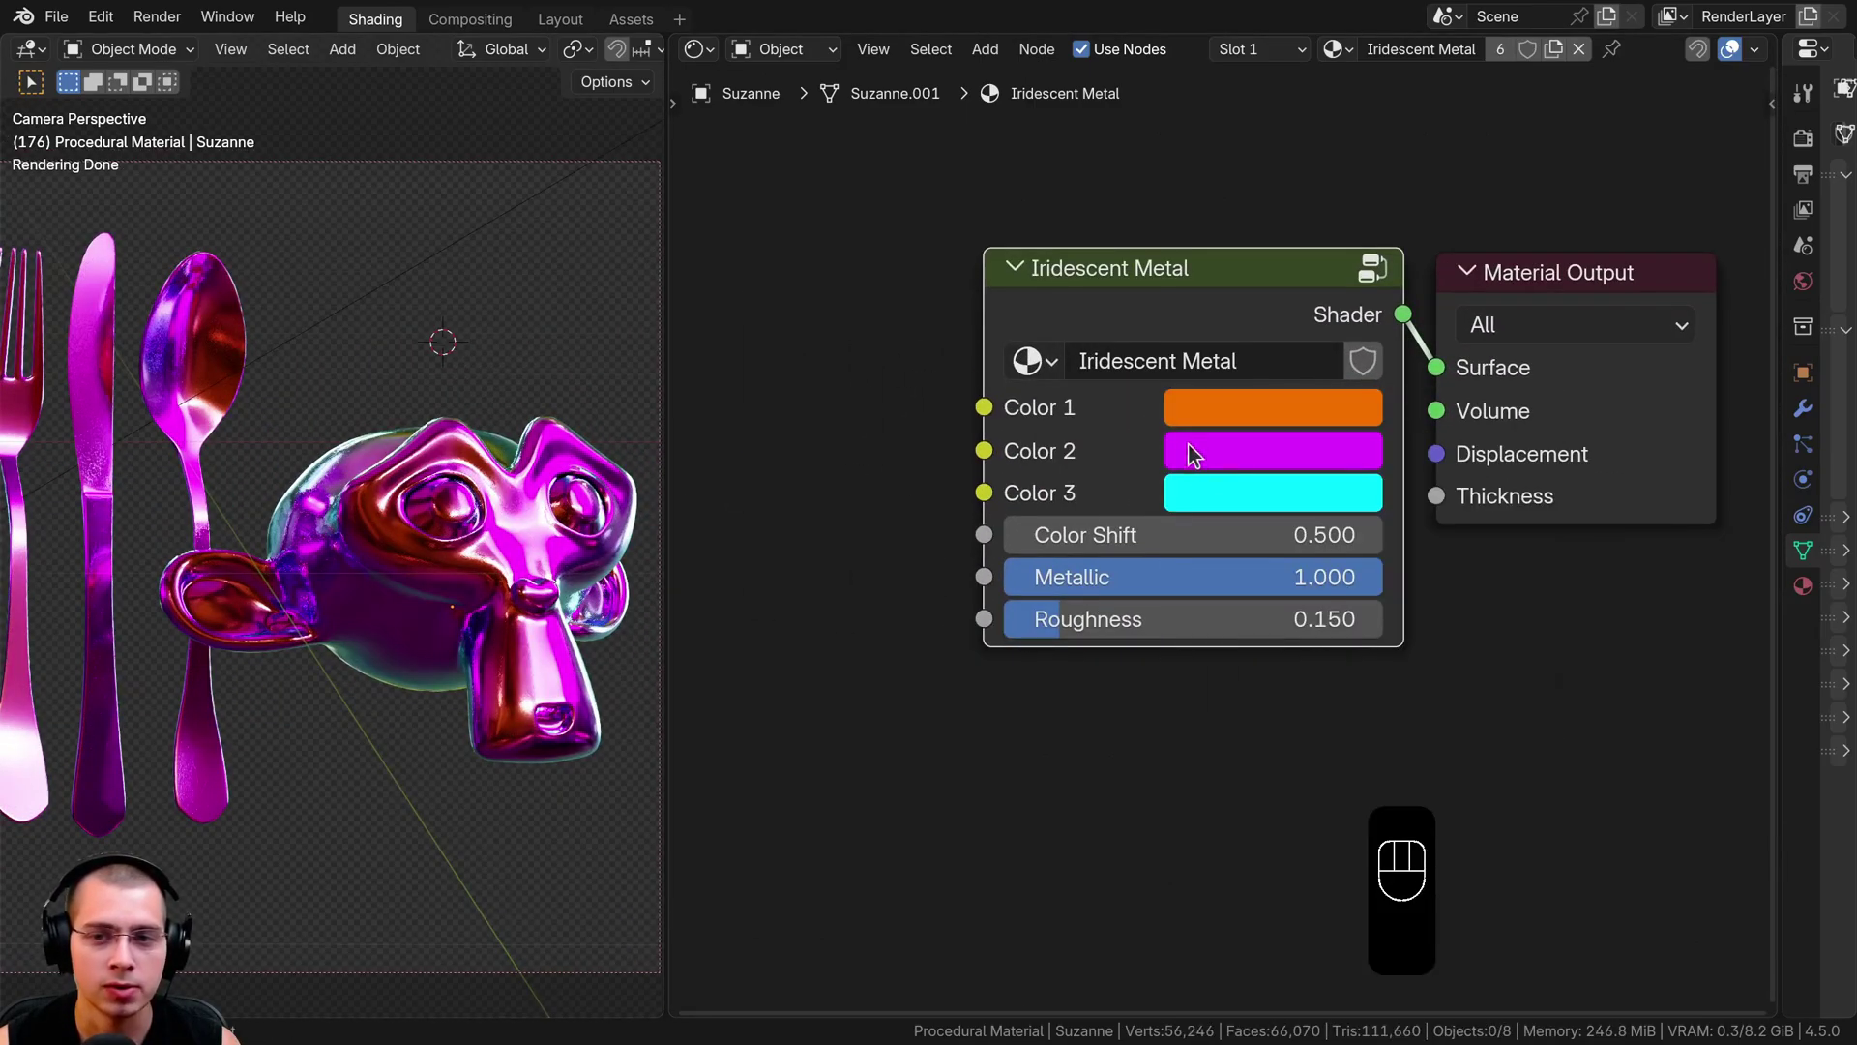
pyautogui.click(1190, 449)
pyautogui.moveTo(1304, 635); pyautogui.dragTo(1469, 666)
pyautogui.click(1221, 501)
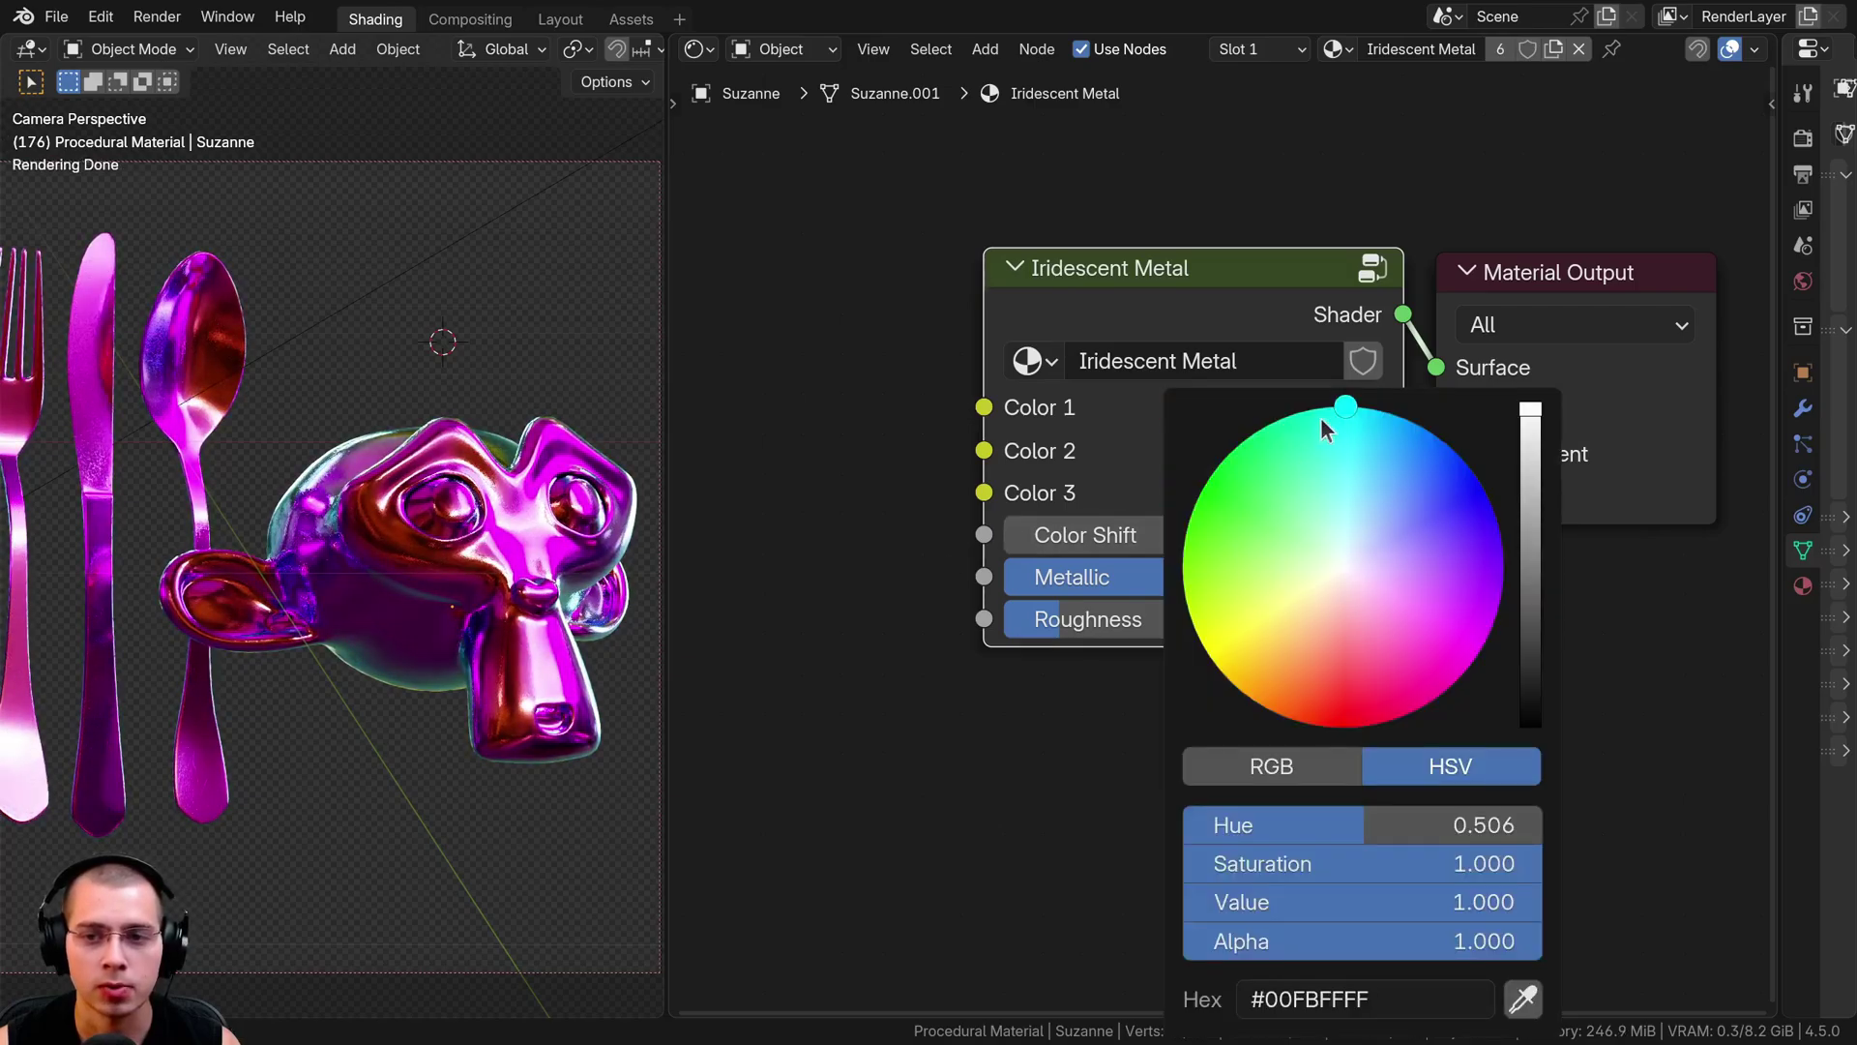
pyautogui.moveTo(1320, 416); pyautogui.dragTo(1310, 520)
pyautogui.press('Escape')
pyautogui.moveTo(1161, 525); pyautogui.dragTo(1303, 525)
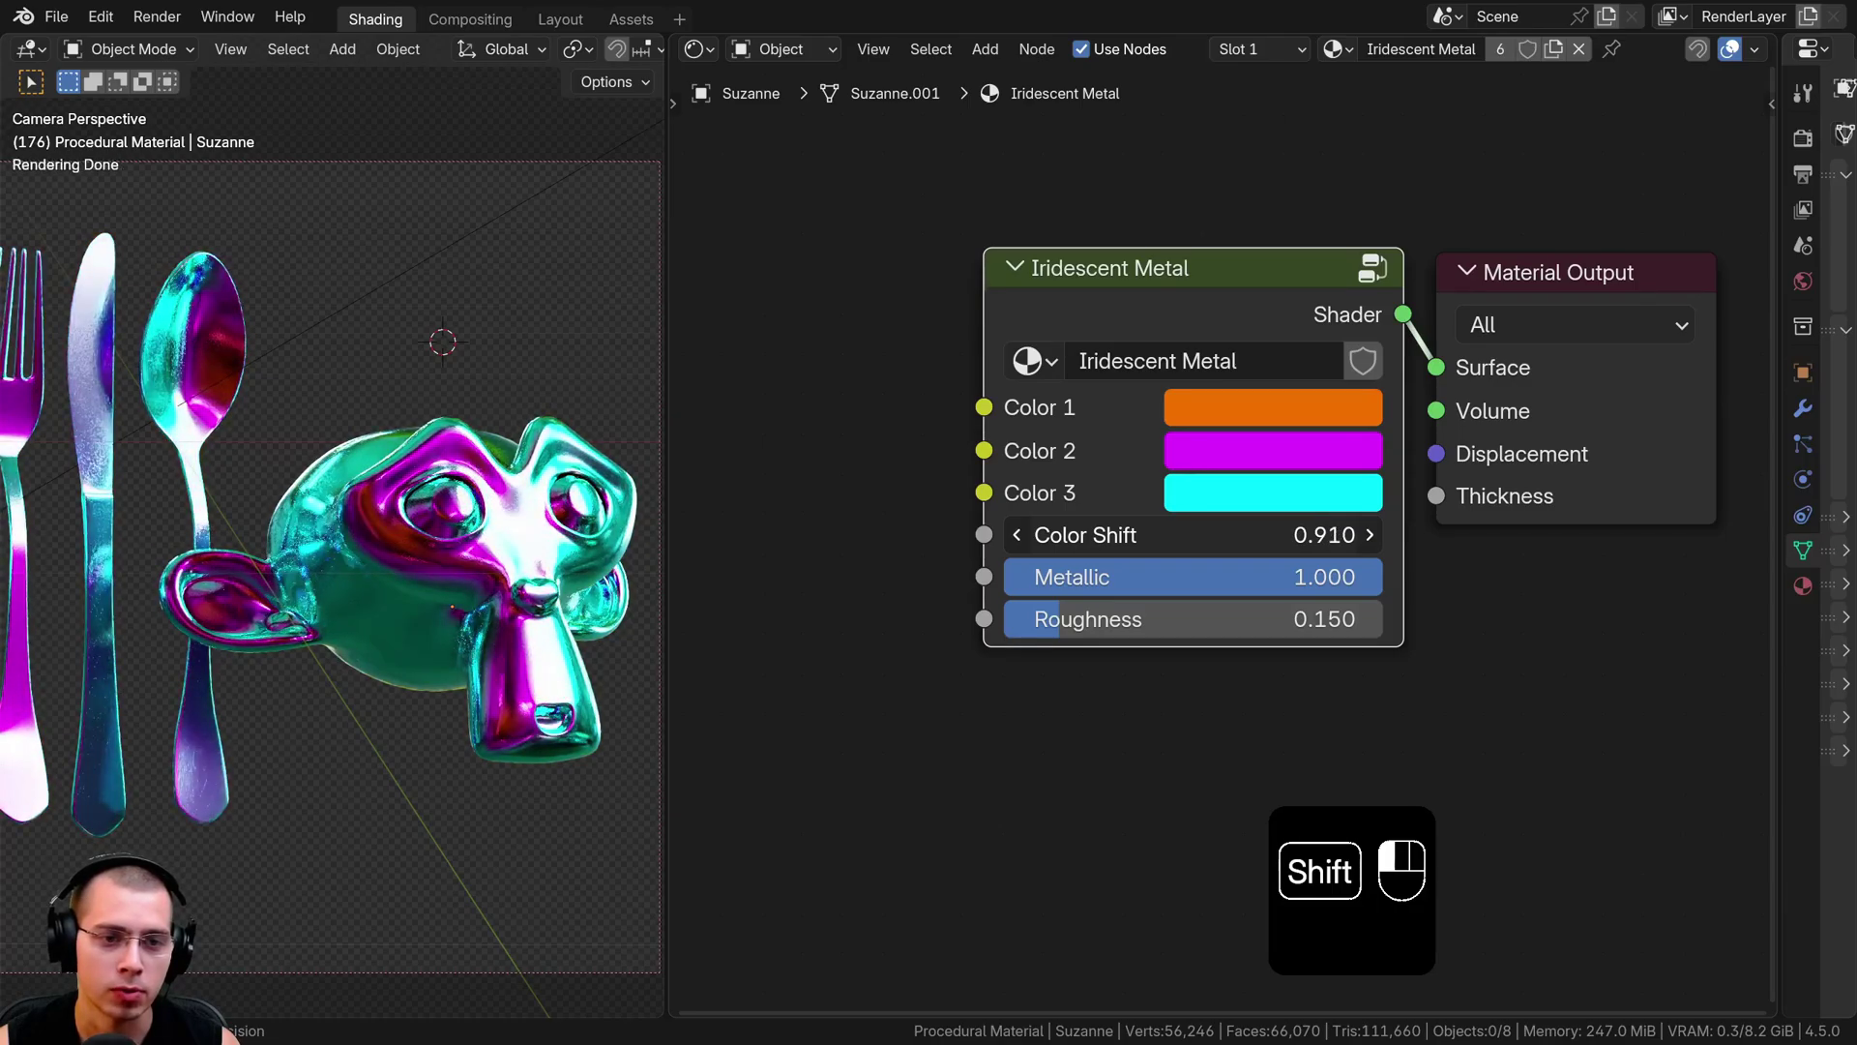
pyautogui.rightClick(1160, 525)
# Try Metallic at 0 on the monkey head, restore it to 1 and test the Roughness slider.
pyautogui.moveTo(1112, 585); pyautogui.dragTo(1004, 584)
pyautogui.scroll(-3, 354, 512)
pyautogui.keyDown('shift'); pyautogui.moveTo(354, 513); pyautogui.dragTo(190, 516, button='middle'); pyautogui.keyUp('shift')
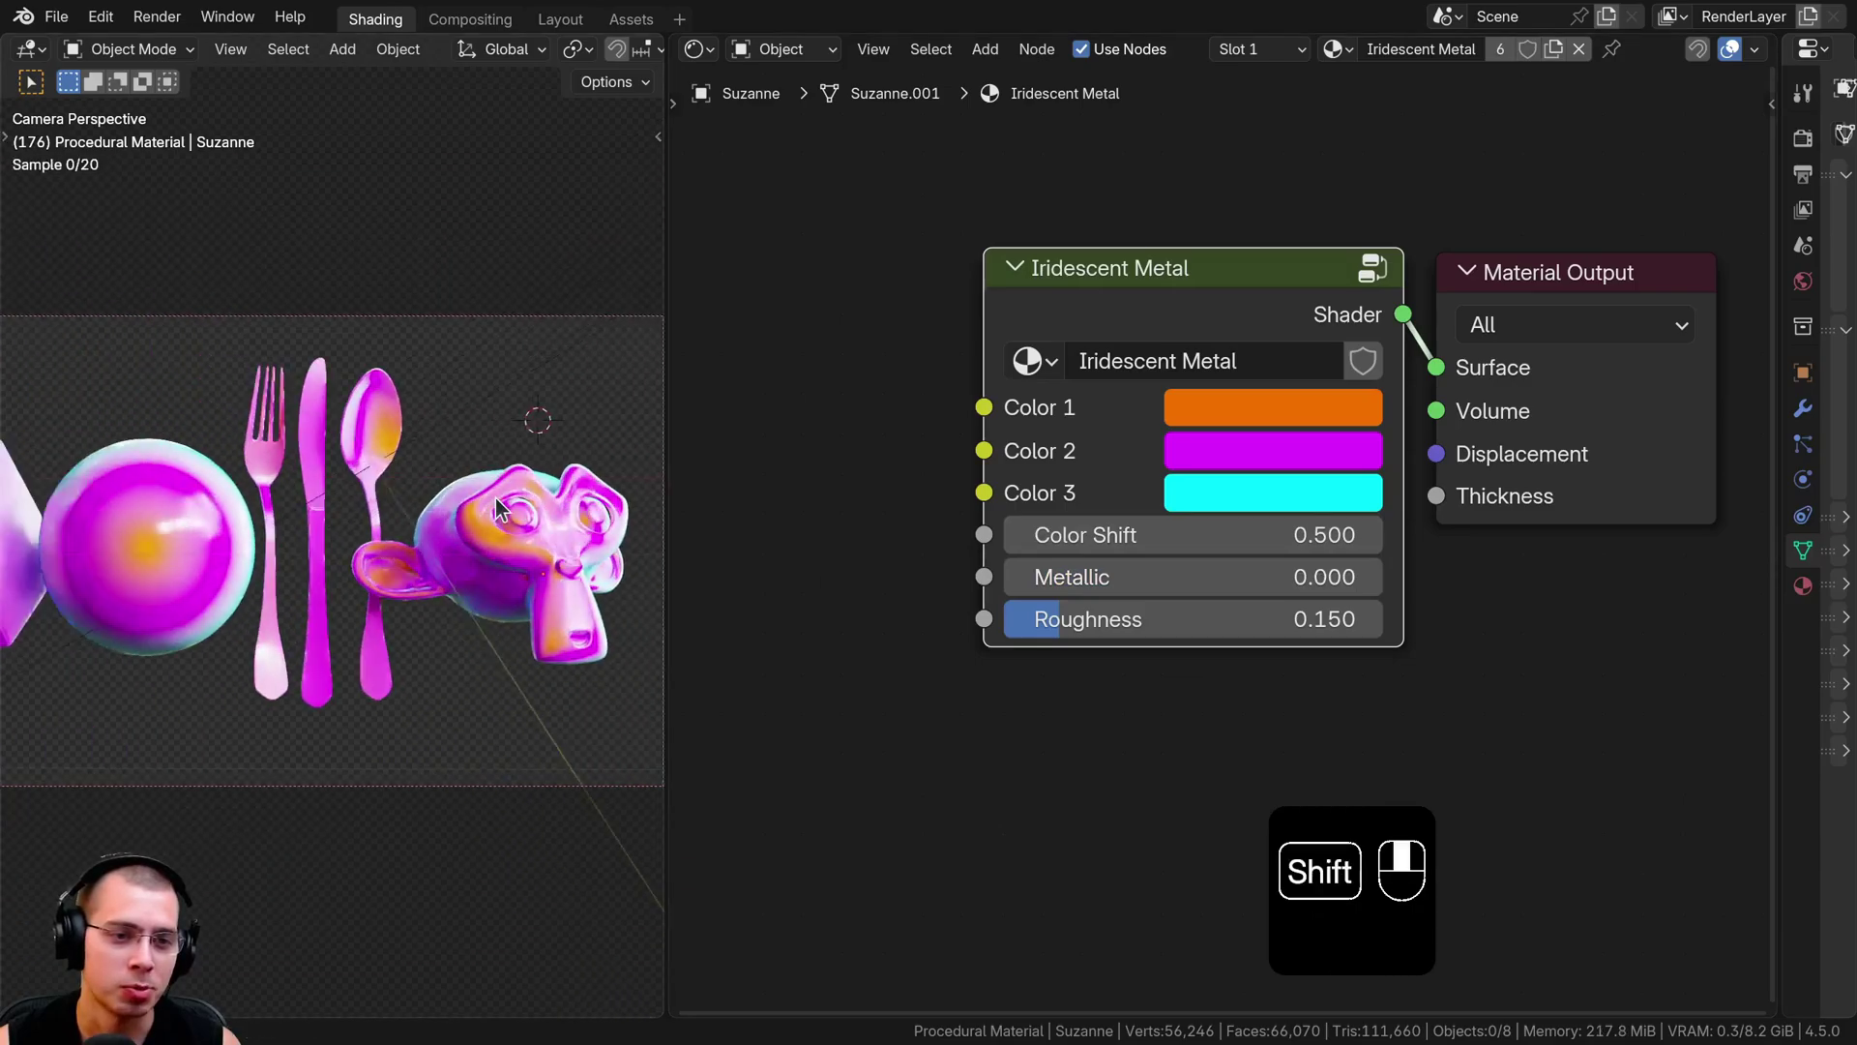
pyautogui.scroll(3, 399, 476)
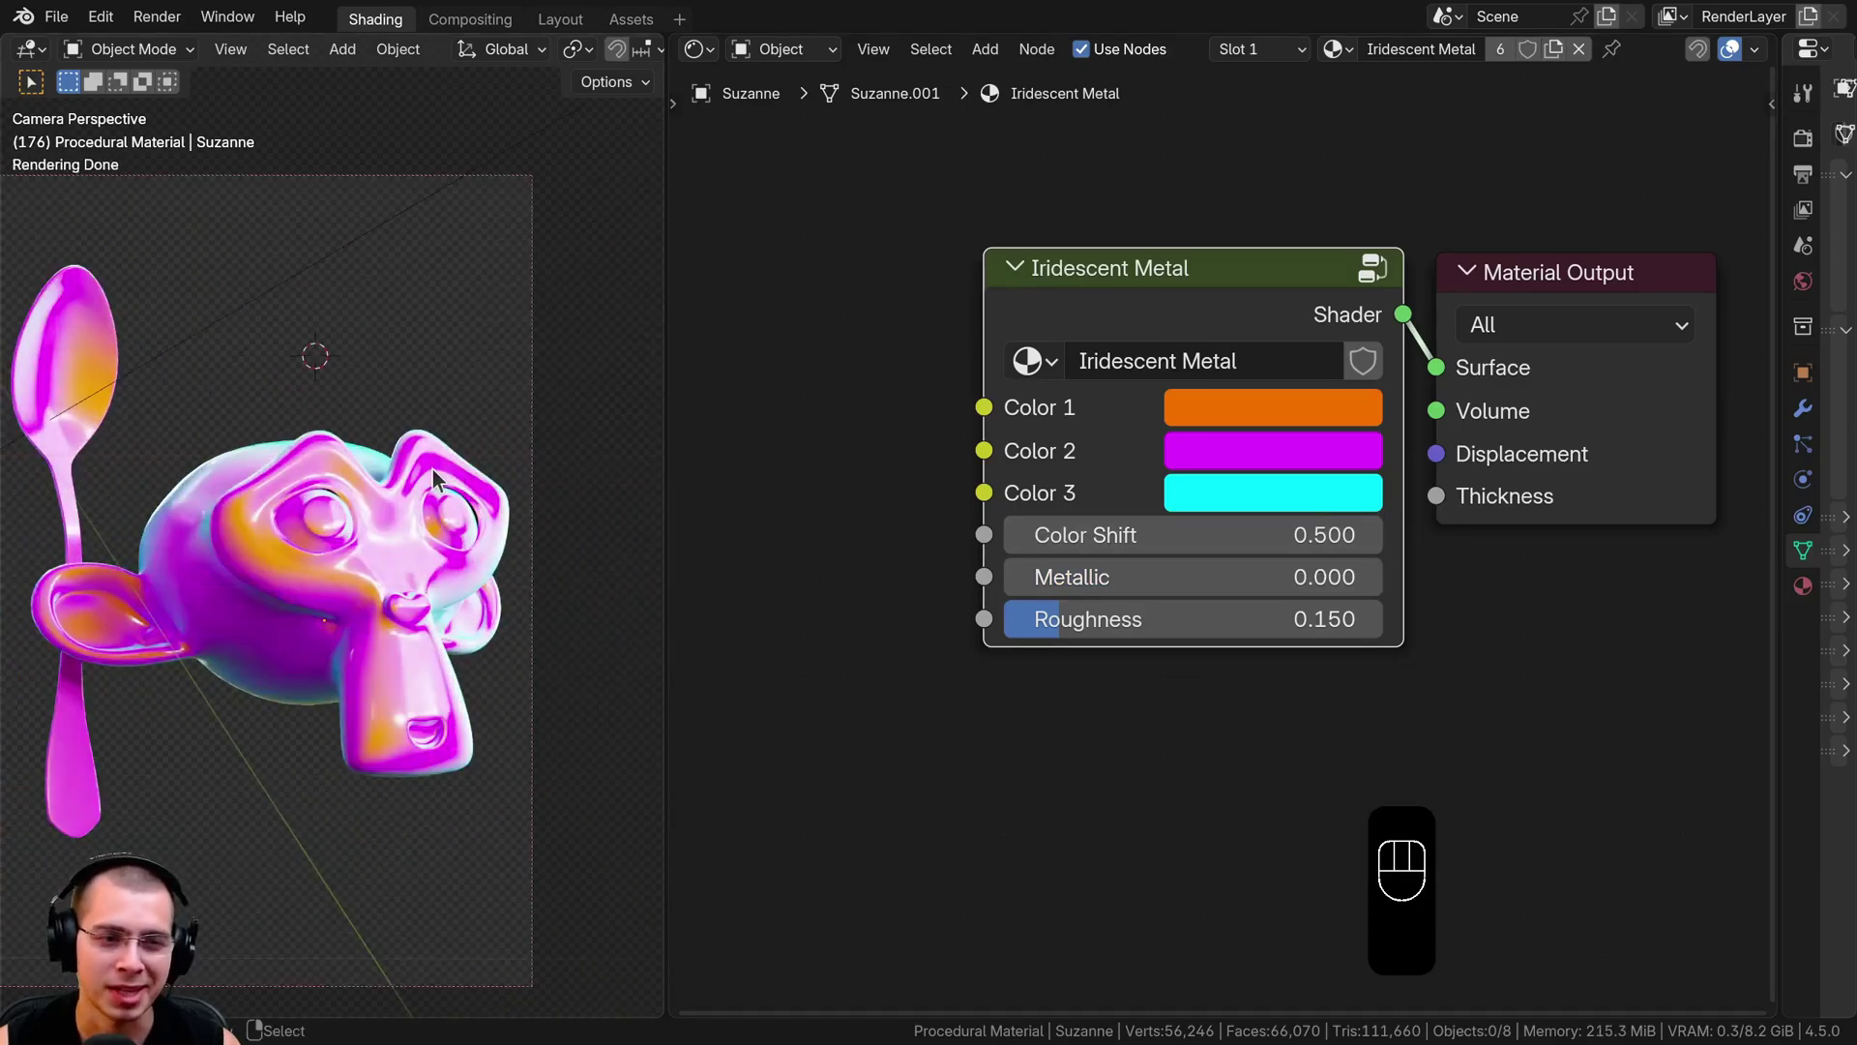
pyautogui.scroll(1, 435, 476)
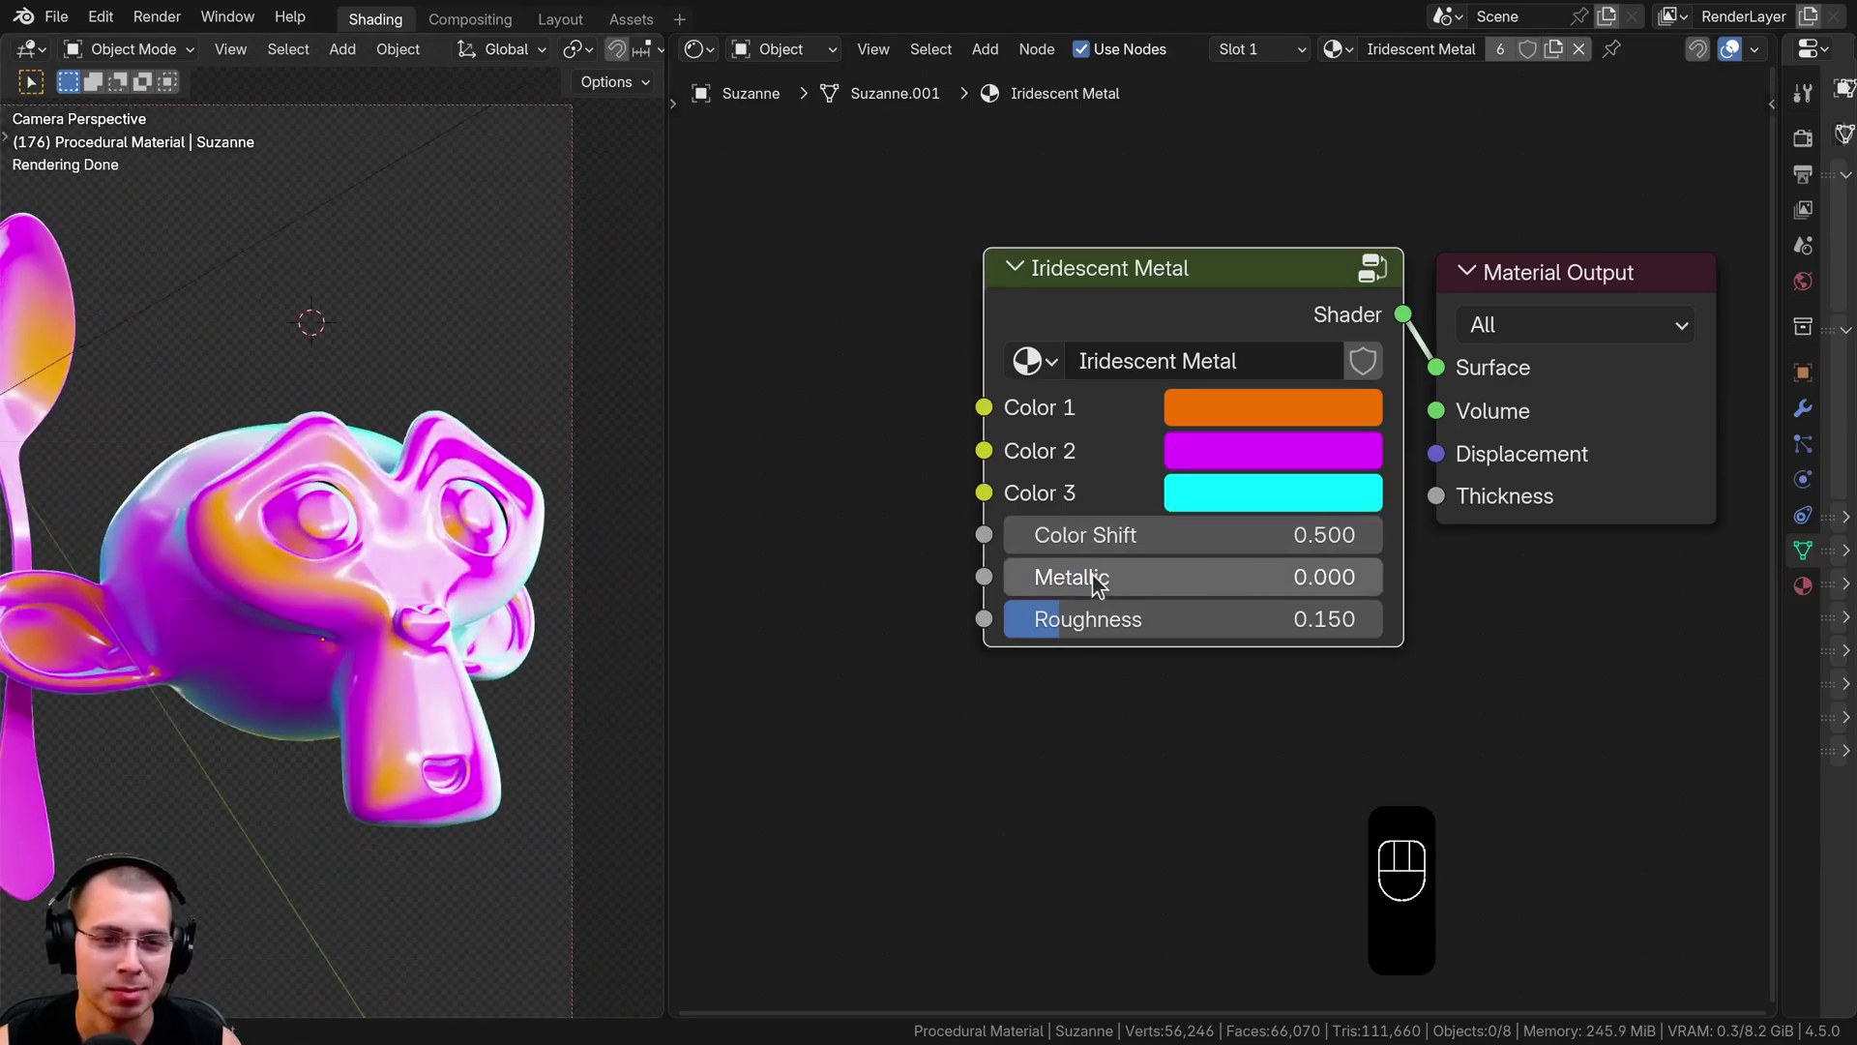
pyautogui.moveTo(1098, 578); pyautogui.dragTo(1383, 578)
pyautogui.moveTo(1239, 626)
pyautogui.mouseDown()
pyautogui.moveTo(1333, 626)
pyautogui.moveTo(1239, 626)
pyautogui.mouseUp()
# Widen the 3D viewport, centre the monkey head in it and save the file.
pyautogui.moveTo(662, 467); pyautogui.dragTo(1049, 464)
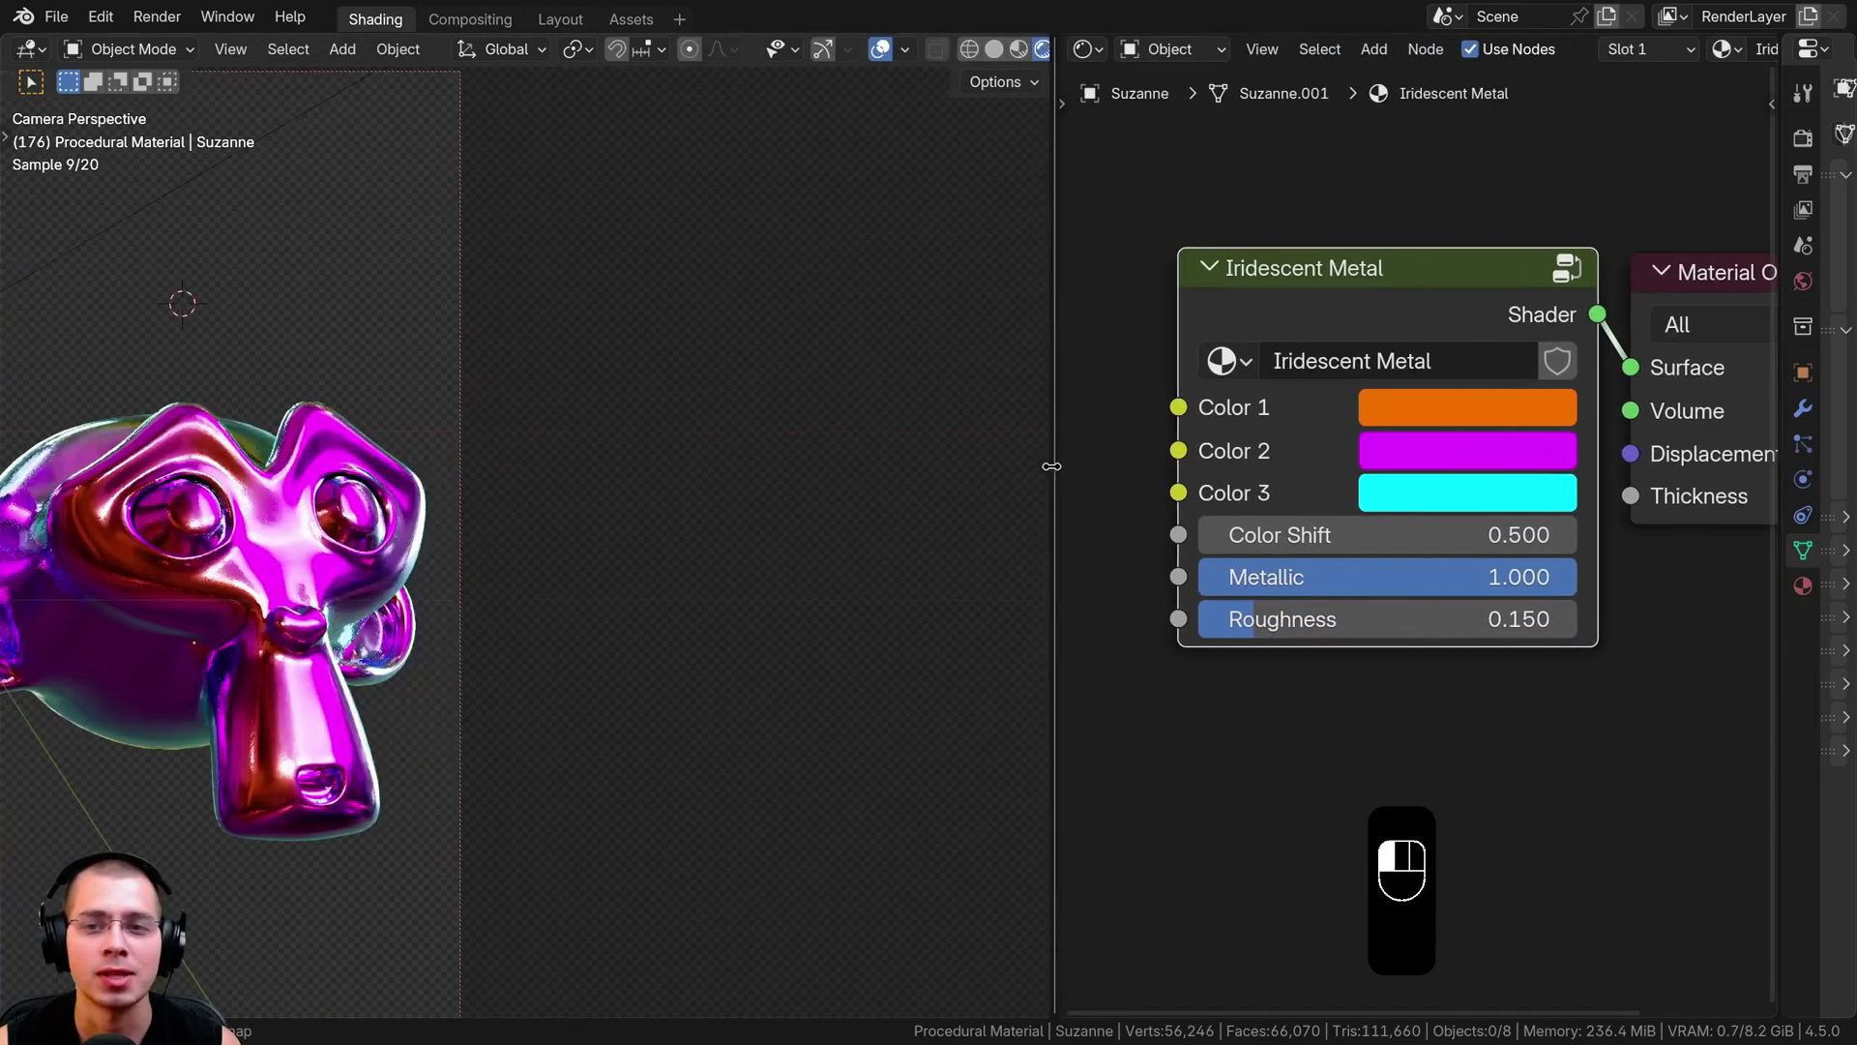
pyautogui.keyDown('shift'); pyautogui.moveTo(957, 503); pyautogui.dragTo(729, 555, button='middle'); pyautogui.keyUp('shift')
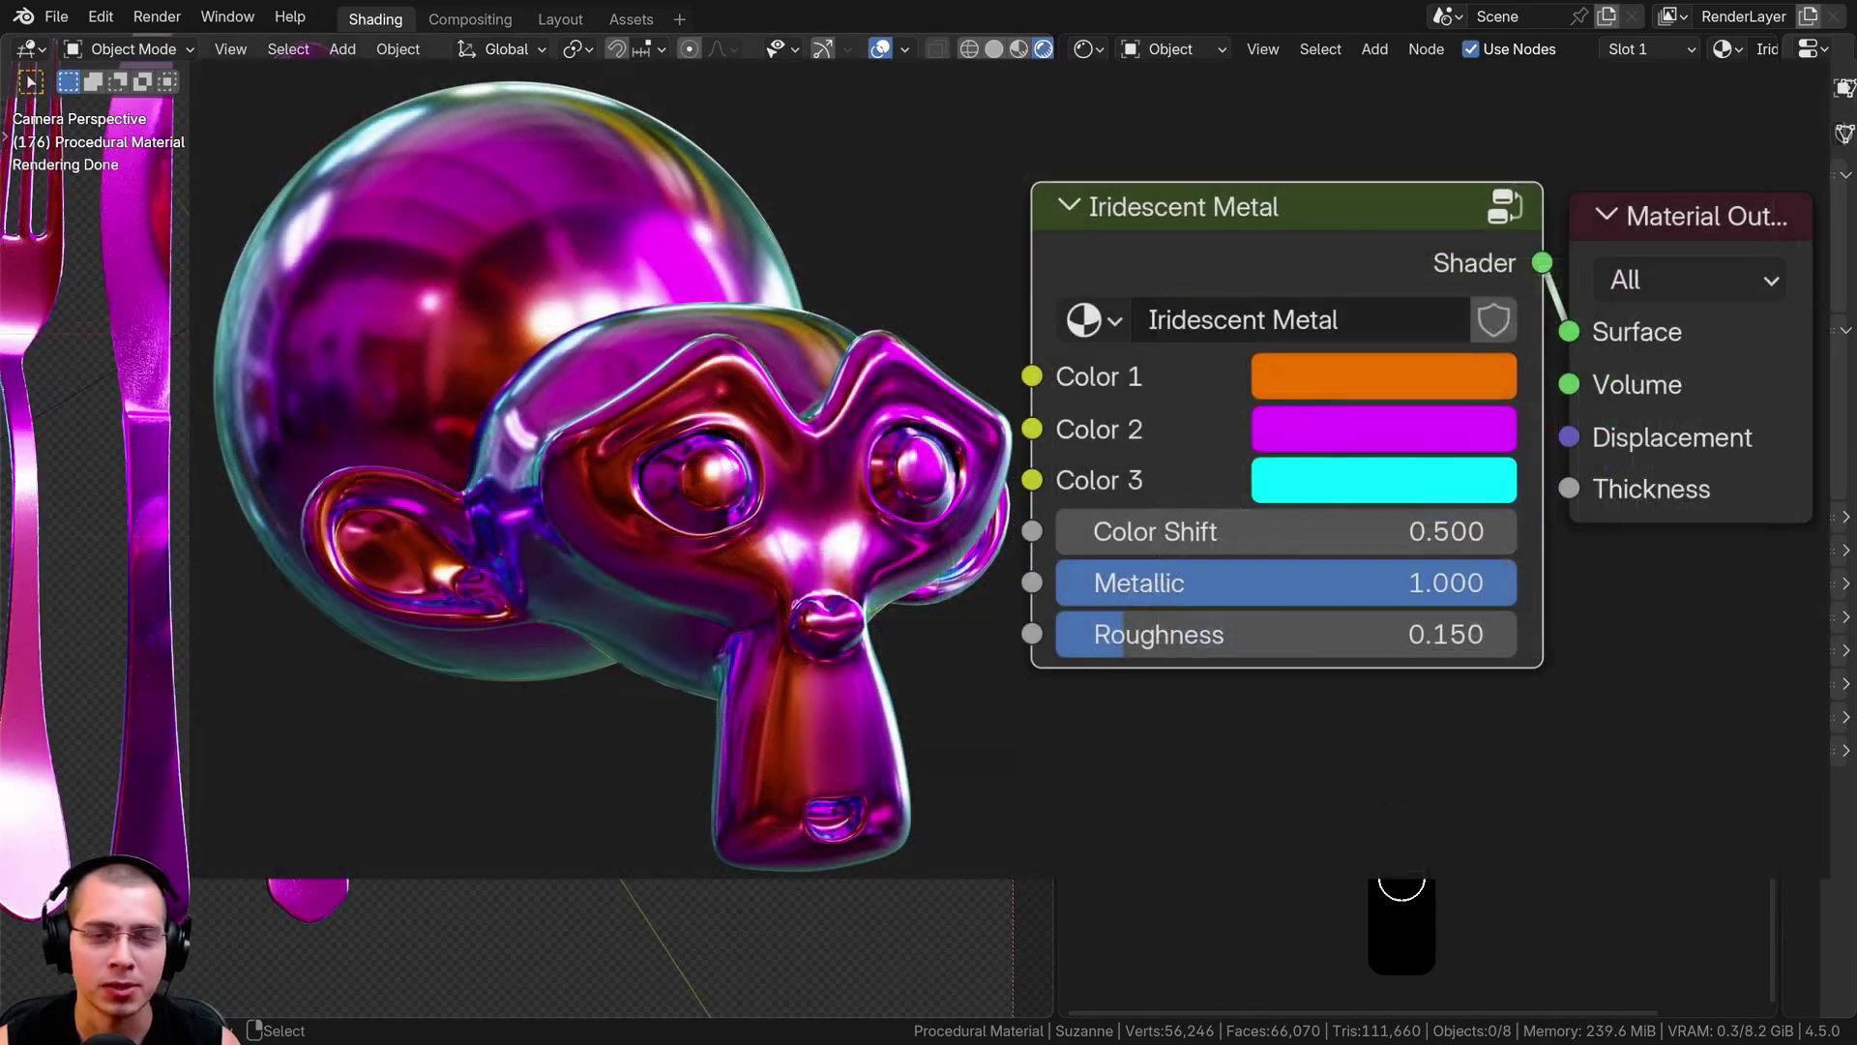
pyautogui.hotkey('ctrl', 's')
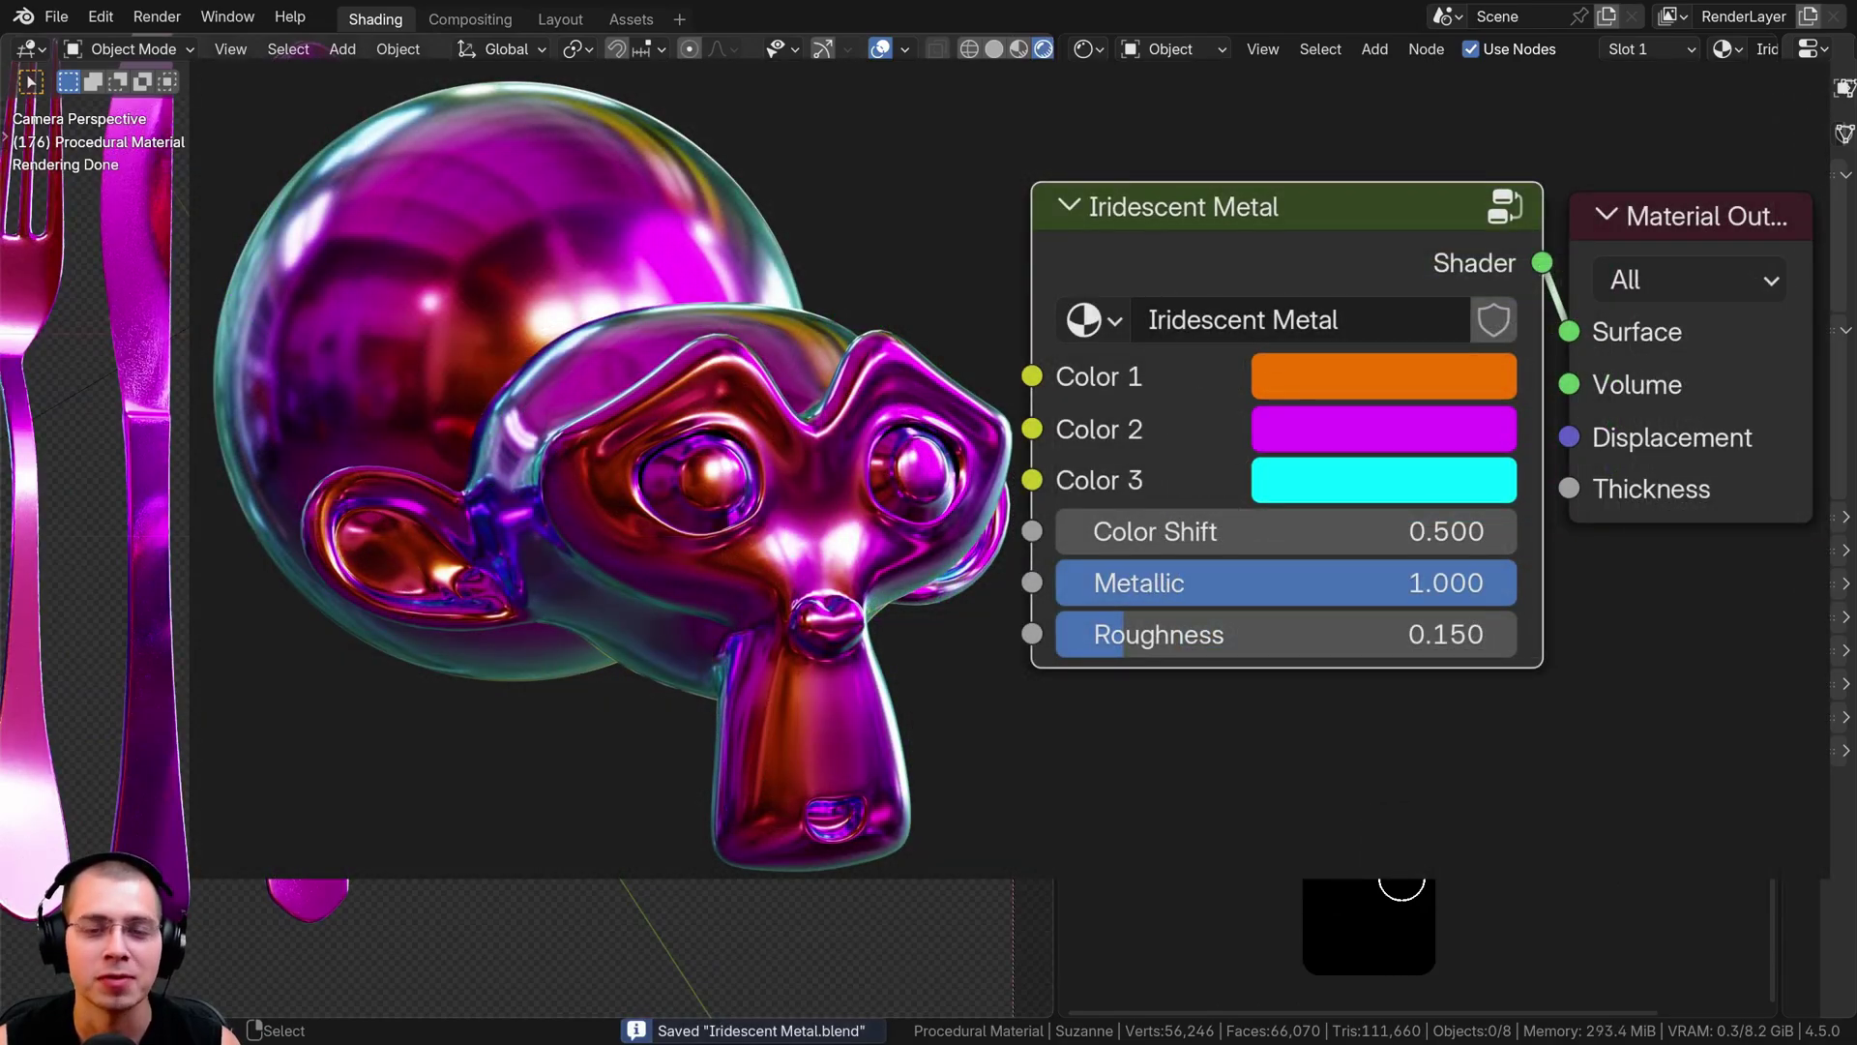